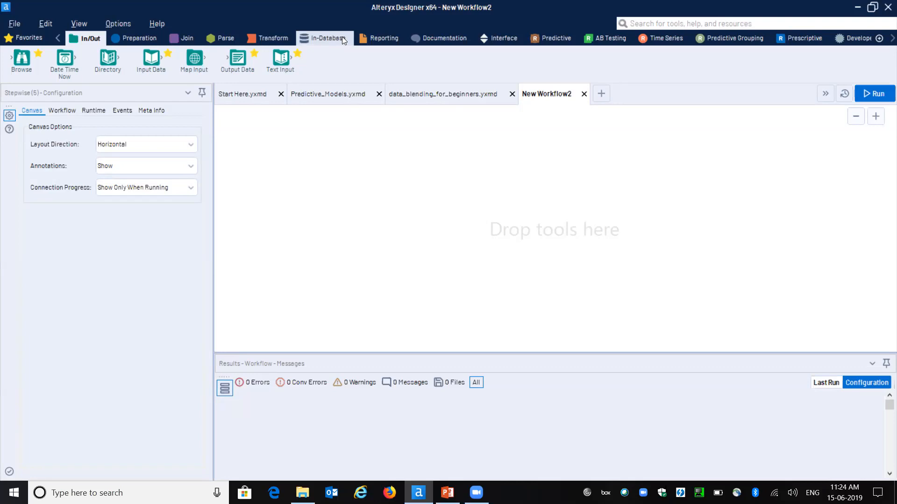
# - Look through the tools in the In-Database, Transform, Reporting, Parse, In/Out, Preparation and Join categories
pyautogui.click(310, 36)
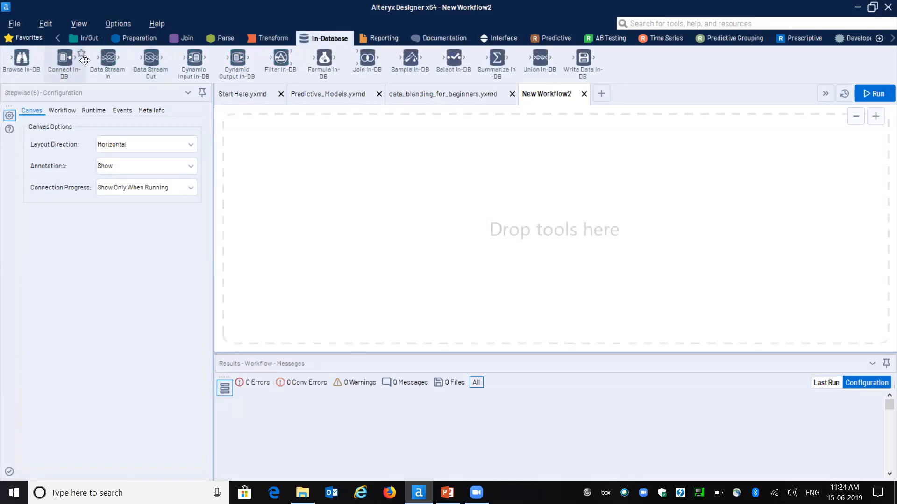
pyautogui.click(270, 39)
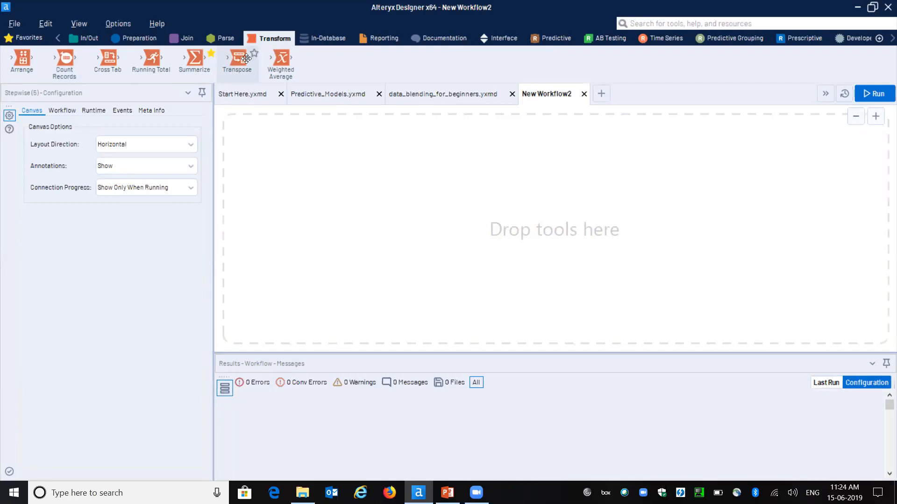
pyautogui.click(374, 36)
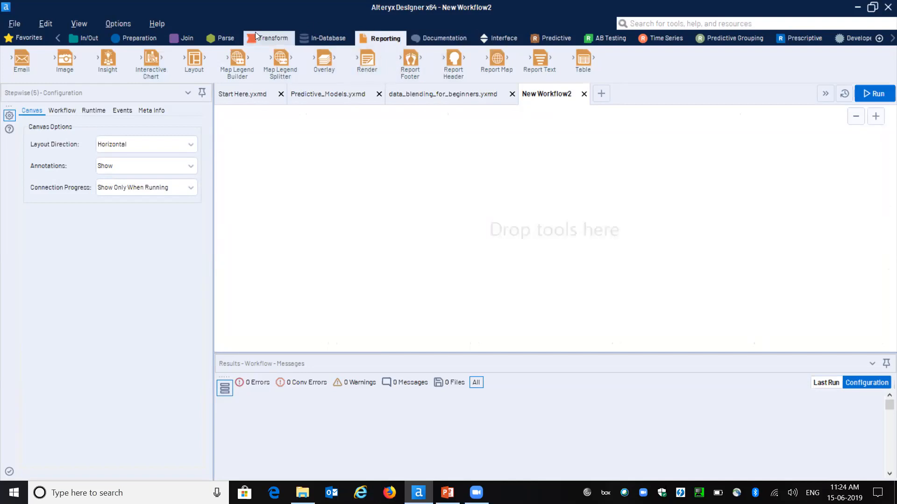
pyautogui.click(224, 38)
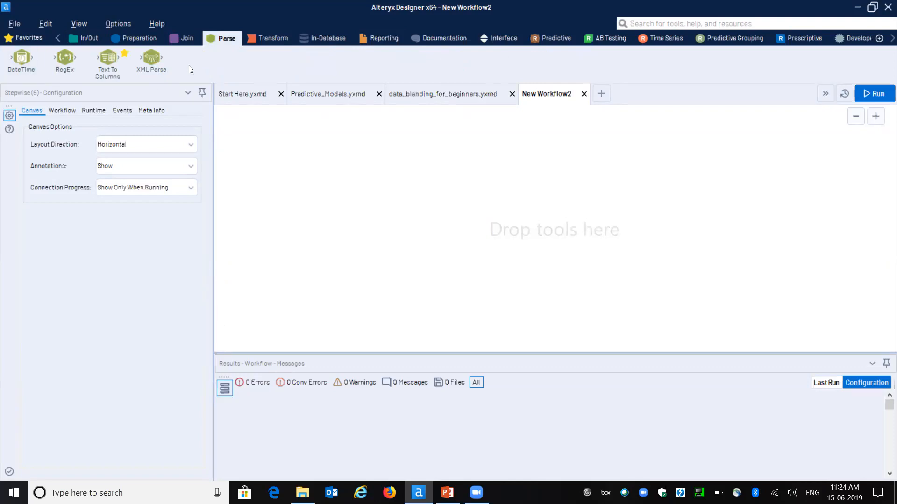
pyautogui.click(77, 39)
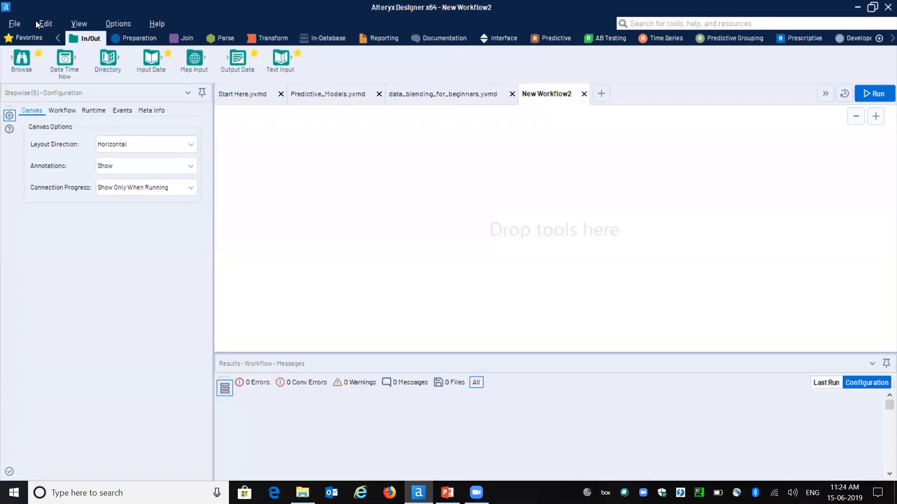
pyautogui.click(132, 41)
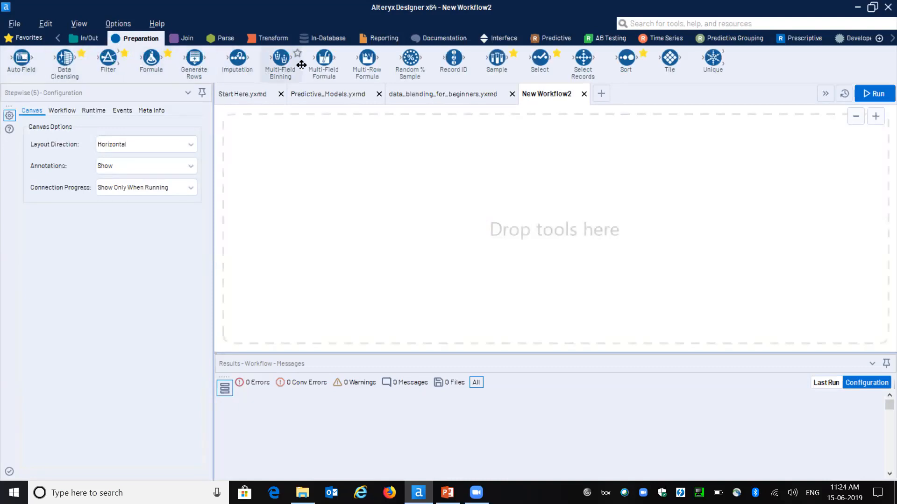
pyautogui.click(177, 41)
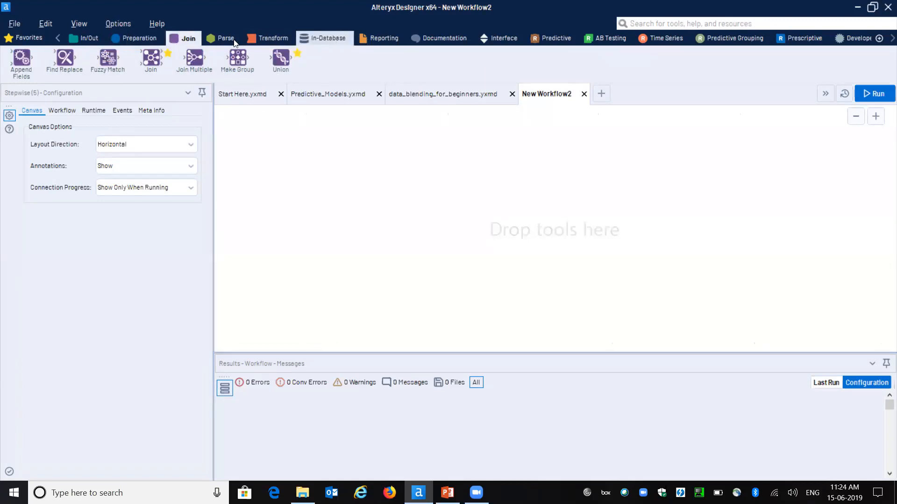
# - Look through the tools in the Reporting, Documentation, Predictive, AB Testing, Time Series and Predictive Grouping categories
pyautogui.click(379, 39)
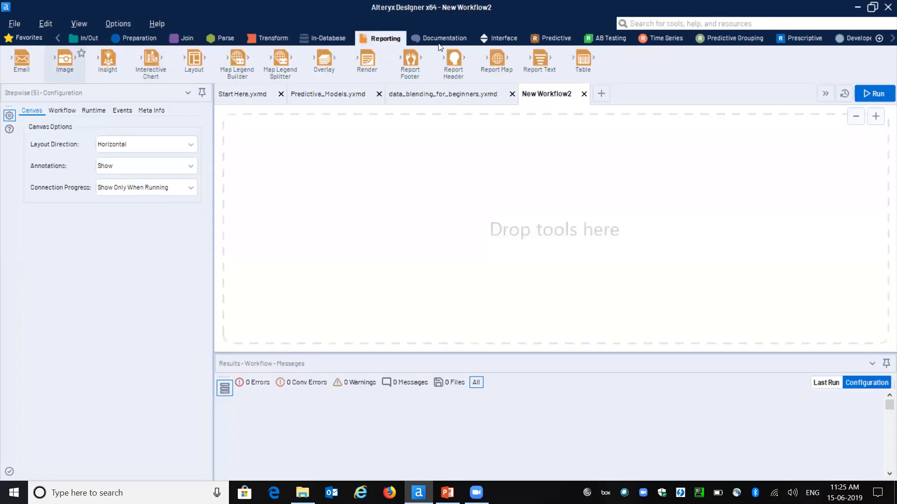
pyautogui.click(458, 39)
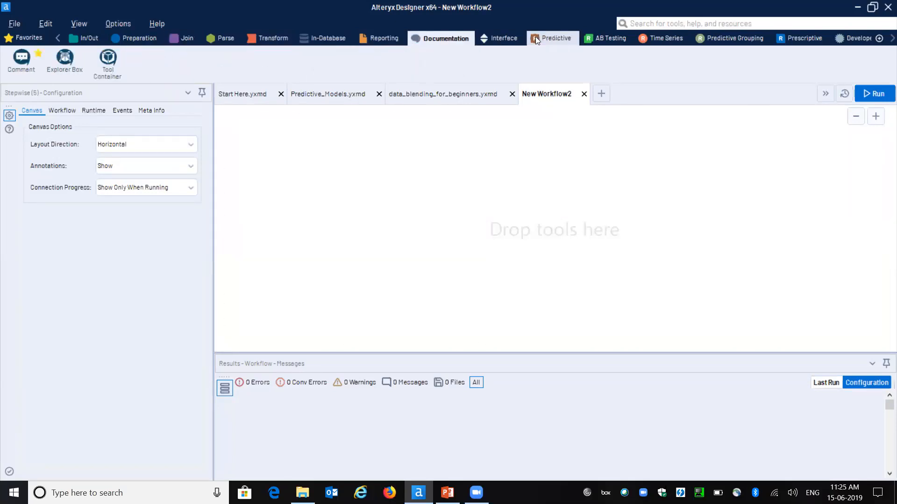
pyautogui.click(535, 39)
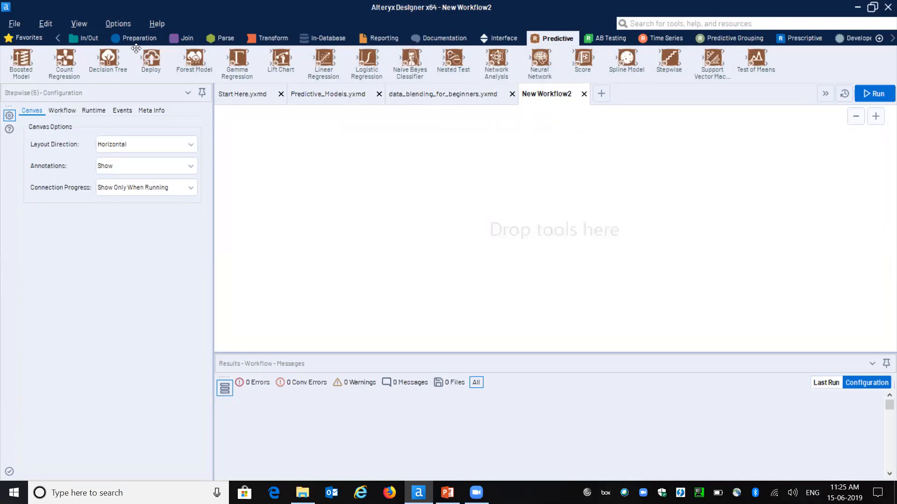
pyautogui.click(607, 39)
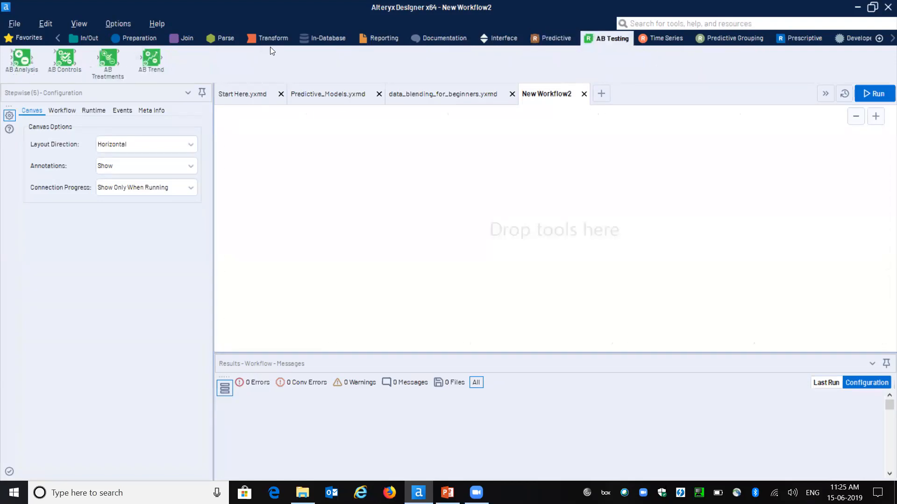
pyautogui.click(650, 38)
pyautogui.click(731, 39)
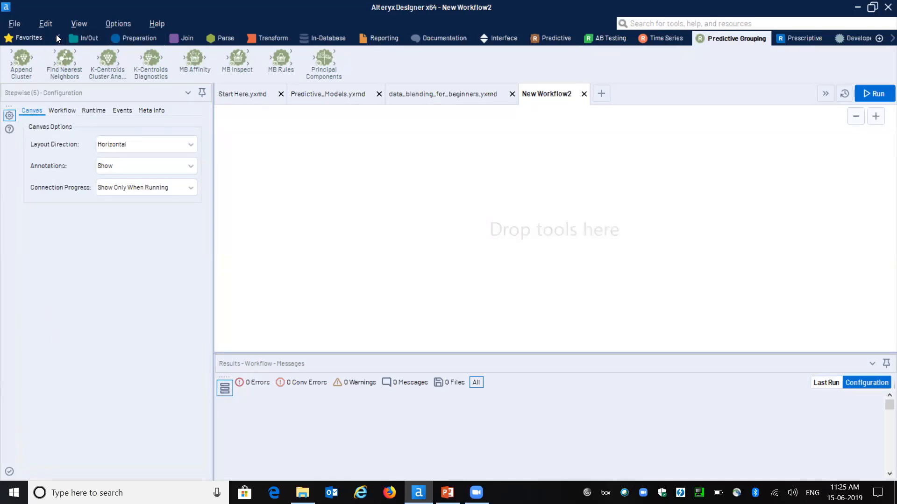
# - Add an Input Data tool to the empty New Workflow2 canvas and place a Join tool below it
pyautogui.click(78, 39)
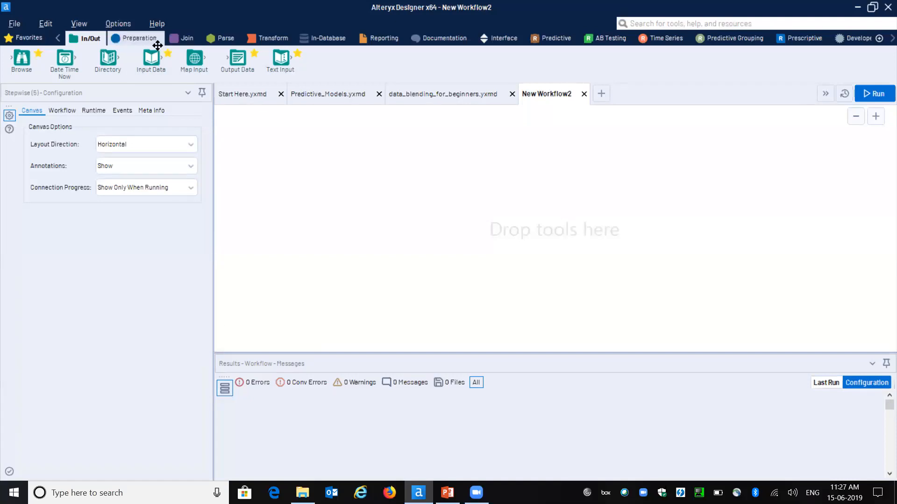
pyautogui.moveTo(151, 58); pyautogui.dragTo(278, 170)
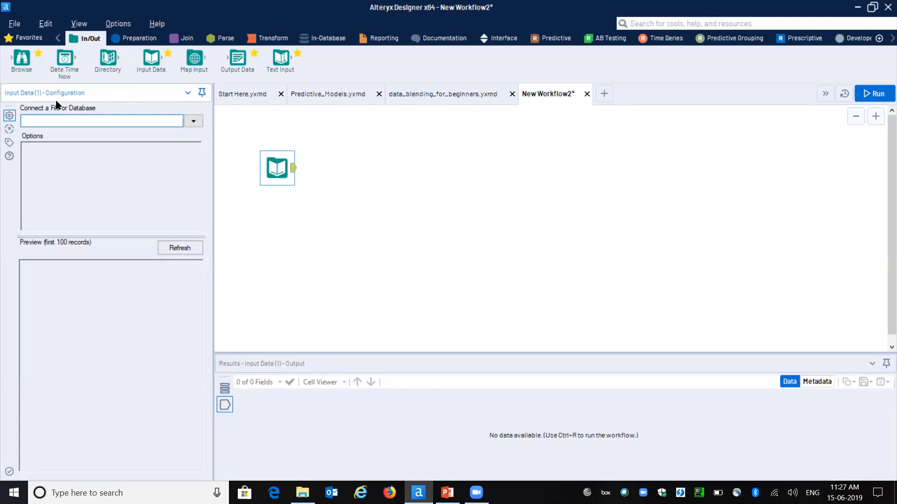
pyautogui.click(185, 38)
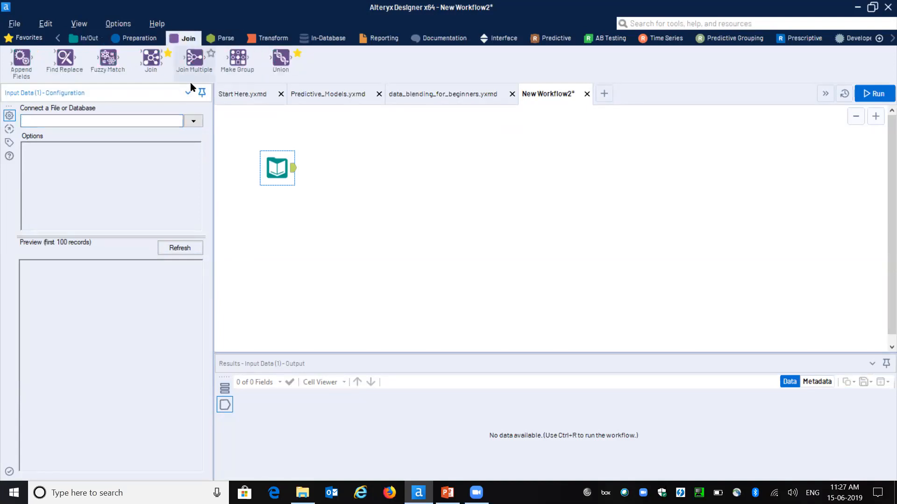
pyautogui.moveTo(151, 58); pyautogui.dragTo(313, 244)
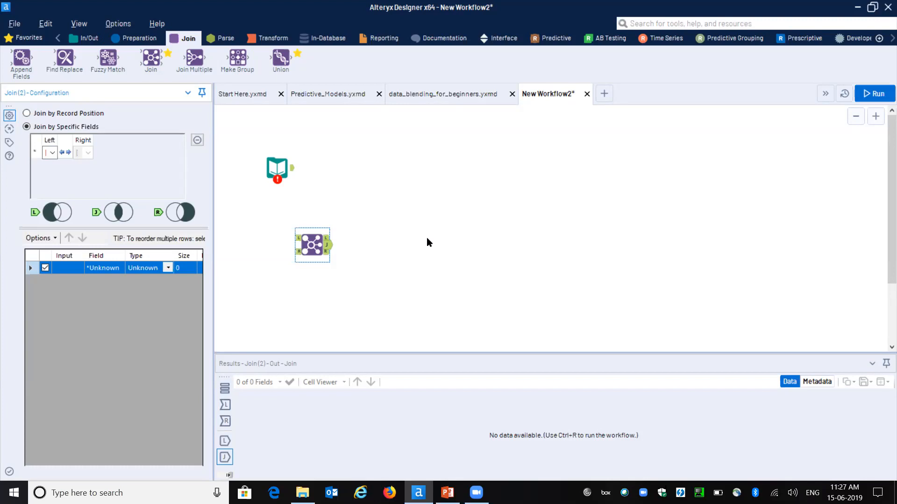
# - Delete the Join tool and the Input Data tool from the New Workflow2 canvas
pyautogui.click(279, 166)
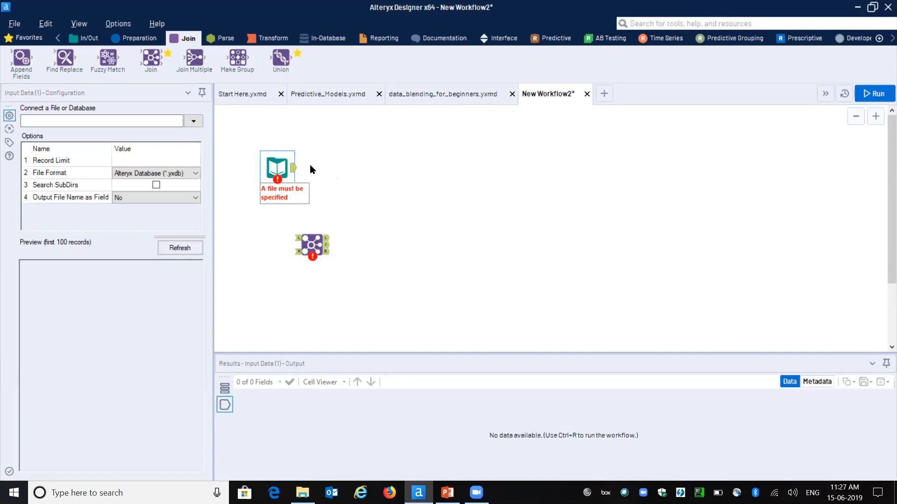
pyautogui.click(301, 244)
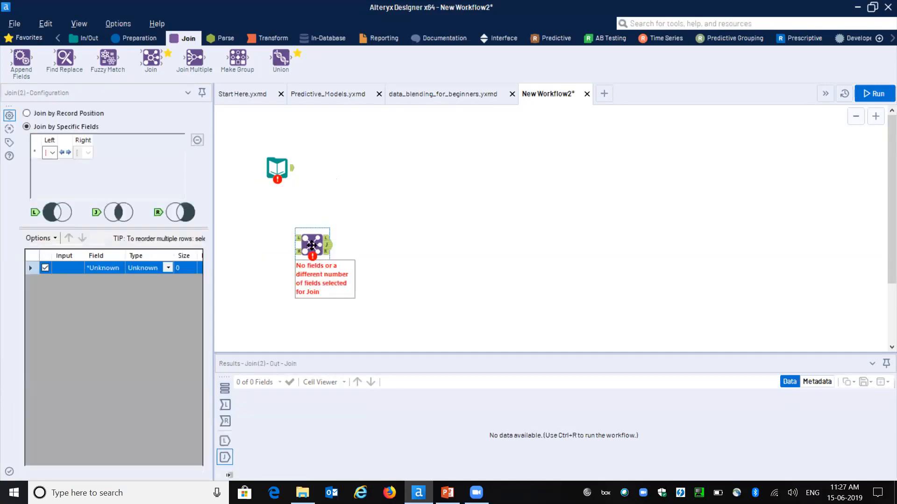
pyautogui.press('Delete')
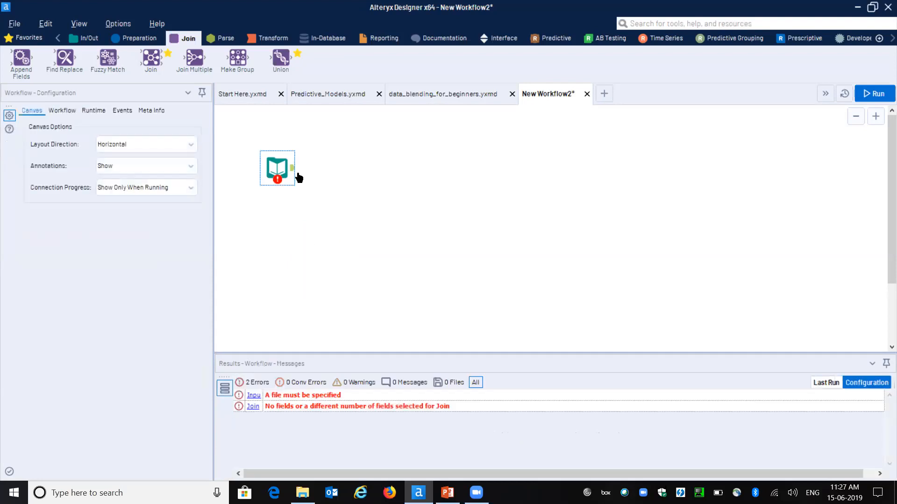
pyautogui.click(271, 167)
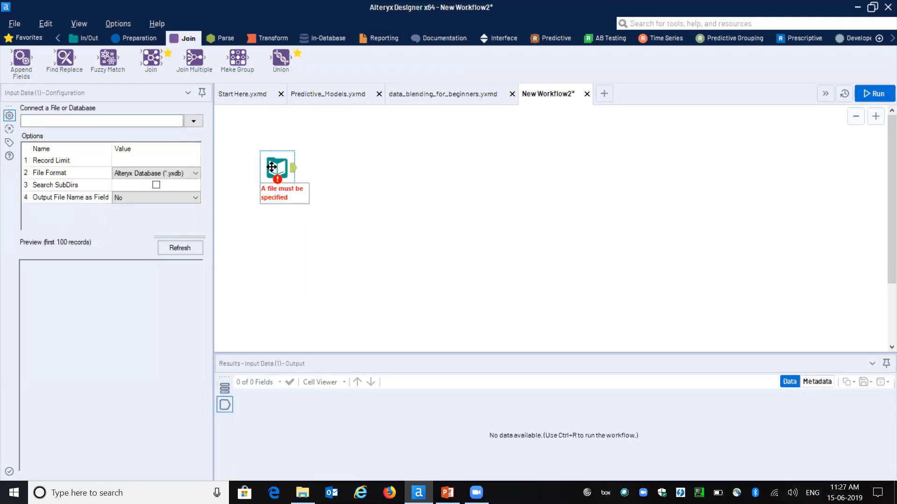
pyautogui.press('Delete')
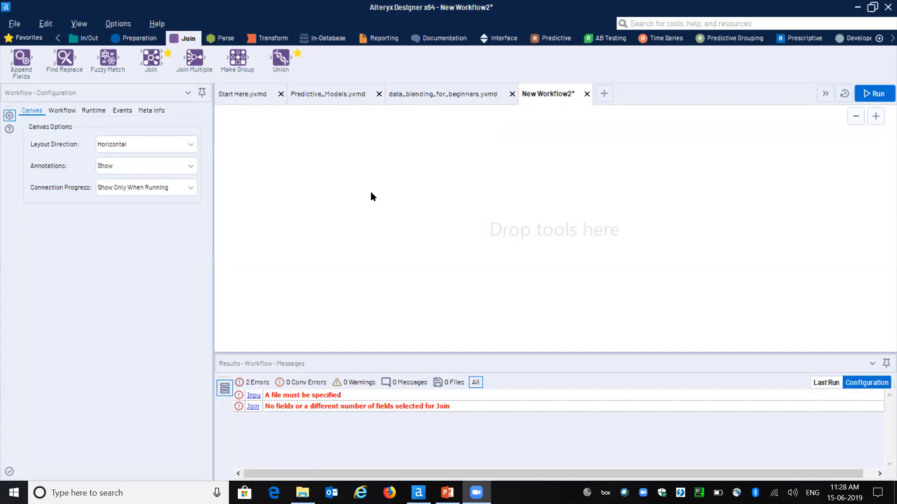
# - Switch to the data_blending_for_beginners.yxmd workflow and look over its chain of tools
pyautogui.click(447, 99)
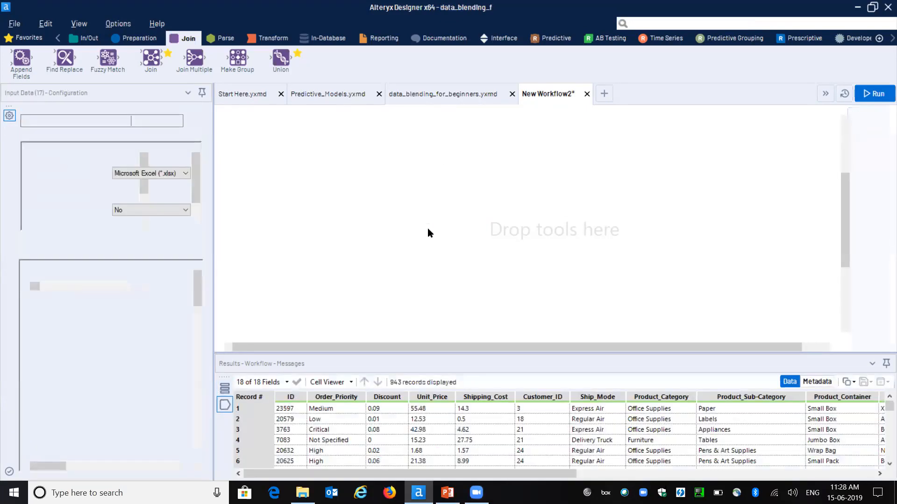
pyautogui.scroll(-1, 430, 232)
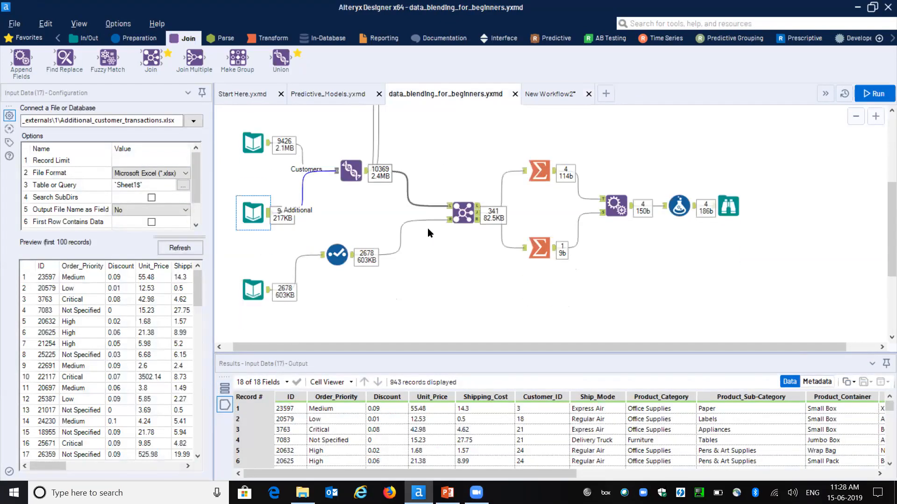
pyautogui.scroll(1, 429, 230)
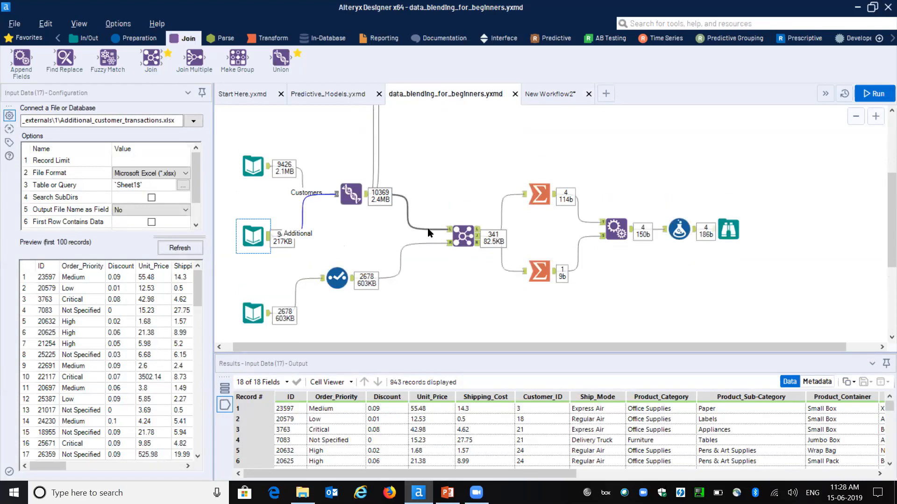
pyautogui.scroll(-1, 428, 227)
pyautogui.scroll(1, 427, 228)
pyautogui.scroll(-1, 427, 228)
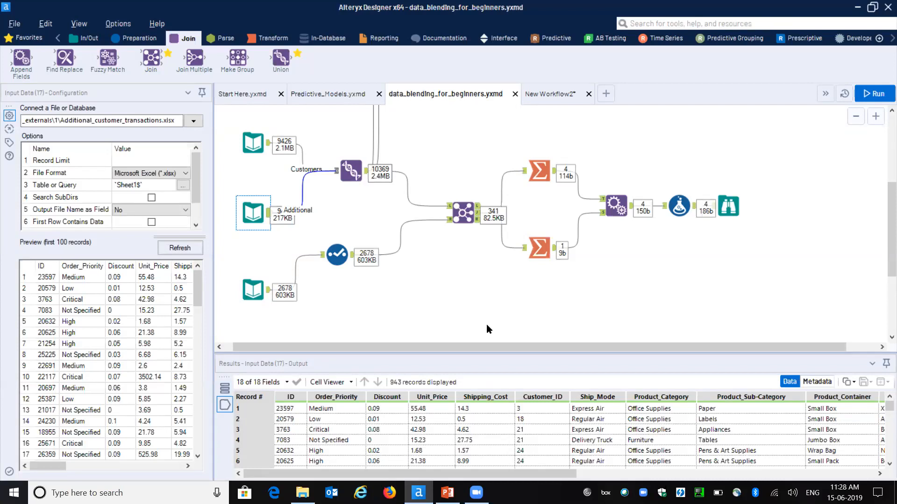
# - Examine the data fields and records of the Customer_Transactions.csv and Customer_Responder_Full.csv inputs
pyautogui.click(254, 149)
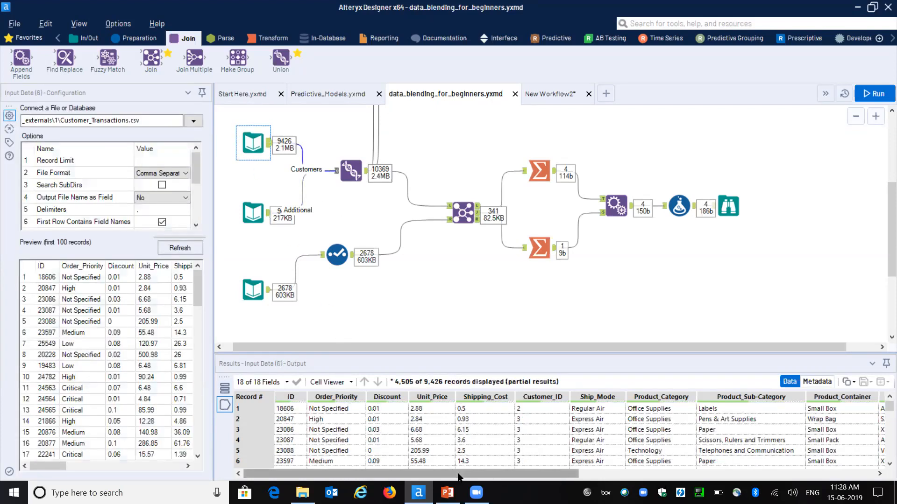
pyautogui.moveTo(459, 474); pyautogui.dragTo(606, 471)
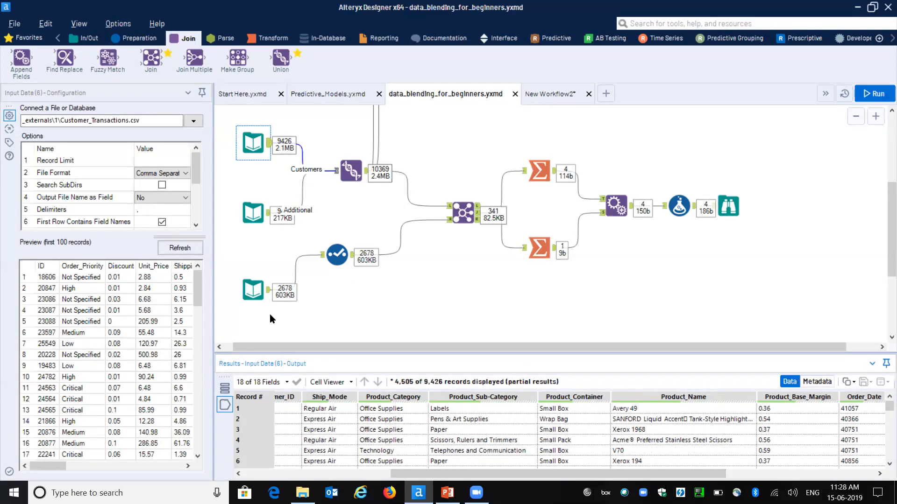
pyautogui.click(253, 290)
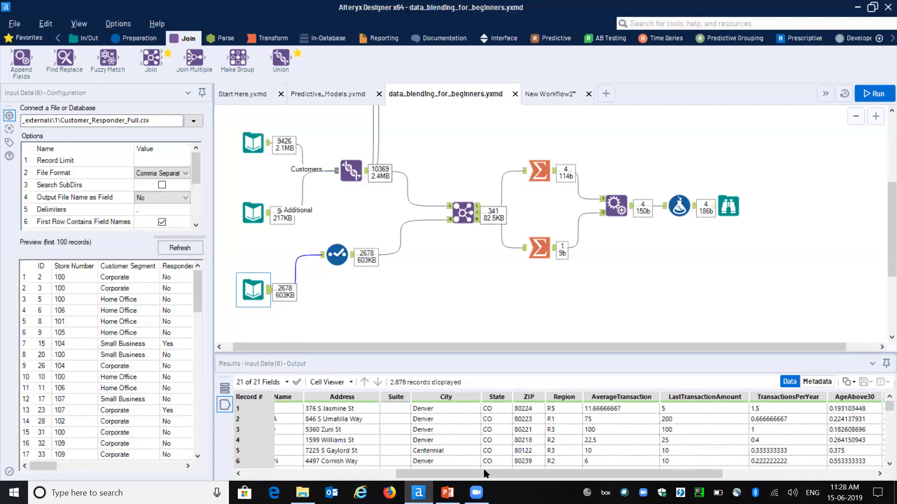
pyautogui.moveTo(485, 477); pyautogui.dragTo(317, 469)
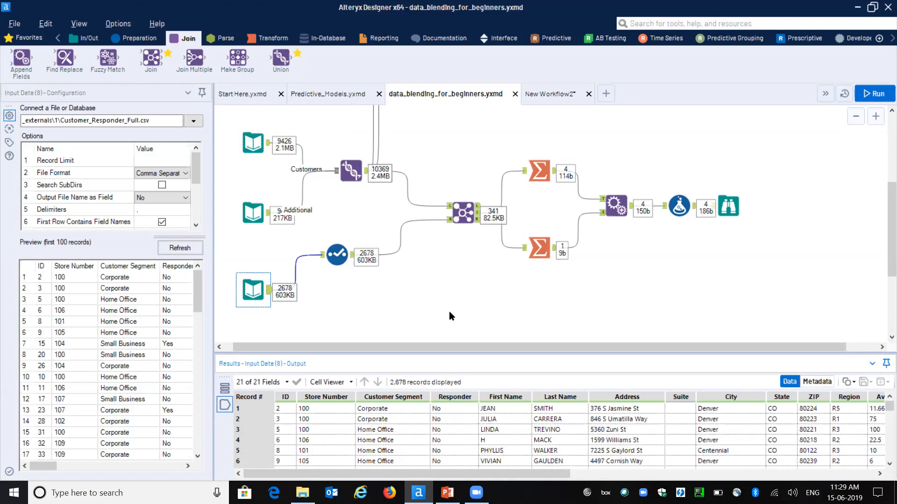
pyautogui.scroll(3, 450, 316)
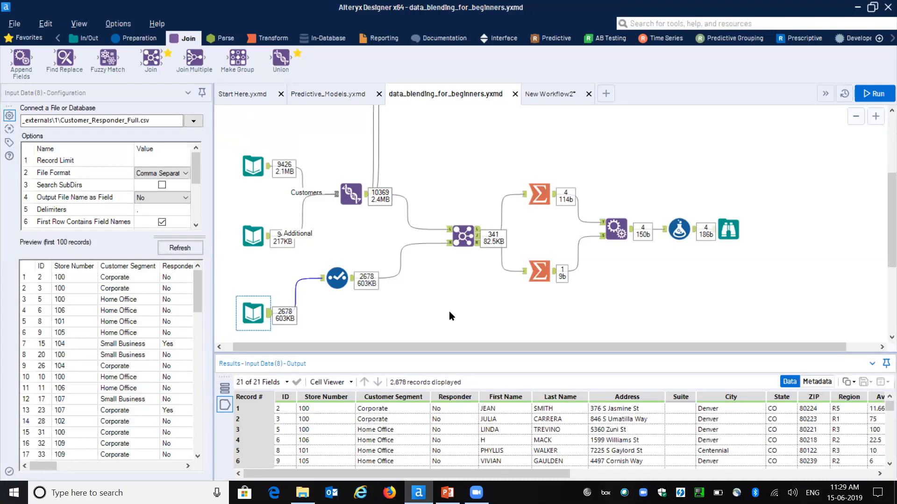
# - Examine the output of the Browse tool at the end of the data blending workflow
pyautogui.click(729, 235)
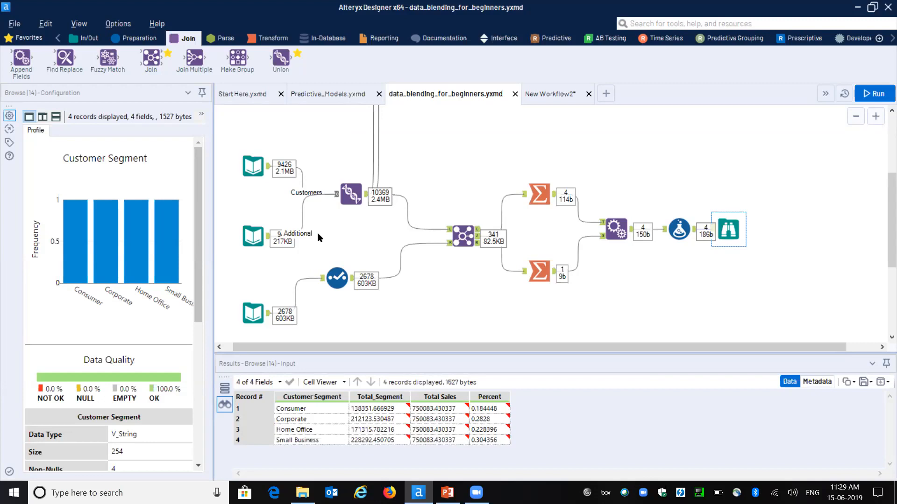
pyautogui.scroll(-1, 318, 238)
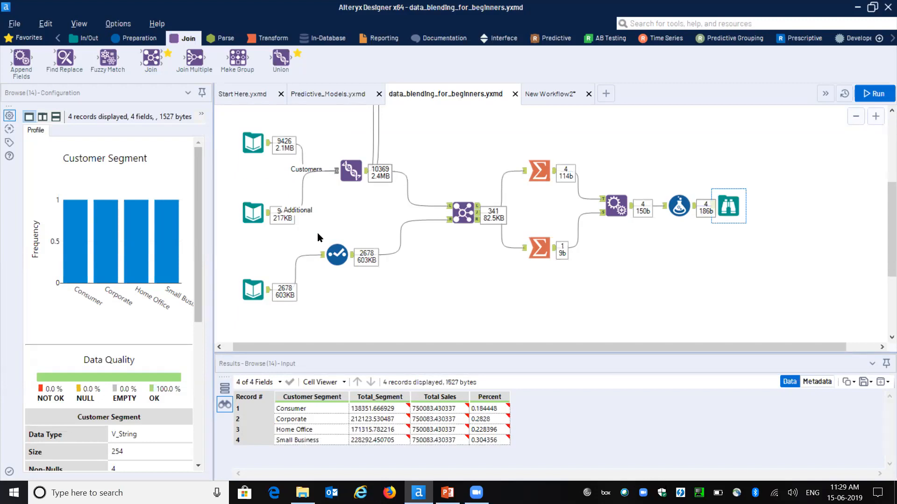
pyautogui.scroll(1, 318, 238)
pyautogui.scroll(-1, 318, 237)
# - Review the workflow's three Input Data tools and inspect the field configuration of the Select tool
pyautogui.click(254, 143)
pyautogui.click(247, 206)
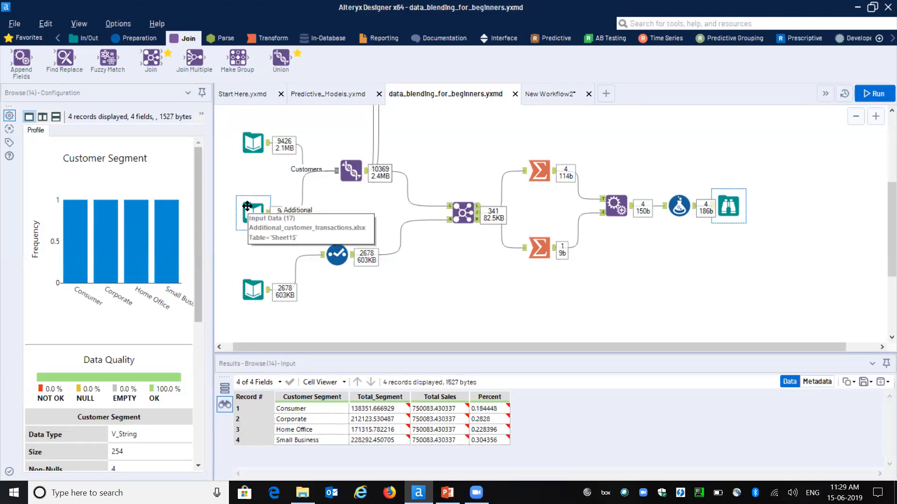
pyautogui.click(251, 292)
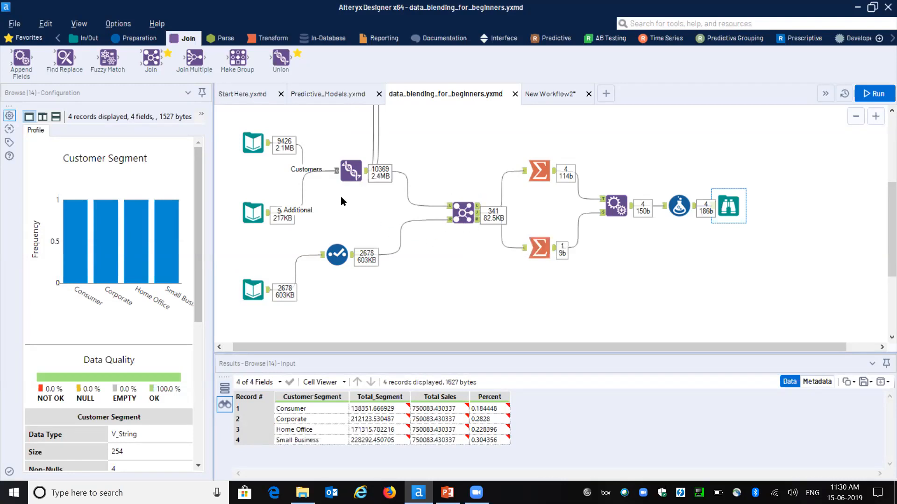
pyautogui.click(332, 255)
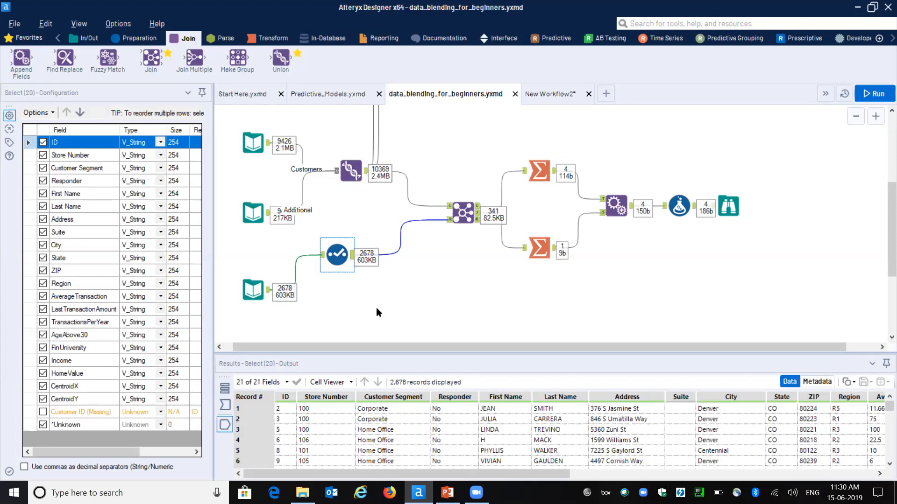
pyautogui.scroll(1, 376, 307)
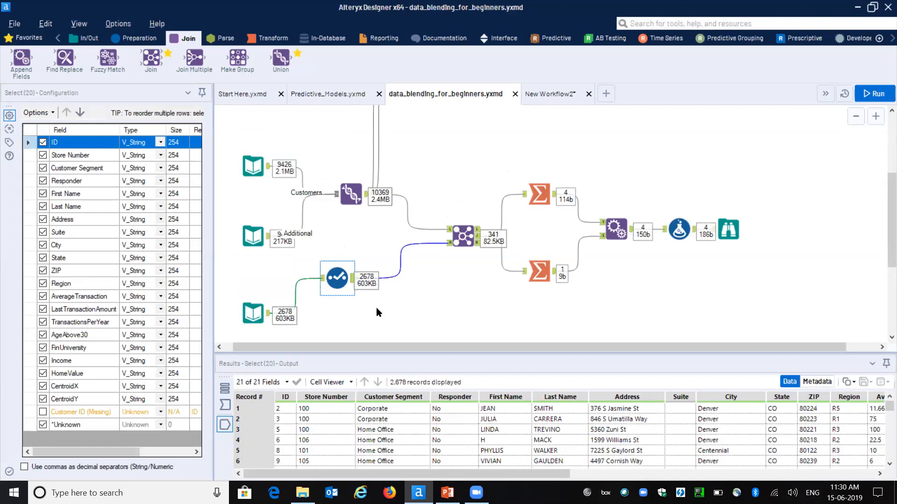
pyautogui.scroll(-1, 376, 308)
pyautogui.scroll(1, 377, 311)
pyautogui.scroll(-1, 377, 311)
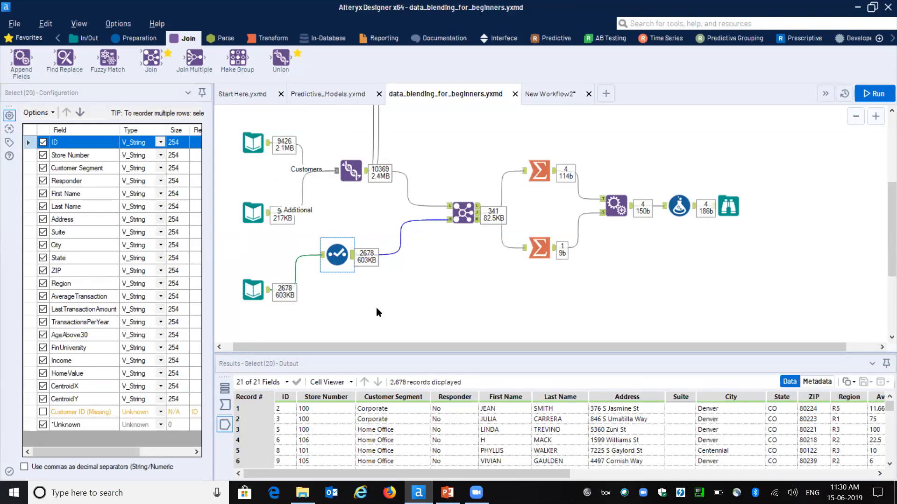
pyautogui.scroll(1, 378, 311)
pyautogui.scroll(-1, 377, 311)
# - Switch to New Workflow2 and look over the source data files in the _externals\1 folder in File Explorer
pyautogui.click(567, 93)
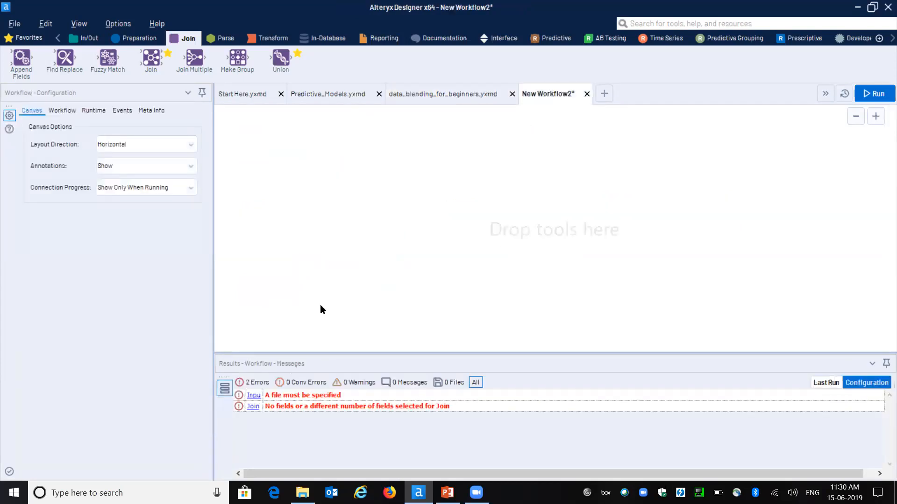
pyautogui.click(302, 493)
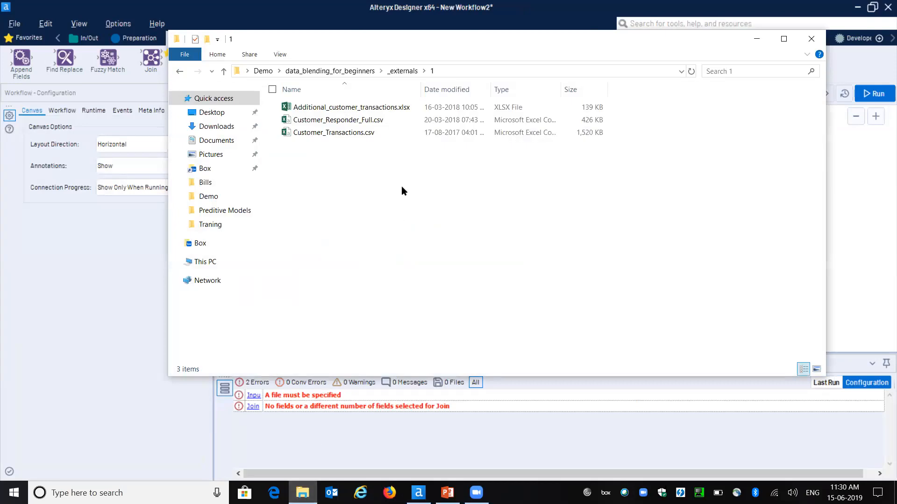
pyautogui.moveTo(341, 223); pyautogui.dragTo(375, 106)
pyautogui.click(391, 168)
pyautogui.hotkey('alt', 'Tab')
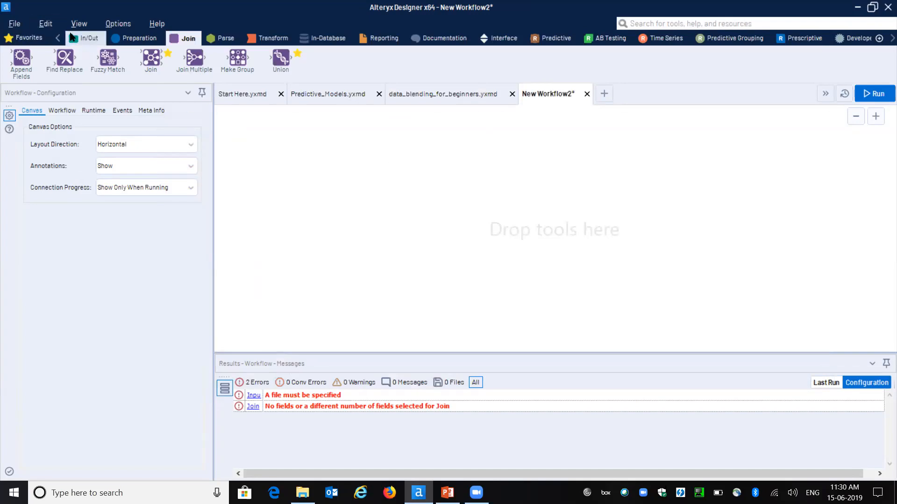
# - Place an Input Data tool from the In/Out category on the empty New Workflow2 canvas
pyautogui.click(83, 38)
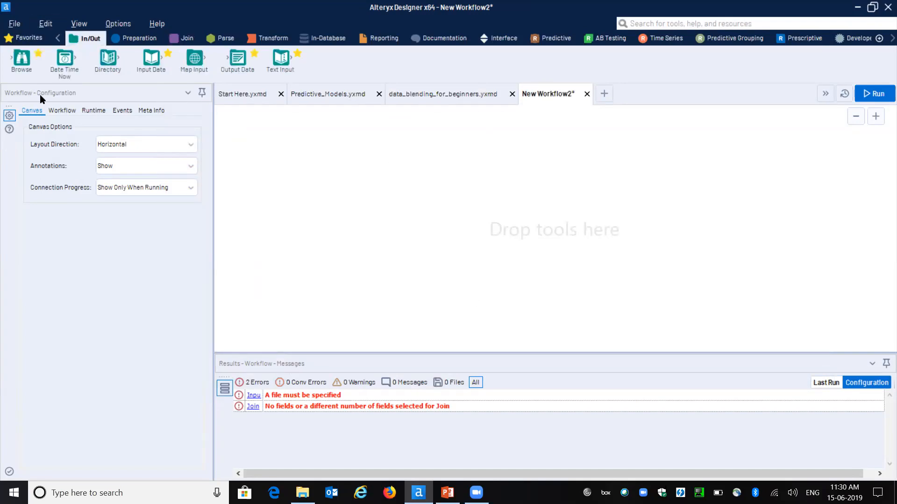
pyautogui.moveTo(152, 62); pyautogui.dragTo(153, 63)
pyautogui.moveTo(146, 58); pyautogui.dragTo(303, 155)
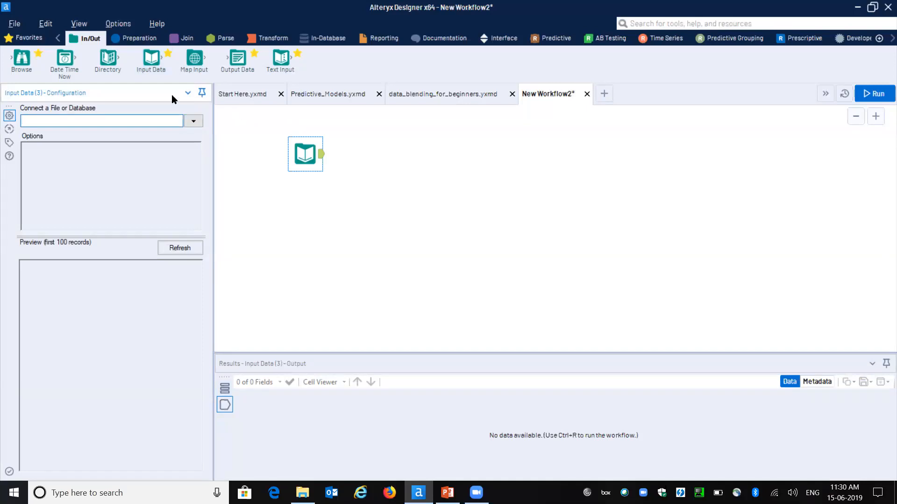
# - Connect the Input Data tool to Customer_Transactions.csv in the data_blending_for_beginners folder under Demo on the Desktop
pyautogui.click(191, 122)
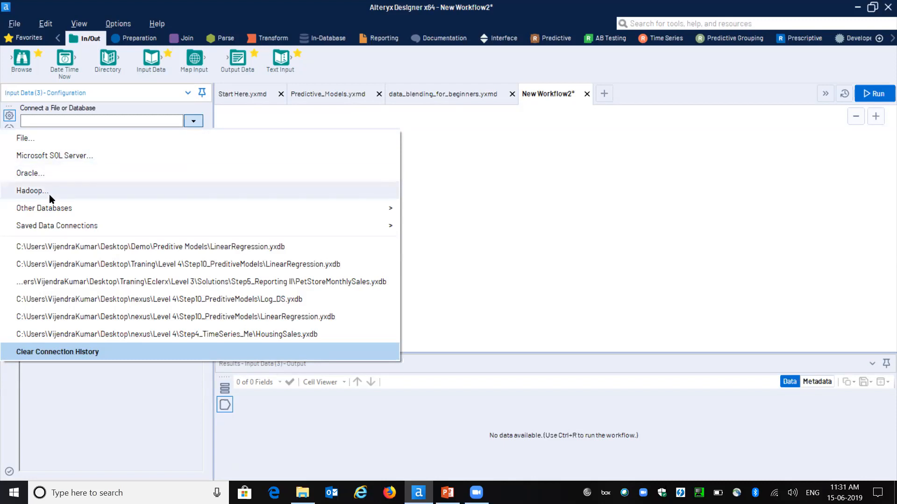
pyautogui.moveTo(51, 205)
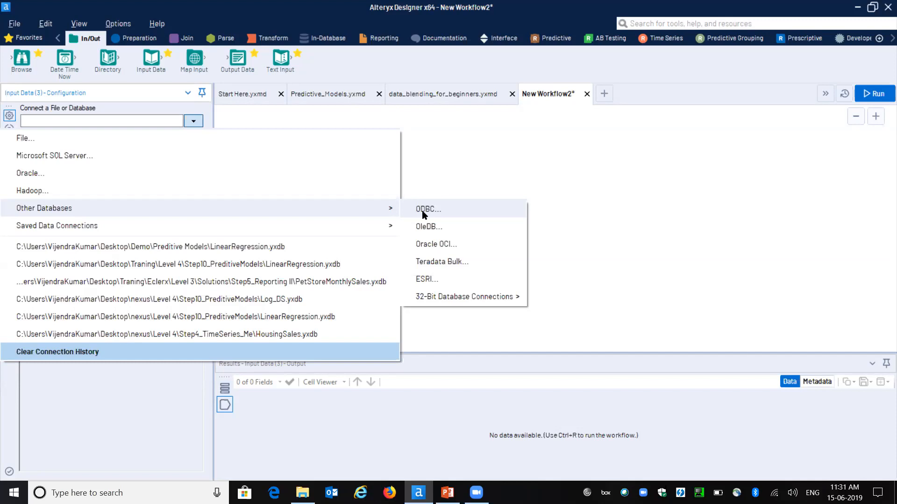
pyautogui.click(41, 140)
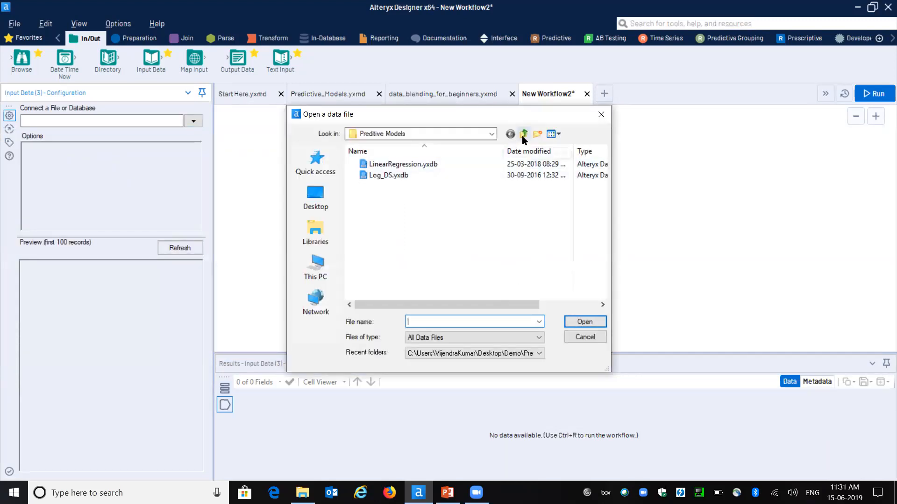
pyautogui.click(316, 196)
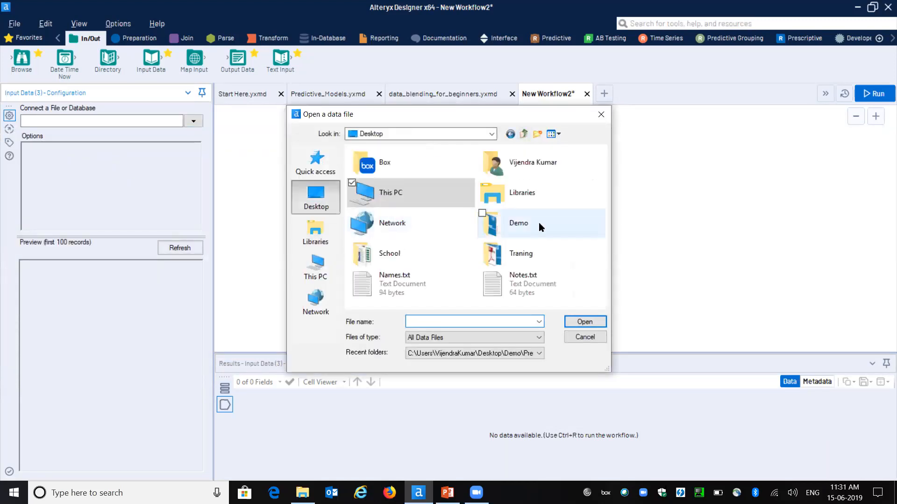
pyautogui.doubleClick(510, 223)
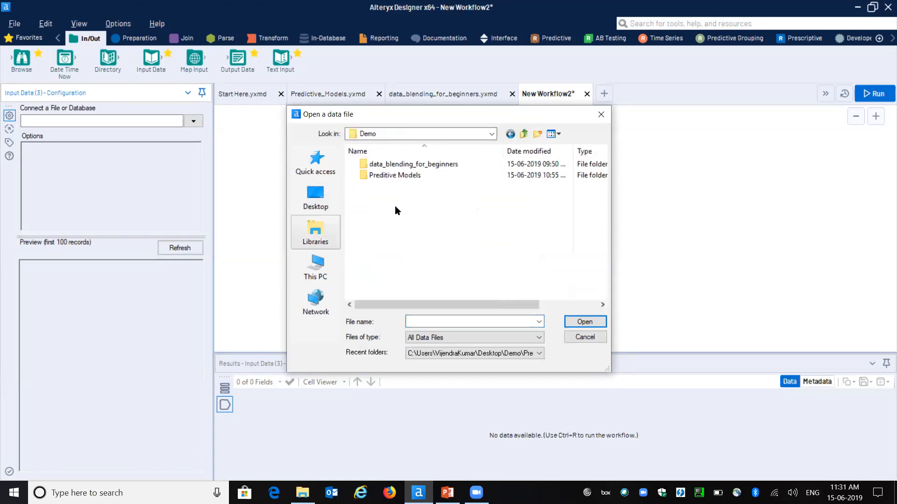
pyautogui.doubleClick(401, 165)
pyautogui.doubleClick(388, 164)
pyautogui.doubleClick(374, 162)
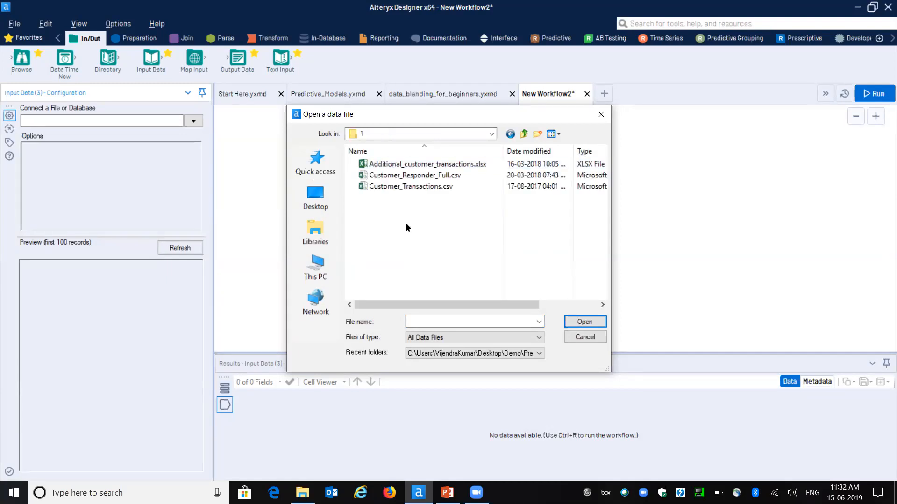
pyautogui.click(405, 188)
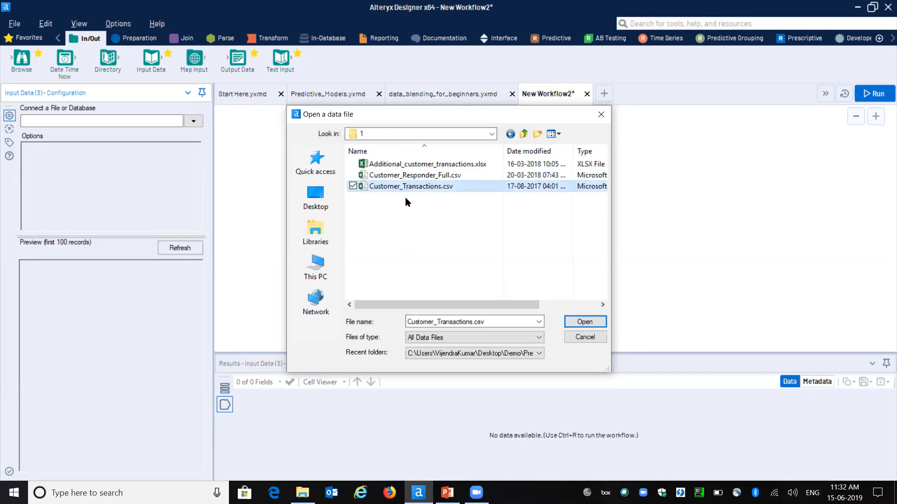
pyautogui.click(579, 323)
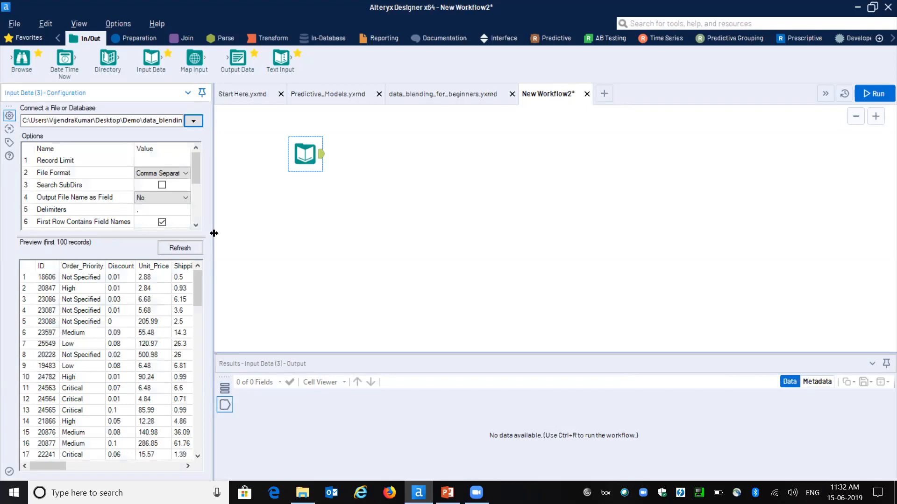
# - Widen the configuration area and examine the import options and record preview of the Customer_Transactions.csv input
pyautogui.moveTo(215, 236); pyautogui.dragTo(341, 243)
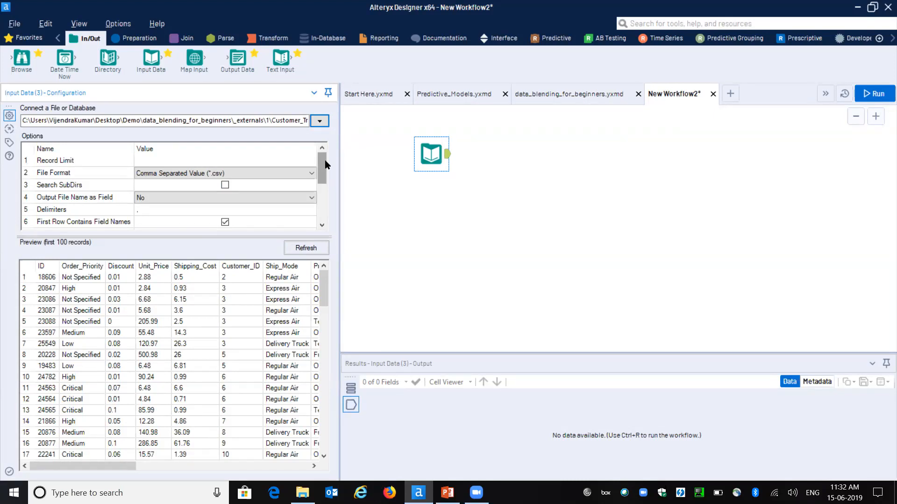
pyautogui.moveTo(326, 165); pyautogui.dragTo(323, 215)
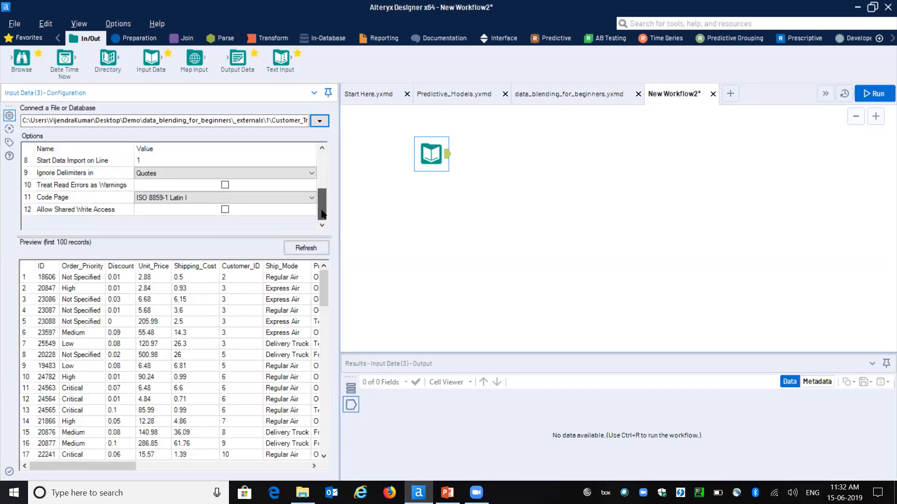
pyautogui.moveTo(322, 215); pyautogui.dragTo(322, 198)
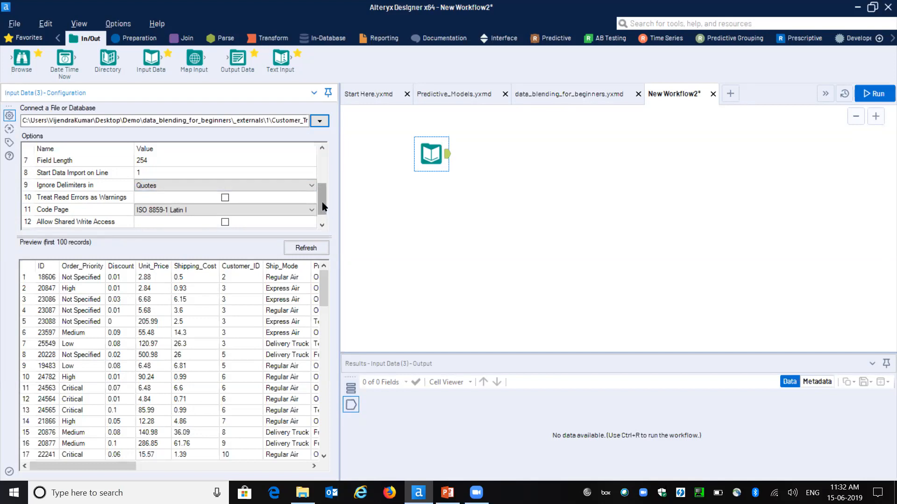
pyautogui.moveTo(322, 206); pyautogui.dragTo(322, 202)
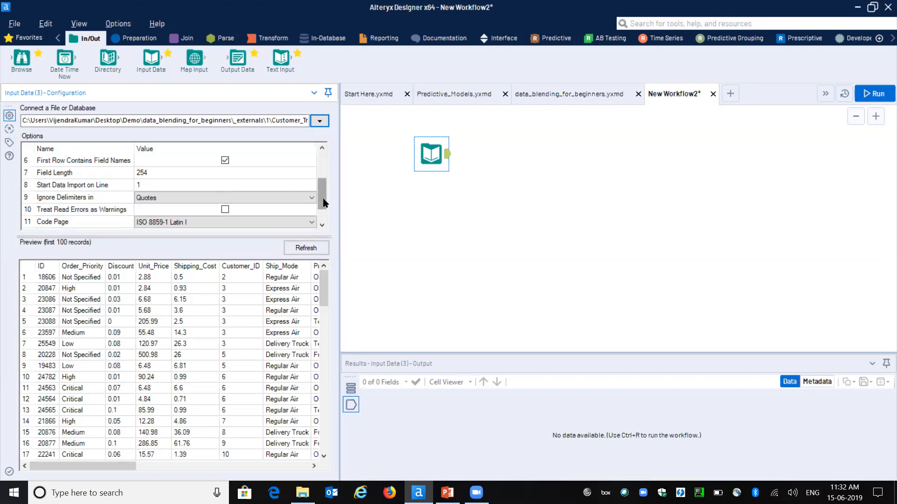
pyautogui.moveTo(322, 201)
pyautogui.mouseDown()
pyautogui.moveTo(335, 184)
pyautogui.moveTo(323, 184)
pyautogui.mouseUp()
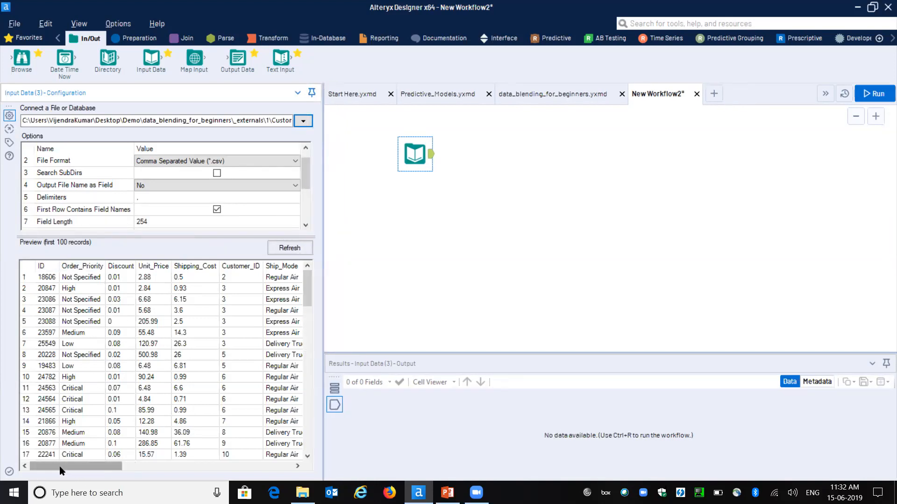
pyautogui.moveTo(63, 467)
pyautogui.mouseDown()
pyautogui.moveTo(243, 467)
pyautogui.moveTo(66, 464)
pyautogui.mouseUp()
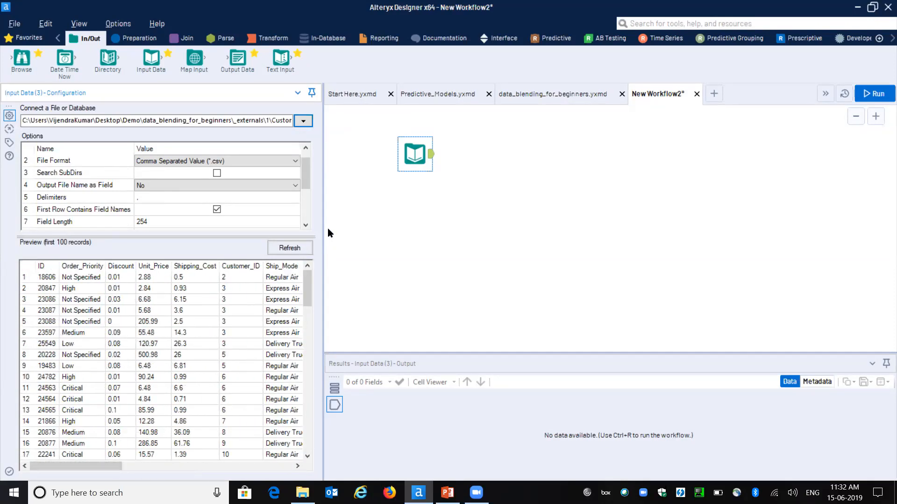
pyautogui.moveTo(325, 223); pyautogui.dragTo(295, 224)
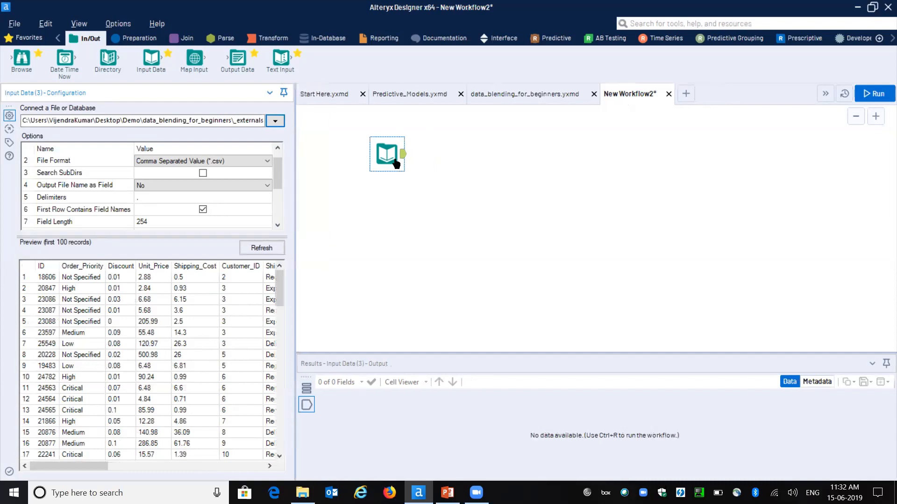
pyautogui.click(496, 172)
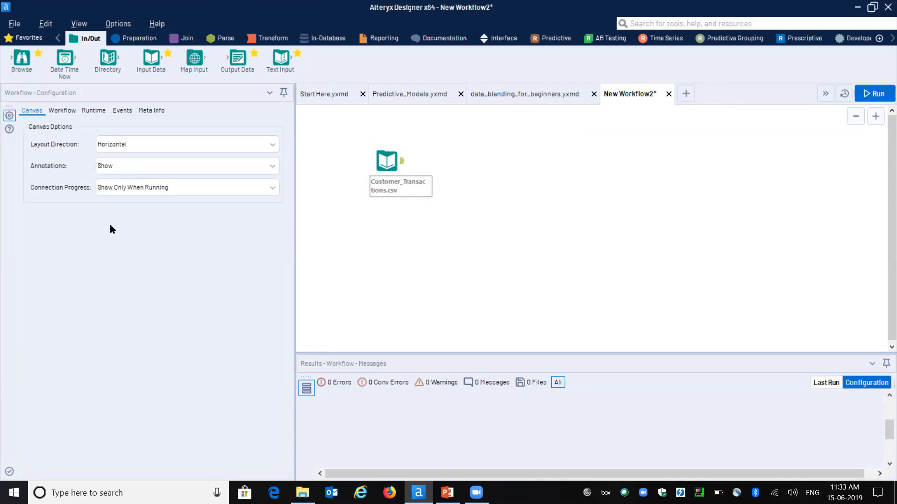
# - Add a second Input Data tool below the first and connect it to Customer_Responder_Full.csv
pyautogui.moveTo(149, 64); pyautogui.dragTo(389, 256)
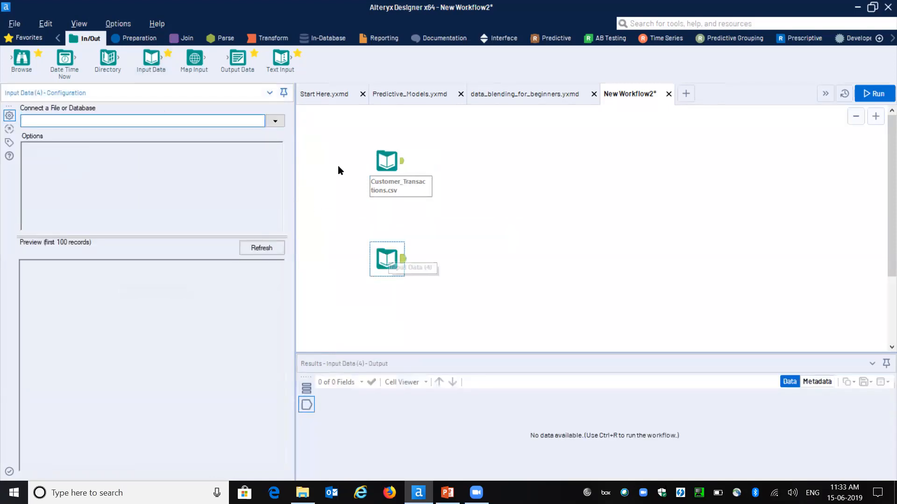
pyautogui.click(276, 122)
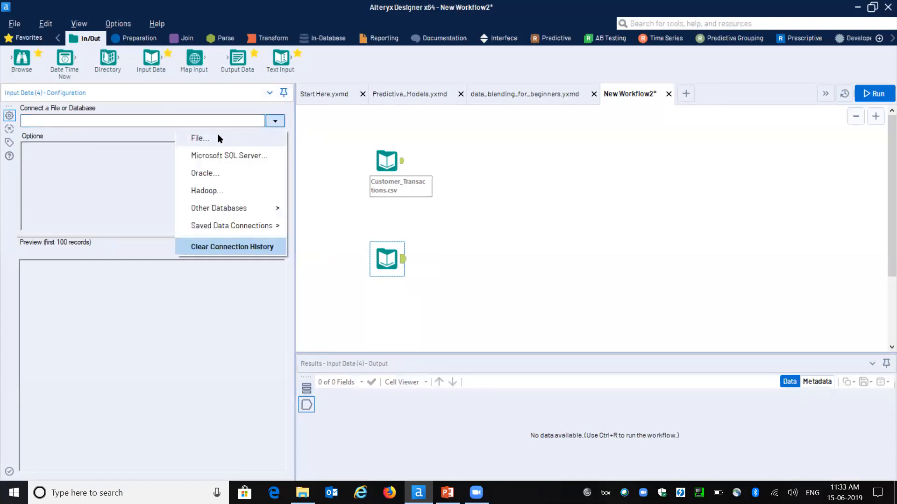
pyautogui.click(217, 137)
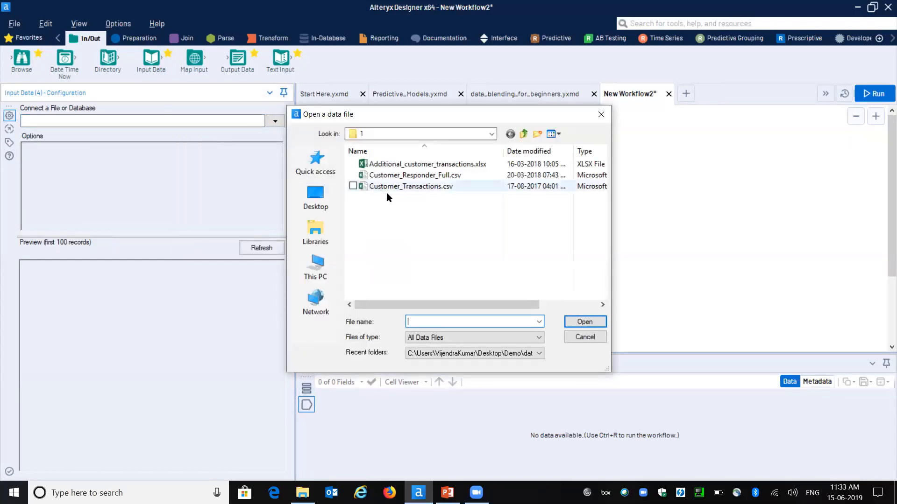
pyautogui.click(428, 177)
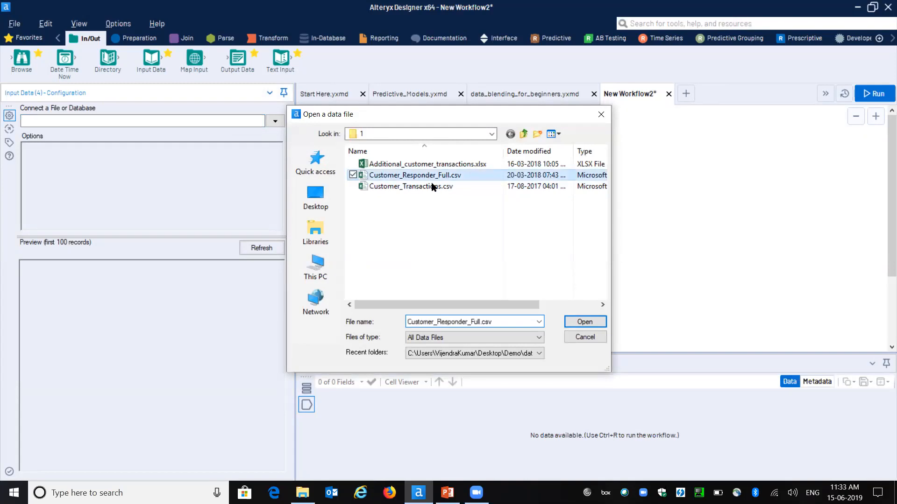
pyautogui.click(568, 320)
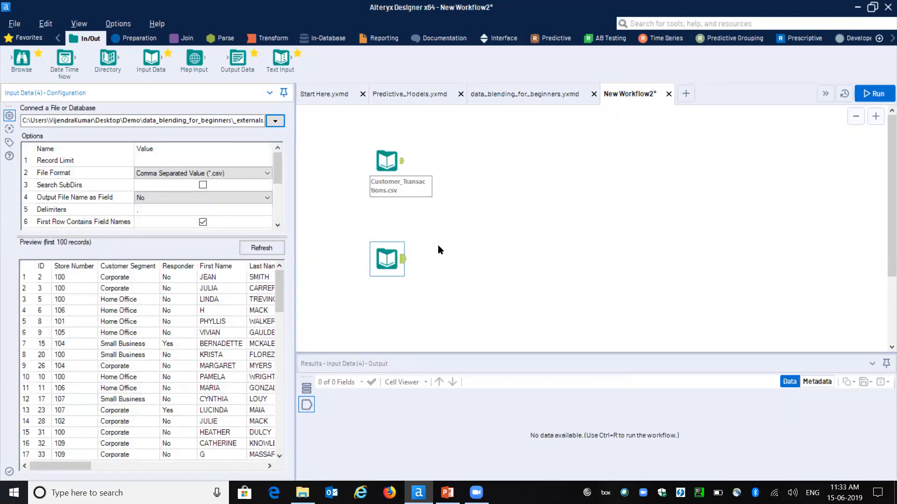
pyautogui.click(450, 242)
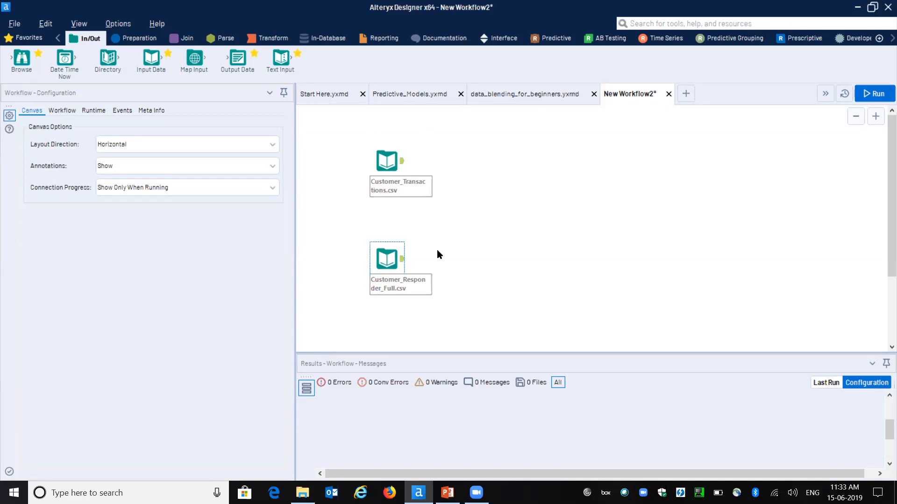
# - Add a Join tool with Customer_Transactions.csv as its left input and Customer_Responder_Full.csv as its right input
pyautogui.click(179, 38)
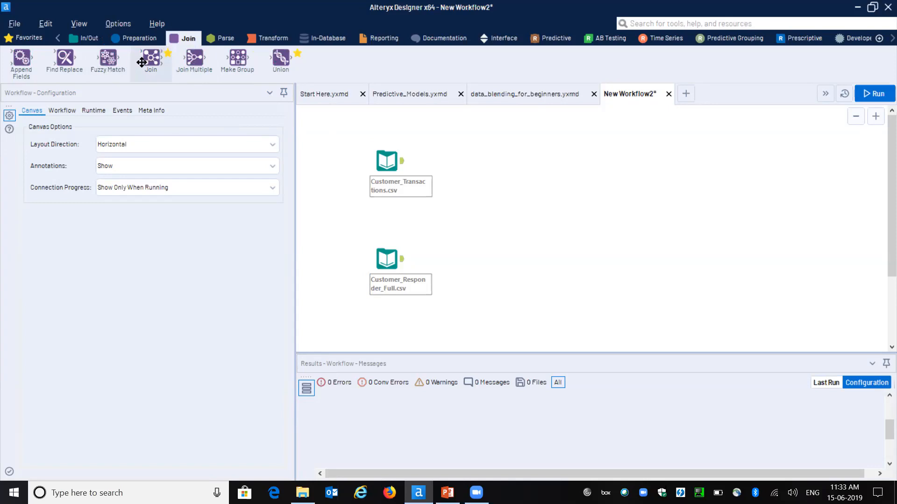
pyautogui.moveTo(141, 62); pyautogui.dragTo(463, 206)
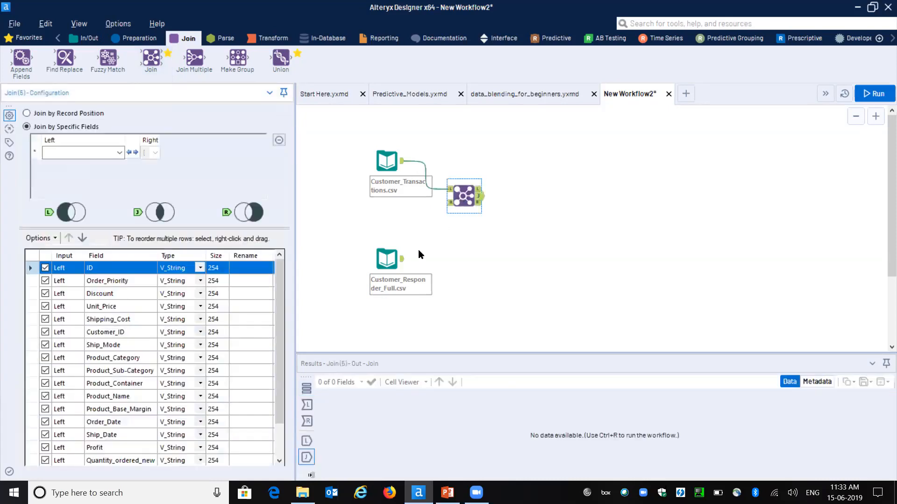
pyautogui.moveTo(404, 263); pyautogui.dragTo(450, 203)
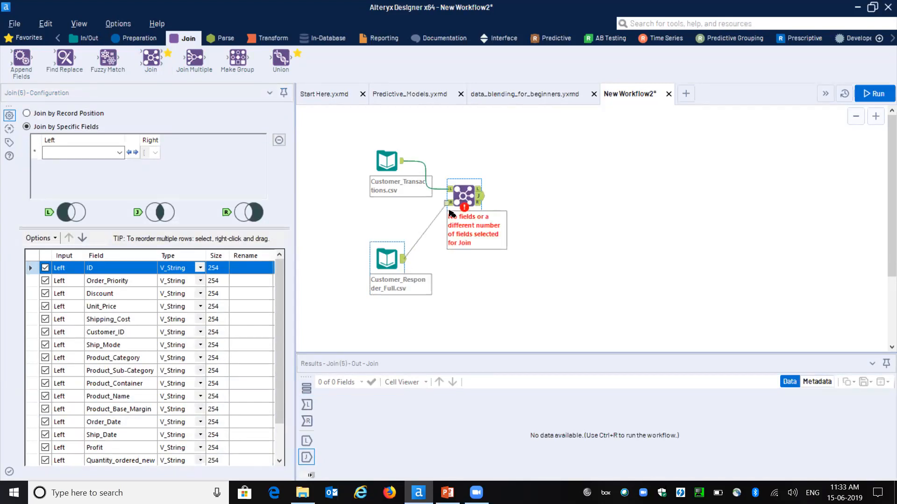
pyautogui.click(467, 191)
pyautogui.moveTo(466, 191); pyautogui.dragTo(476, 198)
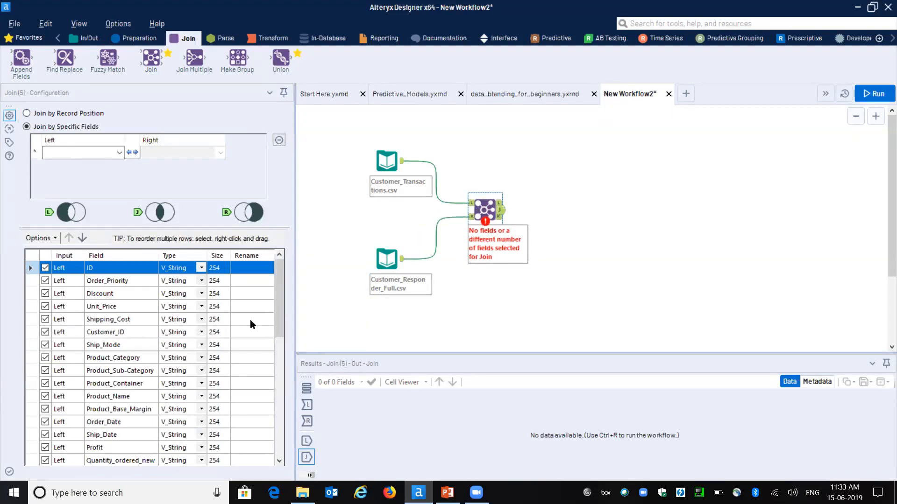
# - Set the Join tool to match the two inputs by specific fields, using ID on the left and ID on the right
pyautogui.moveTo(280, 273); pyautogui.dragTo(276, 402)
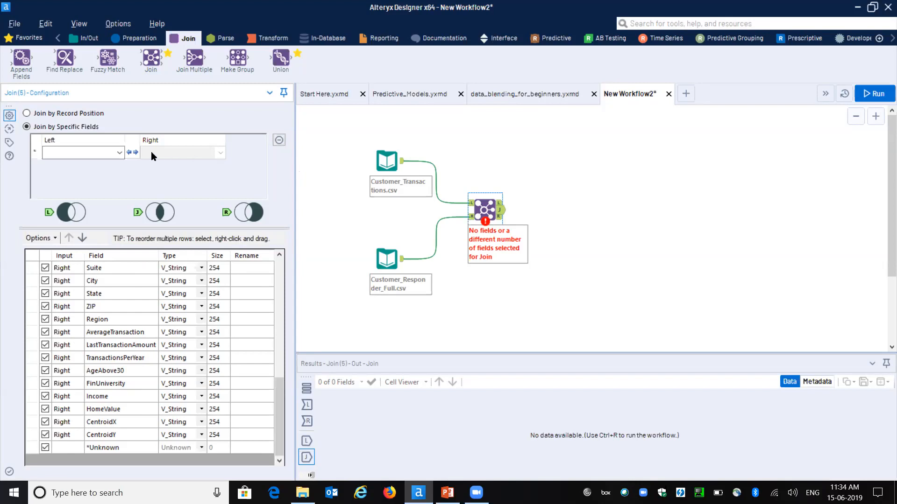
pyautogui.click(118, 153)
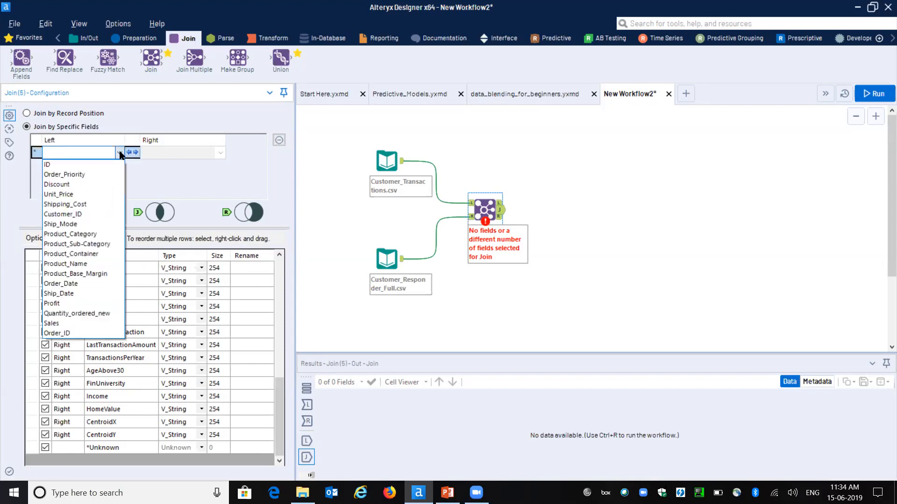
pyautogui.click(56, 165)
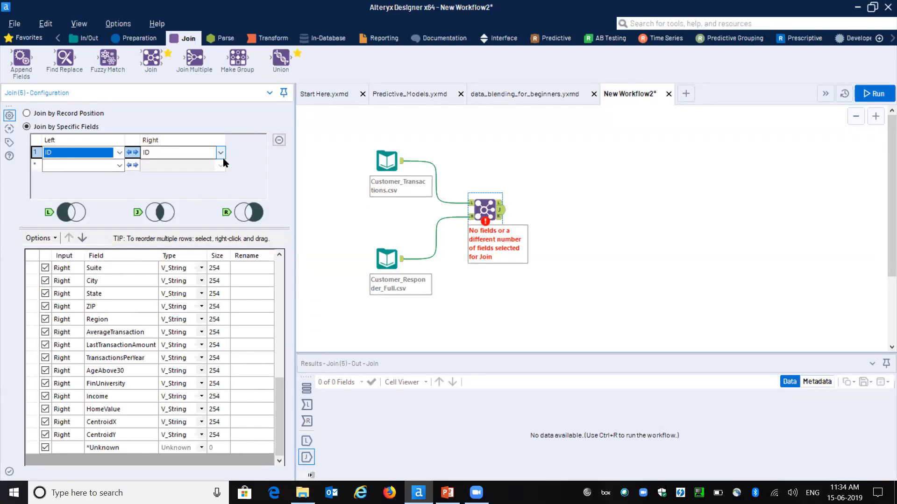
pyautogui.click(395, 218)
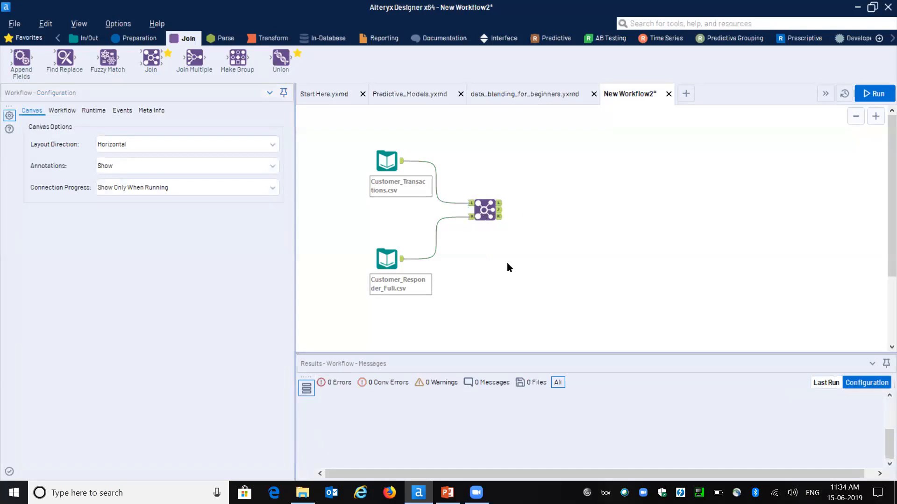
# - Examine the Join tool's field configuration and its L, J and R output anchors
pyautogui.click(485, 210)
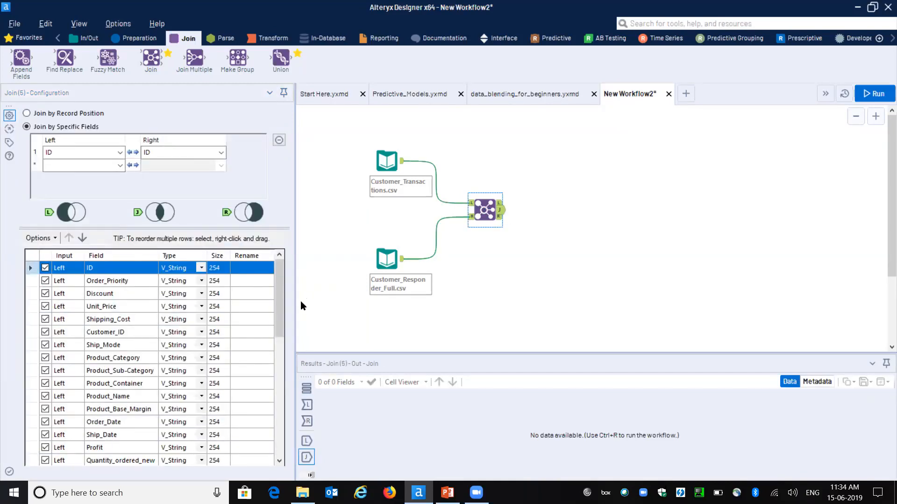
pyautogui.click(611, 195)
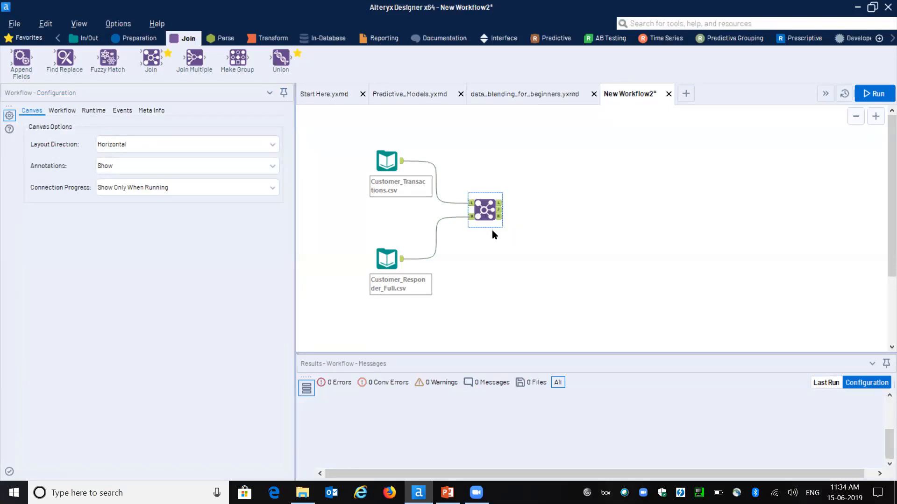
pyautogui.click(498, 217)
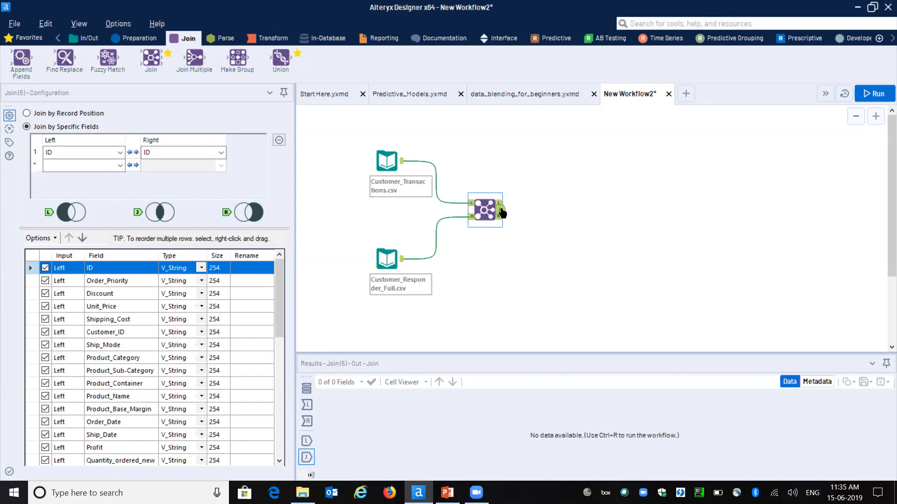
pyautogui.click(500, 205)
pyautogui.click(500, 216)
pyautogui.click(503, 207)
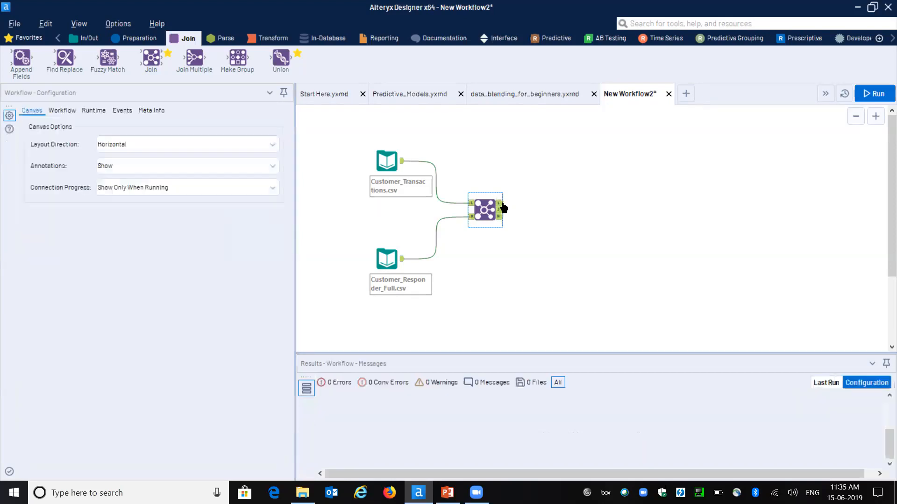
pyautogui.click(500, 213)
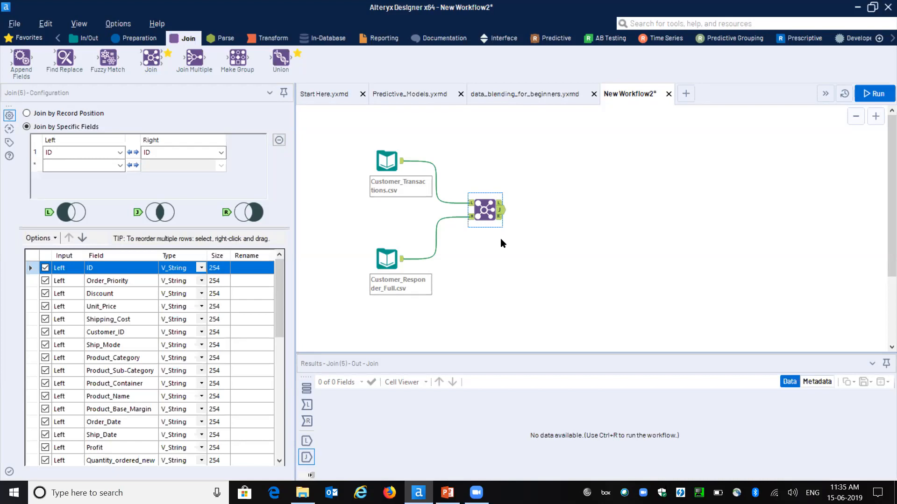
# - Run the new workflow and dismiss the completion message
pyautogui.click(523, 214)
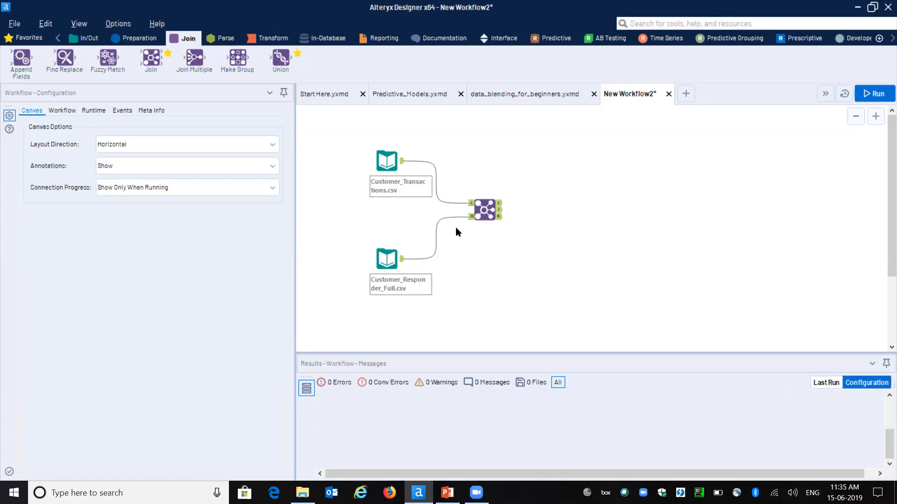
pyautogui.click(875, 95)
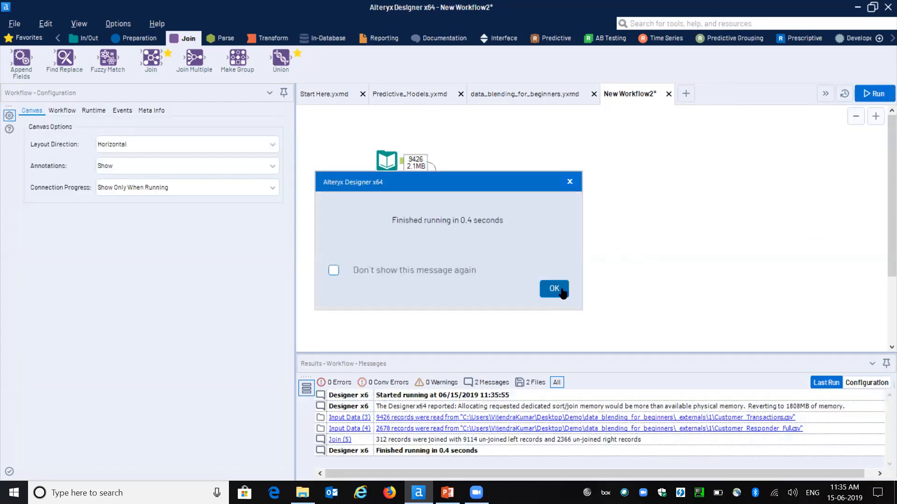
pyautogui.click(554, 289)
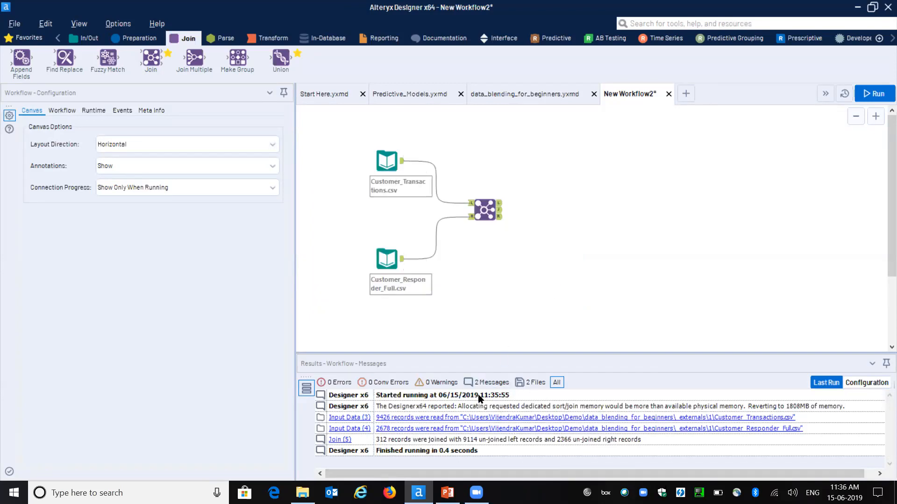
# - Compare the records and columns of Customer_Transactions.csv and Customer_Responder_Full.csv with those in the Join tool's joined output
pyautogui.click(485, 214)
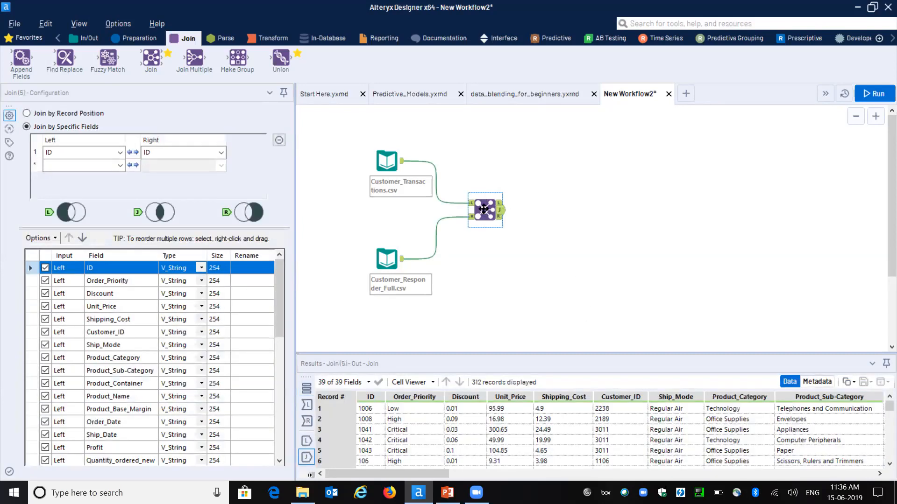
pyautogui.click(388, 159)
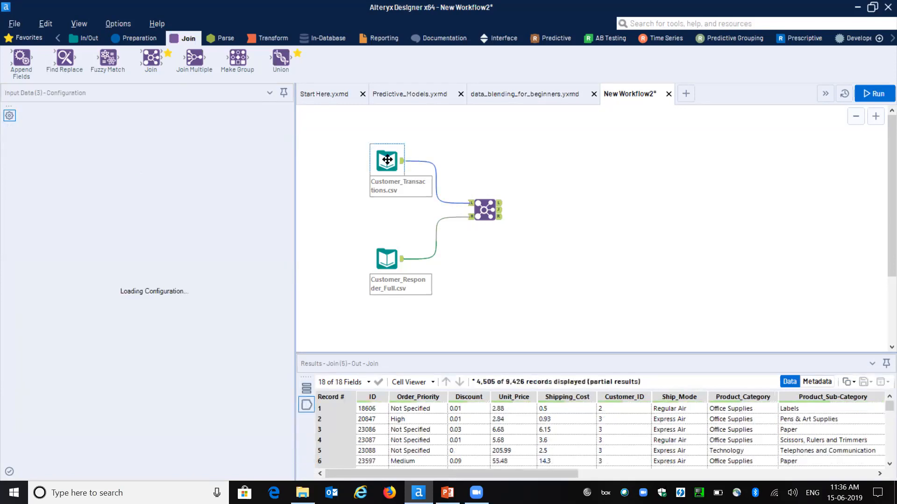
pyautogui.scroll(-6, 433, 434)
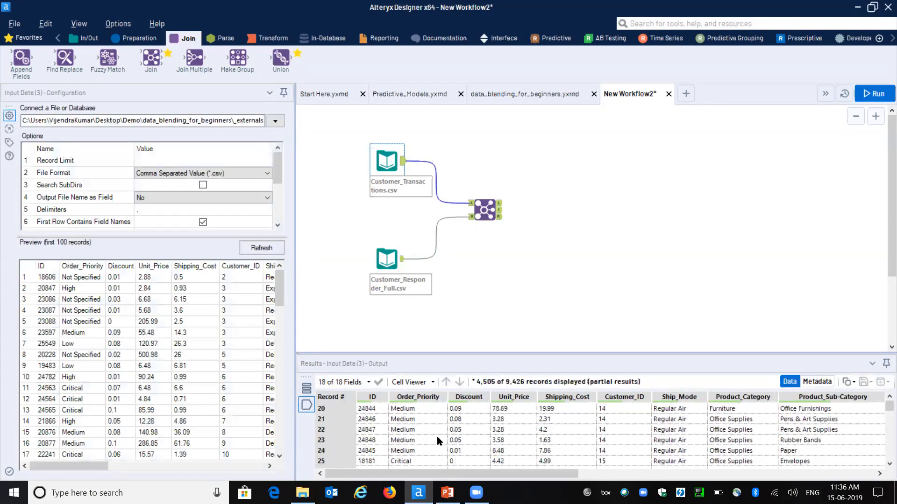
pyautogui.moveTo(564, 473); pyautogui.dragTo(411, 288)
pyautogui.click(396, 258)
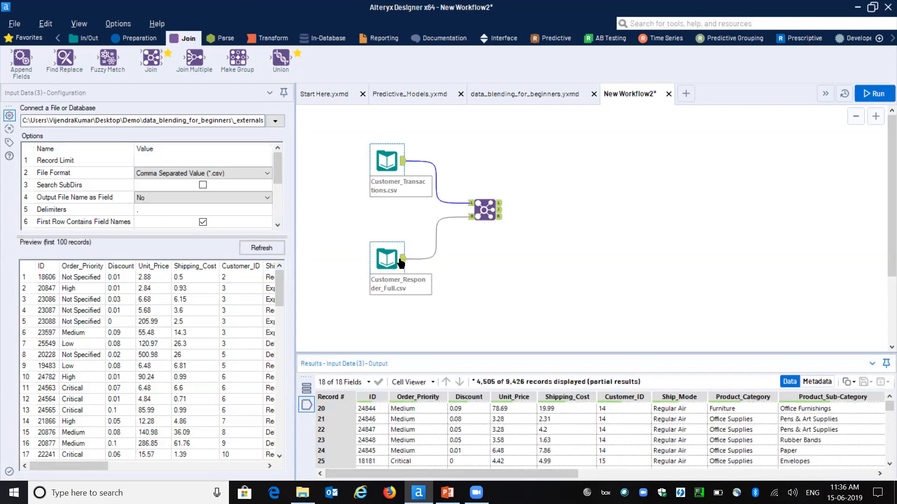
pyautogui.moveTo(464, 474); pyautogui.dragTo(782, 474)
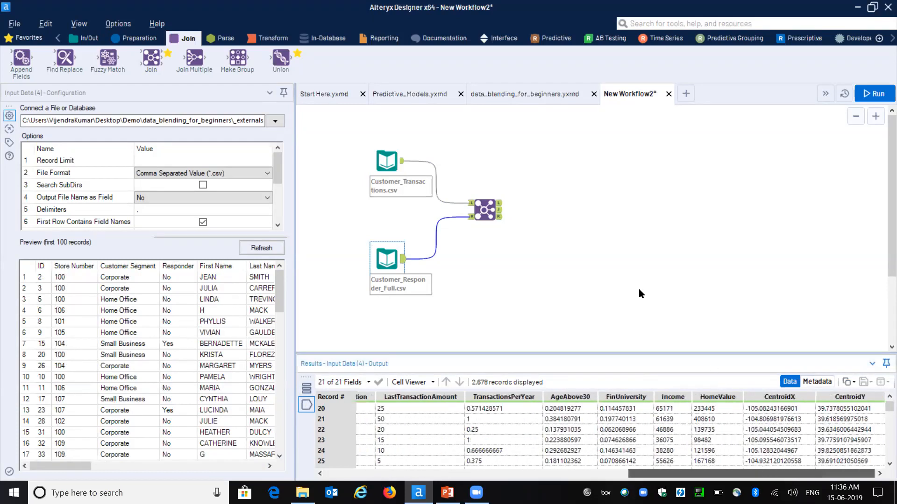
pyautogui.click(486, 212)
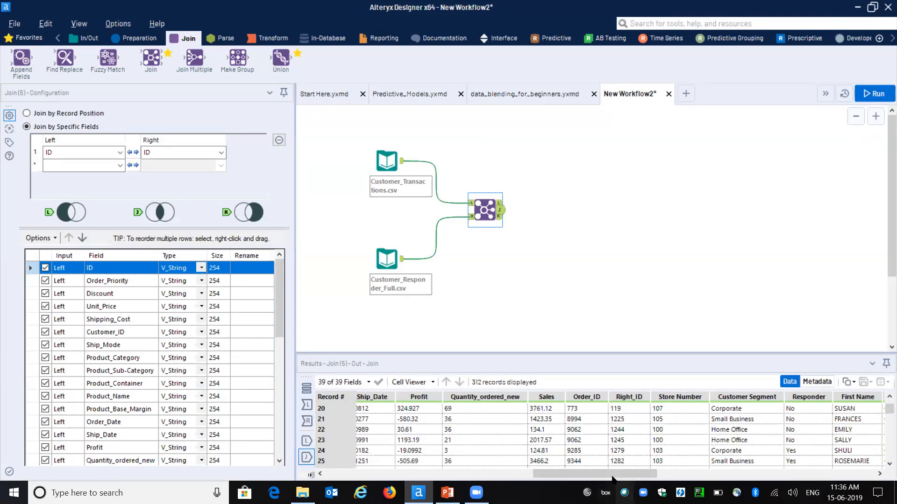
pyautogui.click(397, 474)
pyautogui.moveTo(396, 474); pyautogui.dragTo(859, 465)
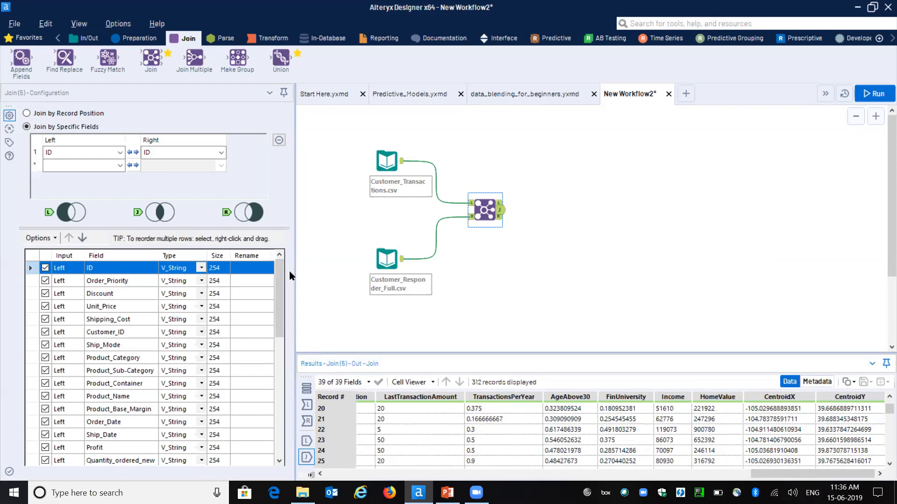
# - Exclude the right input's CentroidY, CentroidX and HomeValue fields from the Join output
pyautogui.moveTo(280, 284); pyautogui.dragTo(280, 313)
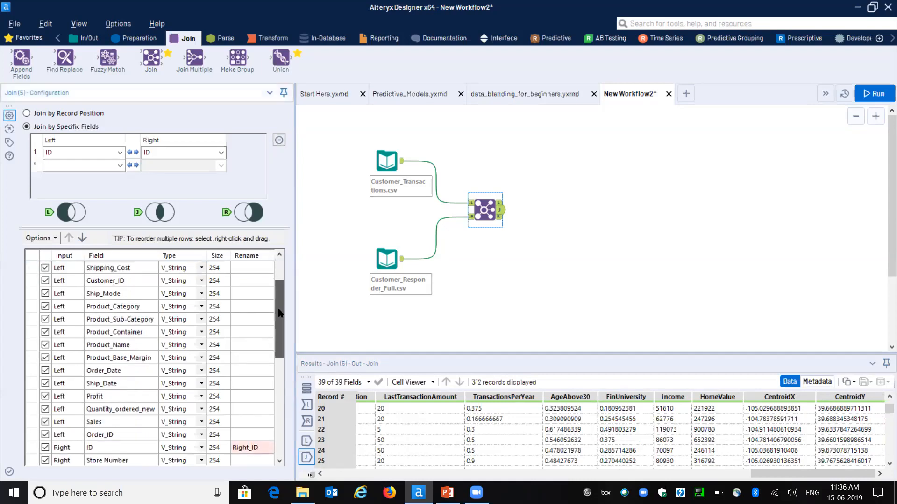
pyautogui.scroll(-7, 280, 313)
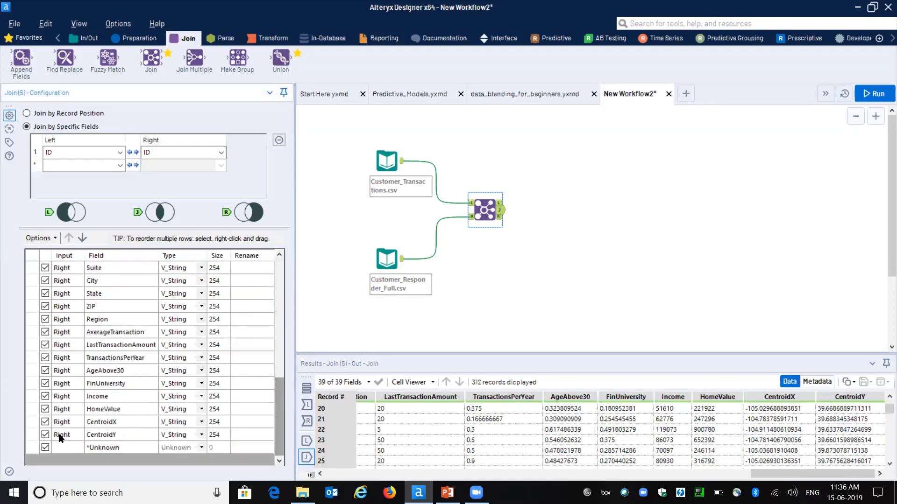
pyautogui.click(44, 435)
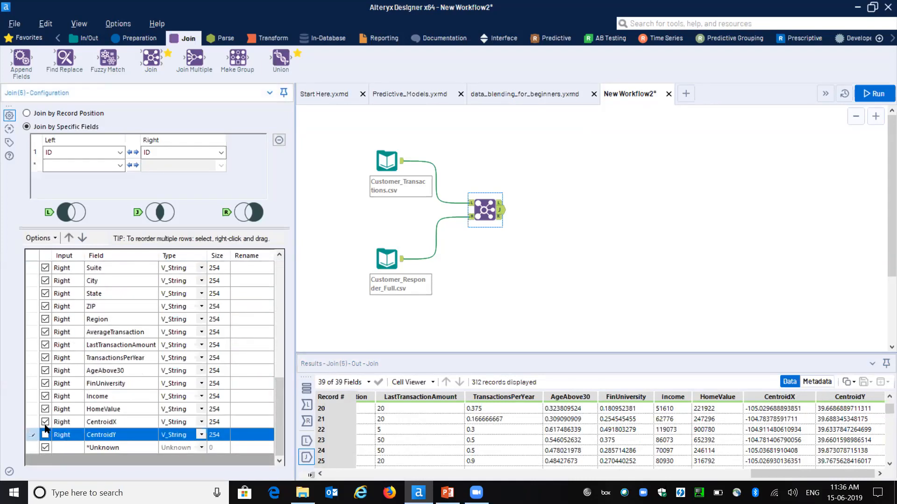
pyautogui.click(45, 421)
pyautogui.click(45, 409)
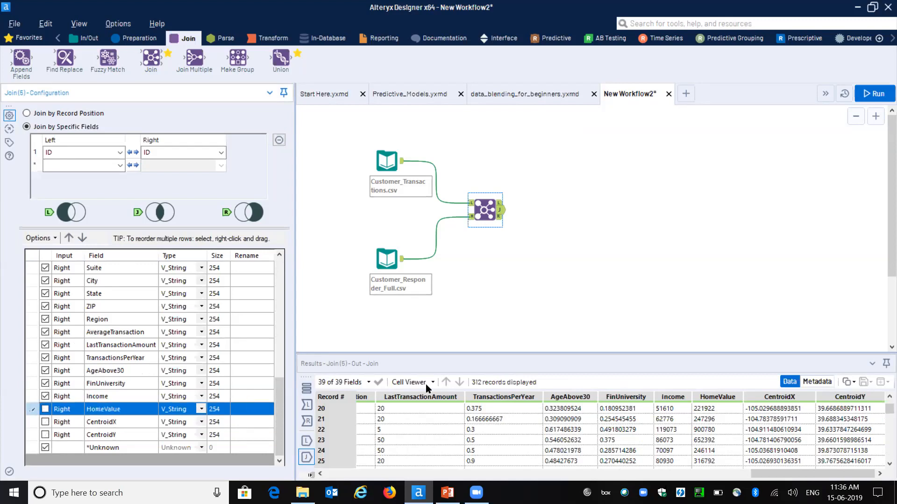
pyautogui.click(603, 265)
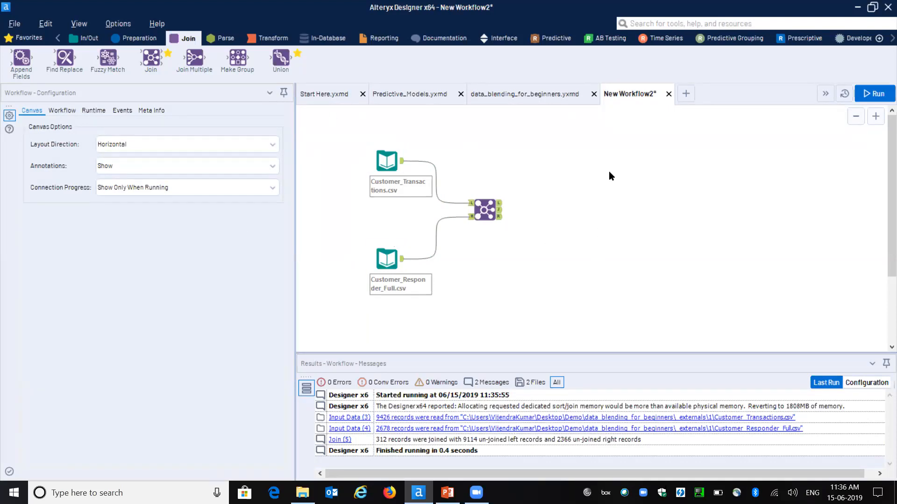
# - Review how the data_blending_for_beginners sample combines its two customer transaction inputs before the join, and return to New Workflow2
pyautogui.click(539, 93)
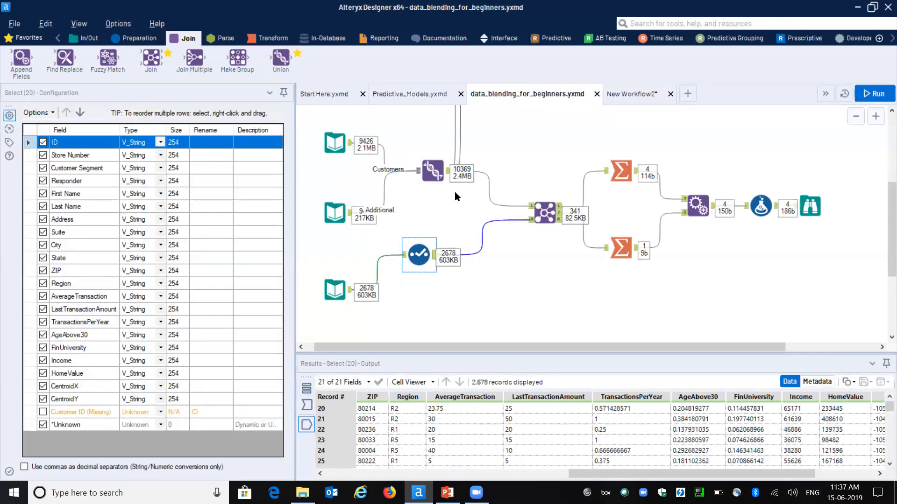
pyautogui.moveTo(321, 121); pyautogui.dragTo(459, 227)
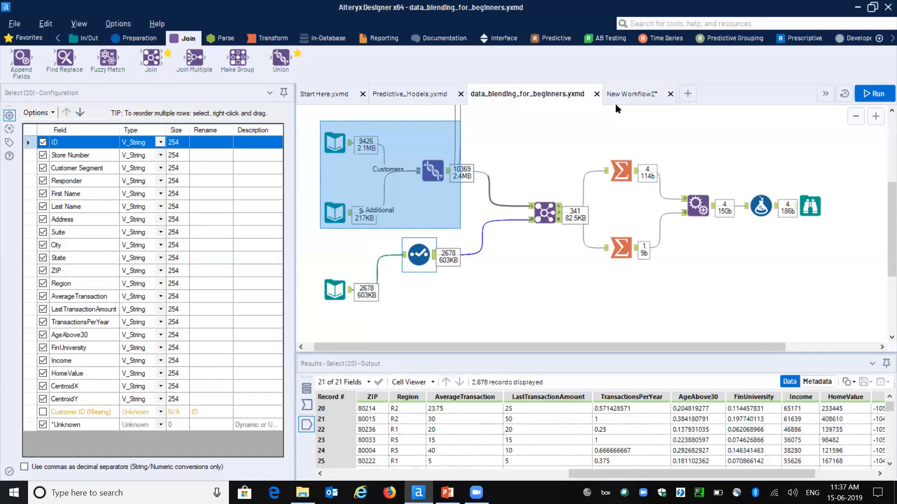
pyautogui.click(624, 94)
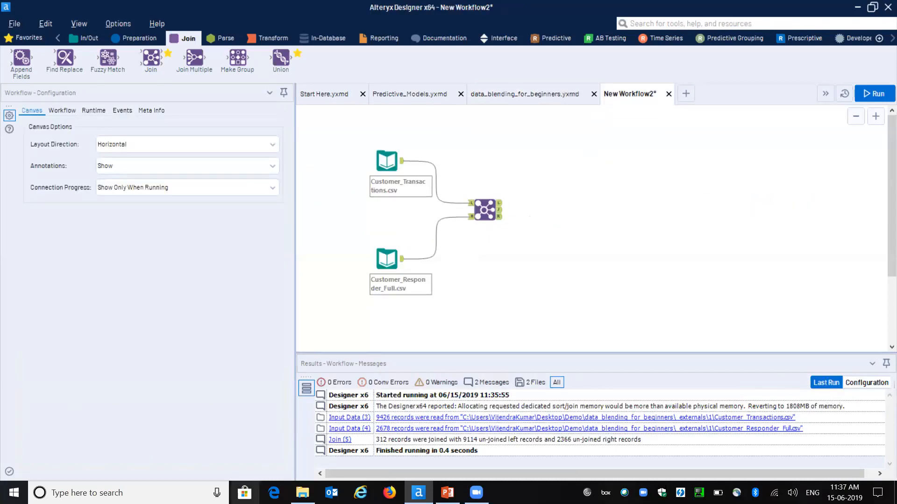
# - Switch to File Explorer to locate Additional_customer_transactions.xlsx in the sample's _externals\1 folder, and return to Alteryx Designer
pyautogui.click(302, 493)
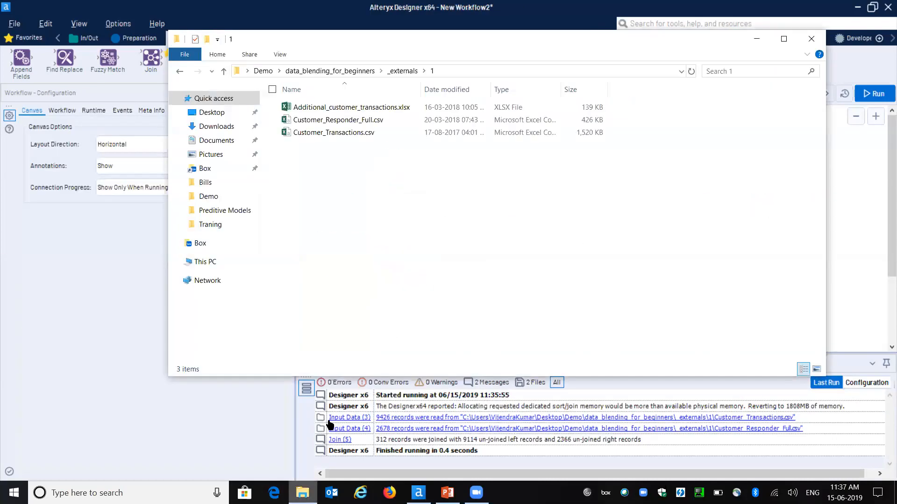
pyautogui.click(342, 111)
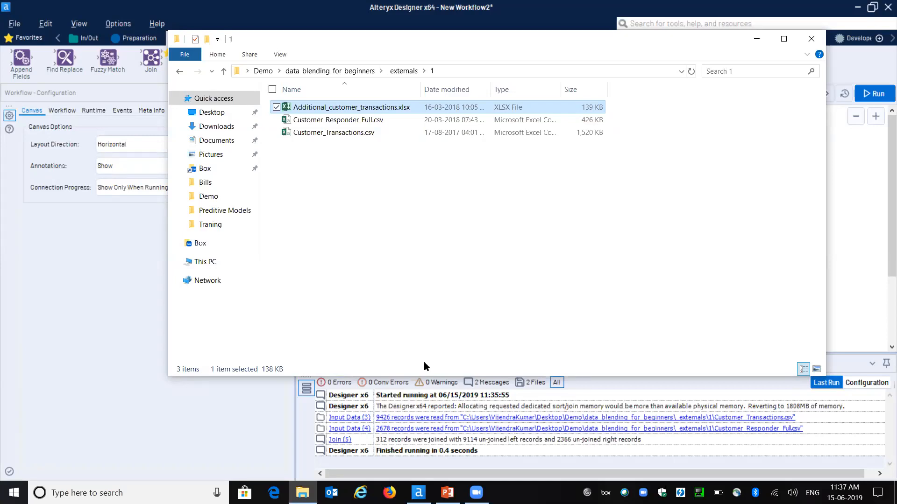
pyautogui.moveTo(419, 492)
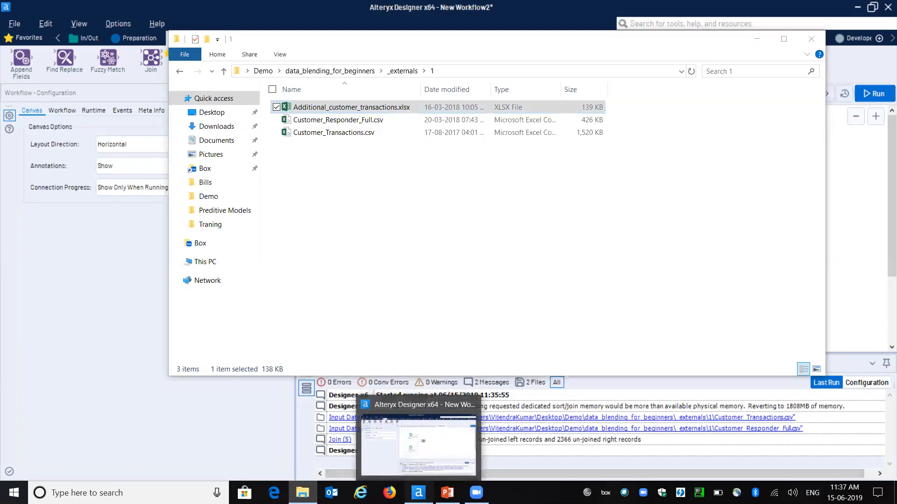
pyautogui.click(418, 441)
# - Move the Join tool farther from its inputs and add an Input Data tool above the Customer_Transactions.csv input
pyautogui.moveTo(483, 210); pyautogui.dragTo(562, 213)
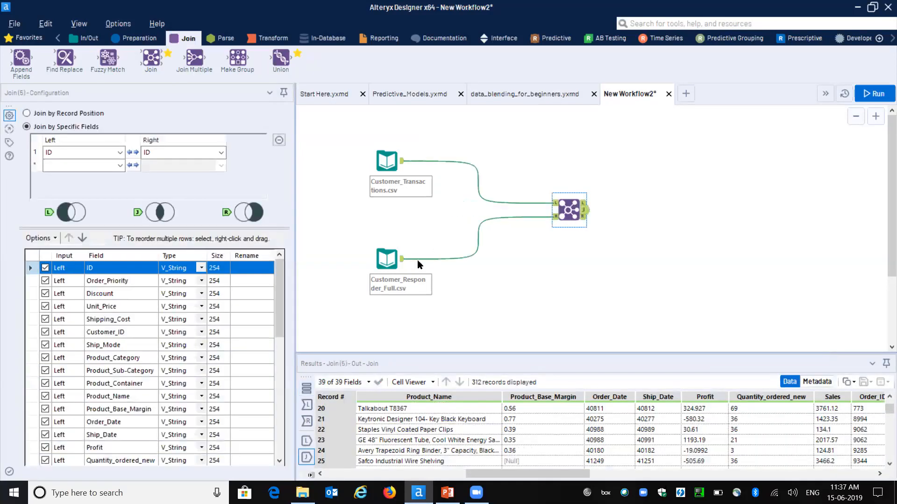
pyautogui.click(84, 38)
pyautogui.moveTo(343, 197); pyautogui.dragTo(388, 125)
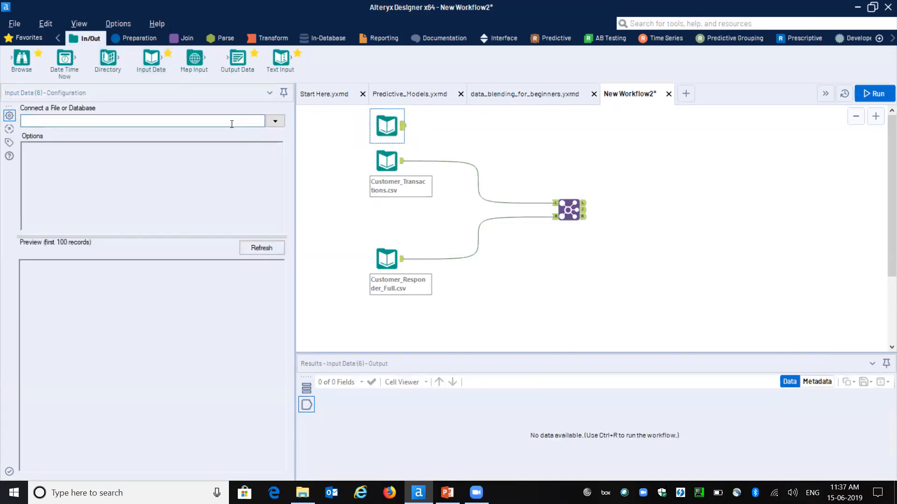
# - Connect the new Input Data tool to Sheet1 of Additional_customer_transactions.xlsx
pyautogui.click(275, 121)
pyautogui.click(58, 136)
pyautogui.click(457, 164)
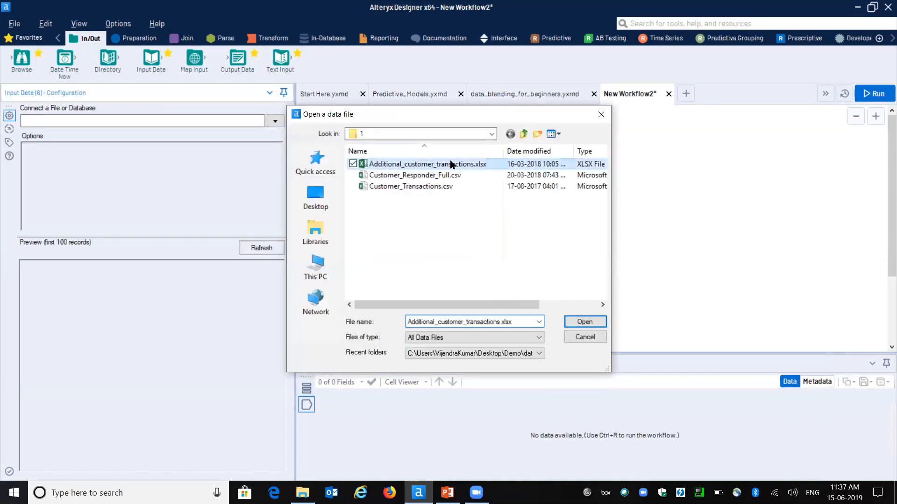
pyautogui.click(583, 322)
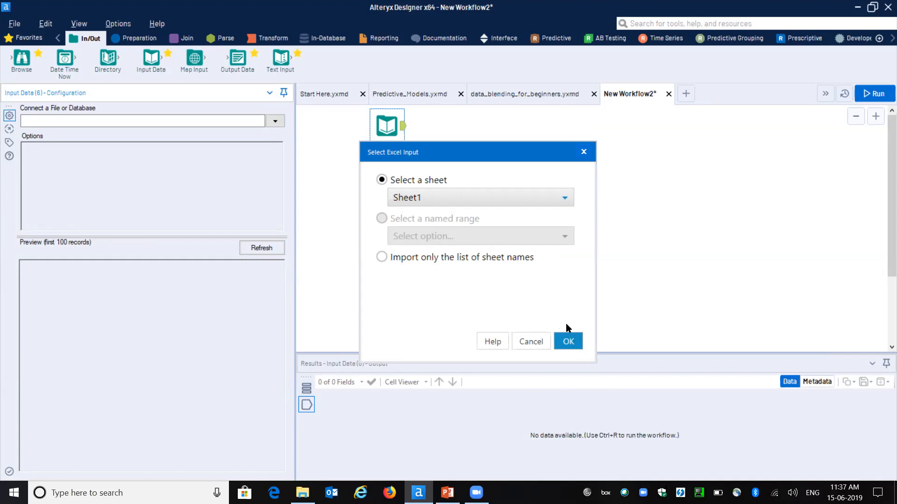
pyautogui.click(568, 341)
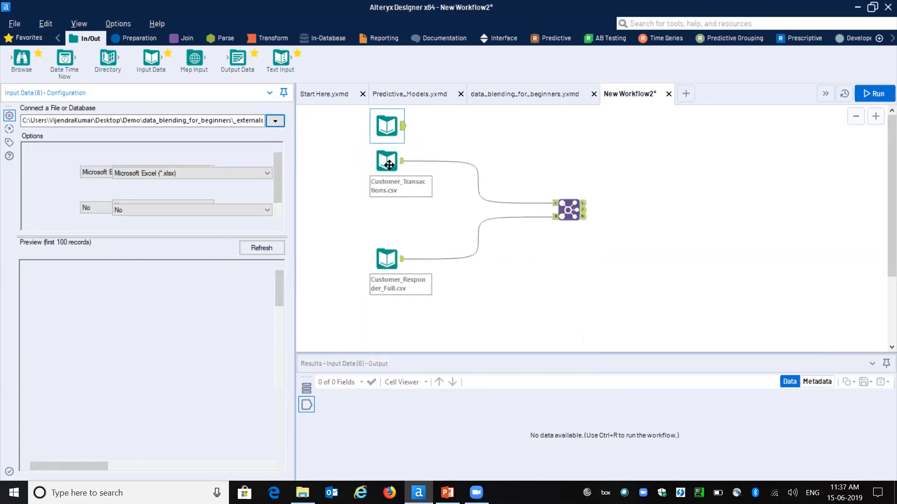
# - Move the Customer_Transactions.csv input slightly lower and add a Union tool connected to it and the Additional_customer_transactions.xlsx input
pyautogui.click(388, 171)
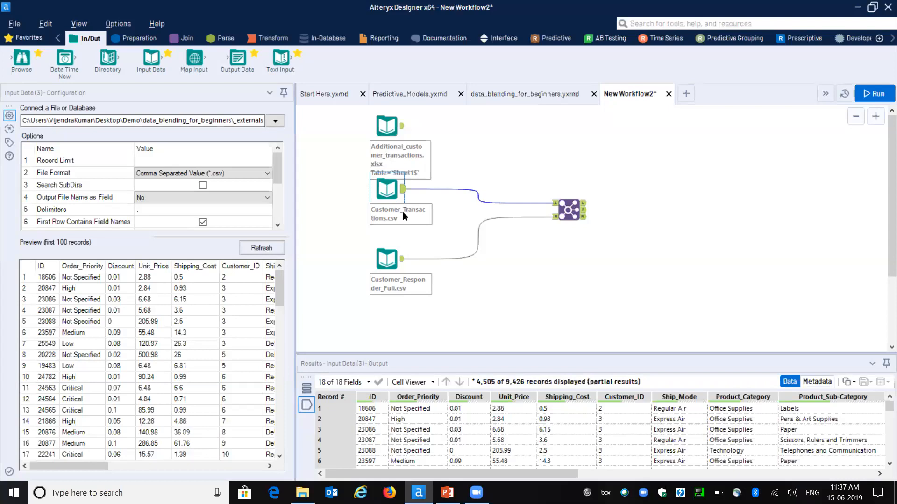
pyautogui.click(184, 38)
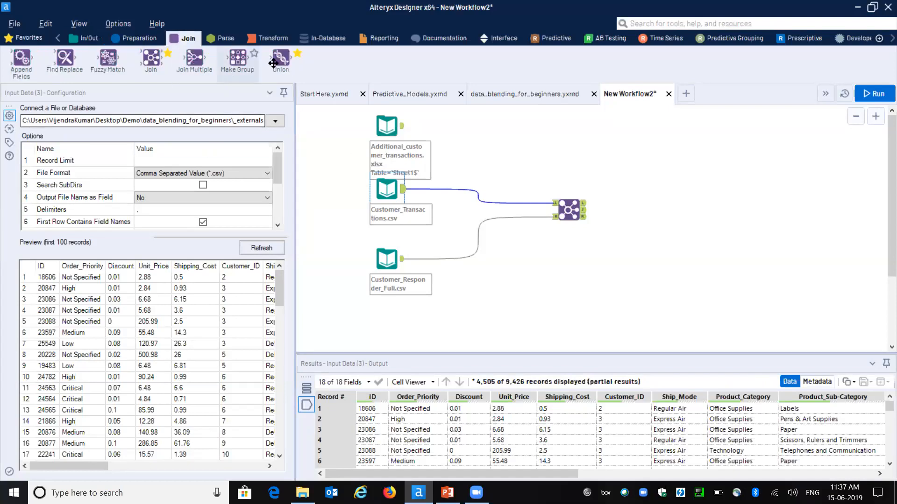
pyautogui.moveTo(276, 60); pyautogui.dragTo(477, 146)
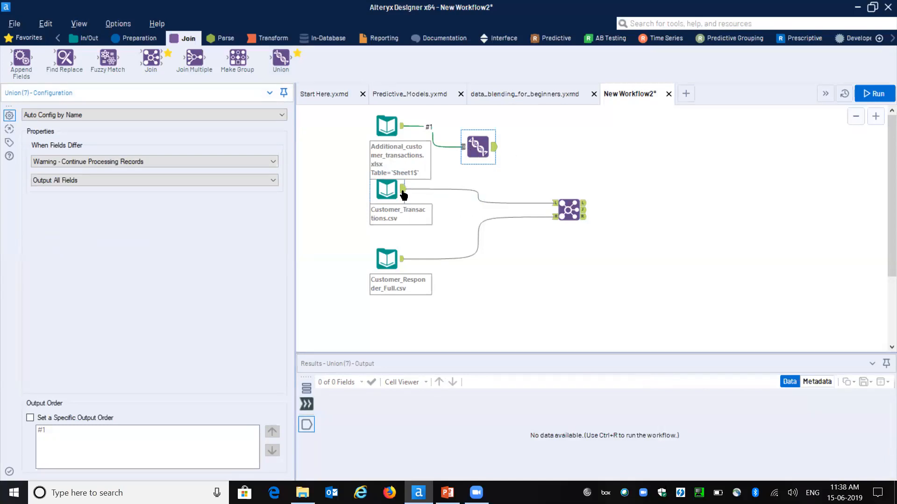
pyautogui.moveTo(403, 189); pyautogui.dragTo(462, 147)
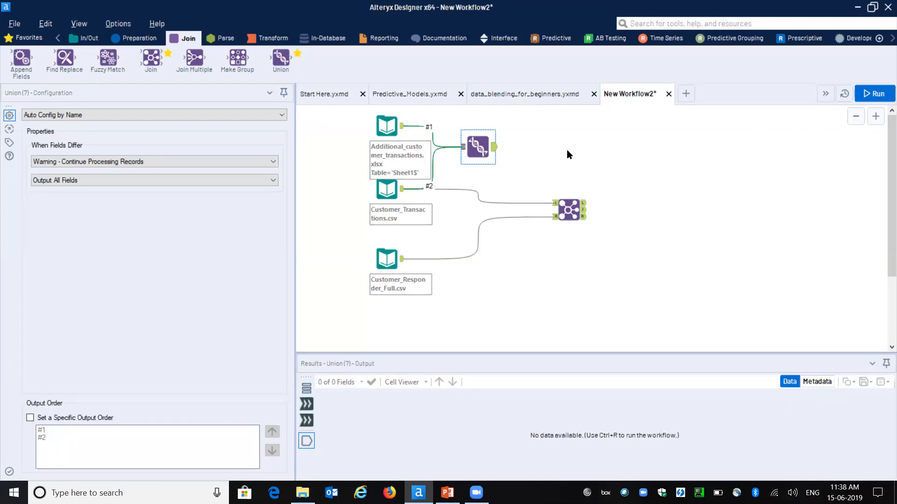
# - Examine how Manually Configure Fields lines up both inputs' columns in the Union tool, and return it to Auto Config by Name
pyautogui.click(281, 115)
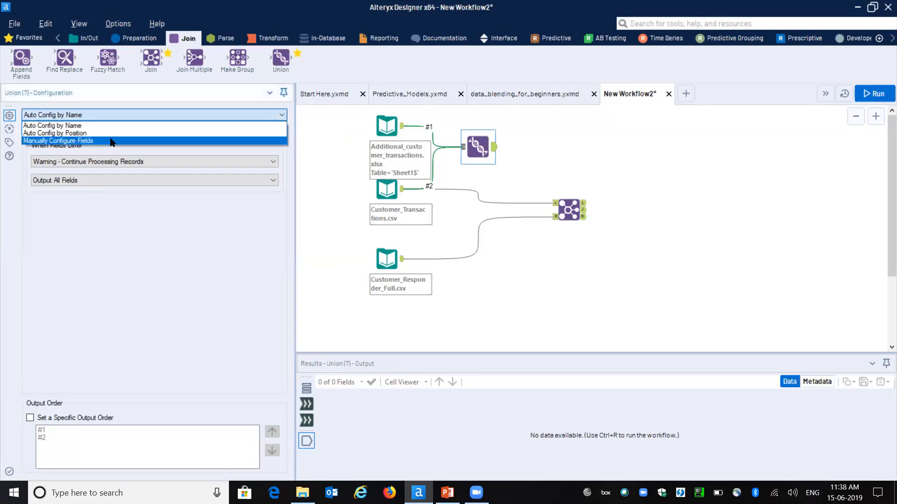
pyautogui.click(112, 141)
pyautogui.moveTo(295, 182); pyautogui.dragTo(634, 216)
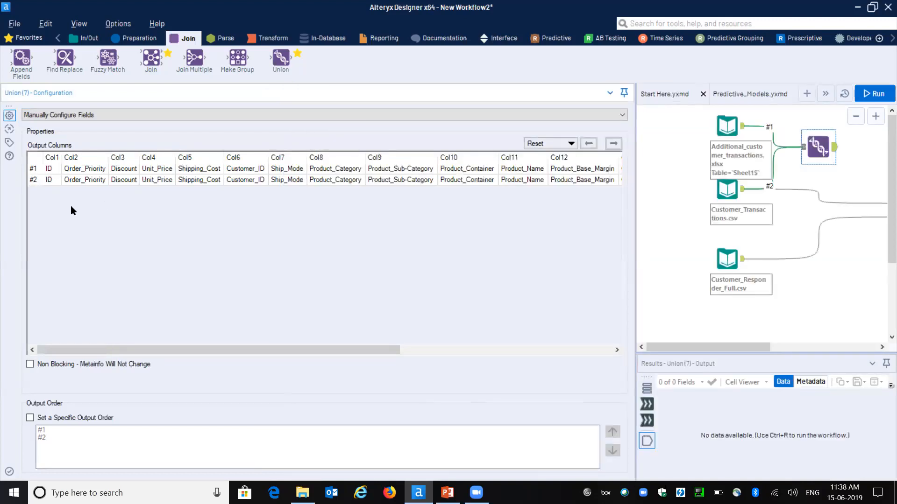
pyautogui.moveTo(312, 353); pyautogui.dragTo(588, 324)
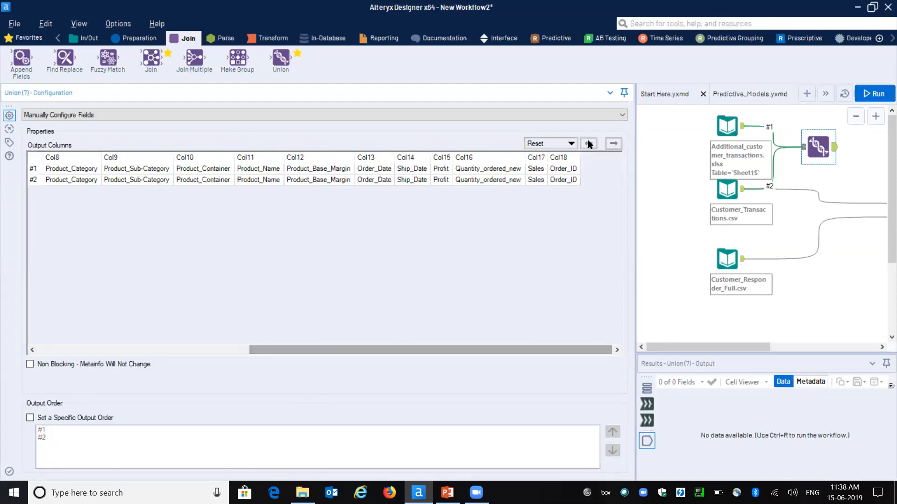
pyautogui.moveTo(432, 351); pyautogui.dragTo(63, 333)
pyautogui.click(538, 116)
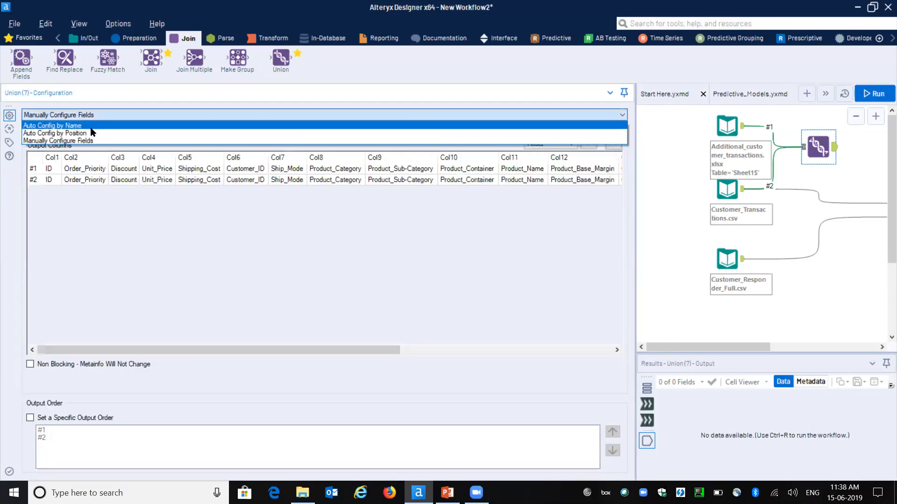
pyautogui.click(68, 126)
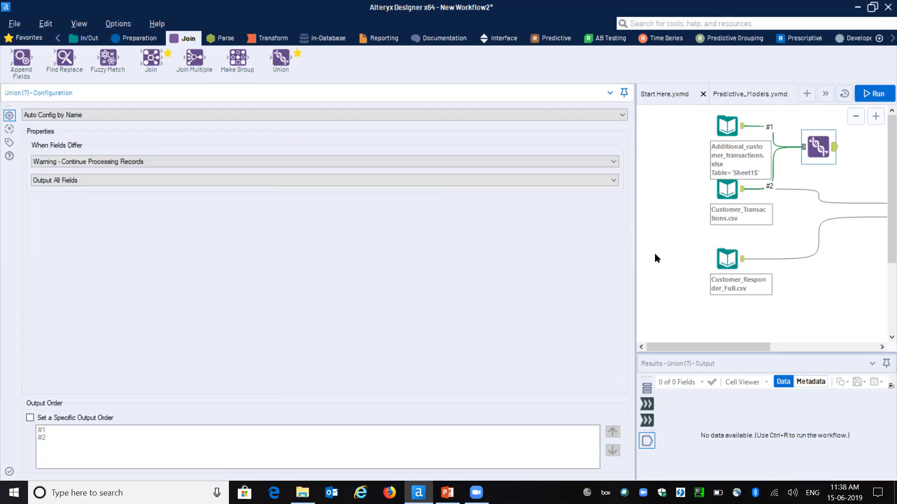
pyautogui.moveTo(636, 243); pyautogui.dragTo(238, 246)
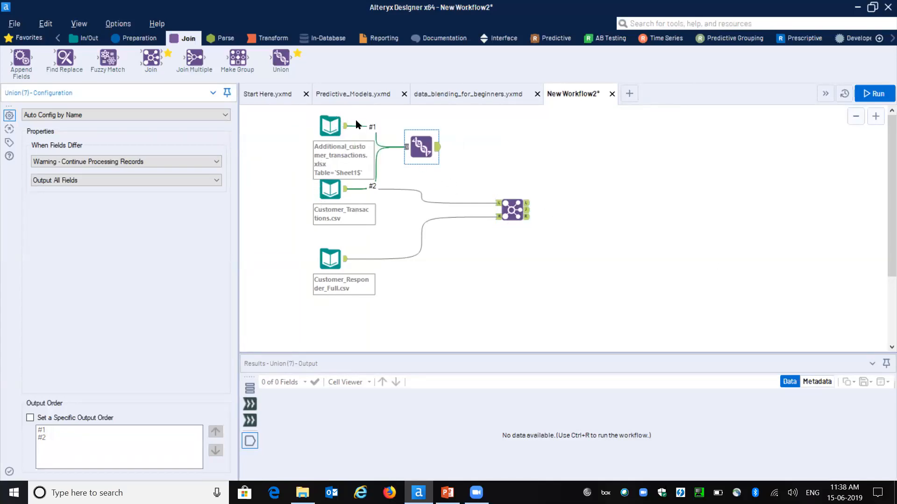
# - Replace the direct Customer_Transactions.csv connection to the Join's left input with the Union tool's output
pyautogui.click(426, 203)
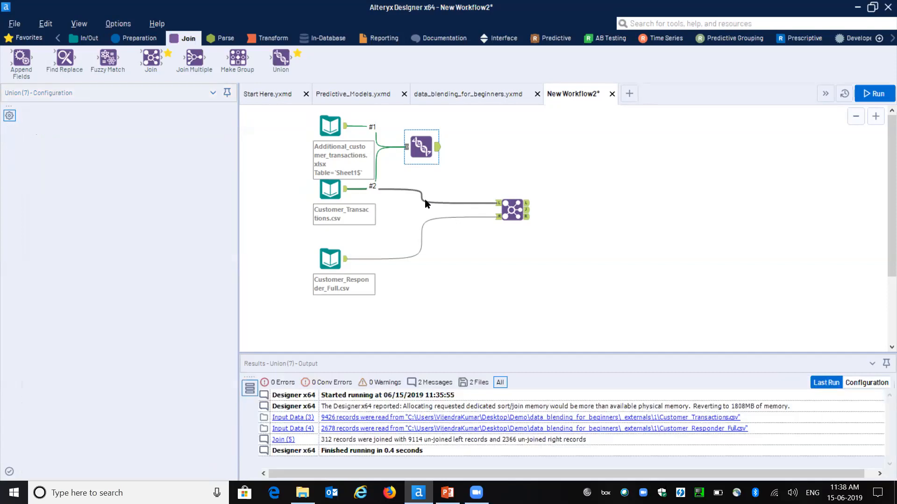
pyautogui.press('Delete')
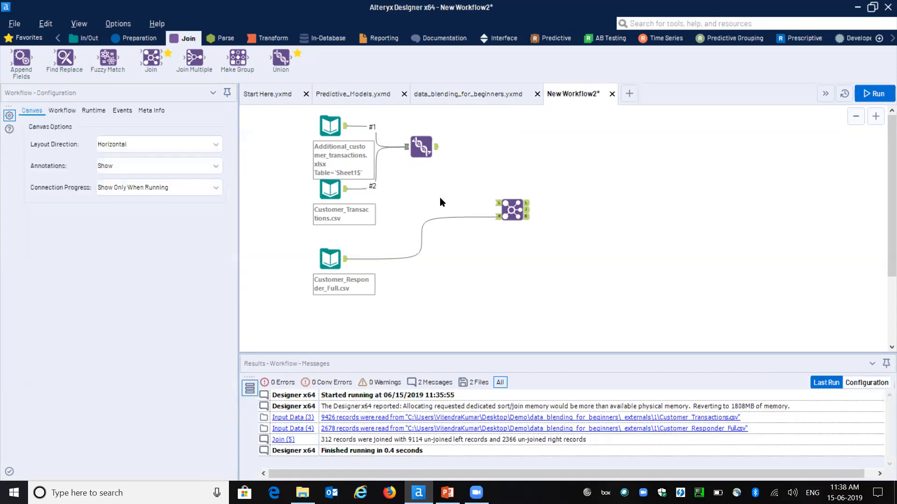
pyautogui.moveTo(437, 149); pyautogui.dragTo(498, 203)
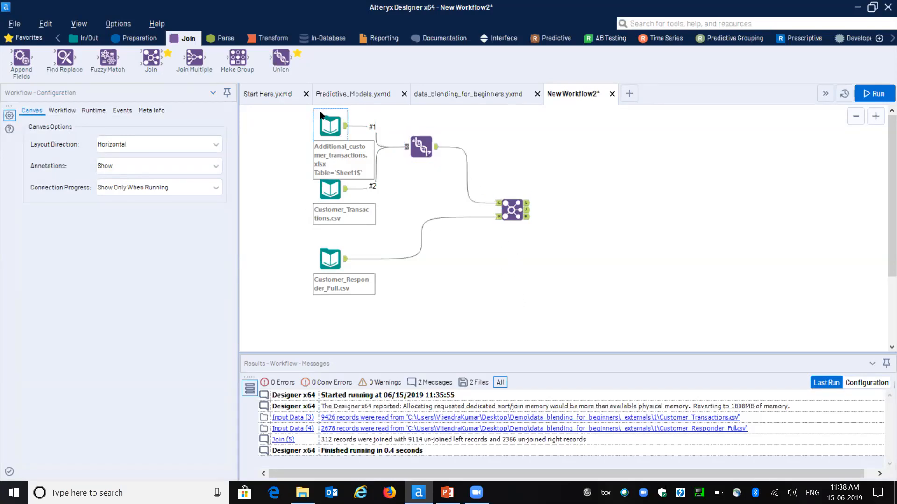
# - Run the workflow, dismiss the completion message and view the joined records from the Join's J output
pyautogui.click(429, 142)
pyautogui.click(873, 95)
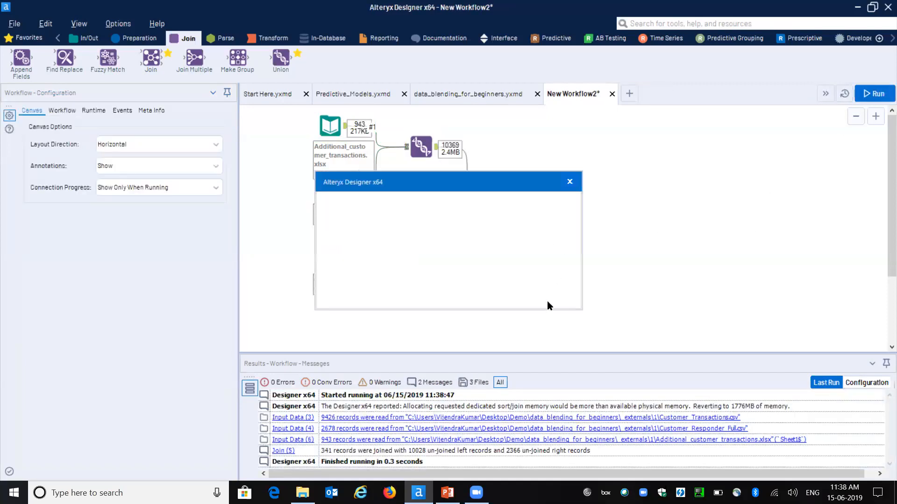
pyautogui.click(552, 286)
pyautogui.click(526, 213)
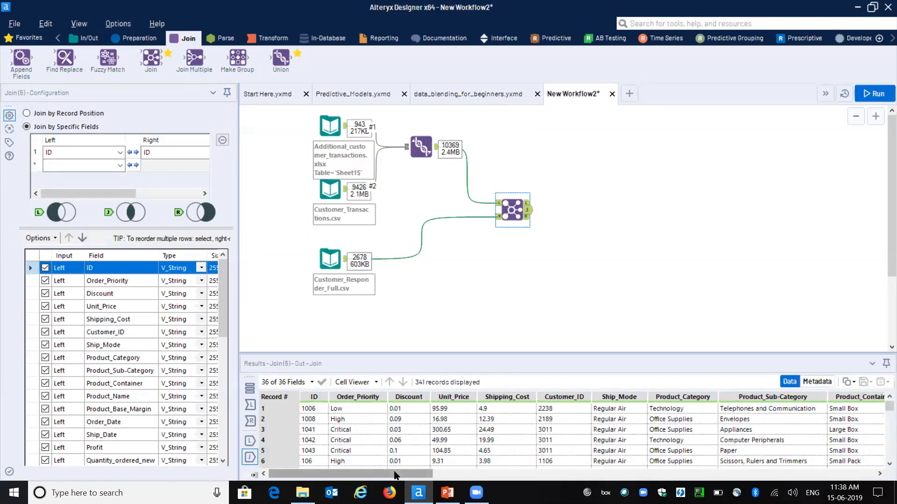
pyautogui.moveTo(396, 474); pyautogui.dragTo(354, 452)
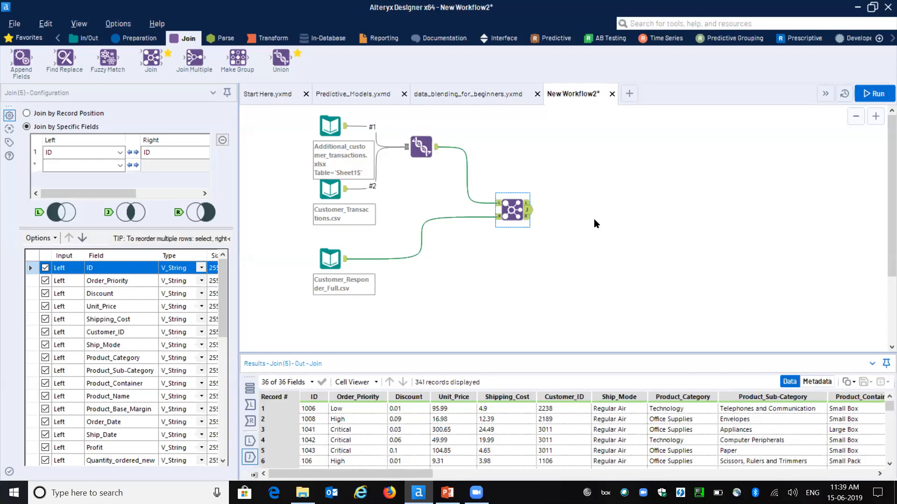
# - Add a Summarize tool to the Join's J output and look through its available actions and fields
pyautogui.click(265, 36)
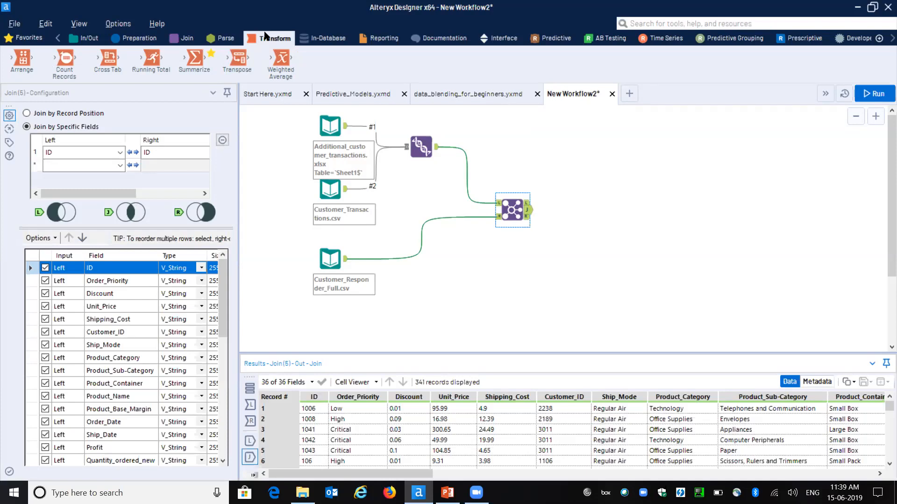
pyautogui.moveTo(192, 61); pyautogui.dragTo(581, 210)
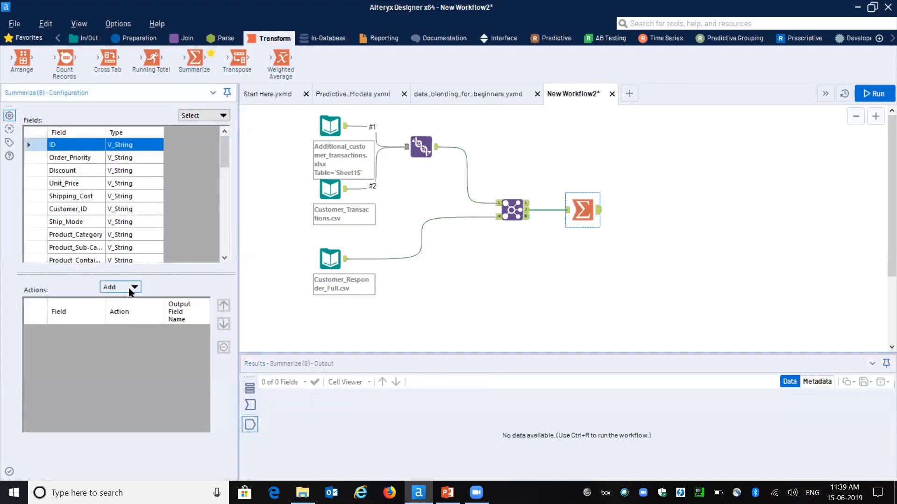
pyautogui.click(130, 287)
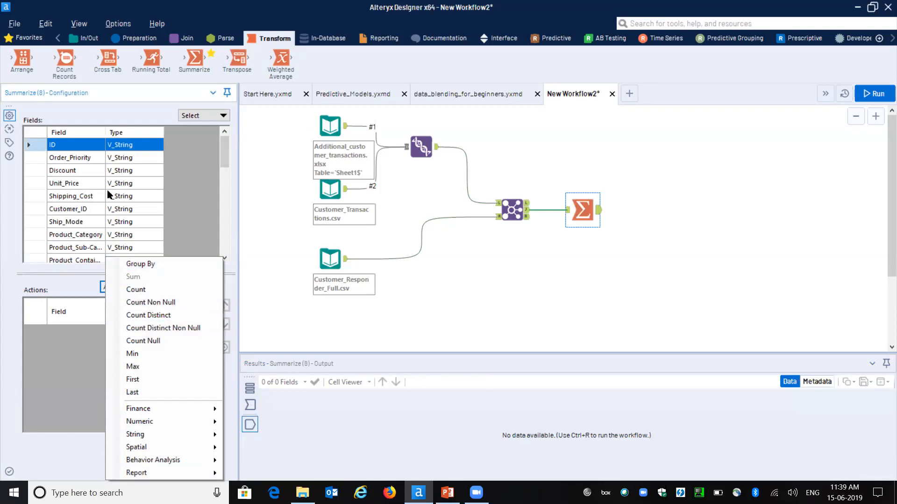
pyautogui.click(219, 149)
pyautogui.moveTo(225, 148)
pyautogui.mouseDown()
pyautogui.moveTo(222, 239)
pyautogui.moveTo(229, 142)
pyautogui.mouseUp()
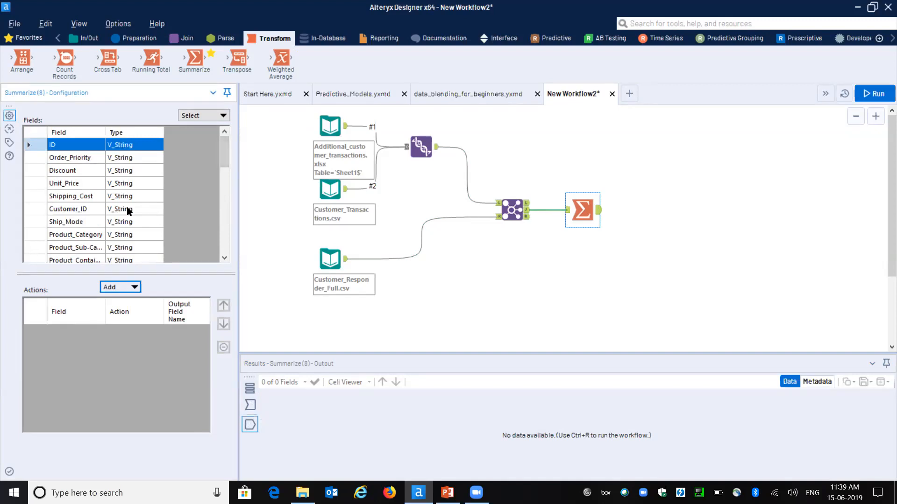
pyautogui.scroll(-6, 129, 210)
pyautogui.scroll(-3, 129, 211)
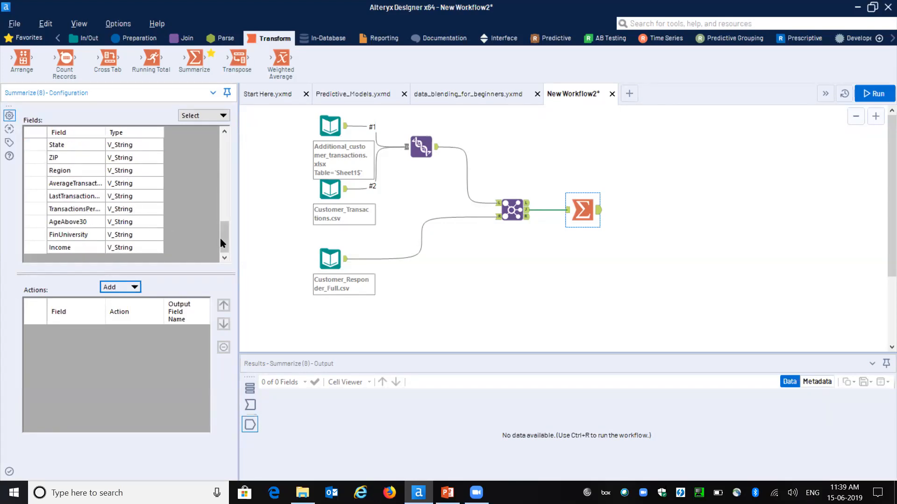
pyautogui.moveTo(226, 244); pyautogui.dragTo(231, 148)
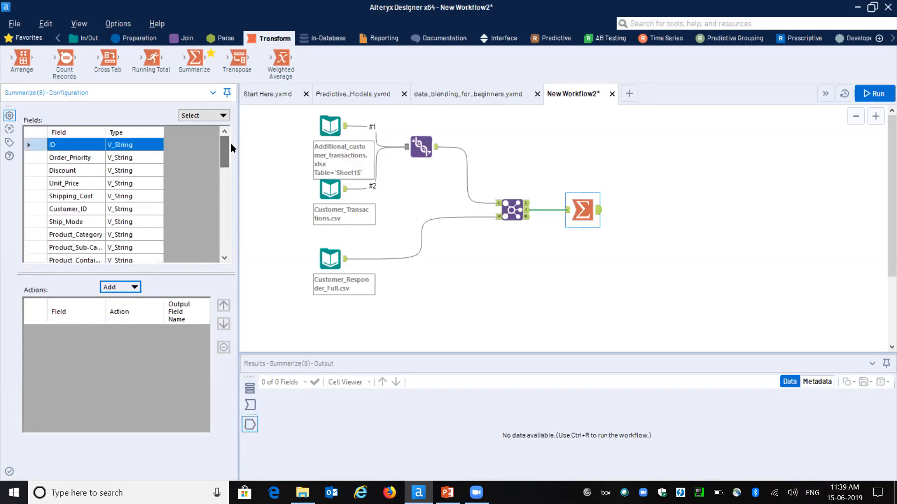
# - Widen the Summarize tool's field name column and add a Group By action on Customer Segment
pyautogui.click(345, 125)
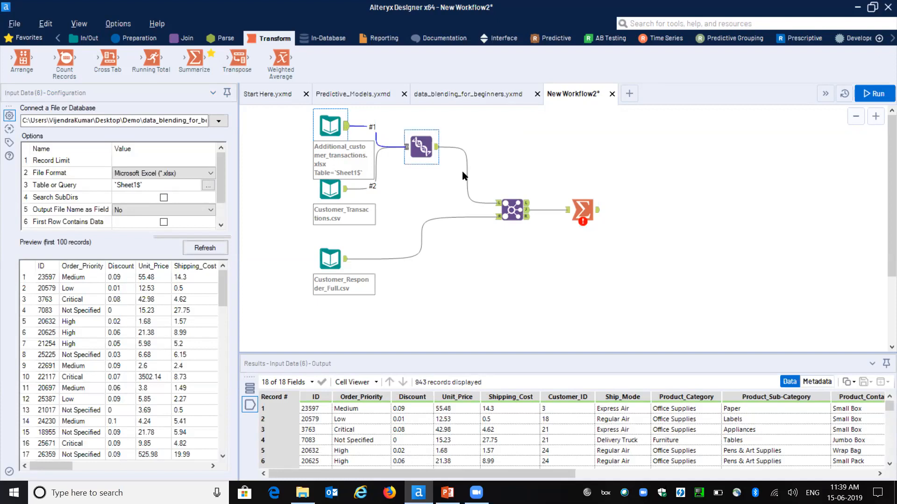
pyautogui.click(589, 211)
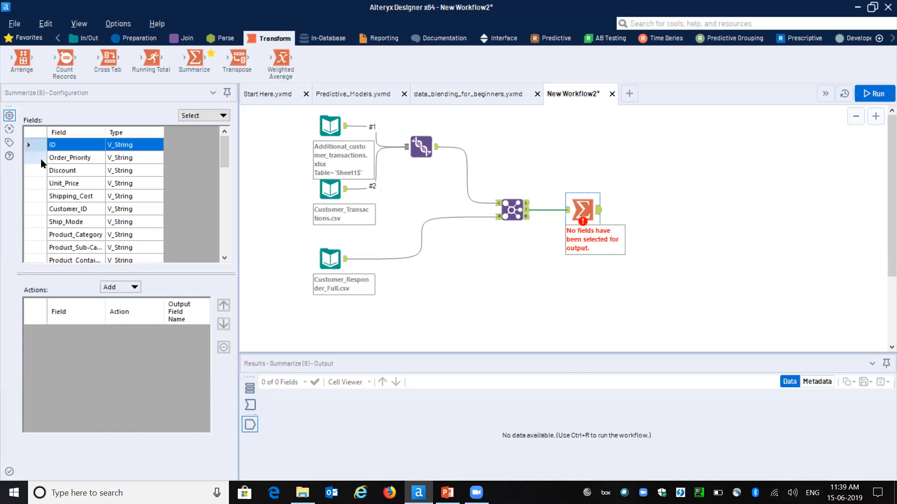
pyautogui.moveTo(224, 154); pyautogui.dragTo(226, 177)
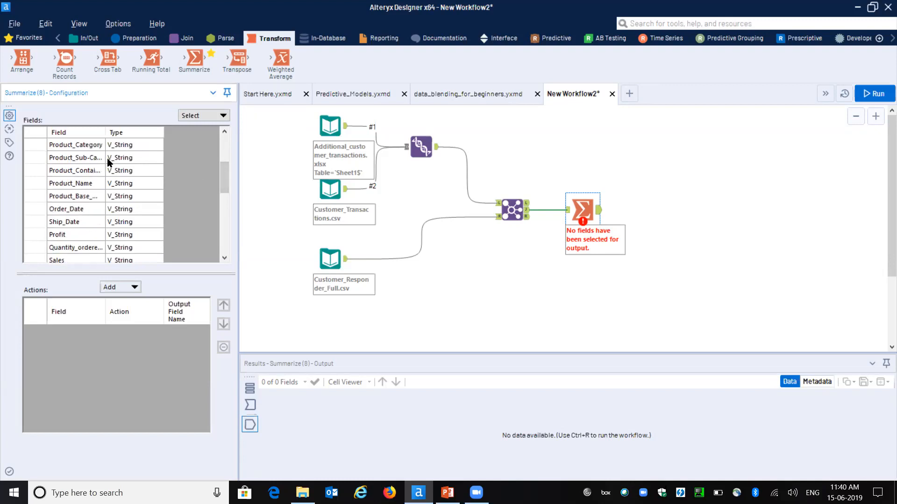
pyautogui.moveTo(107, 131); pyautogui.dragTo(125, 132)
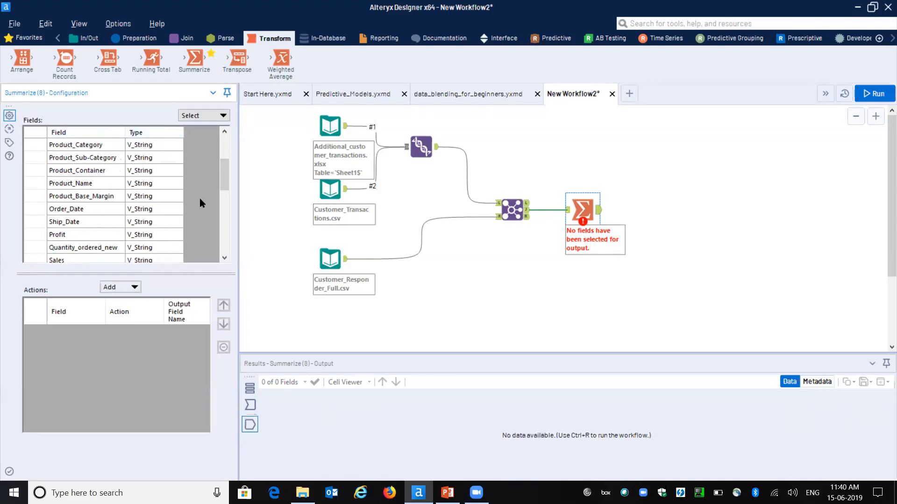
pyautogui.moveTo(222, 175); pyautogui.dragTo(222, 197)
pyautogui.click(104, 235)
pyautogui.click(133, 288)
pyautogui.click(138, 264)
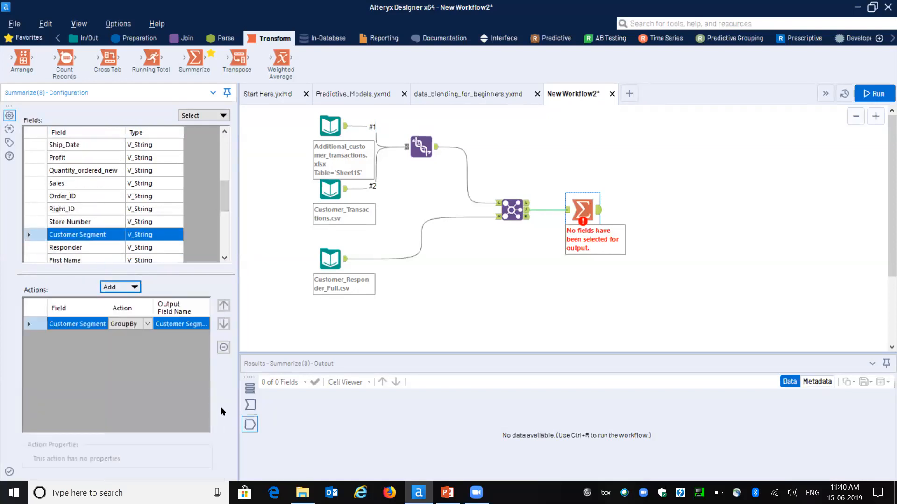
pyautogui.click(581, 293)
pyautogui.hotkey('ctrl', 'r')
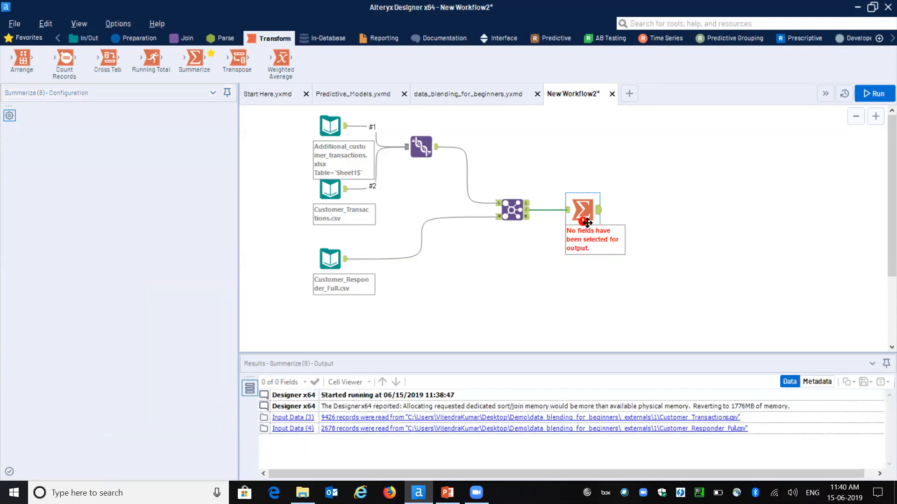
pyautogui.click(588, 210)
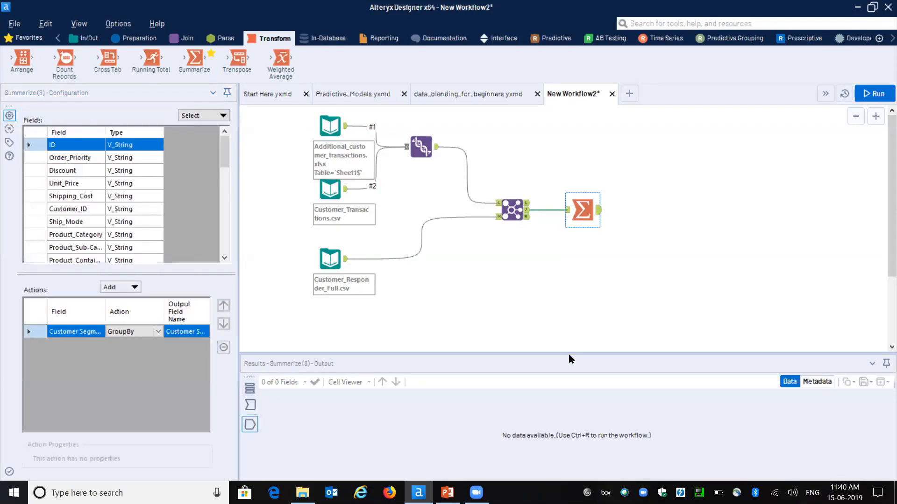
# - Examine the Customer_Transactions.csv records across to Sales and check which Summarize actions are available for the Sales field
pyautogui.click(326, 191)
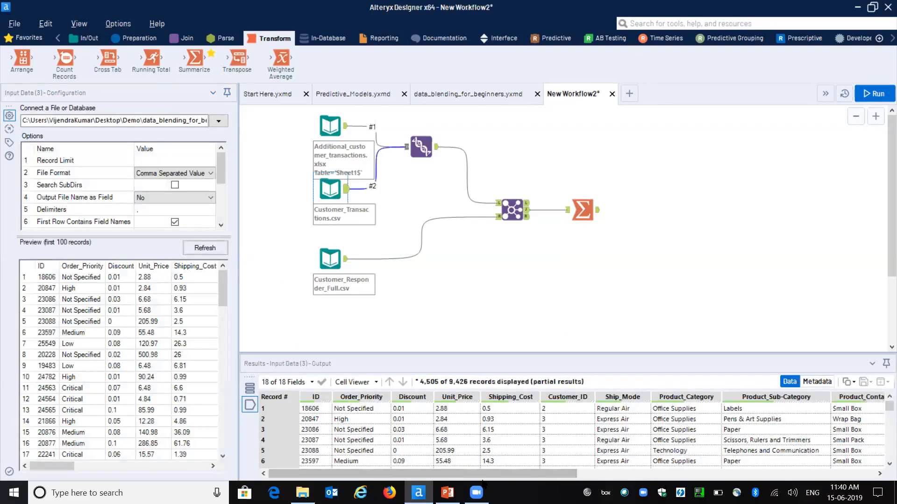
pyautogui.moveTo(474, 479); pyautogui.dragTo(790, 474)
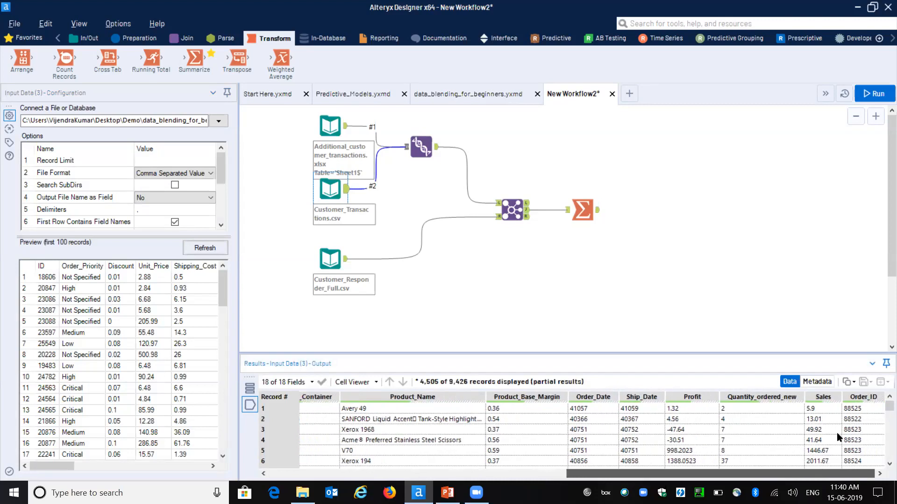
pyautogui.click(593, 217)
pyautogui.moveTo(224, 154); pyautogui.dragTo(230, 244)
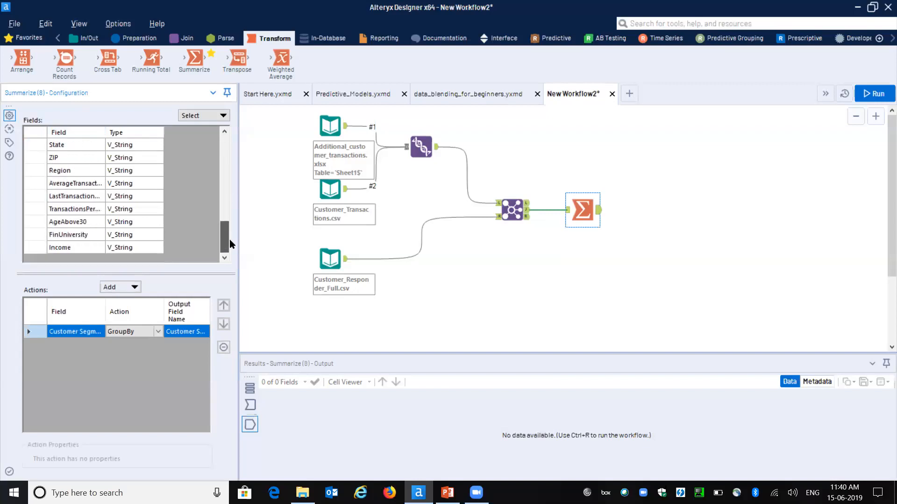
pyautogui.scroll(3, 89, 192)
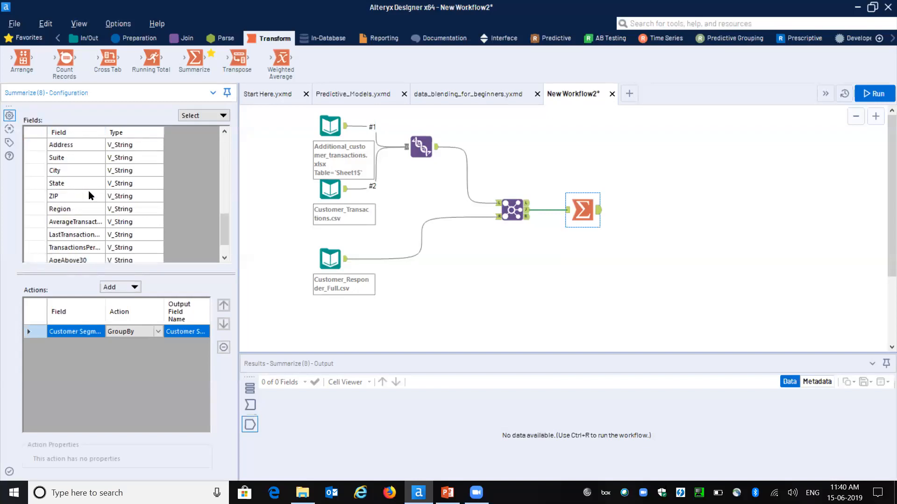
pyautogui.scroll(2, 88, 191)
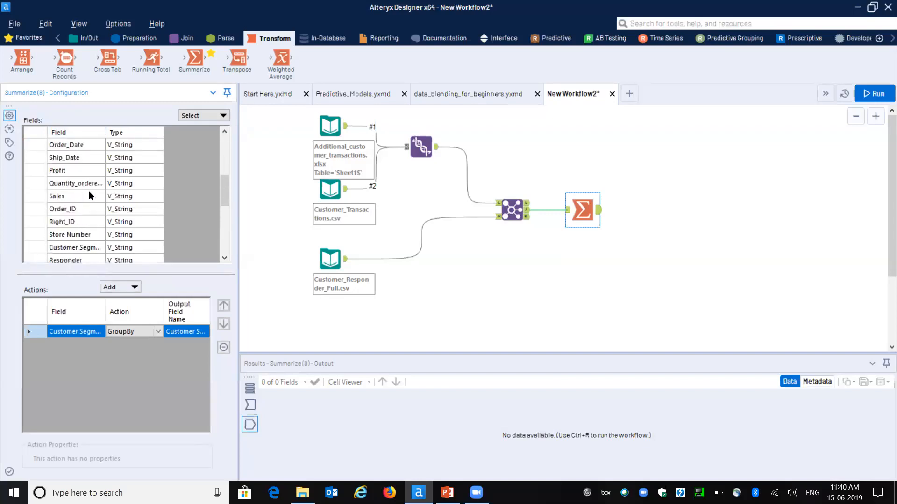
pyautogui.click(63, 199)
pyautogui.click(132, 288)
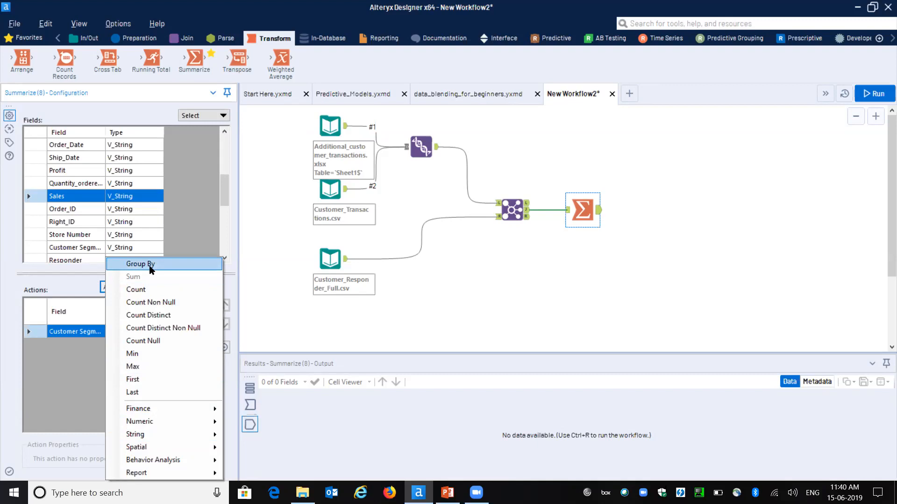
pyautogui.click(449, 179)
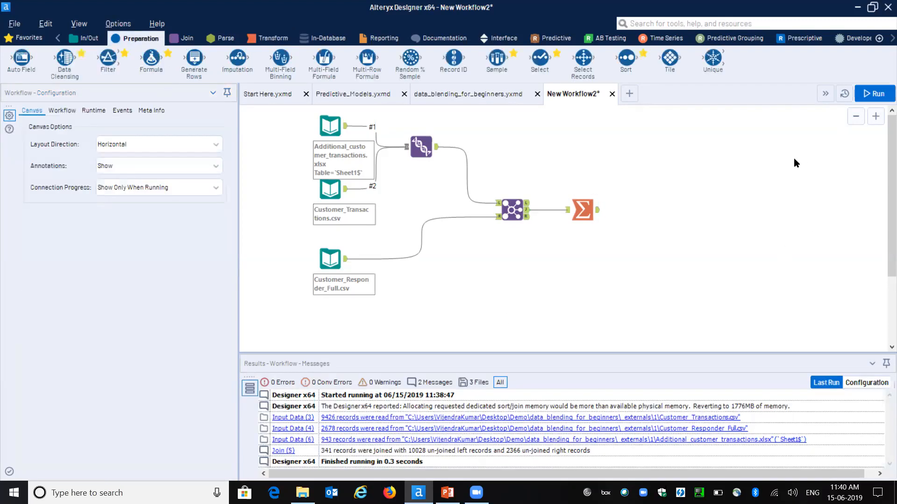
# - Insert a Select tool between the Union and the Join and set the Sales field's data type to Double
pyautogui.moveTo(540, 58); pyautogui.dragTo(475, 152)
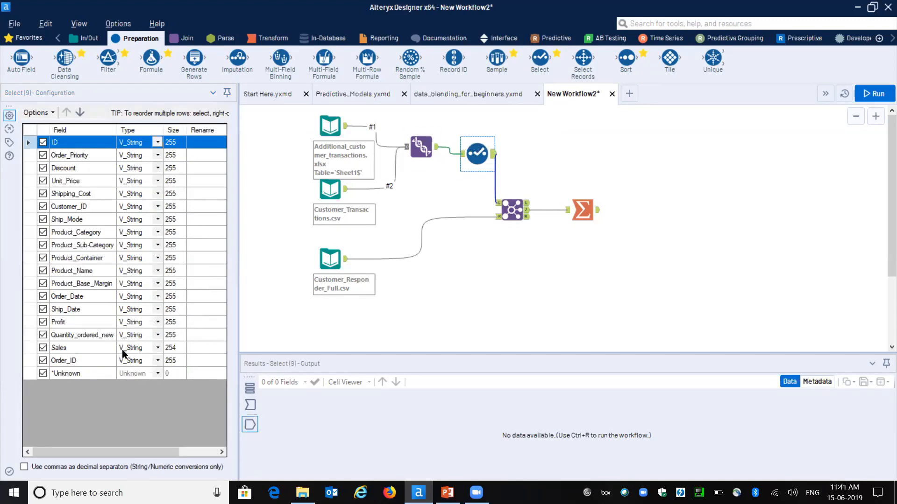
pyautogui.click(157, 348)
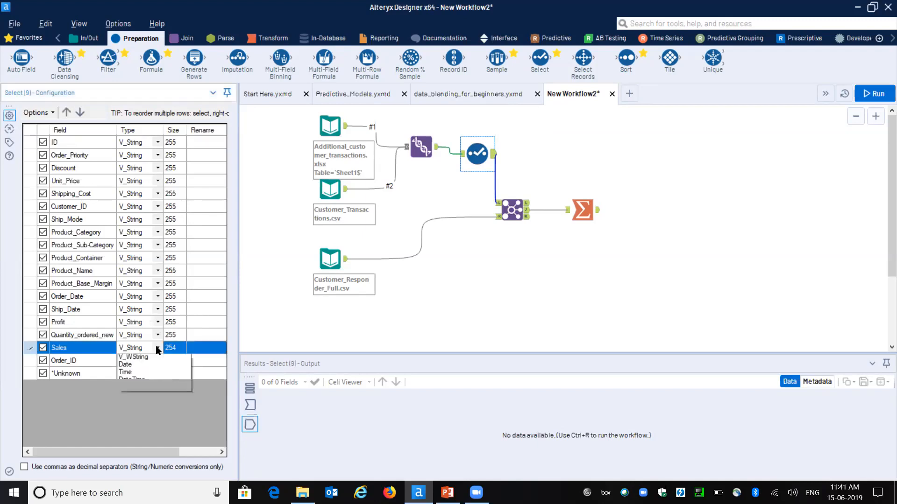
pyautogui.click(141, 411)
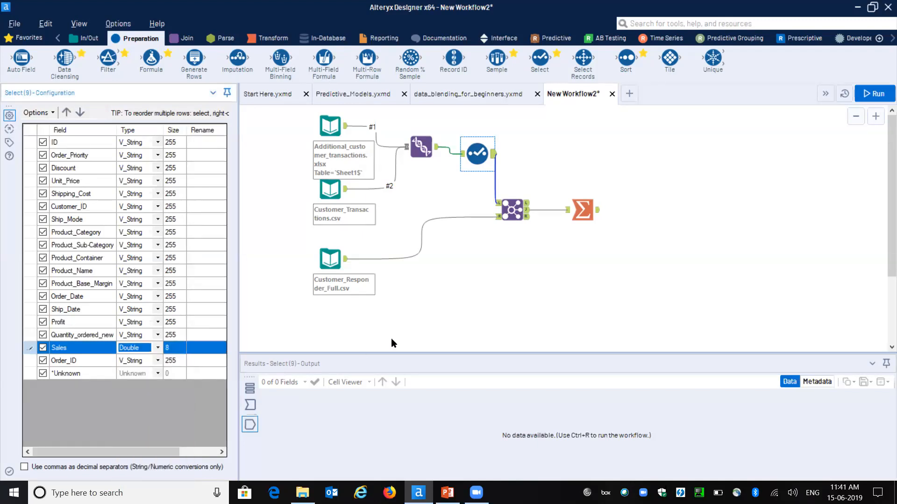
pyautogui.click(467, 323)
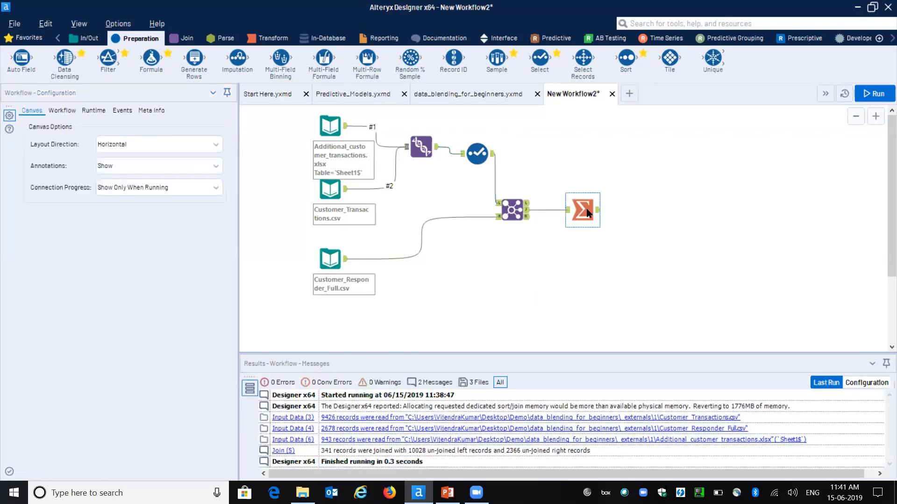
# - Add a Sum action on the Sales field to the Summarize tool grouped by Customer Segment
pyautogui.click(583, 210)
pyautogui.moveTo(222, 159); pyautogui.dragTo(223, 240)
pyautogui.scroll(3, 82, 189)
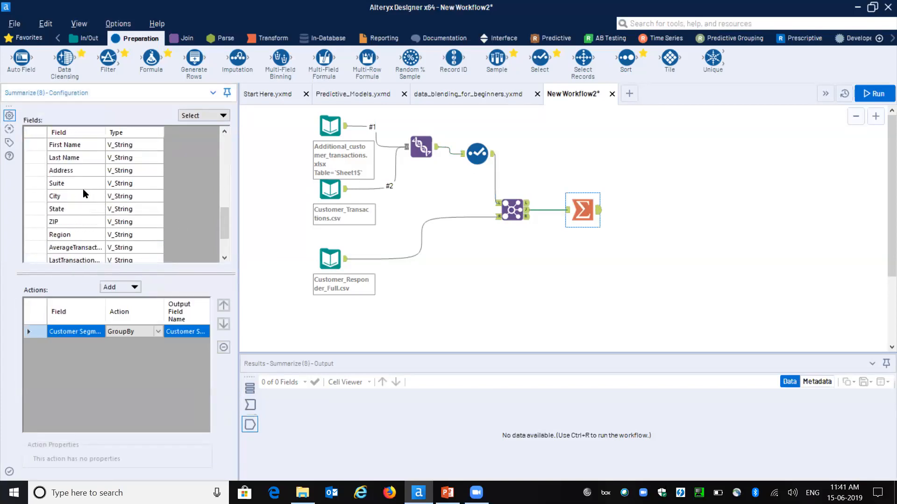
pyautogui.click(76, 146)
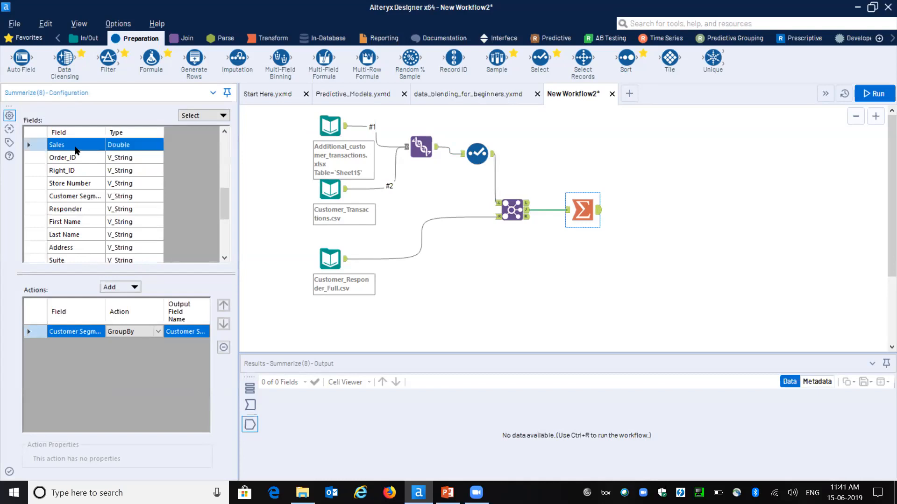
pyautogui.click(135, 287)
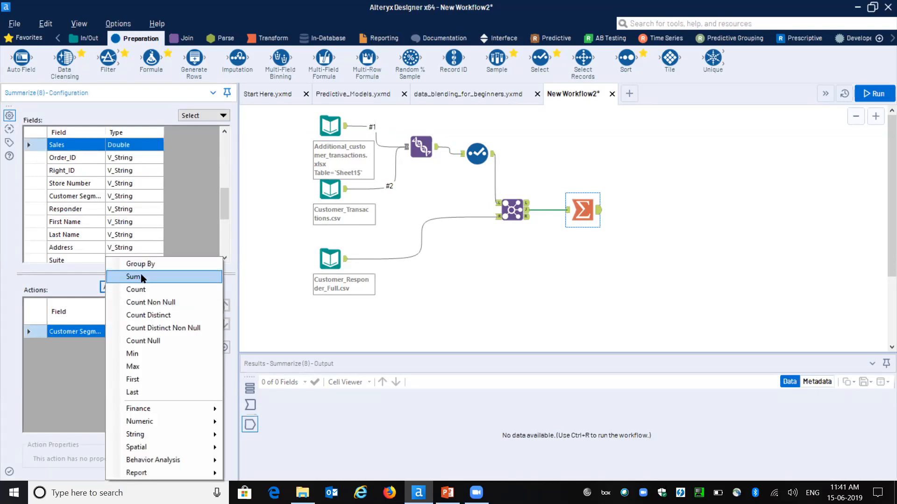
pyautogui.click(134, 277)
# - Run the workflow, dismiss the completion message and view the Summarize tool's sales sums per customer segment
pyautogui.hotkey('ctrl', 'r')
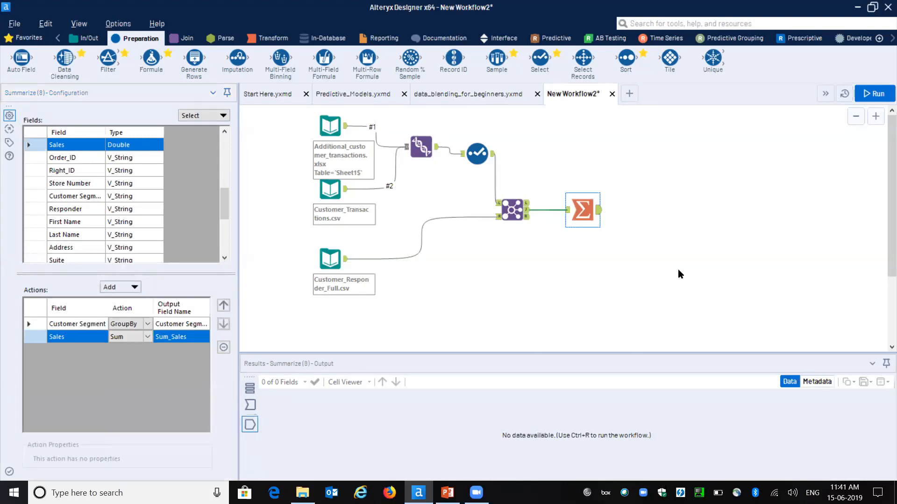
pyautogui.click(874, 94)
pyautogui.click(552, 287)
pyautogui.click(586, 217)
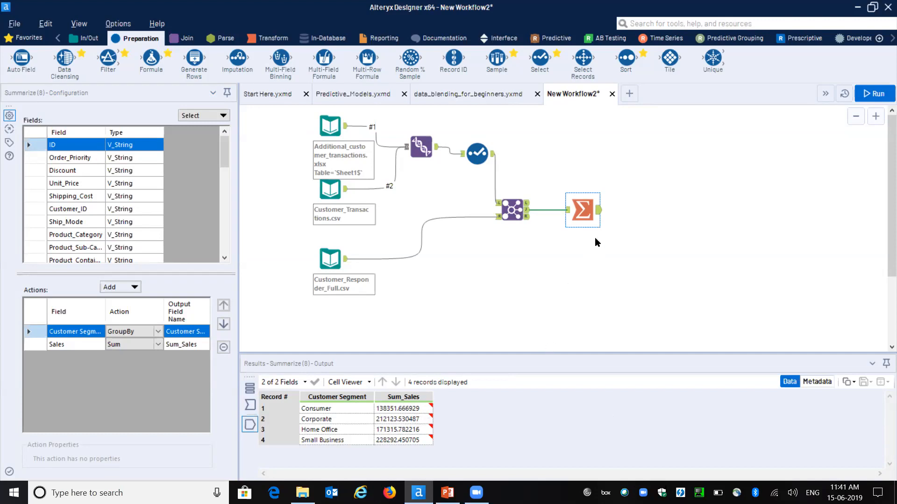
# - Move the Summarize tool higher on the canvas and add a second Summarize tool below it on the Join's J output
pyautogui.moveTo(586, 212); pyautogui.dragTo(618, 149)
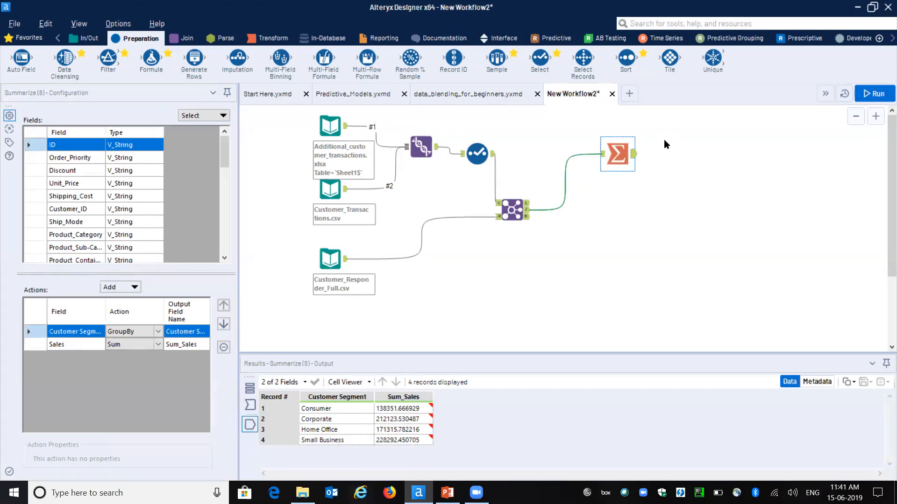
pyautogui.click(269, 38)
pyautogui.moveTo(194, 58); pyautogui.dragTo(621, 235)
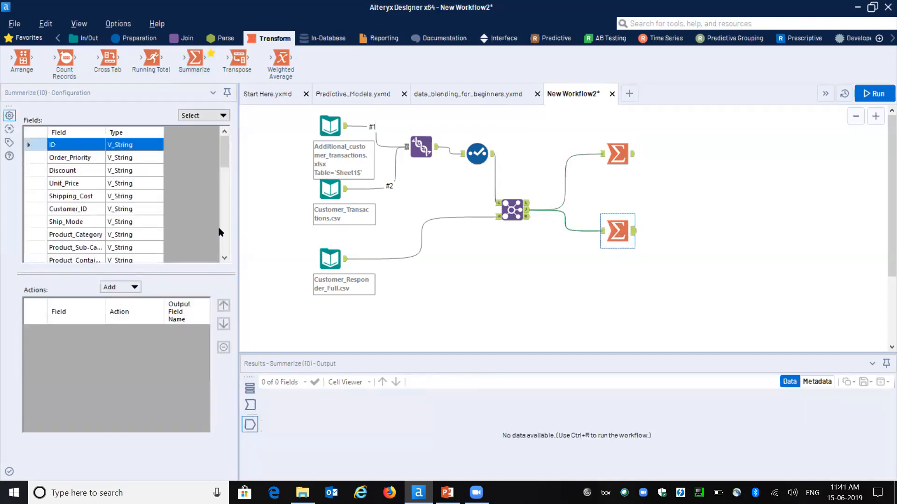
# - Add a Sum action on Sales in the second Summarize tool and name its output field Total
pyautogui.moveTo(223, 163); pyautogui.dragTo(231, 208)
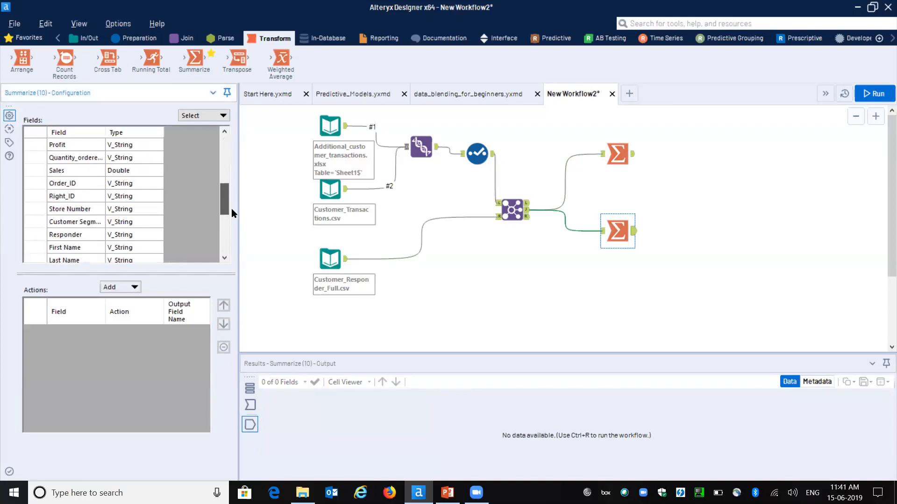
pyautogui.click(88, 171)
pyautogui.click(133, 287)
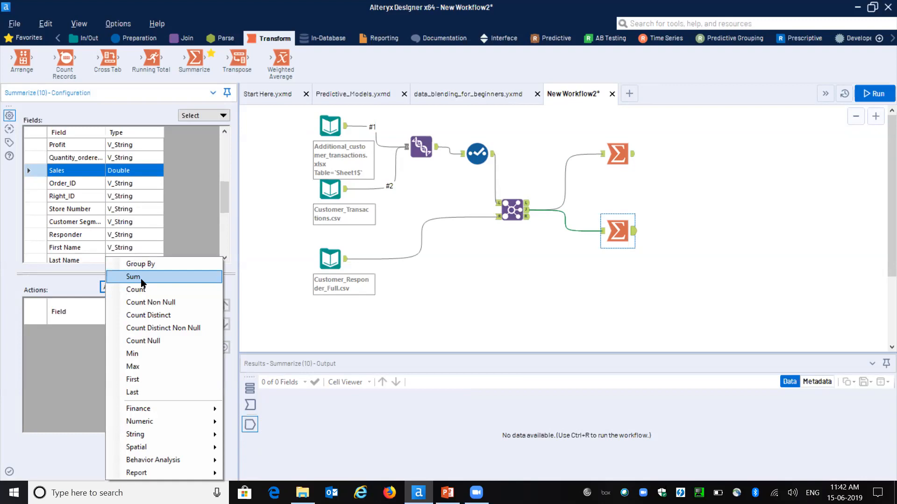
pyautogui.click(134, 277)
pyautogui.click(150, 318)
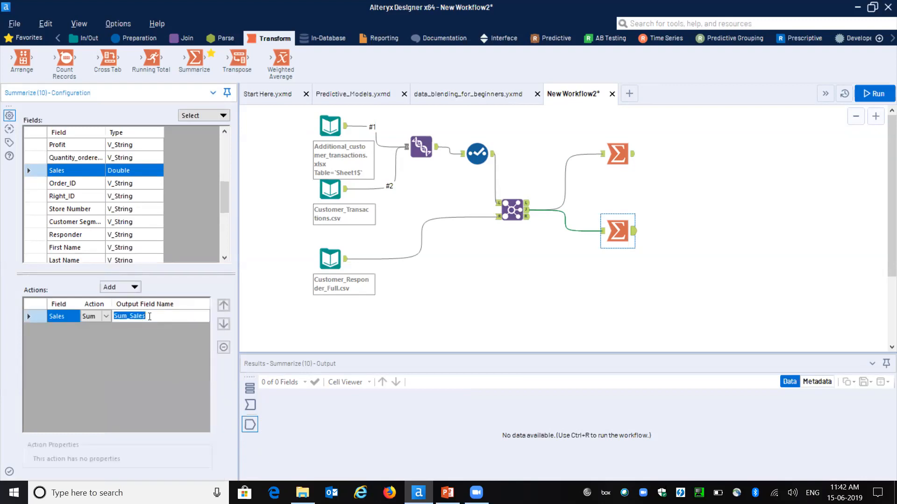
pyautogui.write('Total')
# - Run the workflow, dismiss the completion message and compare the overall total with the sales sums per segment
pyautogui.click(874, 93)
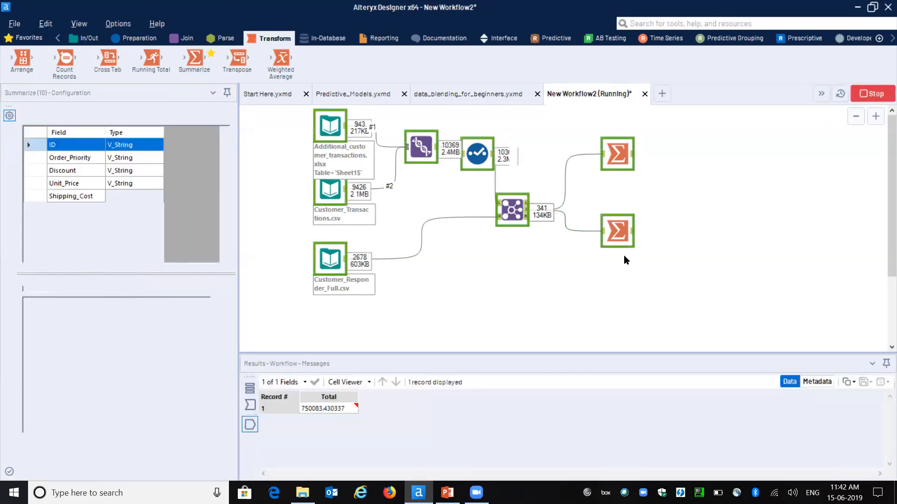
pyautogui.click(552, 291)
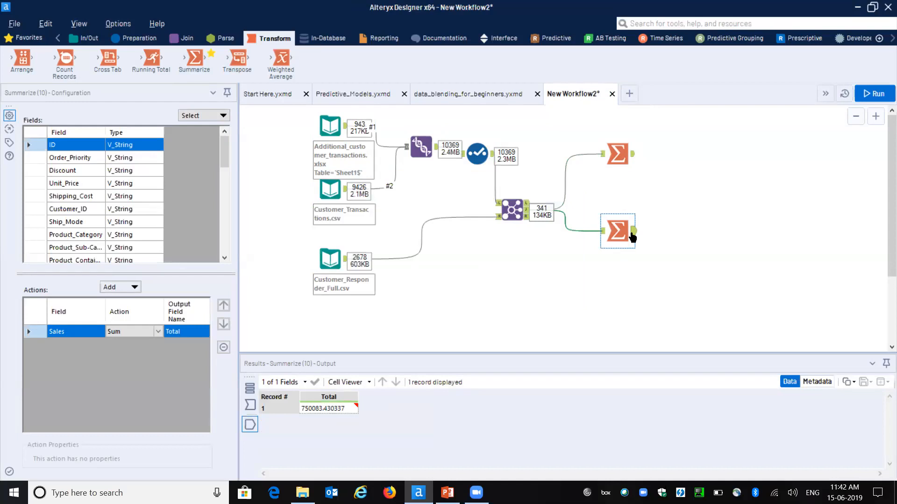
pyautogui.click(348, 412)
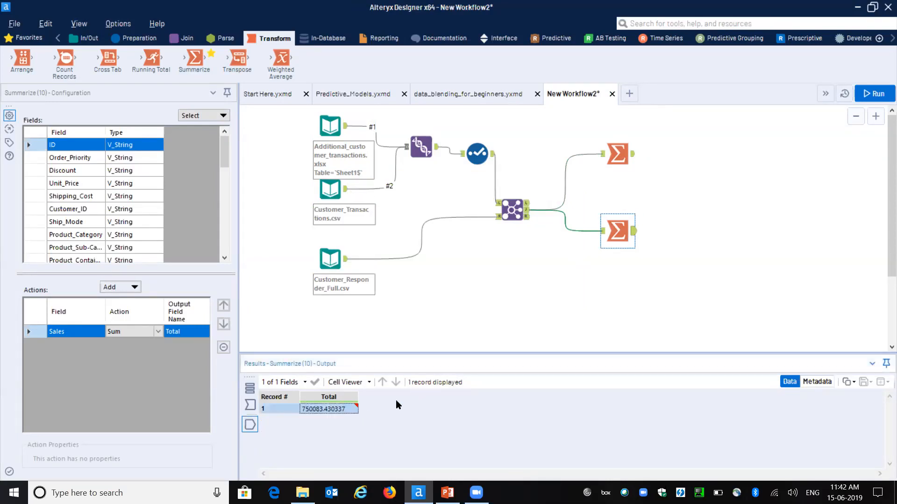
pyautogui.click(621, 154)
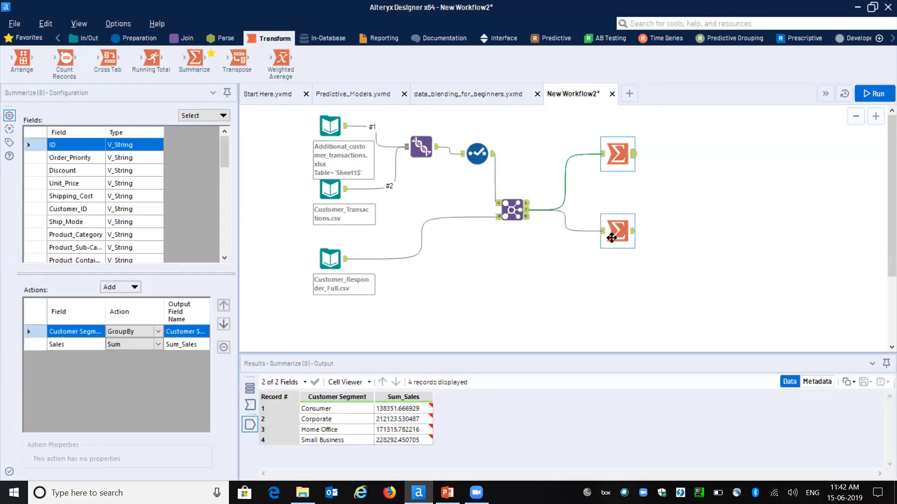
pyautogui.click(381, 409)
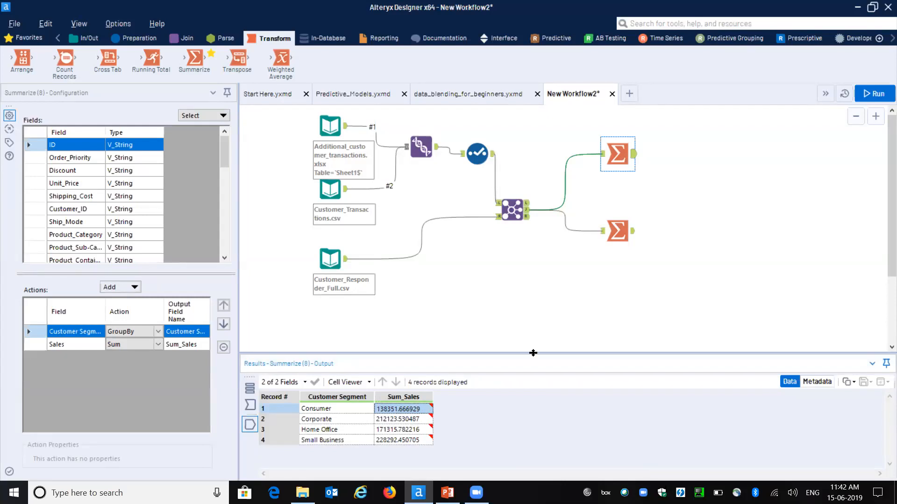
# - Move the Total Summarize tool lower and add an Append Fields tool with the segment sums as target and Total as source
pyautogui.click(616, 230)
pyautogui.moveTo(617, 230); pyautogui.dragTo(616, 252)
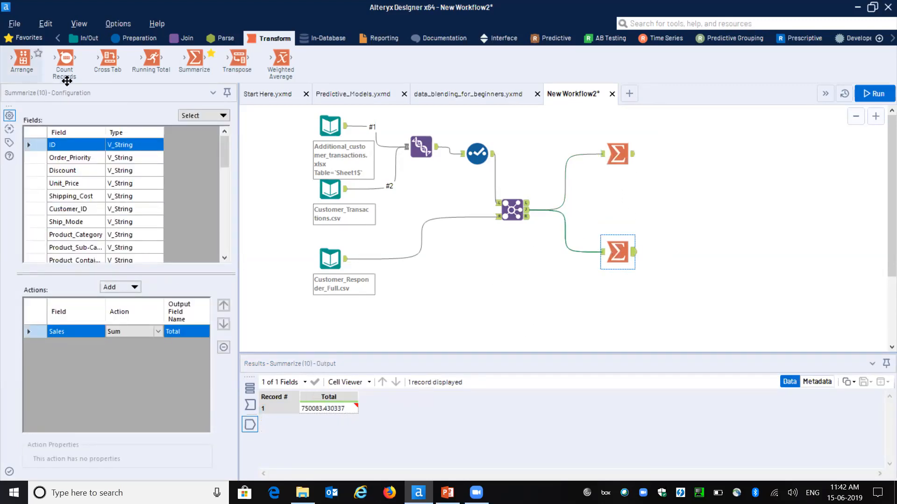
pyautogui.click(185, 39)
pyautogui.moveTo(21, 59); pyautogui.dragTo(690, 199)
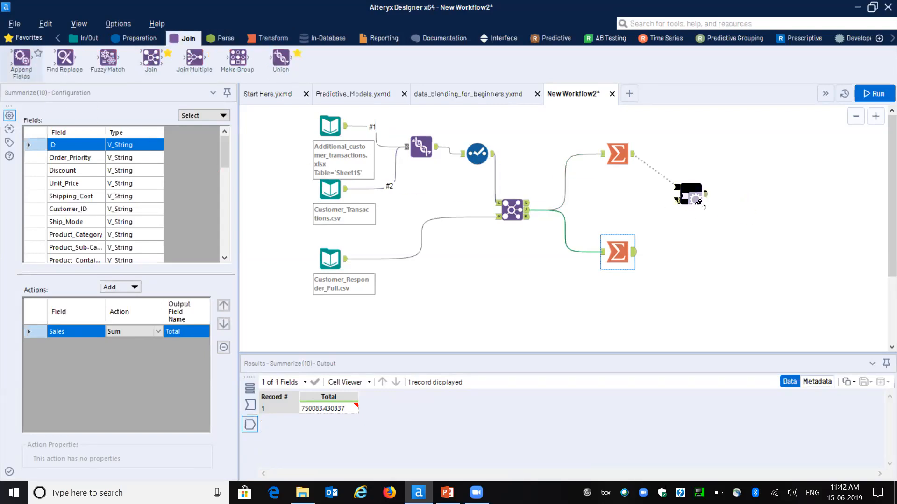
pyautogui.moveTo(633, 254); pyautogui.dragTo(679, 203)
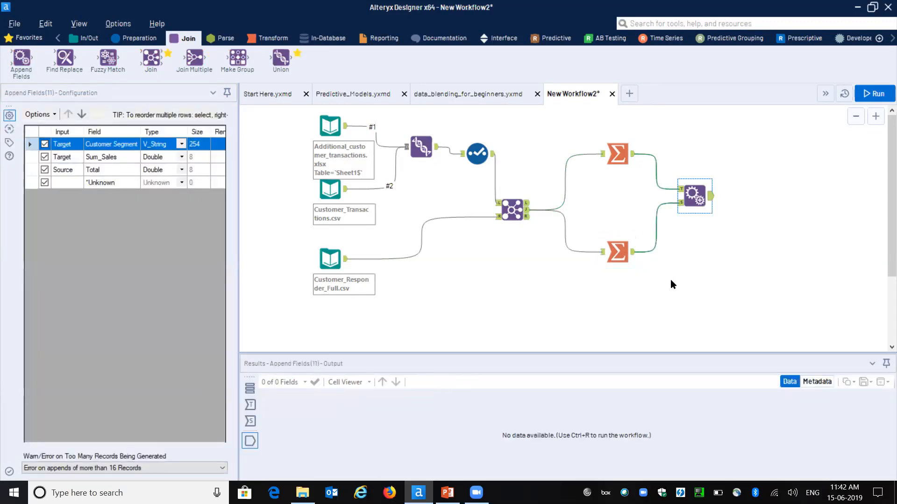
# - Run the workflow, dismiss the completion message and inspect the Total and Sum_Sales columns in the Append Fields output
pyautogui.click(867, 99)
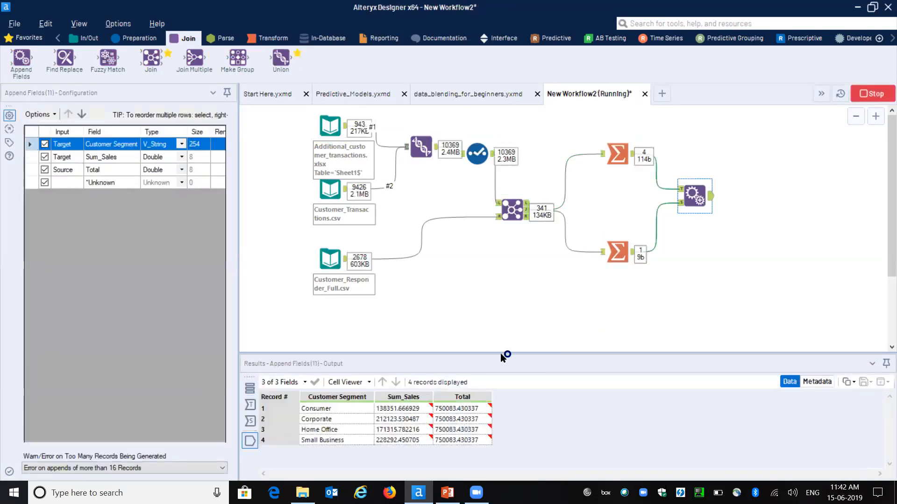
pyautogui.click(552, 288)
pyautogui.moveTo(457, 411); pyautogui.dragTo(454, 444)
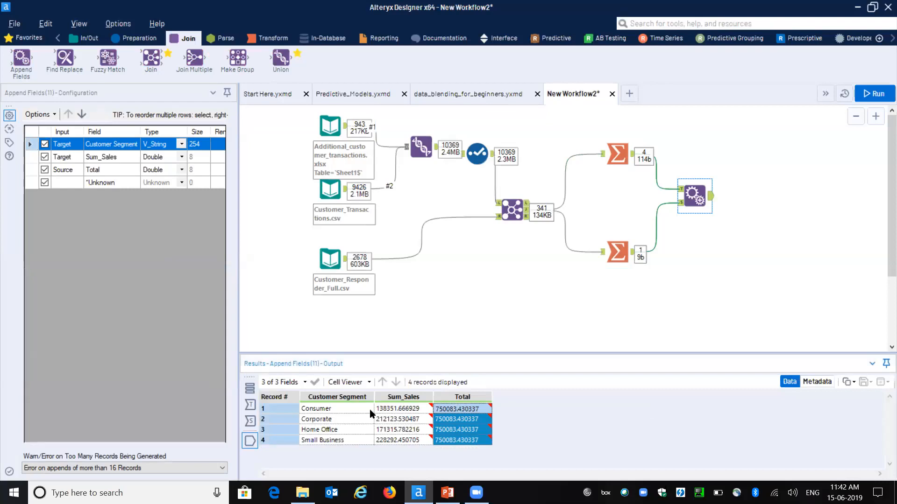
pyautogui.moveTo(397, 409); pyautogui.dragTo(406, 439)
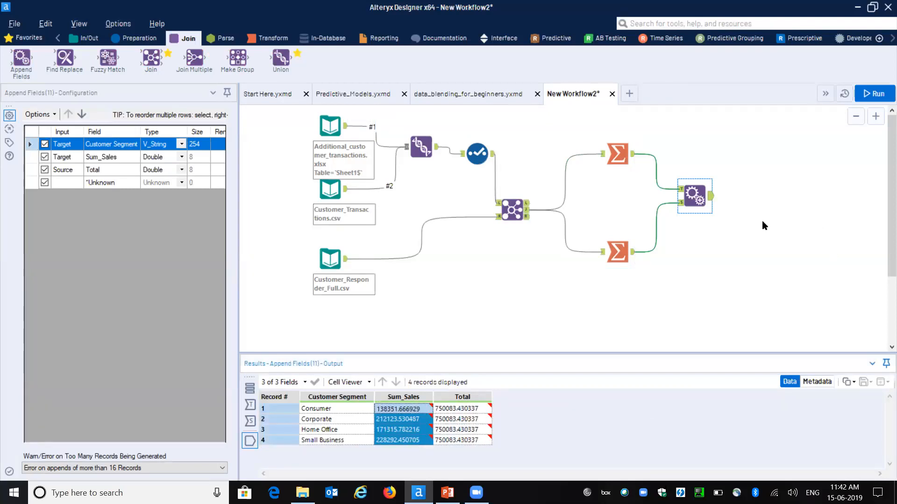
# - Add a Formula tool to the output of the Append Fields tool
pyautogui.click(790, 214)
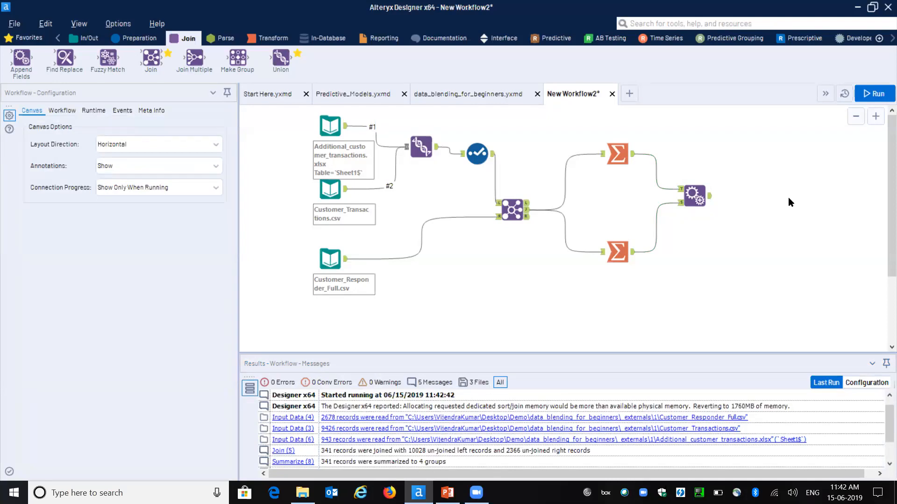
pyautogui.click(137, 41)
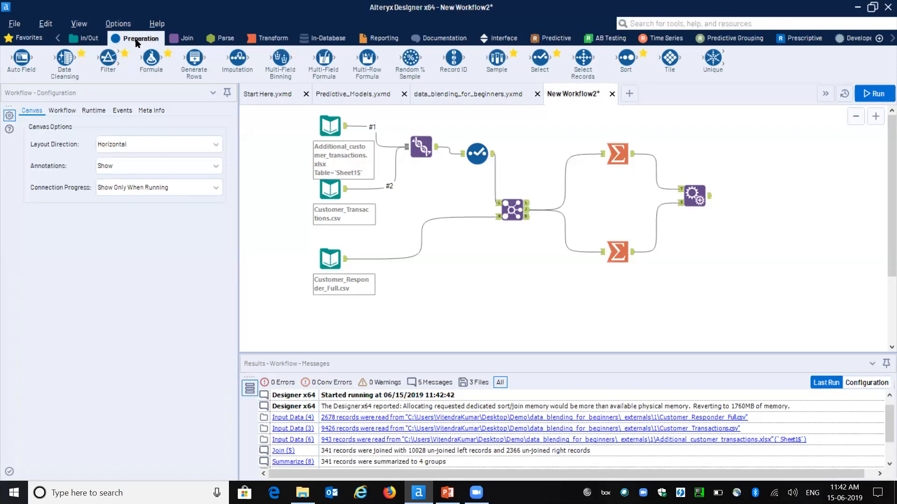
pyautogui.moveTo(150, 59); pyautogui.dragTo(758, 195)
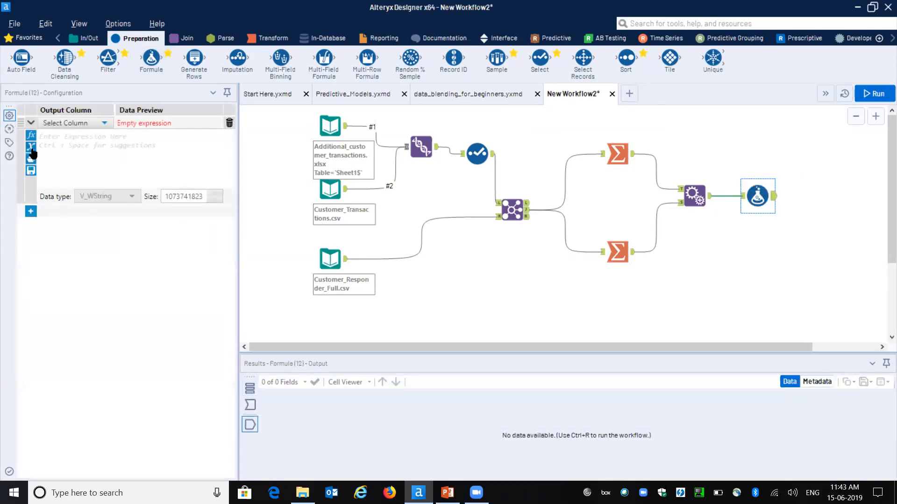
# - Examine the function categories available for Formula expressions, including the String functions
pyautogui.click(30, 137)
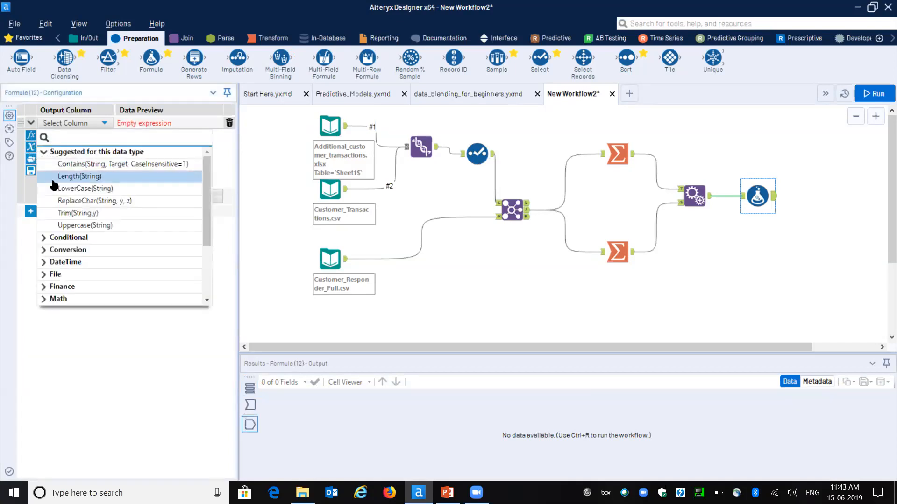
pyautogui.click(43, 152)
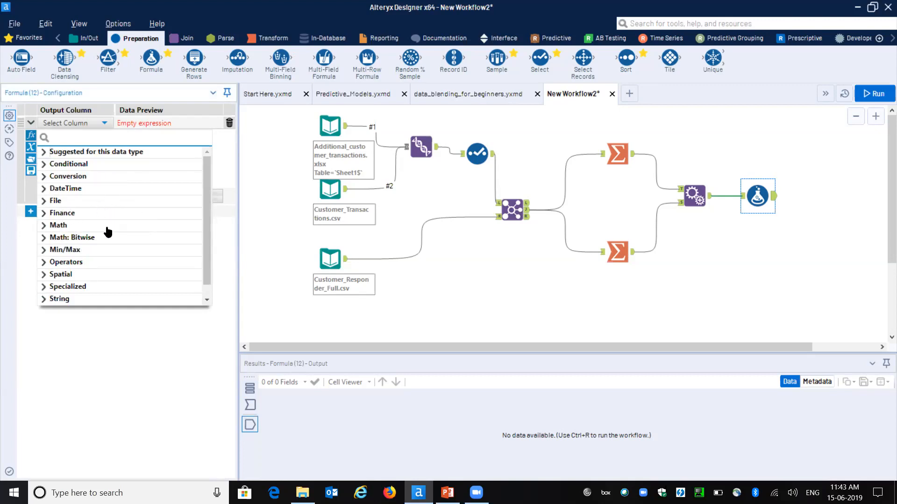
pyautogui.scroll(-1, 92, 260)
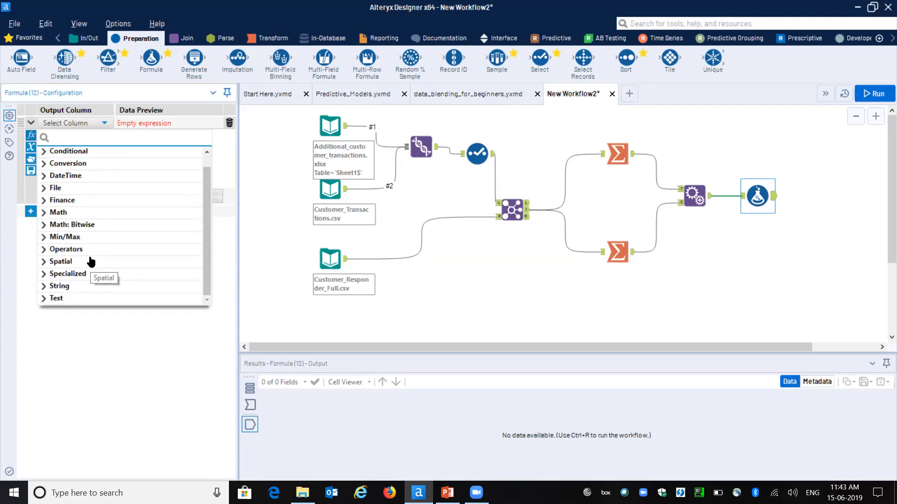
pyautogui.click(43, 286)
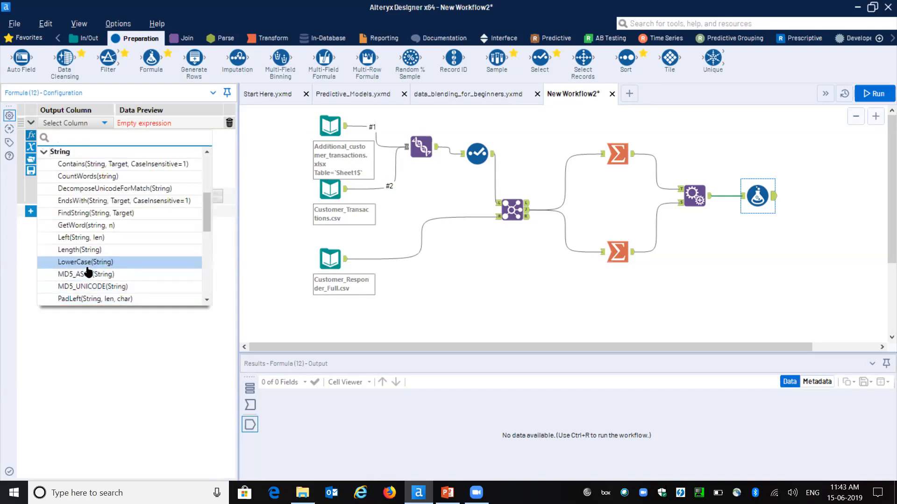
pyautogui.scroll(4, 54, 280)
pyautogui.scroll(-2, 51, 294)
pyautogui.click(45, 238)
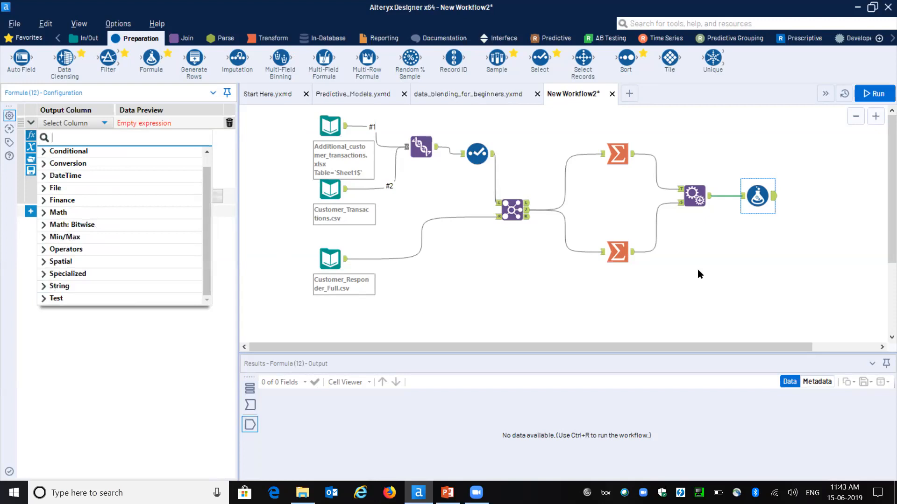
pyautogui.click(724, 252)
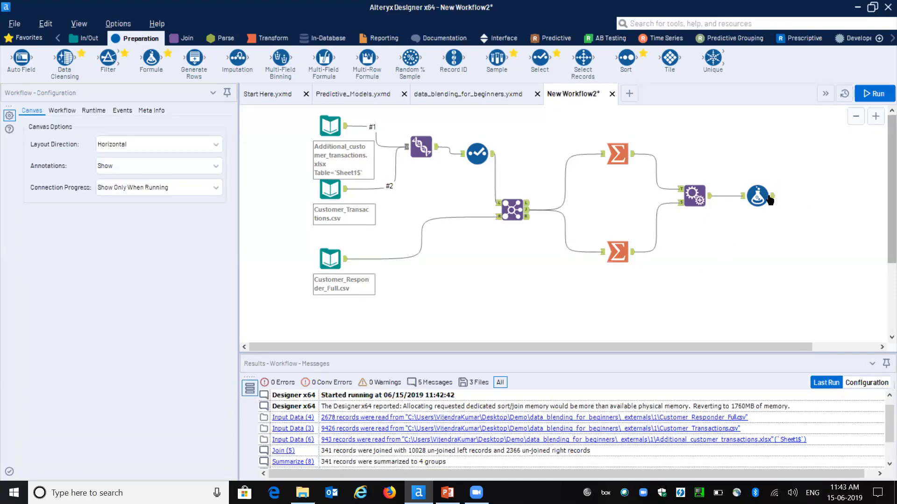
# - Add a new output column named %ofSales in the Formula tool
pyautogui.click(771, 197)
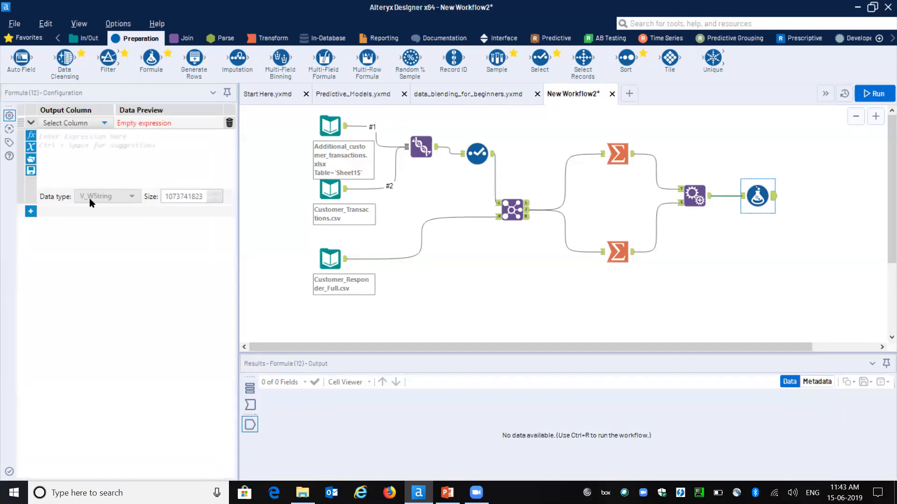
pyautogui.click(104, 123)
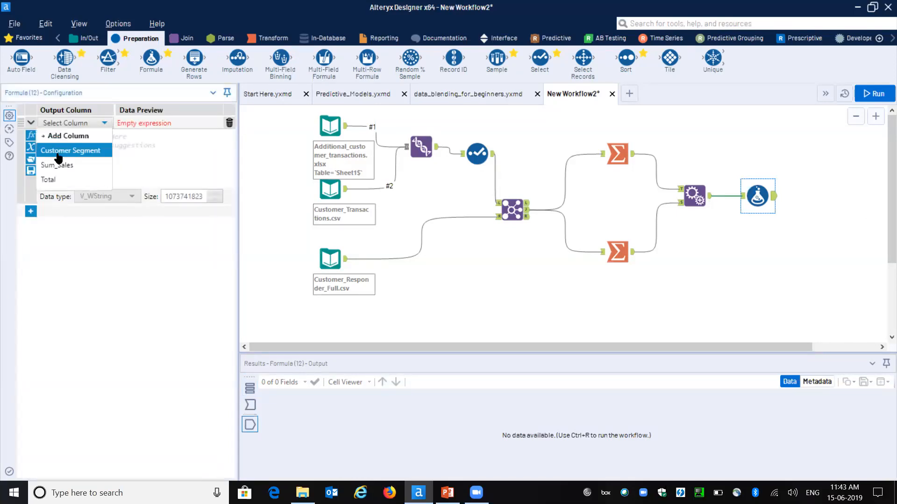
pyautogui.click(61, 136)
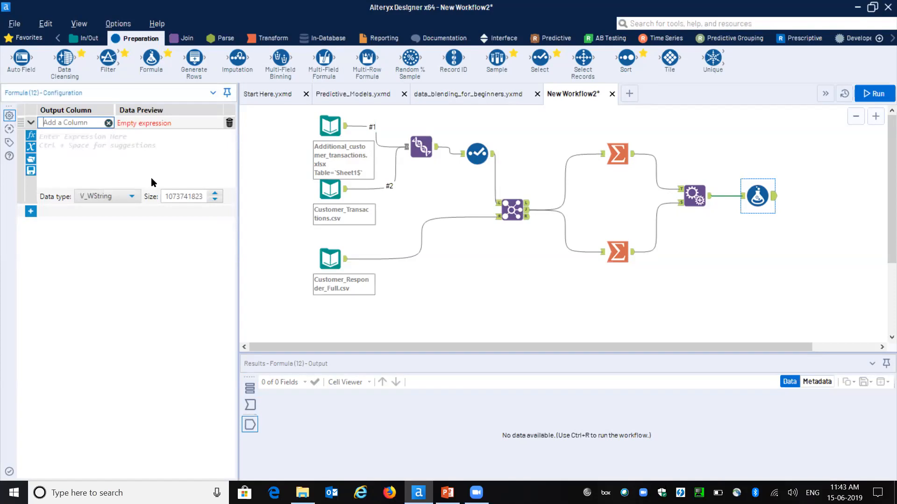
pyautogui.write('%')
pyautogui.write('of')
pyautogui.write('Tota')
pyautogui.press('BackSpace')
pyautogui.press('BackSpace')
pyautogui.press('BackSpace')
pyautogui.press('BackSpace')
pyautogui.write('Spe')
pyautogui.press('BackSpace')
pyautogui.press('BackSpace')
pyautogui.write('ales')
# - Enter the expression [Sum_Sales]/[Total] for the %ofSales column
pyautogui.click(75, 163)
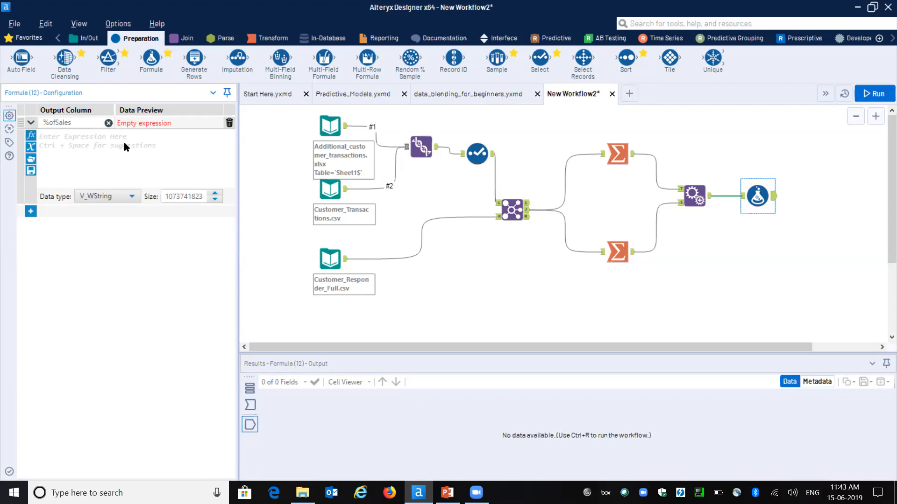
pyautogui.write('[Su')
pyautogui.press('Escape')
pyautogui.write('m_Sales]/to')
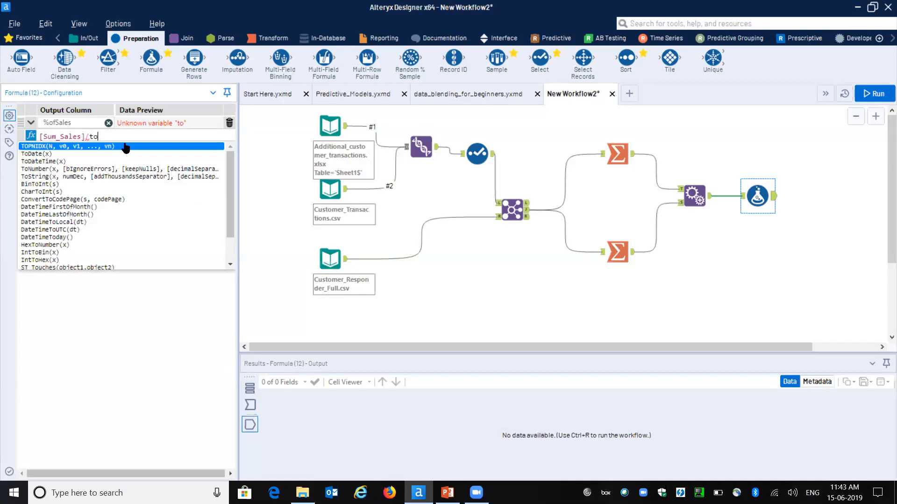
pyautogui.write('t')
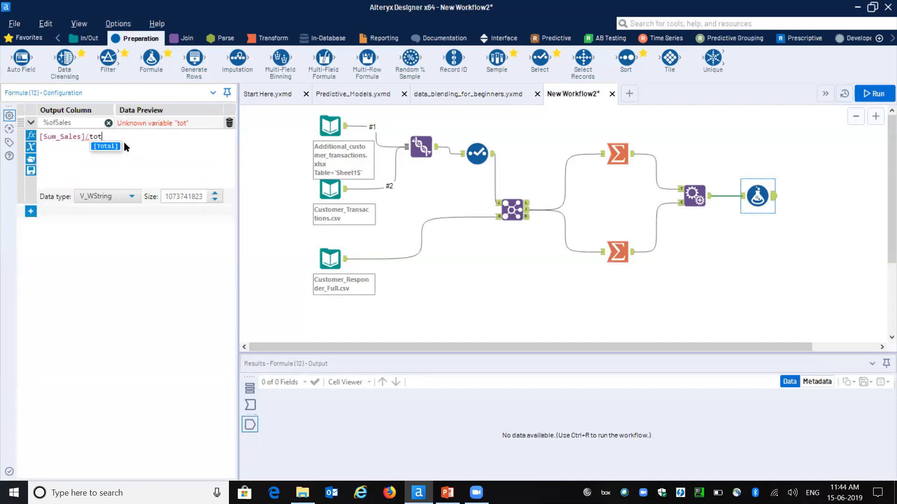
pyautogui.press('BackSpace')
pyautogui.press('BackSpace')
pyautogui.press('BackSpace')
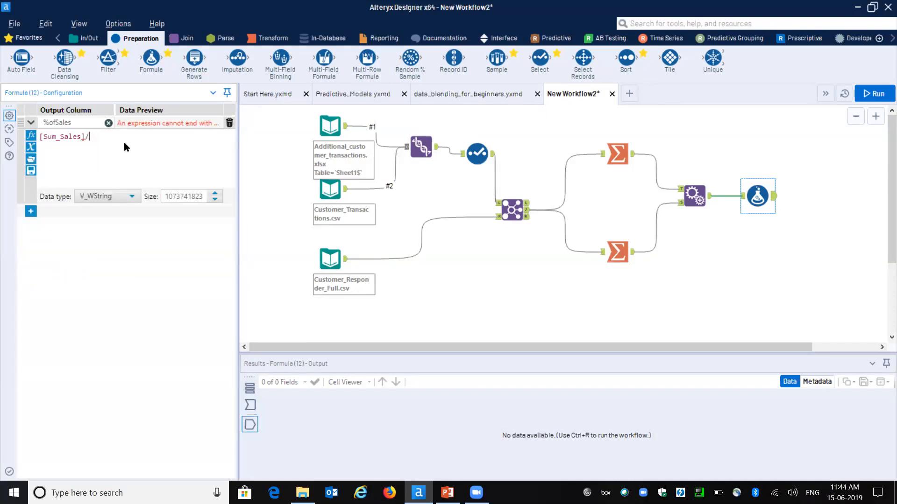
pyautogui.click(31, 147)
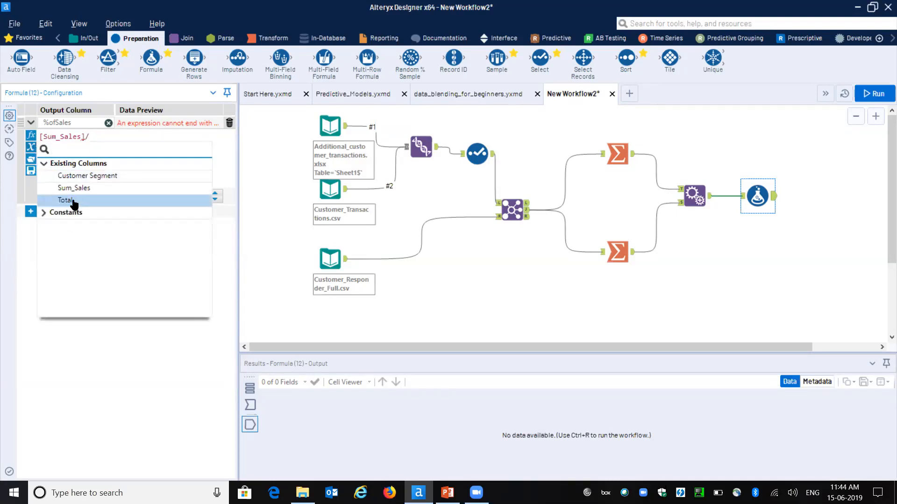
pyautogui.click(68, 200)
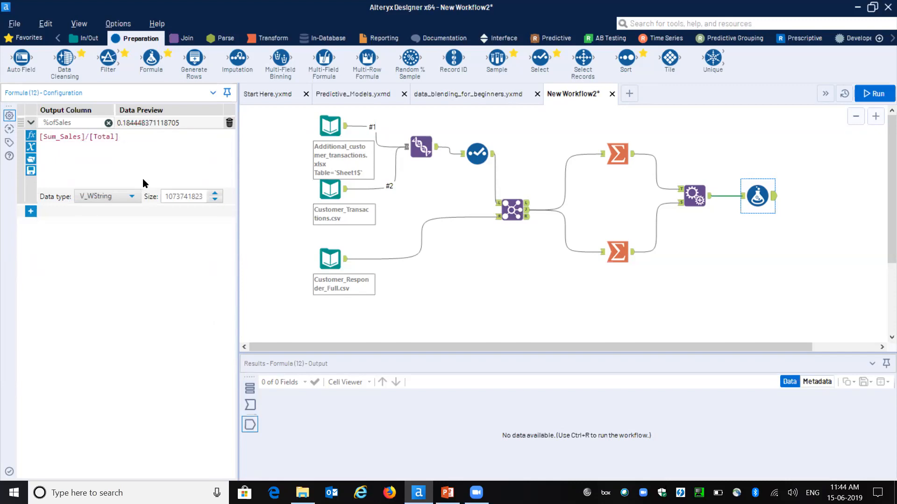
# - Run the workflow, dismiss the completion message and inspect the %ofSales column in the Formula output
pyautogui.click(817, 166)
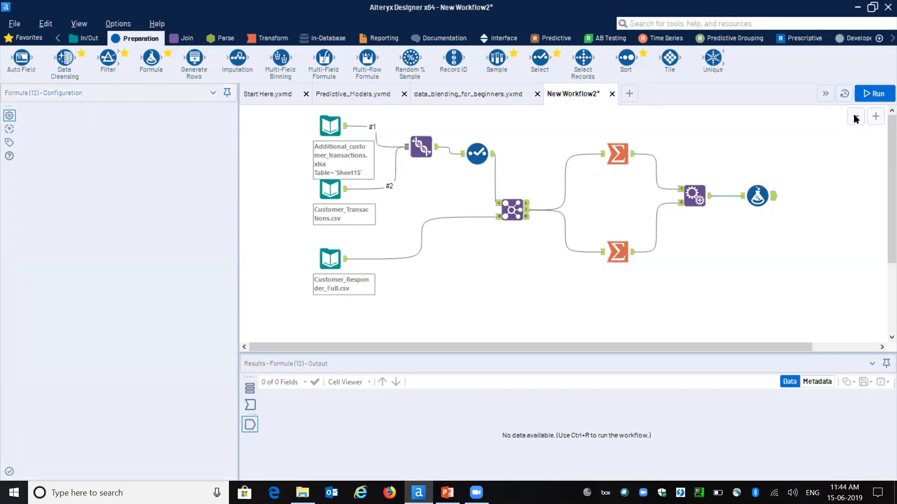
pyautogui.click(868, 96)
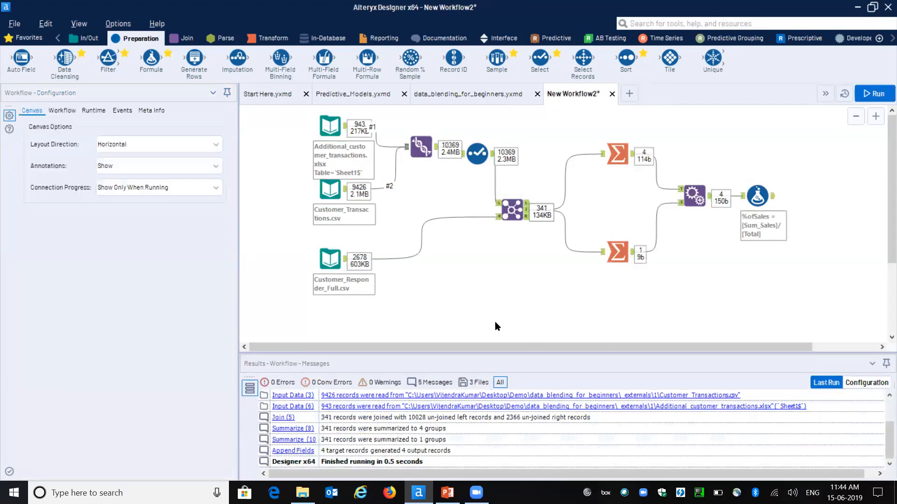
pyautogui.click(554, 288)
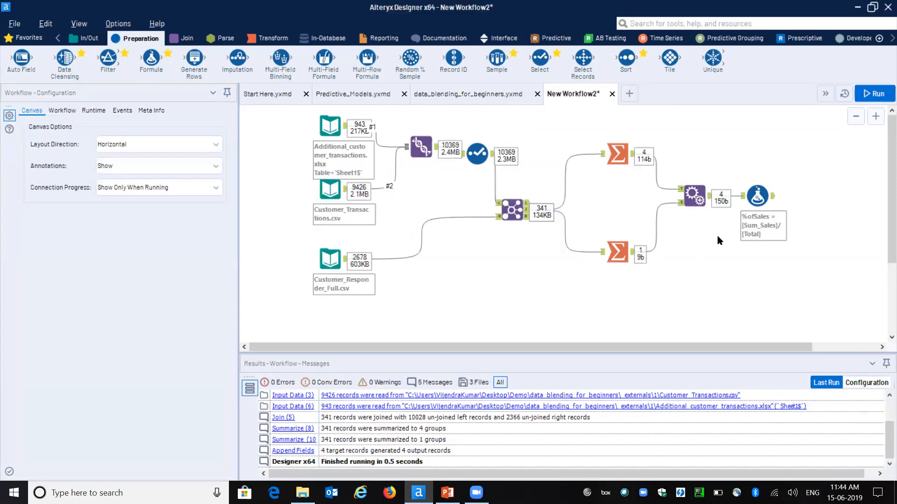
pyautogui.click(761, 196)
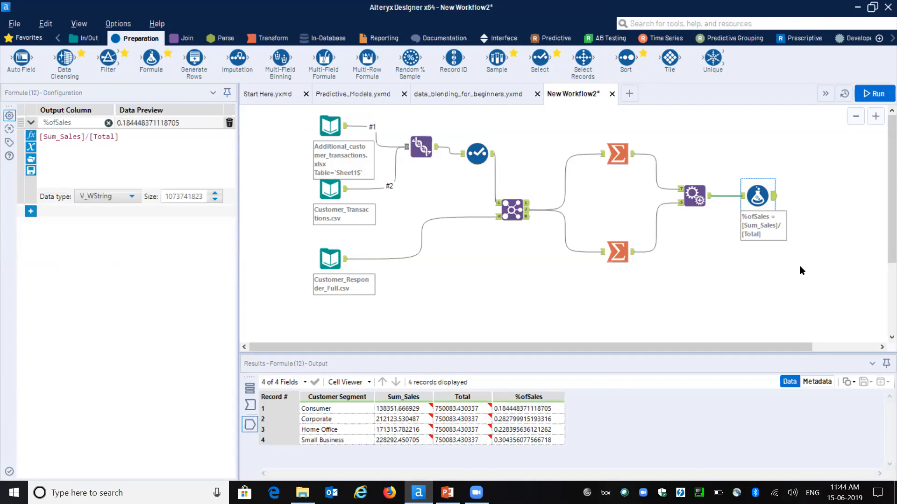
# - Add an Output Data tool to the output of the Formula tool
pyautogui.moveTo(703, 347); pyautogui.dragTo(794, 347)
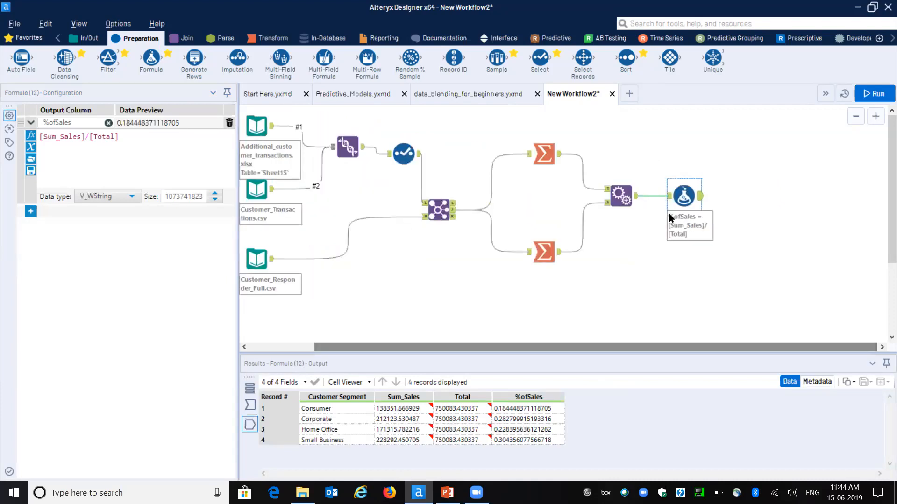
pyautogui.rightClick(685, 199)
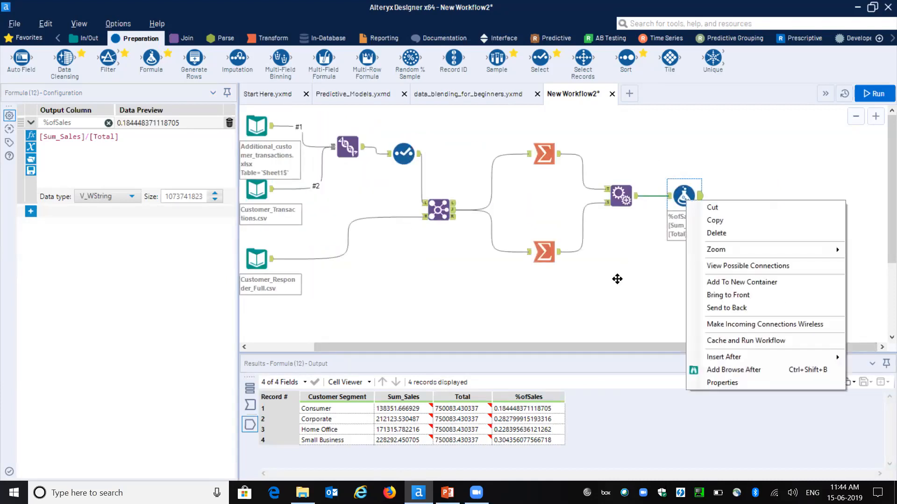
pyautogui.click(73, 41)
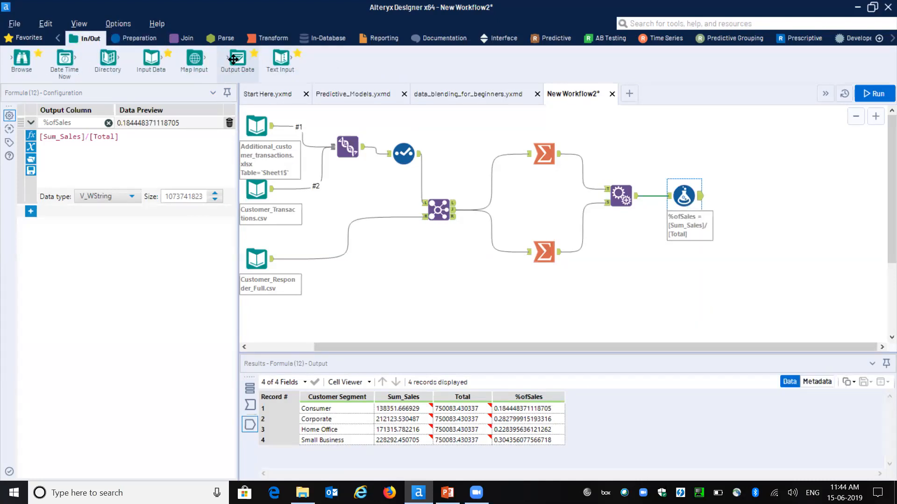
pyautogui.moveTo(233, 60); pyautogui.dragTo(752, 191)
# - Review the file types the Output Data tool can write to, and close the save dialog without choosing one
pyautogui.click(220, 125)
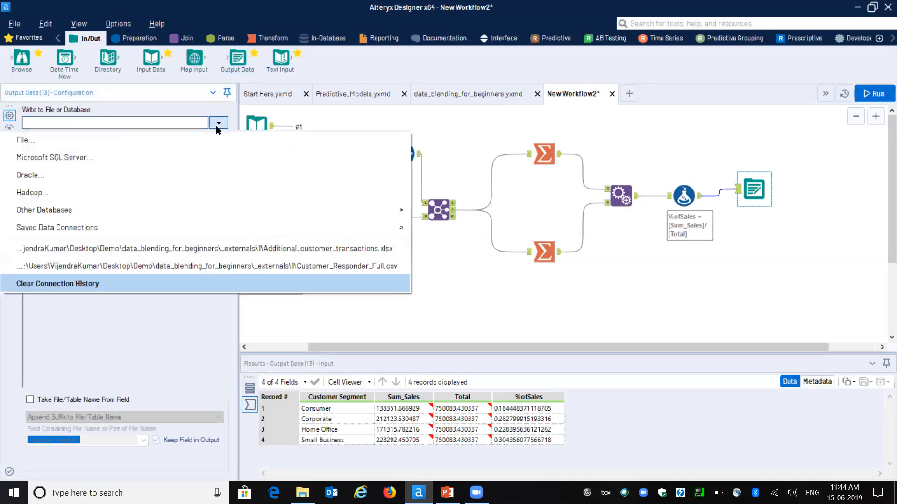
pyautogui.click(62, 140)
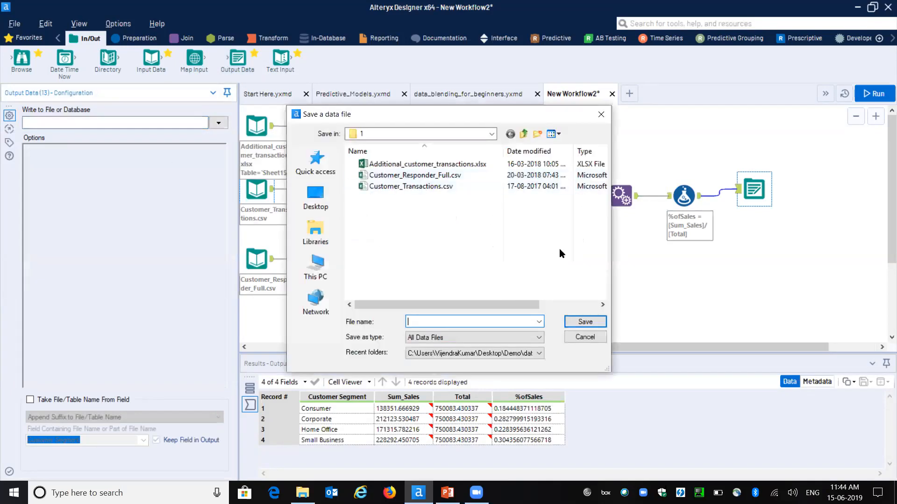
pyautogui.click(538, 321)
pyautogui.click(538, 322)
pyautogui.click(539, 338)
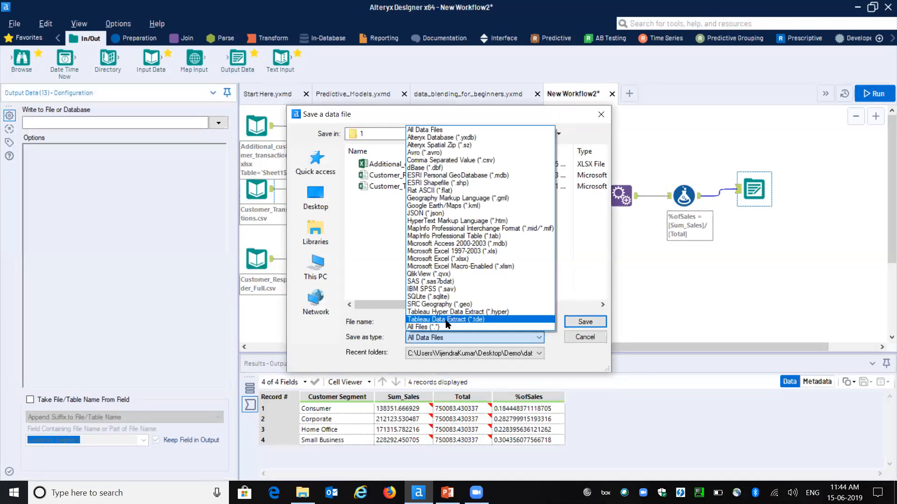
pyautogui.click(537, 337)
pyautogui.click(584, 337)
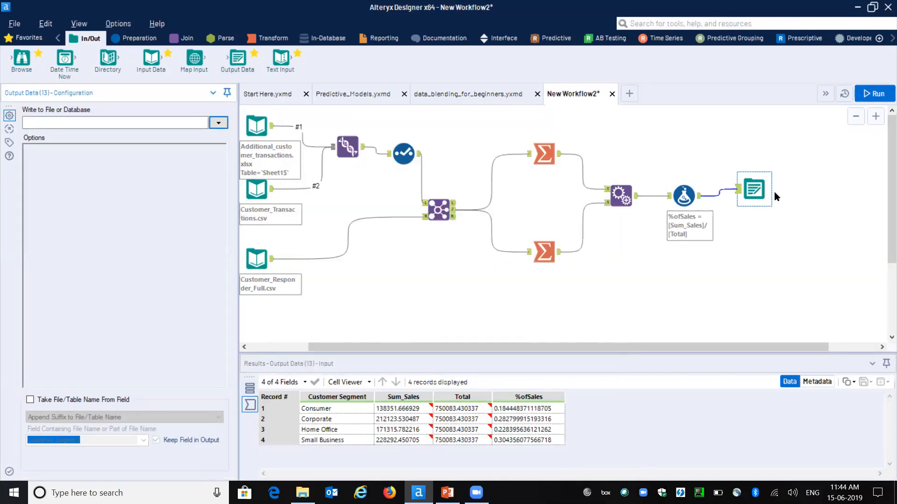
# - Replace the Output Data tool after the Formula tool with a Browse tool and run the workflow
pyautogui.click(749, 184)
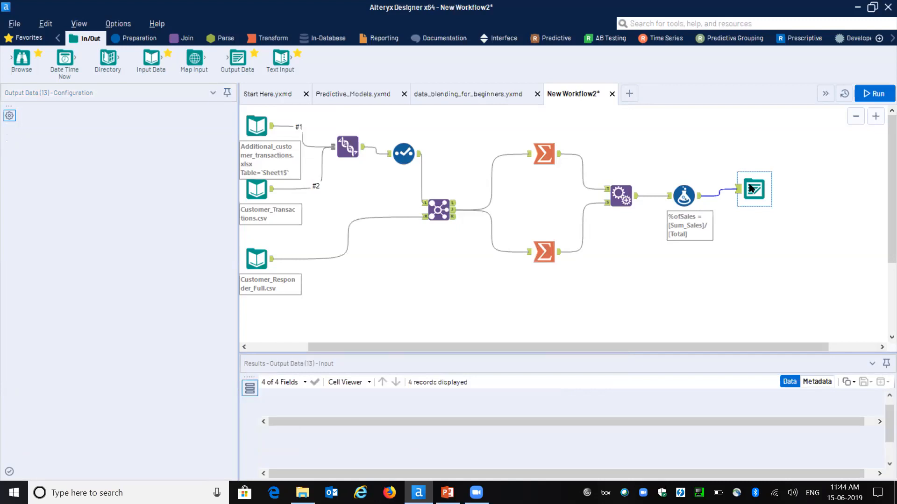
pyautogui.press('Delete')
pyautogui.moveTo(21, 58); pyautogui.dragTo(749, 196)
pyautogui.click(867, 96)
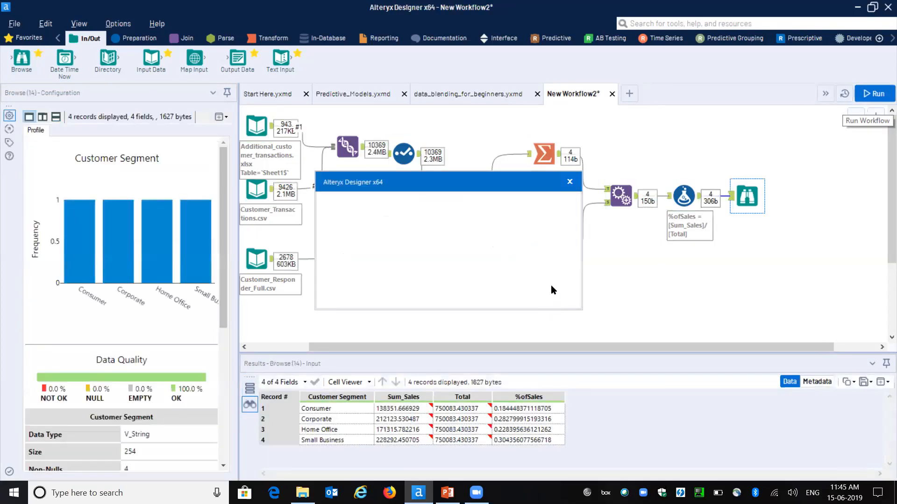
pyautogui.click(553, 289)
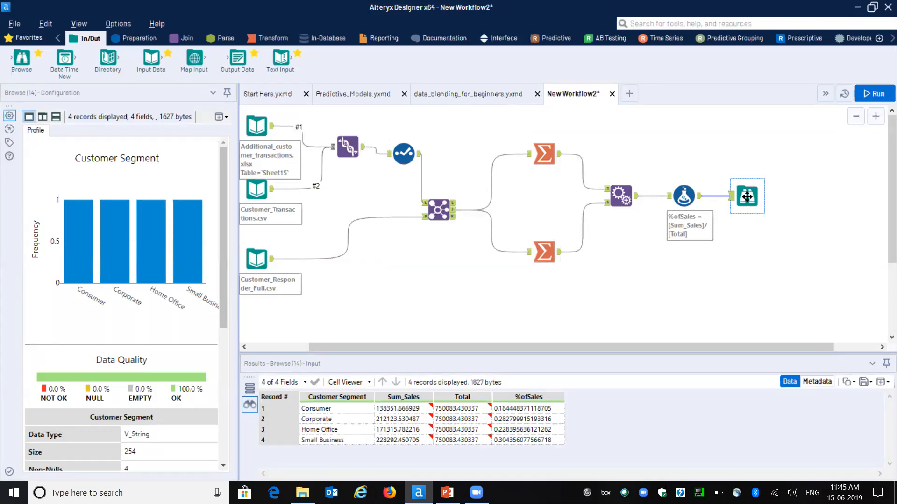
# - Review the file types for exporting all Browse records, cancel the export and examine the Browse results
pyautogui.click(871, 382)
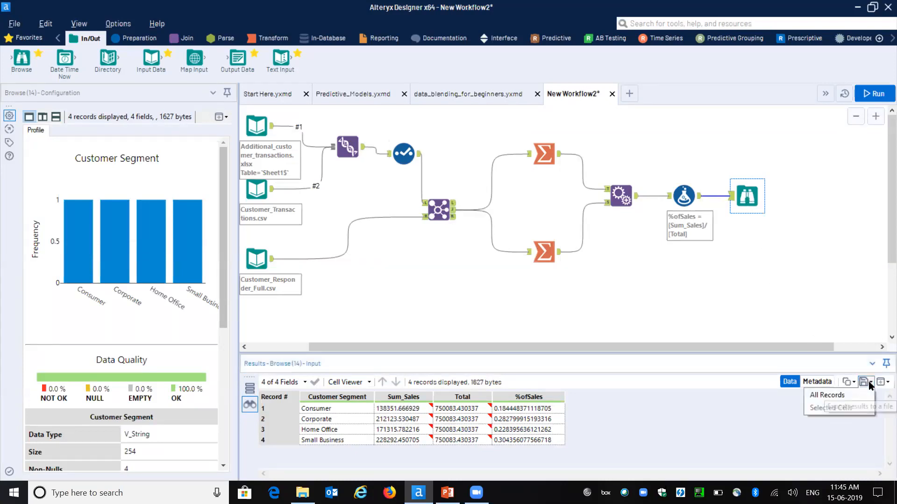
pyautogui.click(823, 396)
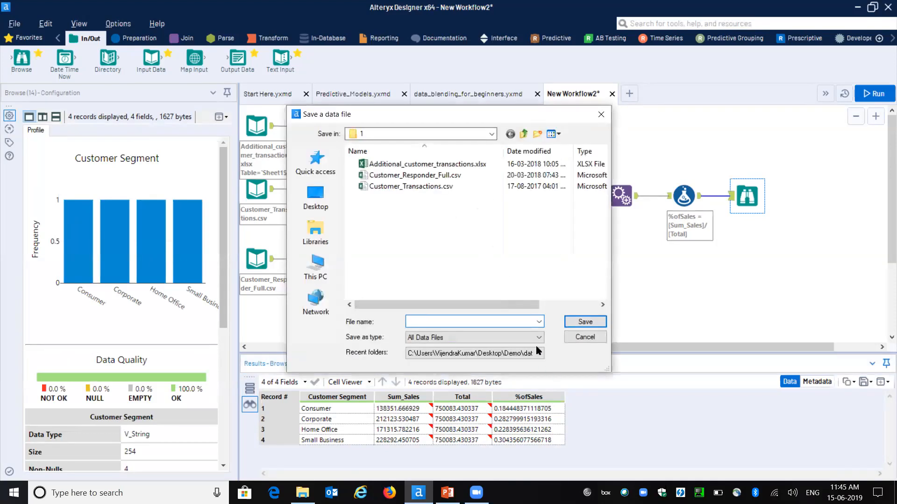
pyautogui.click(535, 336)
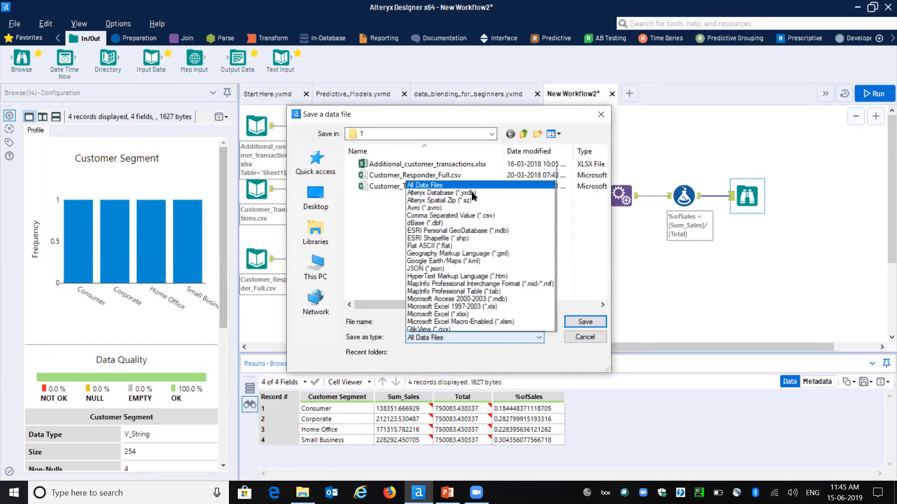
pyautogui.click(592, 341)
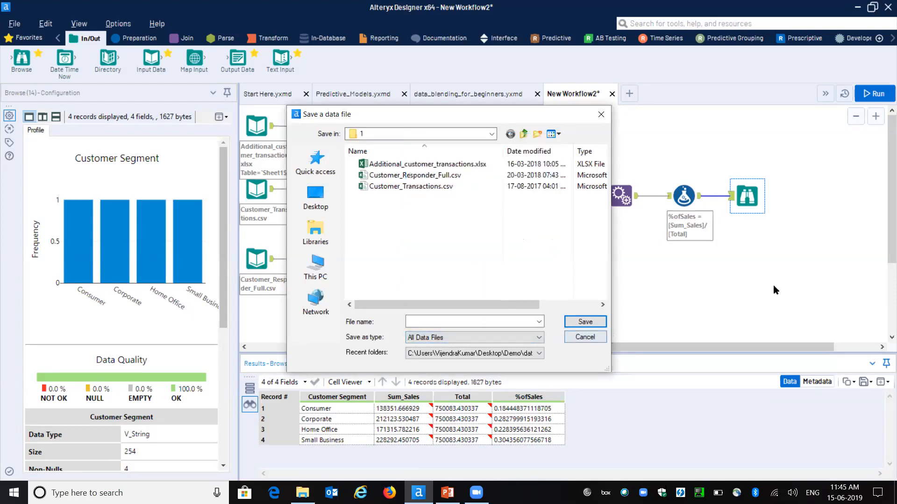
pyautogui.click(590, 341)
pyautogui.click(737, 276)
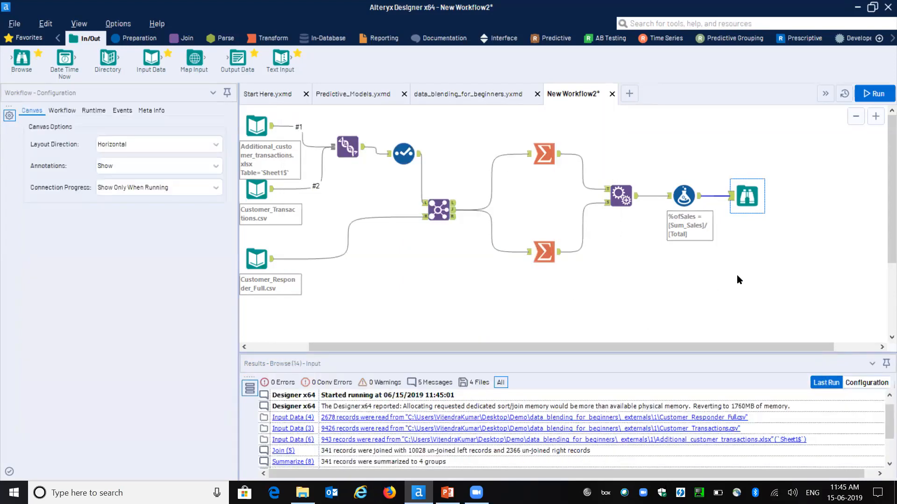
pyautogui.click(745, 204)
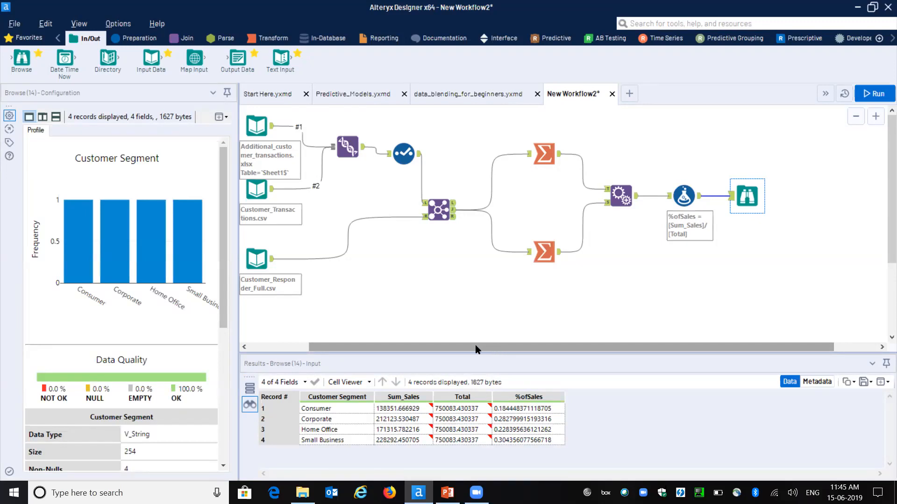
# - Insert a Filter tool on the connection between the Select tool and the Join tool
pyautogui.moveTo(476, 349); pyautogui.dragTo(433, 354)
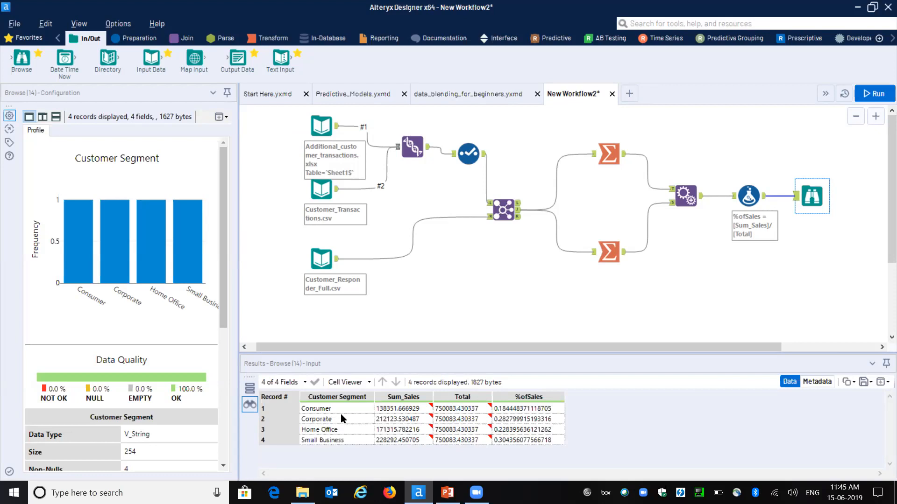
pyautogui.click(477, 148)
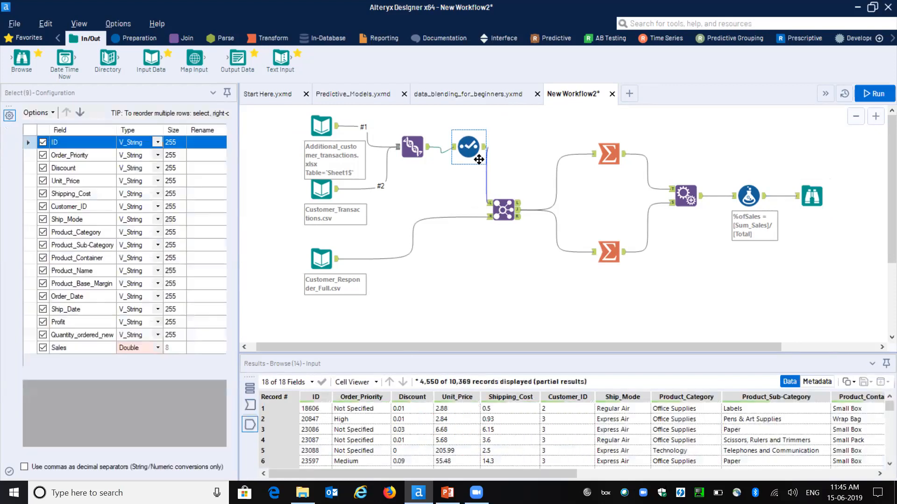
pyautogui.click(133, 39)
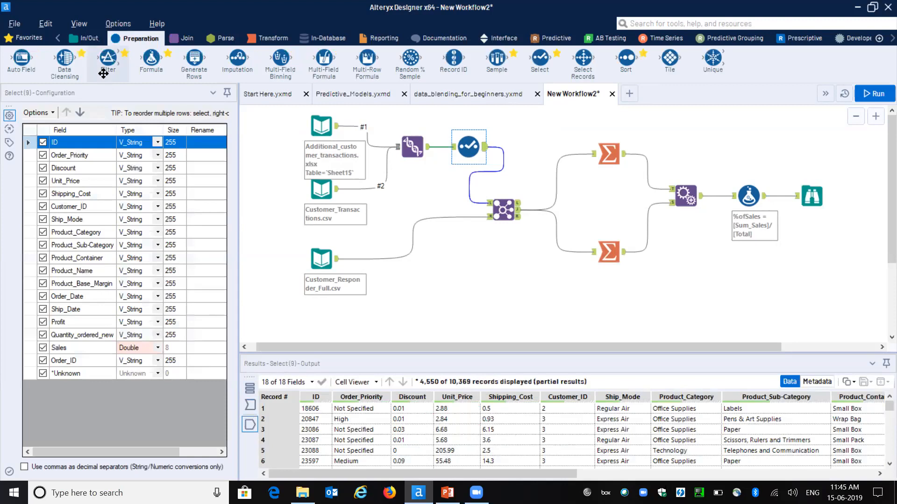
pyautogui.moveTo(103, 74); pyautogui.dragTo(511, 183)
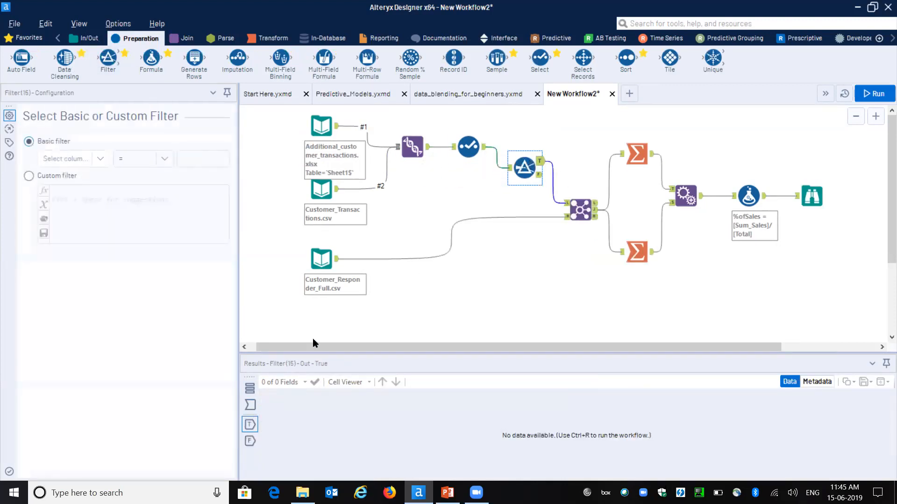
# - Configure the Filter tool with a basic filter keeping records where Order_Priority equals High, using the Select output as reference
pyautogui.click(468, 147)
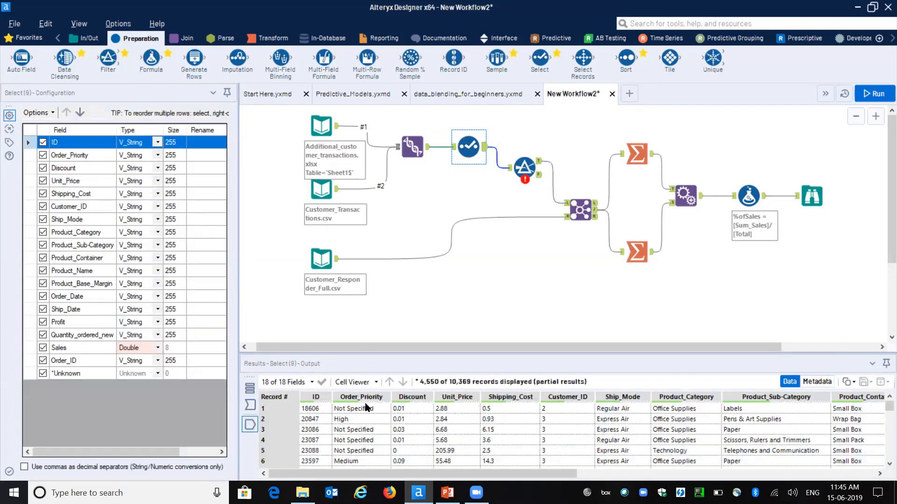
pyautogui.click(355, 419)
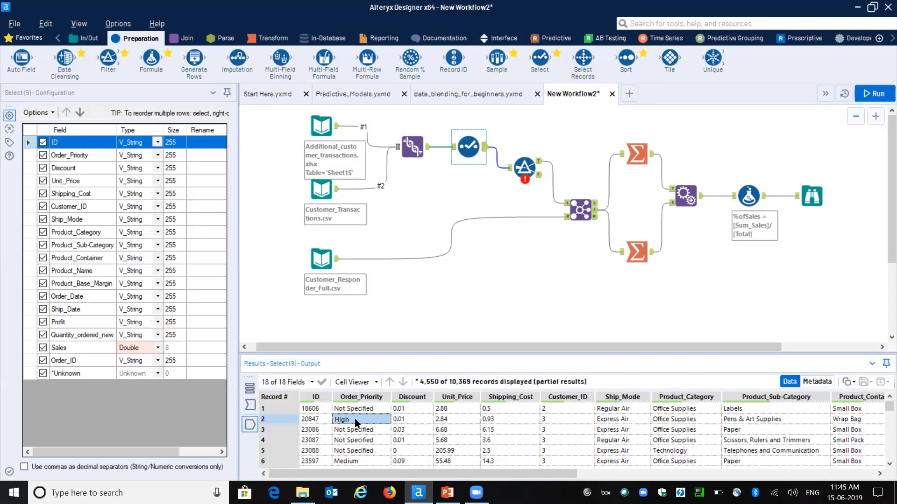
pyautogui.click(524, 167)
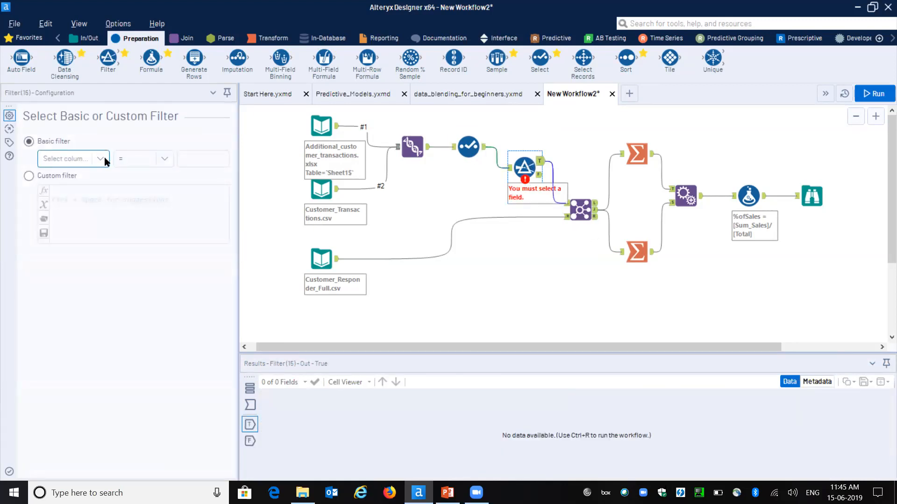
pyautogui.click(105, 157)
pyautogui.click(70, 186)
pyautogui.click(203, 162)
pyautogui.write('High')
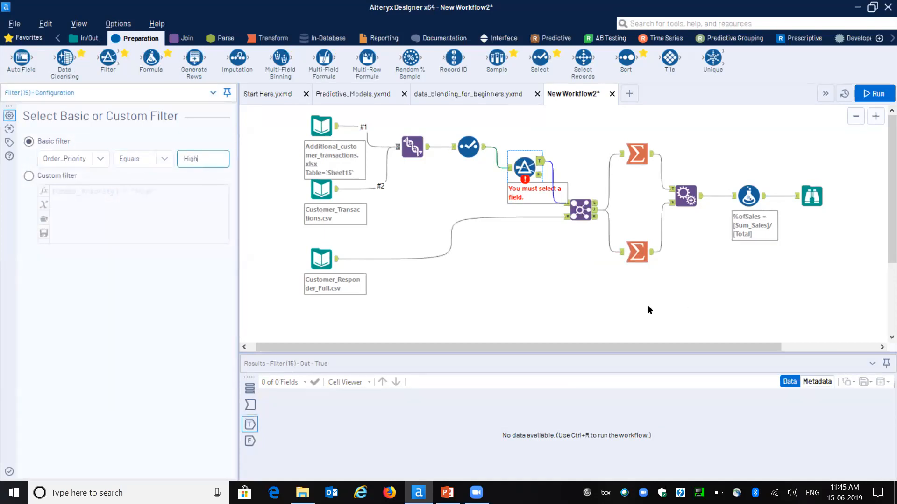
pyautogui.click(562, 274)
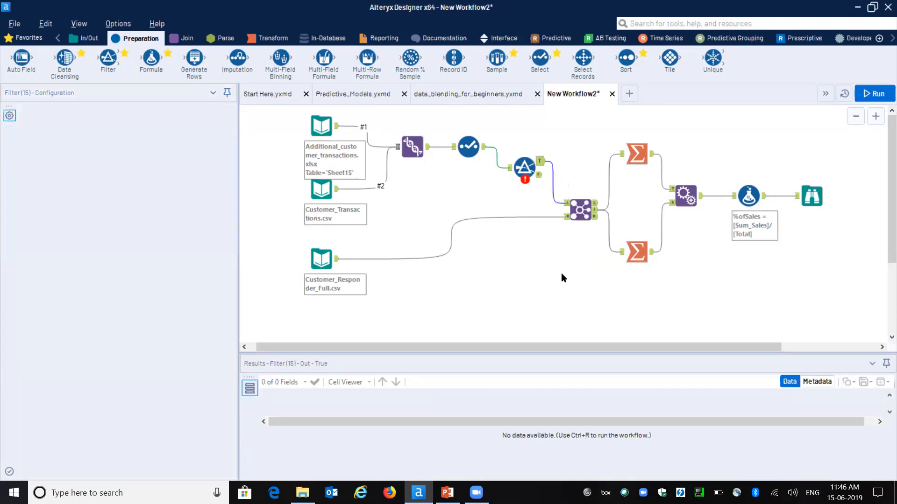
# - Run the workflow and examine the filtered records in the Browse tool
pyautogui.click(872, 93)
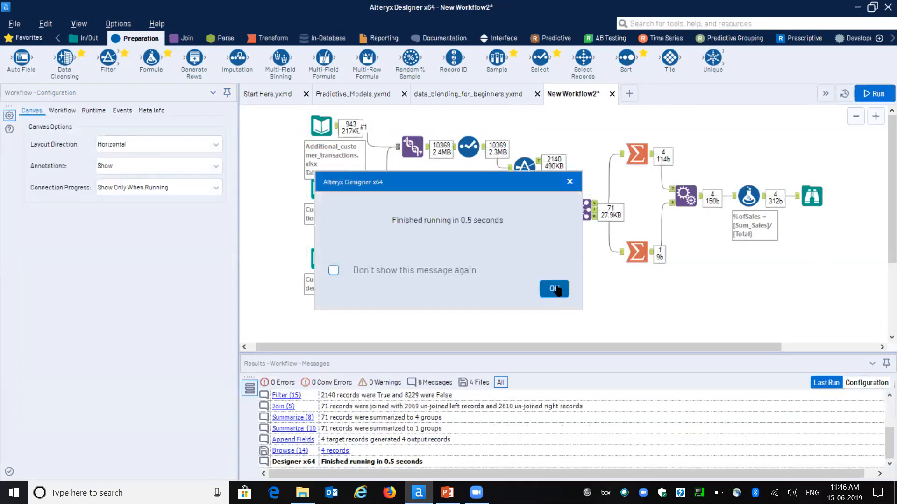
pyautogui.click(554, 288)
pyautogui.click(812, 196)
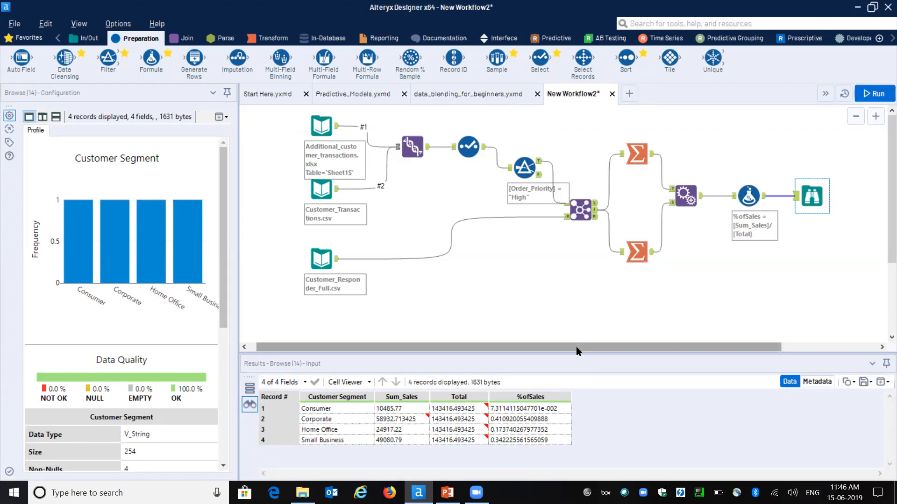
# - Align the Filter tool level with the Select tool and insert an Auto Field tool between them
pyautogui.moveTo(578, 351); pyautogui.dragTo(615, 351)
pyautogui.moveTo(479, 167); pyautogui.dragTo(485, 144)
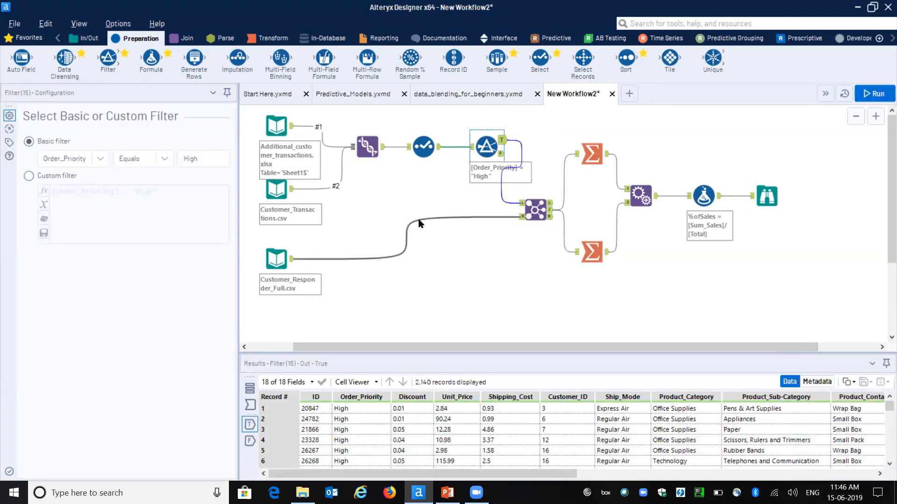
pyautogui.click(424, 147)
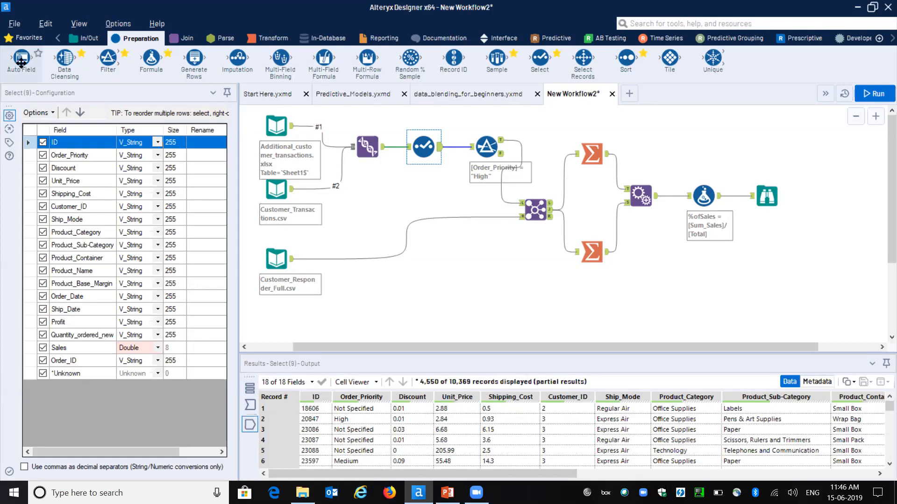
pyautogui.moveTo(20, 61); pyautogui.dragTo(456, 149)
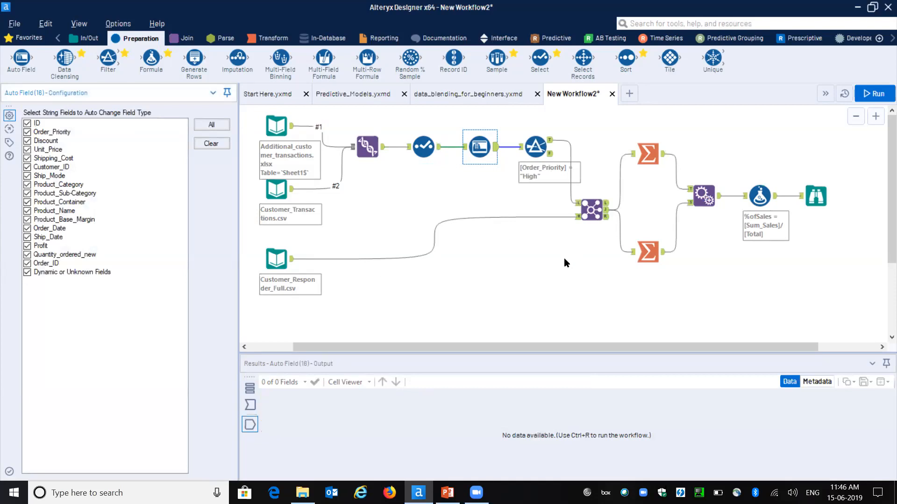
# - Insert a second Select tool between the Auto Field tool and the Filter tool
pyautogui.click(533, 256)
pyautogui.click(521, 151)
pyautogui.click(423, 147)
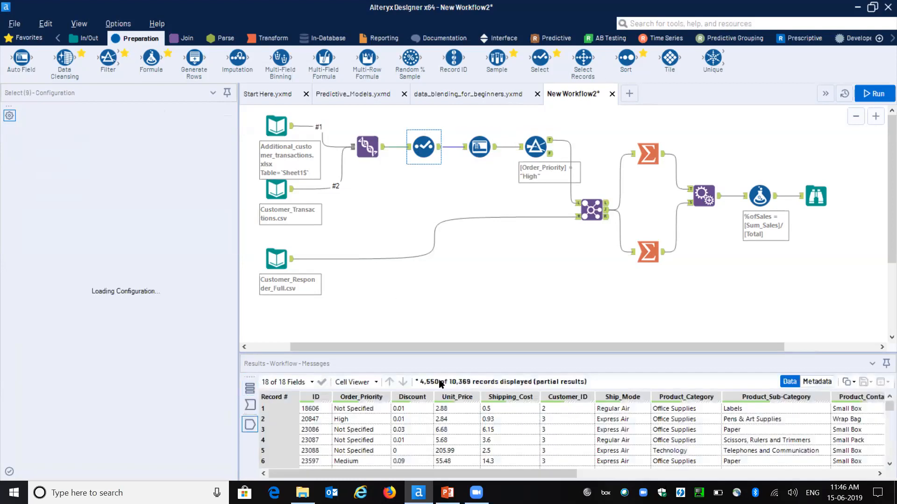
pyautogui.moveTo(539, 58); pyautogui.dragTo(512, 147)
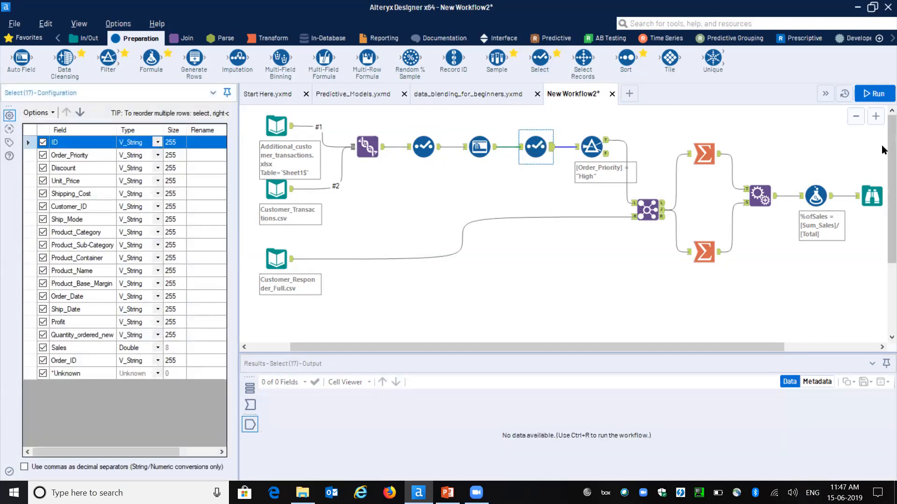
# - Run the workflow and compare the field types in the Select tools before and after the Auto Field tool
pyautogui.click(878, 98)
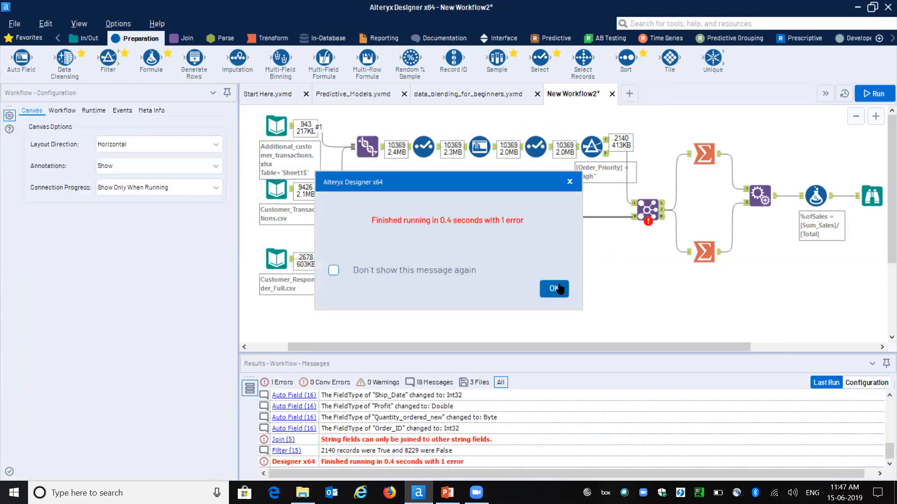
pyautogui.click(552, 289)
pyautogui.click(535, 148)
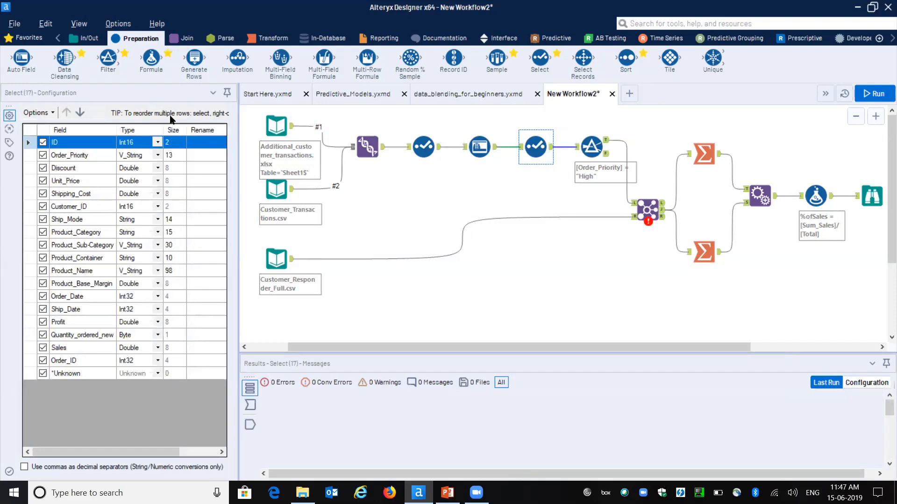
pyautogui.click(424, 147)
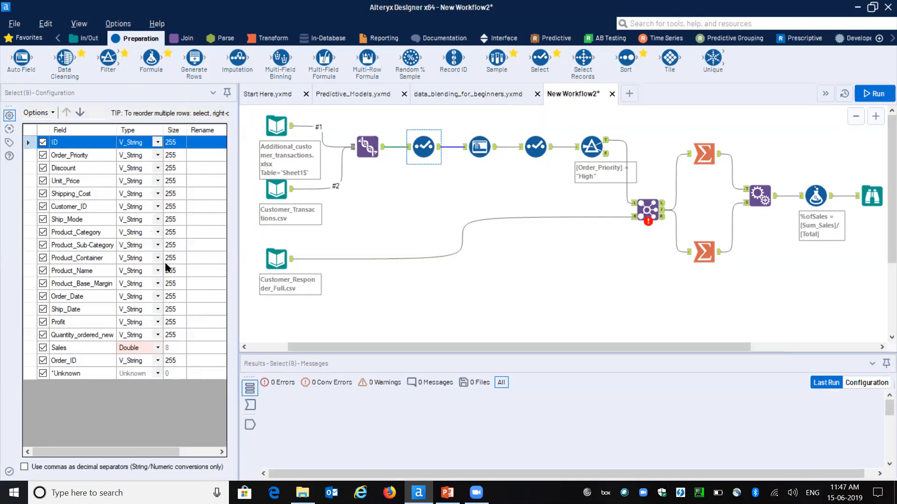
pyautogui.click(541, 150)
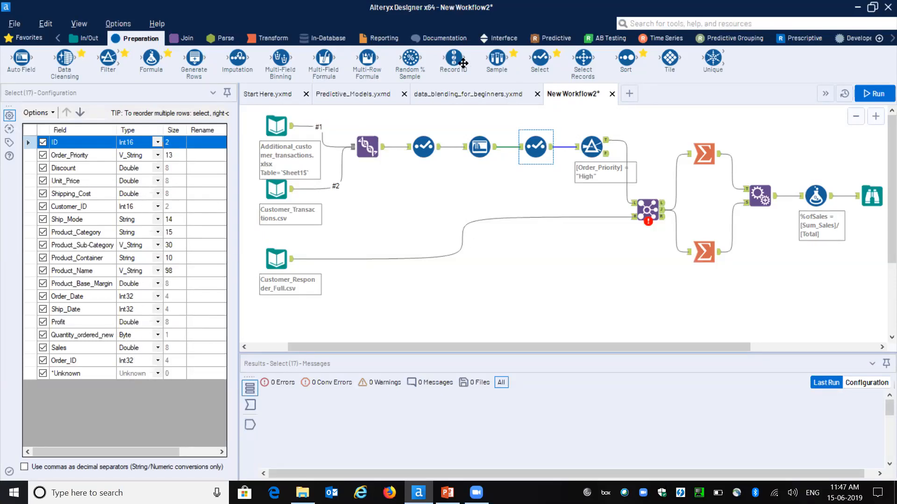
# - Insert an Auto Field tool between the Customer_Responder_Full.csv input and the Join tool, and run the workflow
pyautogui.click(279, 258)
pyautogui.moveTo(21, 67); pyautogui.dragTo(347, 259)
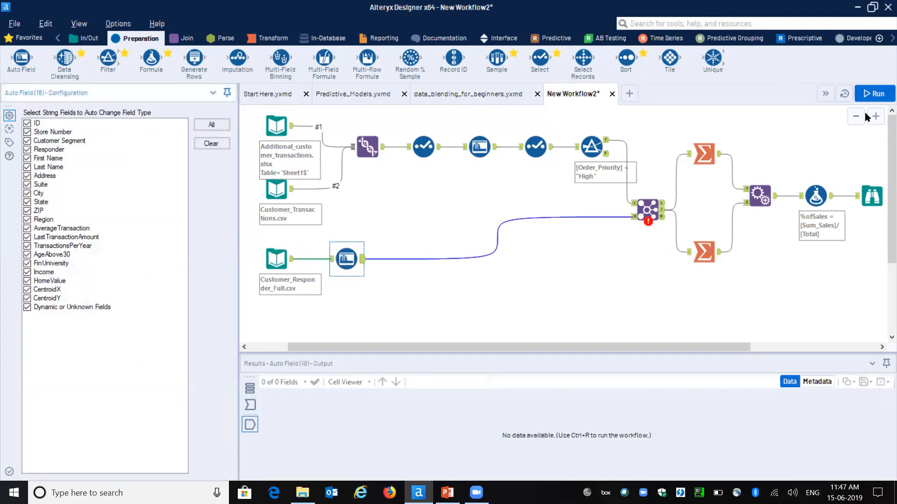
pyautogui.click(873, 93)
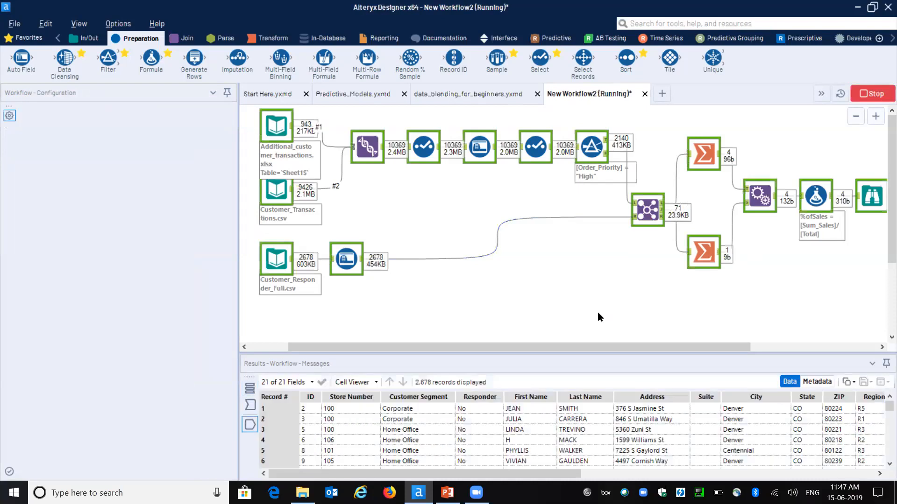
pyautogui.click(556, 286)
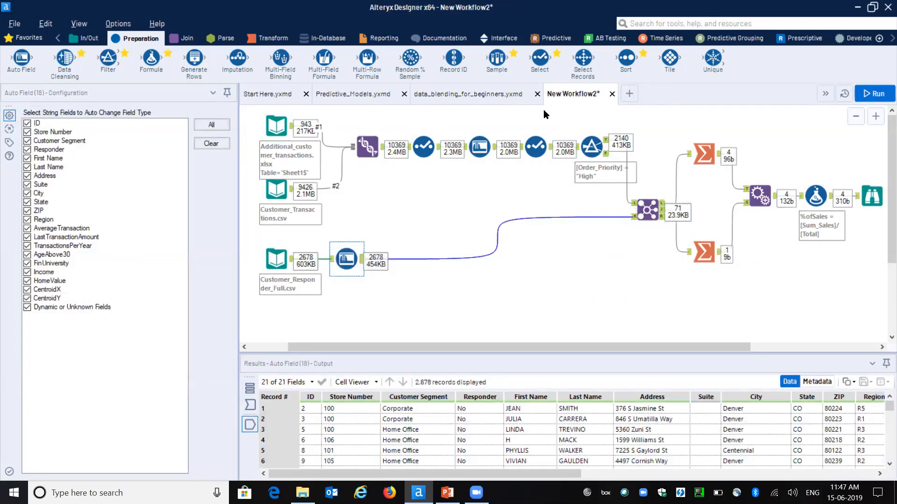
# - Examine the Browse tool's sales and %ofSales results by Customer Segment
pyautogui.moveTo(564, 345); pyautogui.dragTo(352, 178)
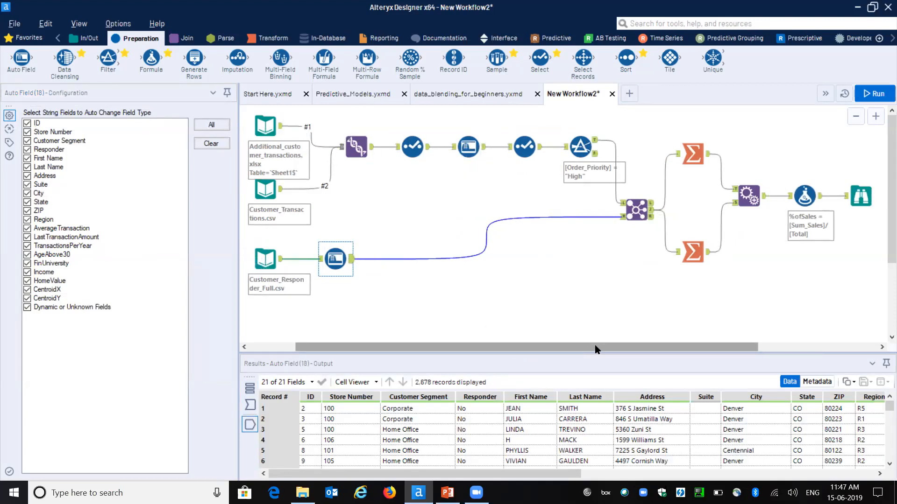
pyautogui.moveTo(597, 349); pyautogui.dragTo(665, 349)
pyautogui.click(765, 195)
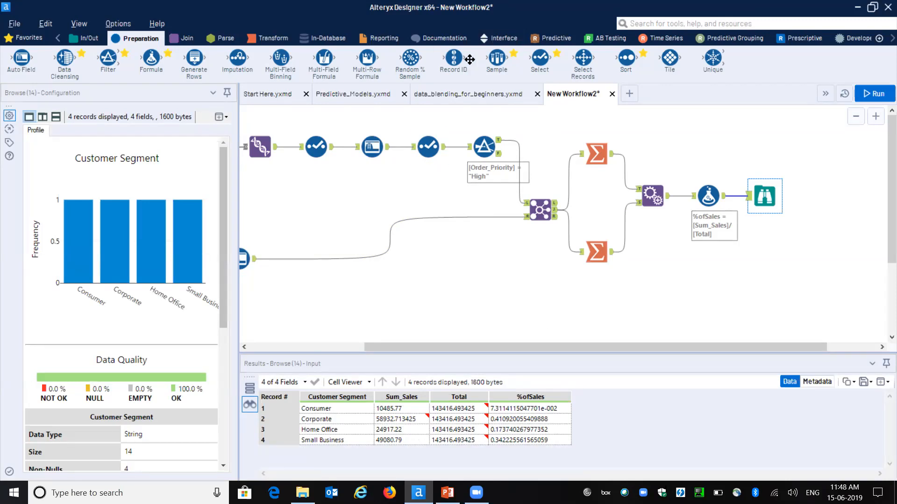
# - Space the lower Auto Field tool slightly farther from the Customer_Responder_Full.csv input
pyautogui.moveTo(581, 348); pyautogui.dragTo(488, 334)
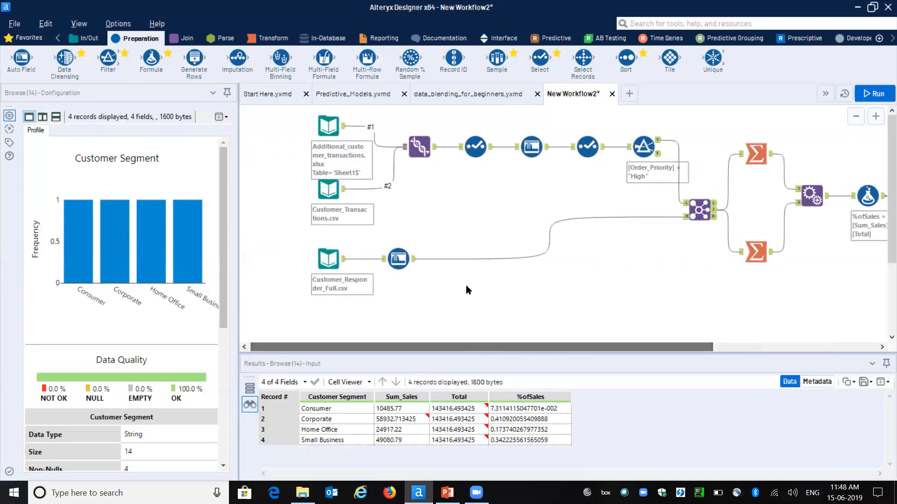
pyautogui.moveTo(398, 259); pyautogui.dragTo(425, 258)
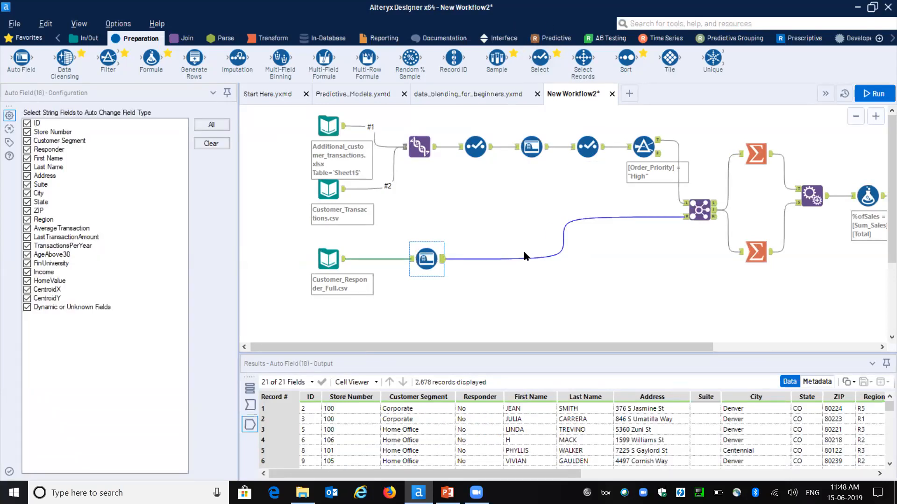
# - Review the whole workflow from the input files through the Join and Summarize tools to the Browse tool
pyautogui.moveTo(552, 350); pyautogui.dragTo(628, 350)
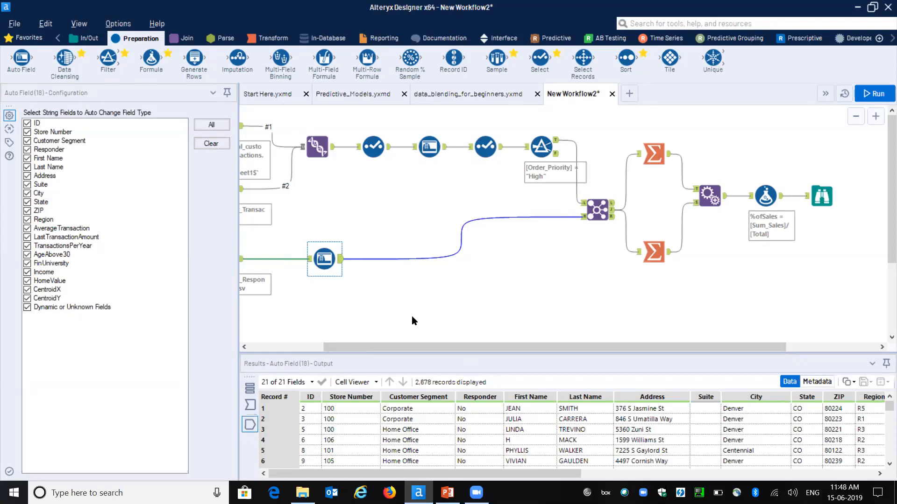
pyautogui.moveTo(427, 349); pyautogui.dragTo(411, 348)
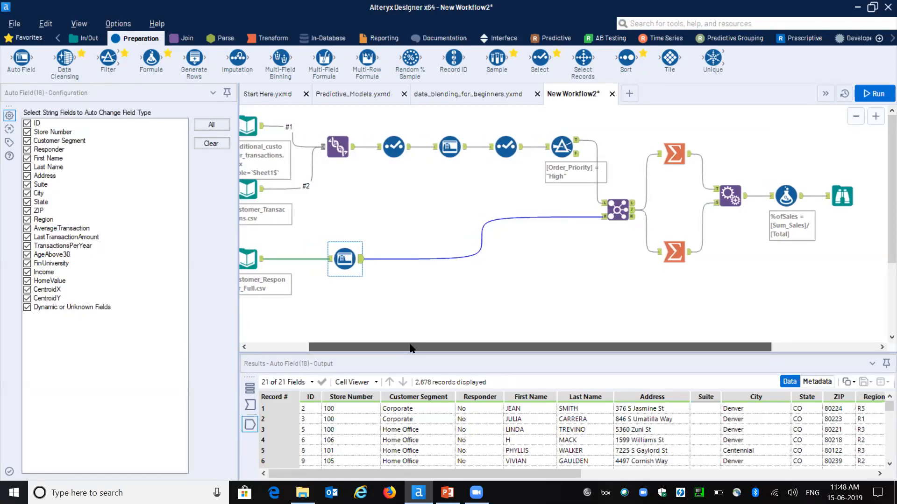
pyautogui.moveTo(411, 348); pyautogui.dragTo(471, 347)
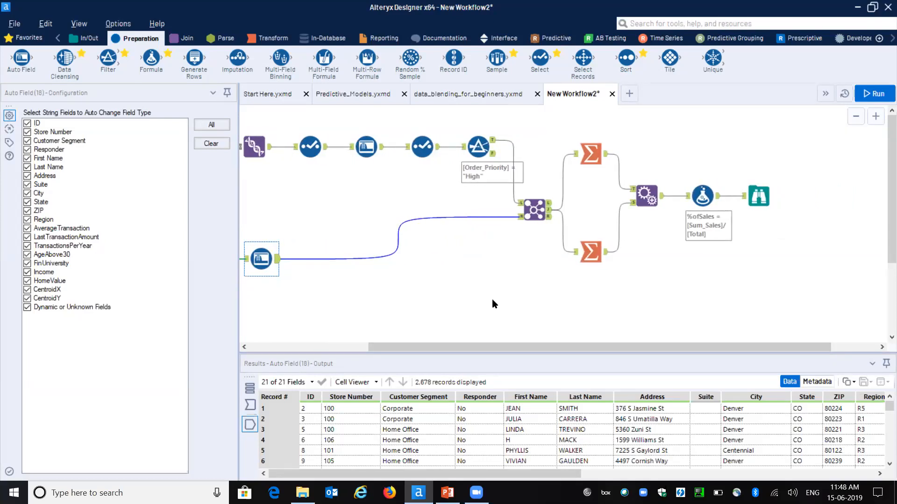
pyautogui.moveTo(546, 351); pyautogui.dragTo(586, 351)
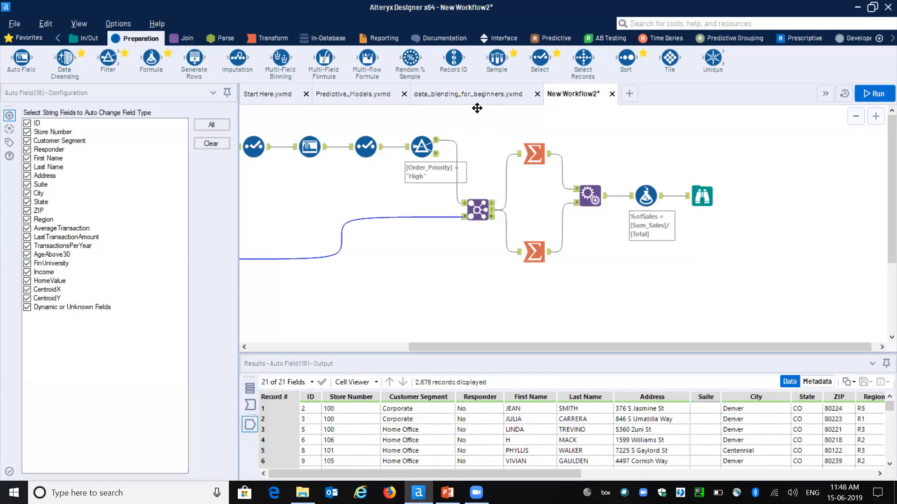
pyautogui.click(533, 153)
pyautogui.click(614, 314)
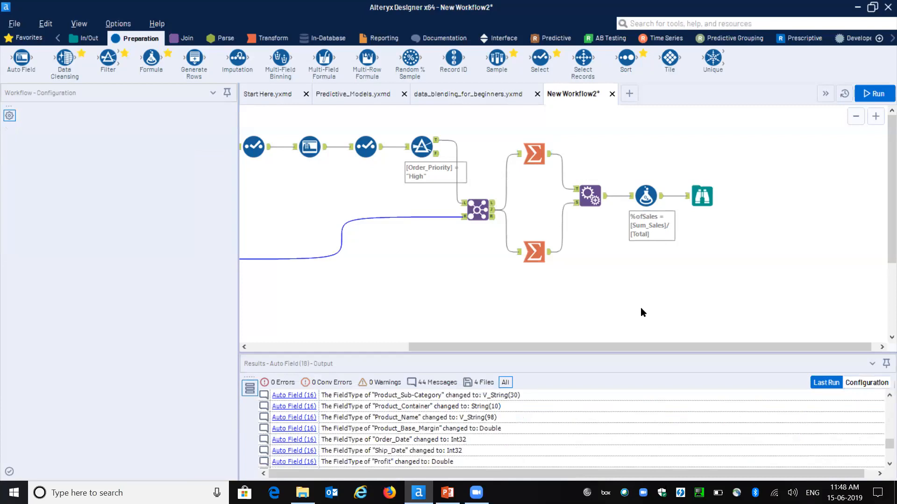
pyautogui.click(626, 296)
pyautogui.moveTo(573, 350); pyautogui.dragTo(428, 354)
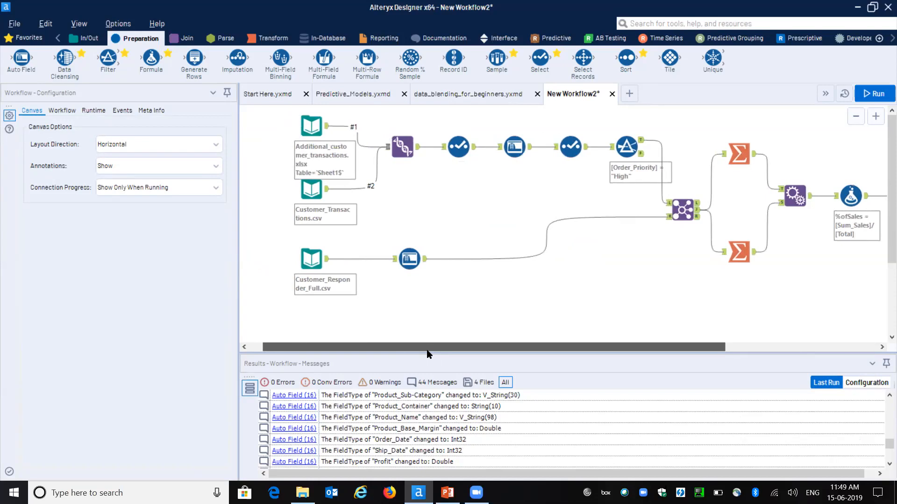
pyautogui.moveTo(426, 353); pyautogui.dragTo(481, 351)
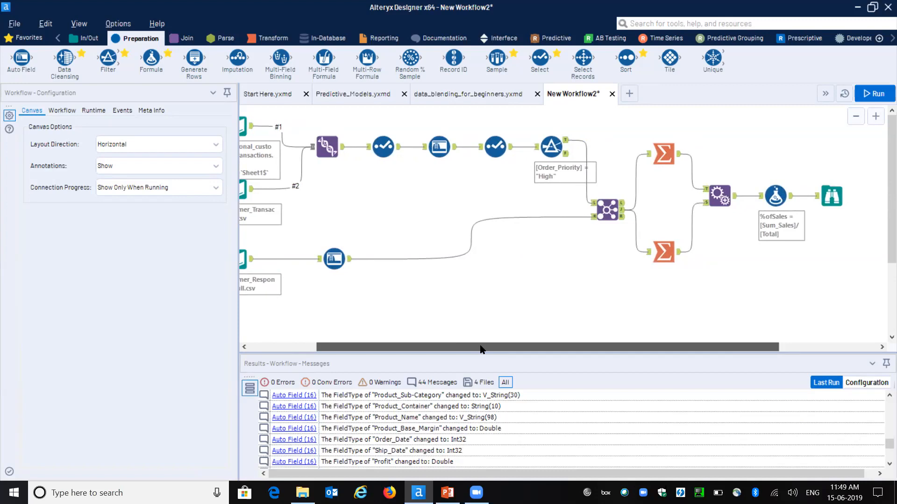
pyautogui.moveTo(481, 350); pyautogui.dragTo(413, 356)
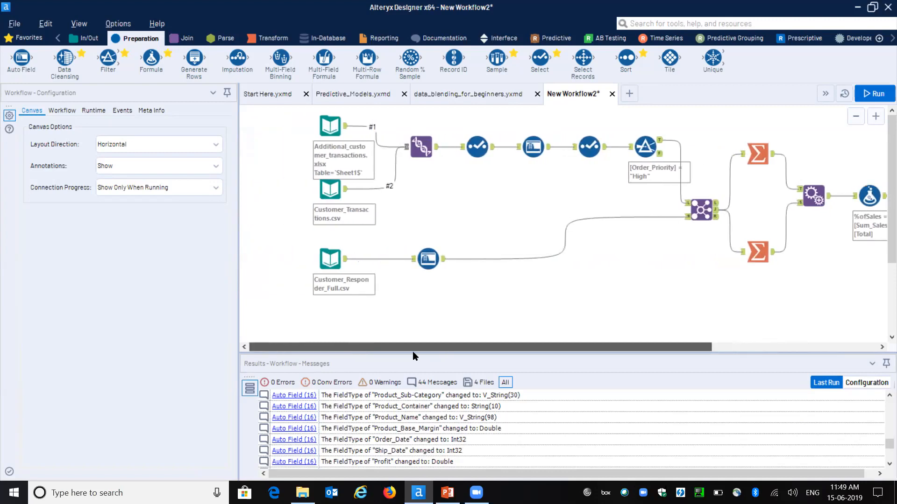
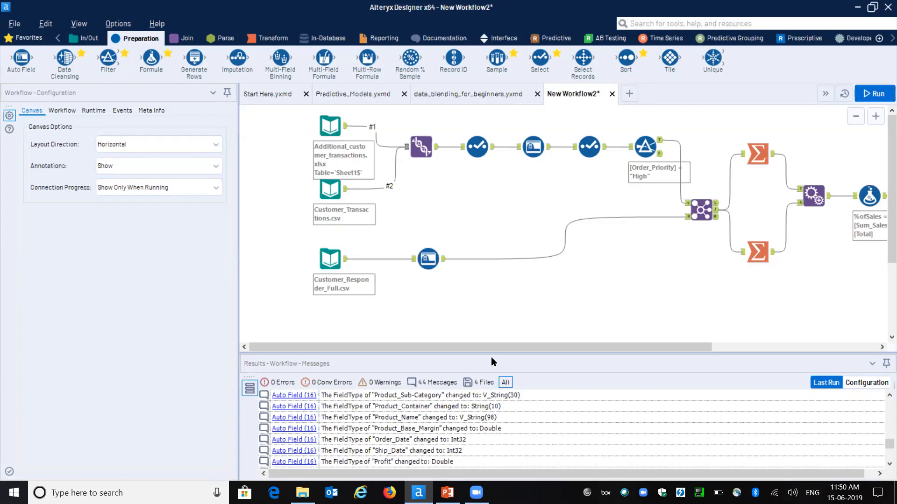
# - Look through the Join, Parse, Transform and In-Database tool categories and review the blending workflow through to its Browse tool
pyautogui.moveTo(490, 351); pyautogui.dragTo(540, 350)
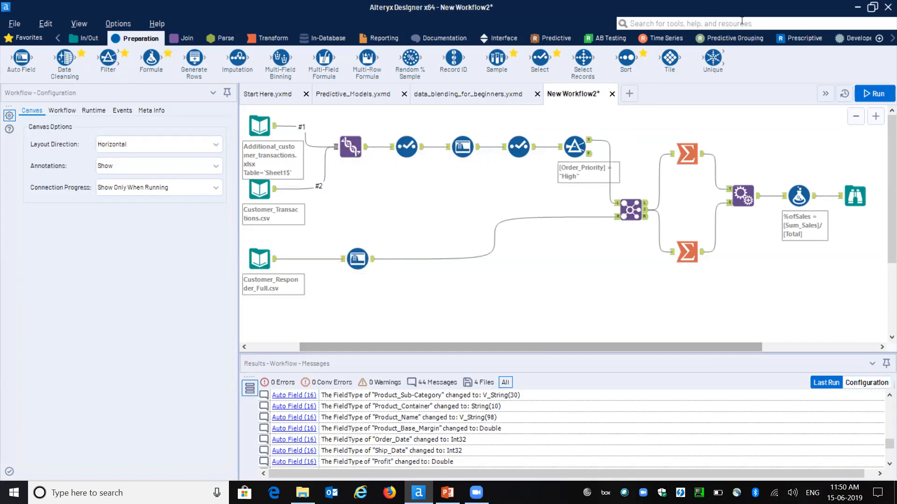
pyautogui.click(185, 40)
pyautogui.click(220, 39)
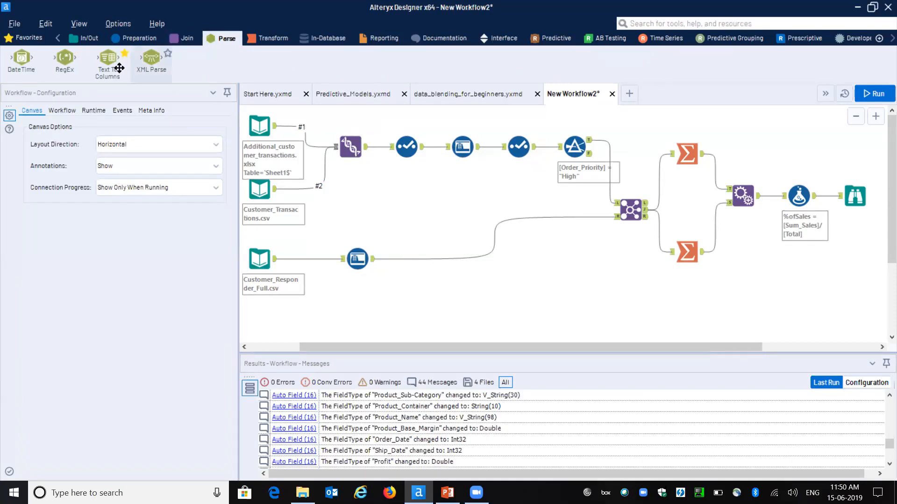
pyautogui.click(245, 43)
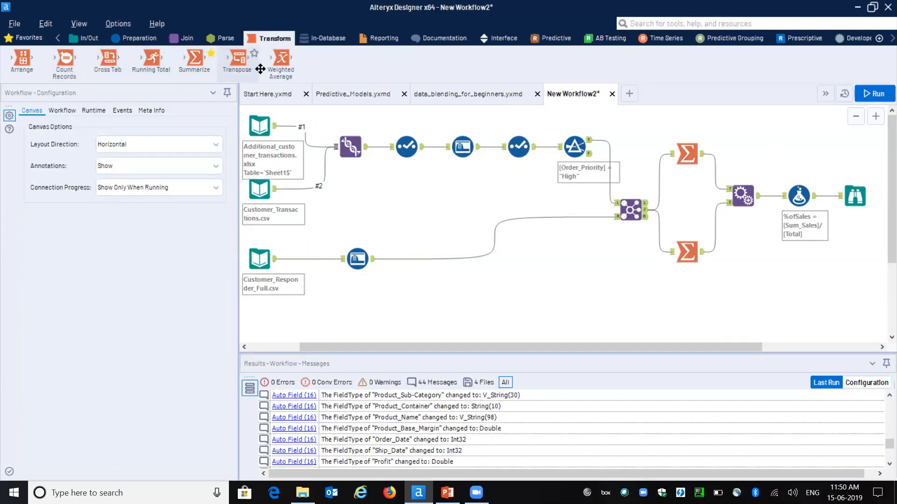
pyautogui.click(320, 41)
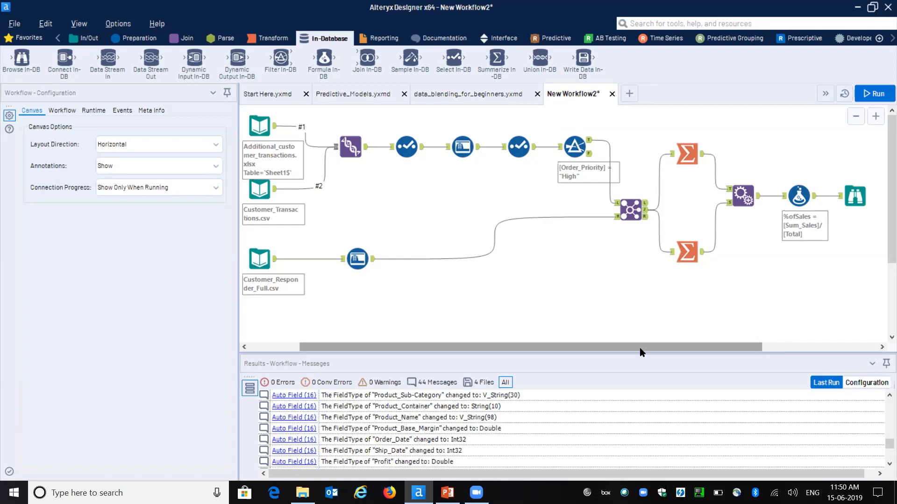
pyautogui.moveTo(641, 352); pyautogui.dragTo(718, 353)
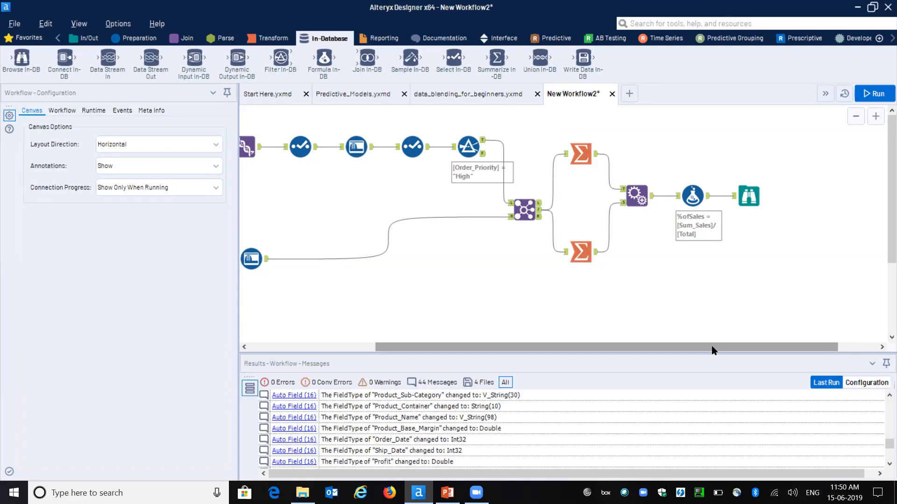
pyautogui.moveTo(718, 352); pyautogui.dragTo(592, 352)
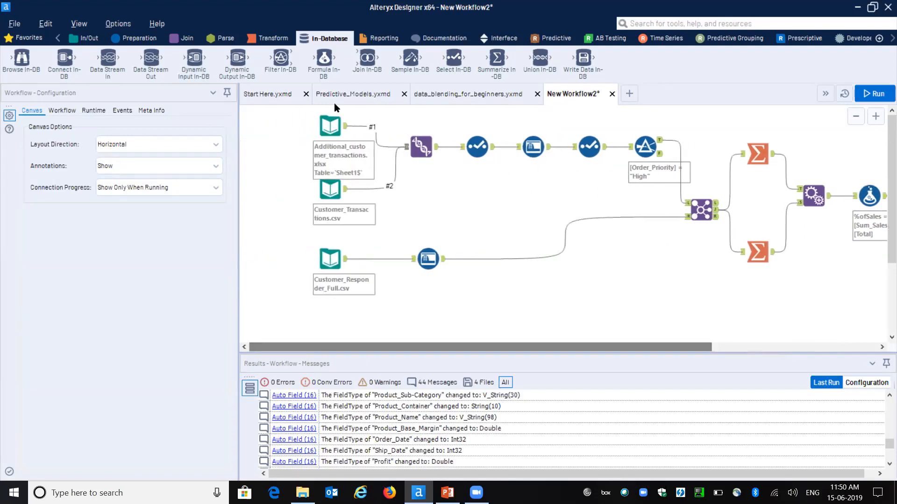
# - Open the Predictive_Models.yxmd workflow and review its Linear Regression, Stepwise and Score tools
pyautogui.click(344, 93)
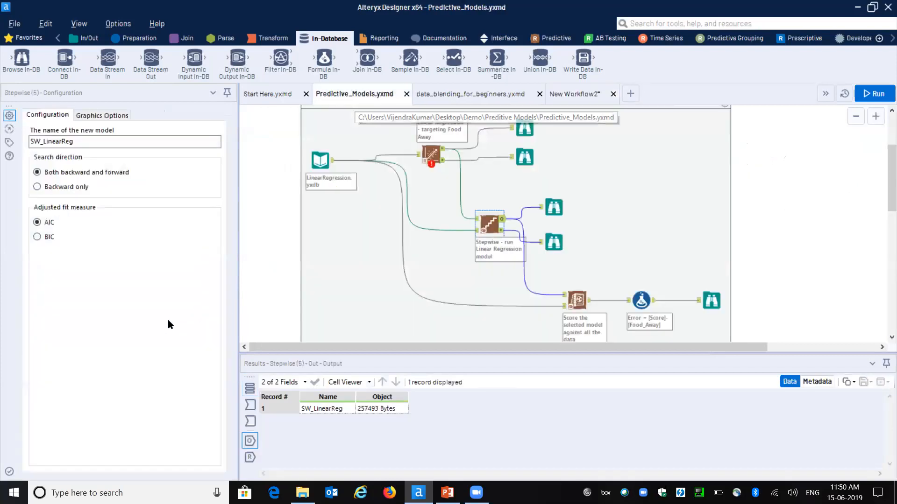
pyautogui.scroll(1, 329, 278)
pyautogui.scroll(-2, 332, 275)
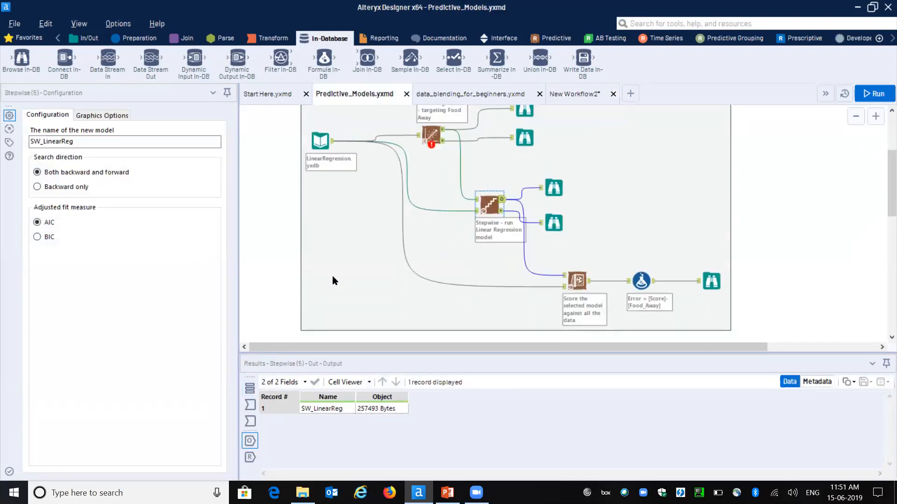
pyautogui.scroll(2, 332, 276)
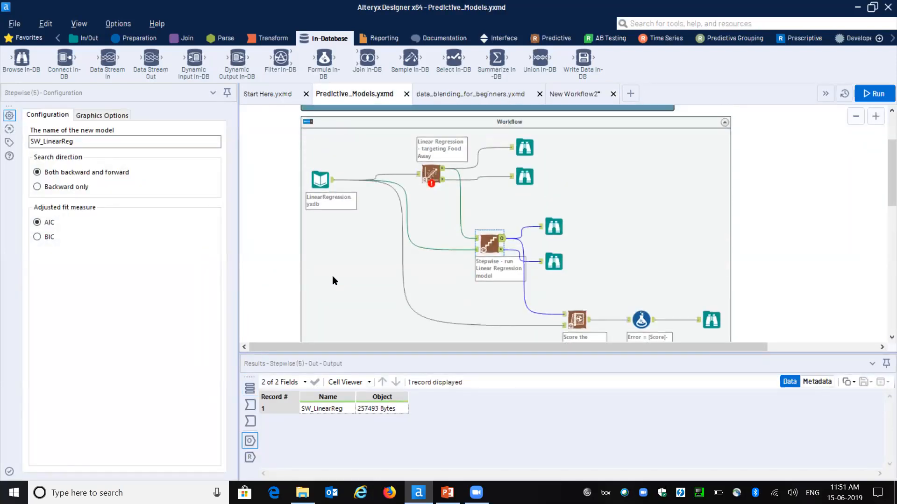
pyautogui.scroll(-3, 332, 275)
pyautogui.scroll(-2, 332, 275)
pyautogui.scroll(5, 332, 275)
pyautogui.scroll(-3, 332, 275)
pyautogui.scroll(2, 333, 276)
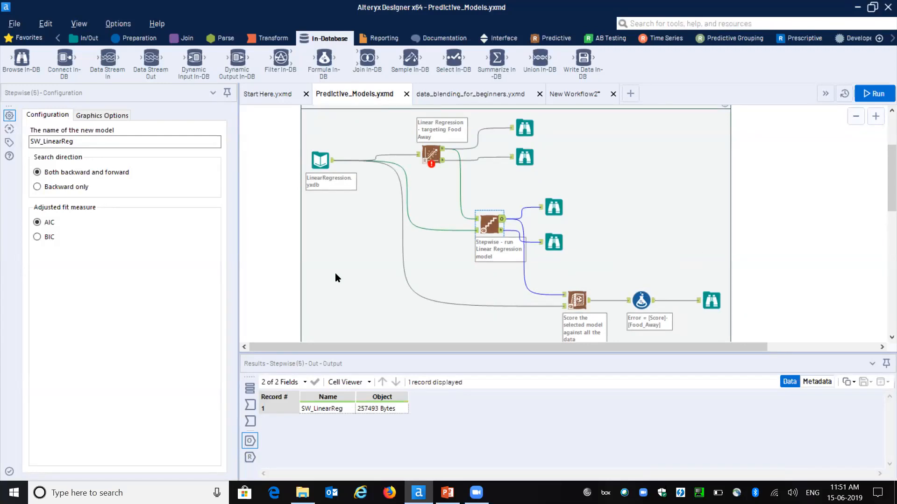
# - Examine the LinearRegression.yxdb input's records, from the CUID, Food_Away and Income fields across to the child fields
pyautogui.click(320, 162)
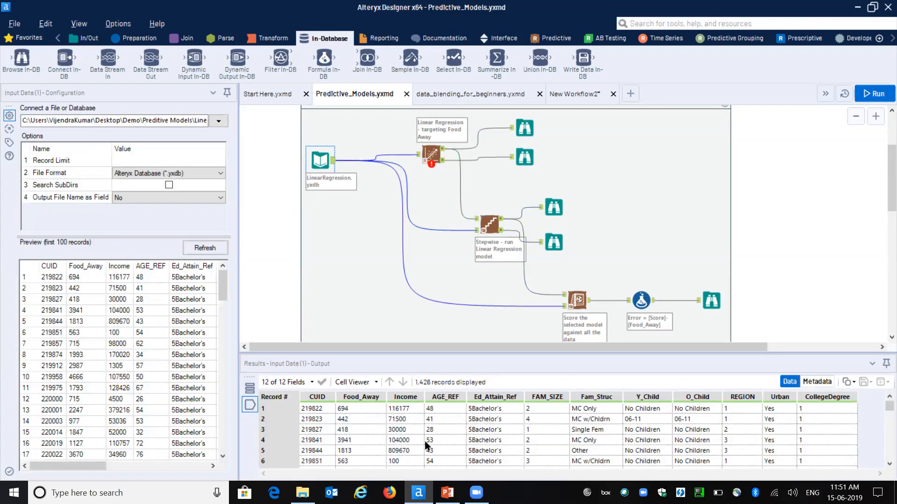
pyautogui.click(319, 411)
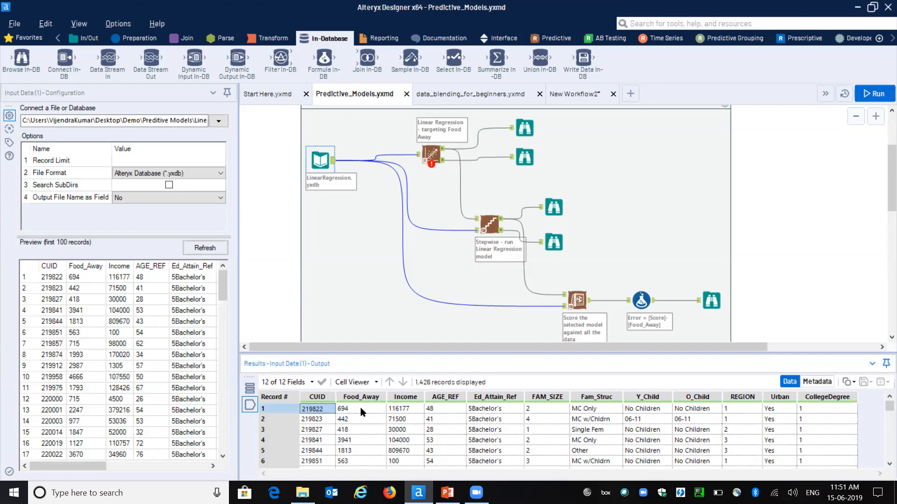
pyautogui.click(360, 409)
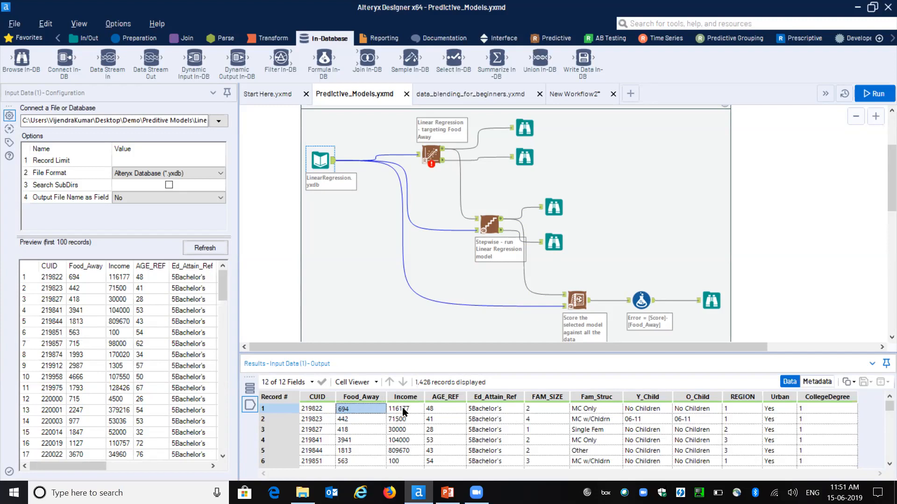
pyautogui.moveTo(402, 407); pyautogui.dragTo(681, 409)
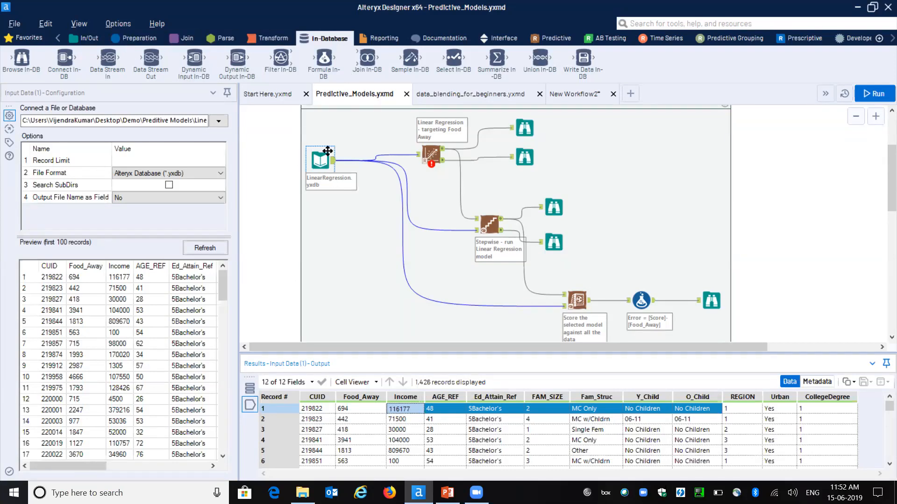
# - Show the Predictive tool category and create a new blank workflow
pyautogui.click(553, 38)
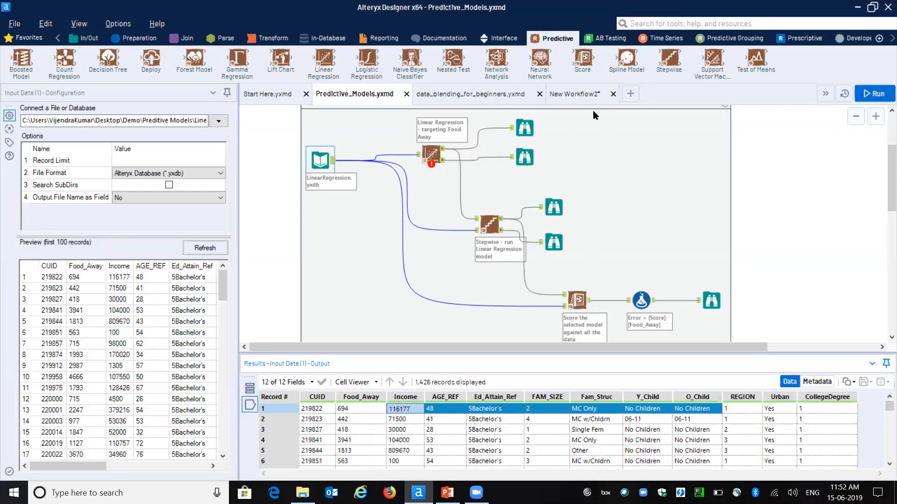
pyautogui.click(581, 94)
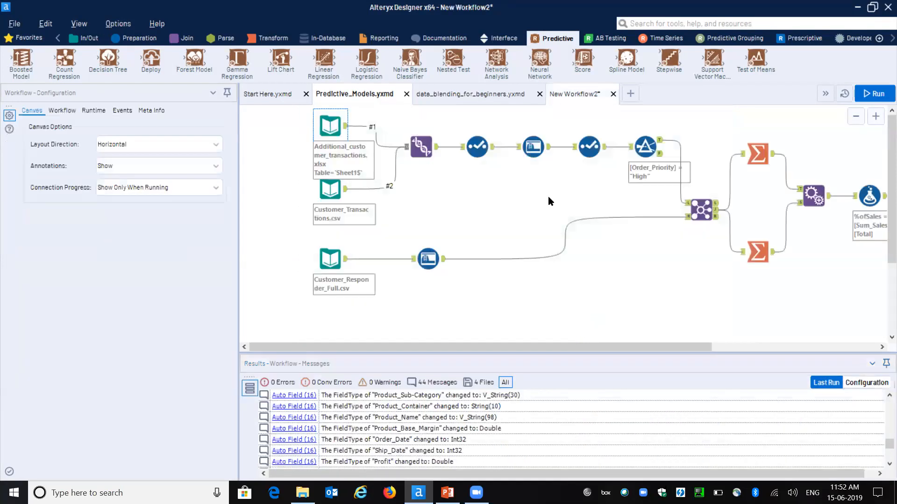
pyautogui.click(634, 95)
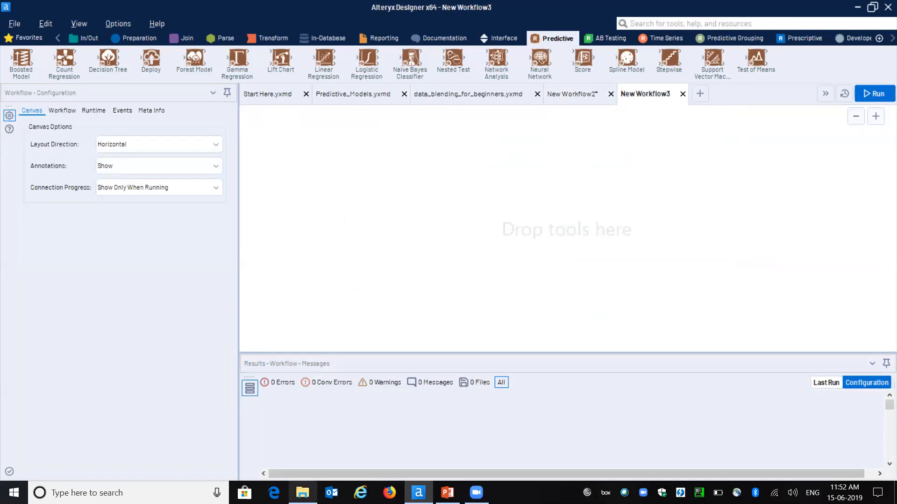
# - Add LinearRegression.yxdb from the Demo folder's Preditive Models subfolder to the new workflow as an input, and adjust its position
pyautogui.click(302, 493)
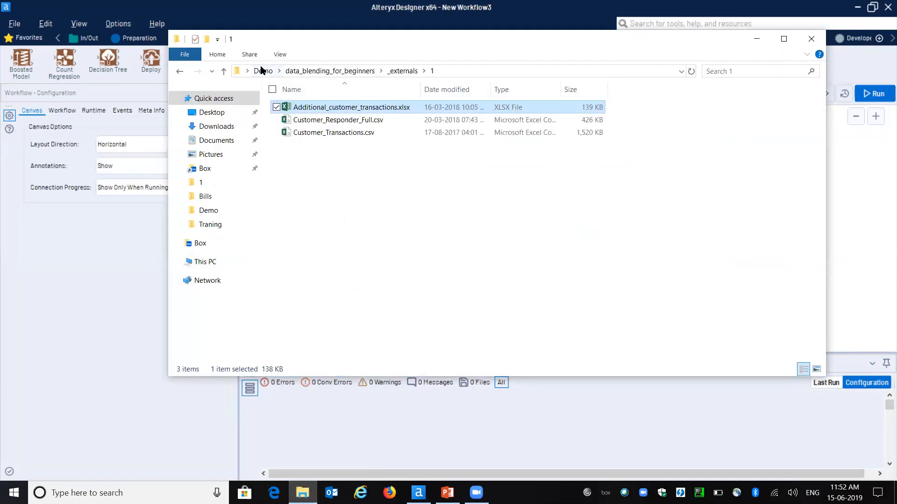
pyautogui.click(264, 71)
pyautogui.doubleClick(315, 120)
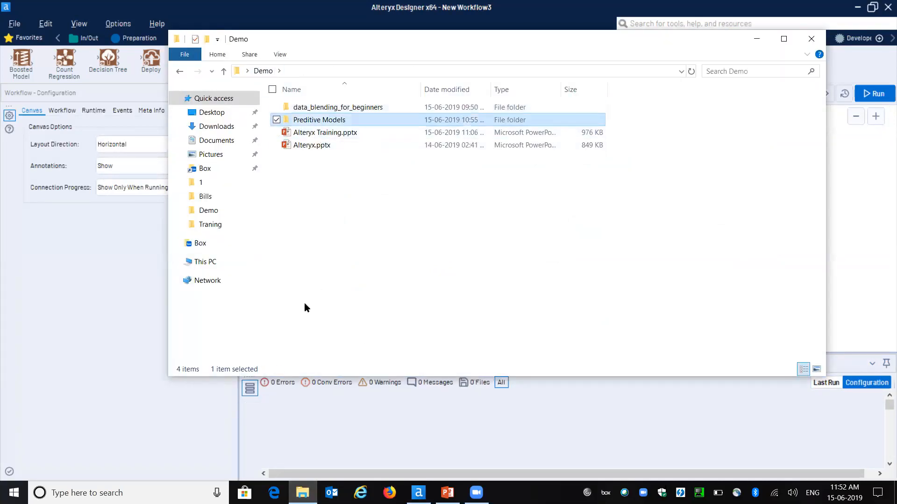
pyautogui.click(337, 122)
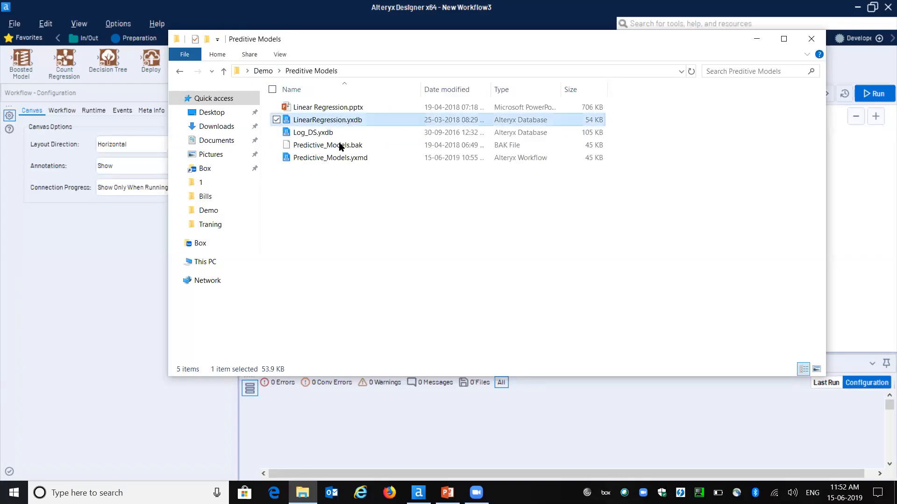
pyautogui.moveTo(319, 120); pyautogui.dragTo(335, 157)
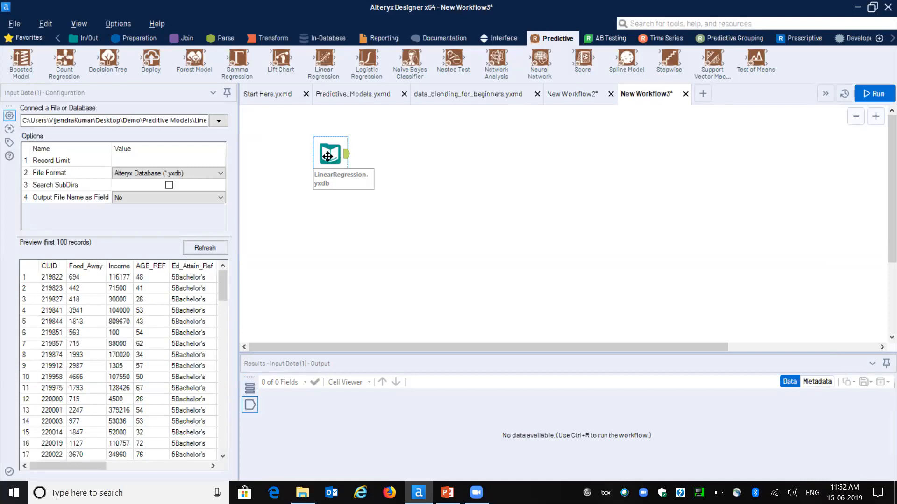
pyautogui.moveTo(333, 155); pyautogui.dragTo(318, 162)
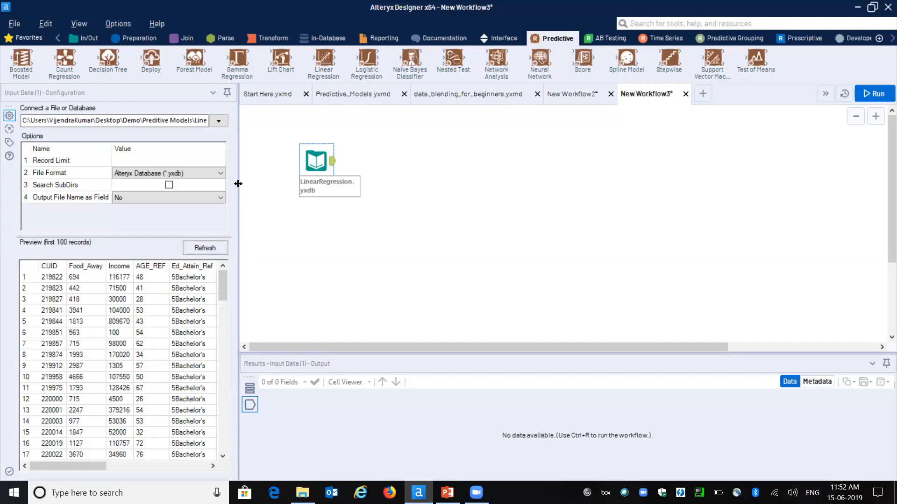
# - Move the LinearRegression.yxdb input slightly lower on the canvas and connect a Linear Regression tool to its output
pyautogui.moveTo(238, 184); pyautogui.dragTo(257, 184)
pyautogui.moveTo(51, 467)
pyautogui.mouseDown()
pyautogui.moveTo(65, 466)
pyautogui.moveTo(51, 466)
pyautogui.mouseUp()
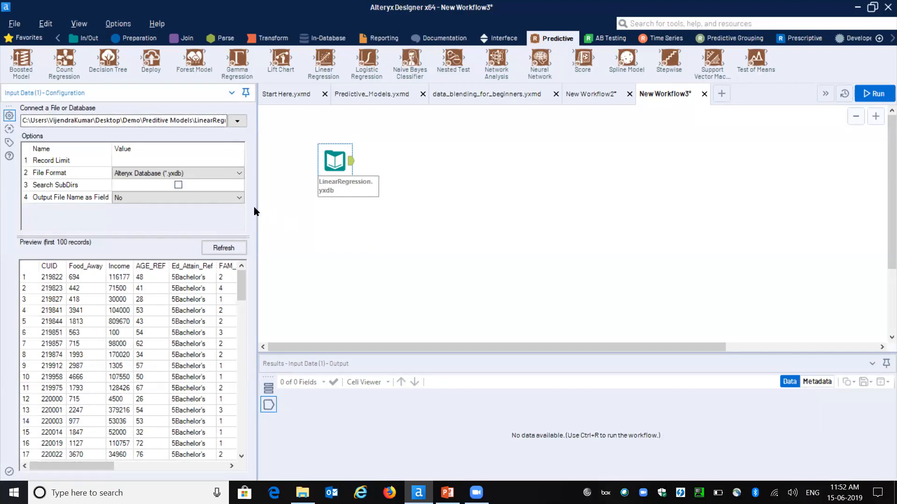
pyautogui.click(491, 212)
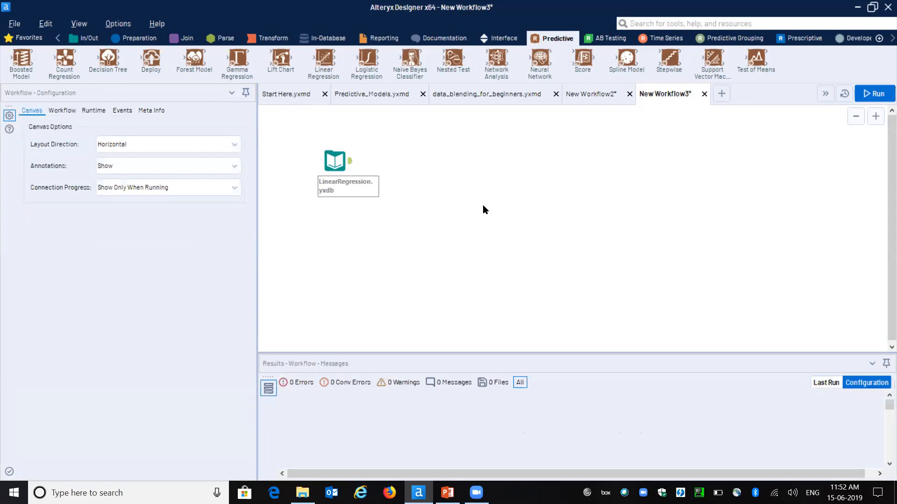
pyautogui.moveTo(343, 163); pyautogui.dragTo(348, 193)
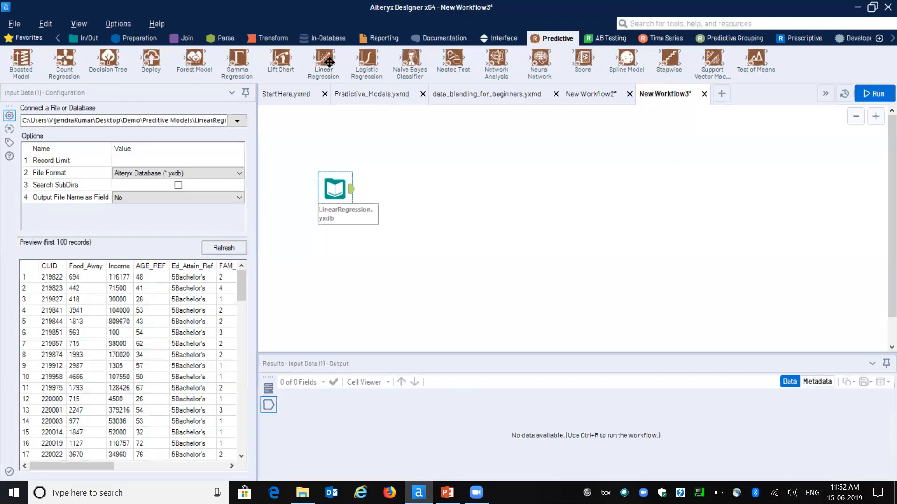
pyautogui.moveTo(325, 63); pyautogui.dragTo(408, 189)
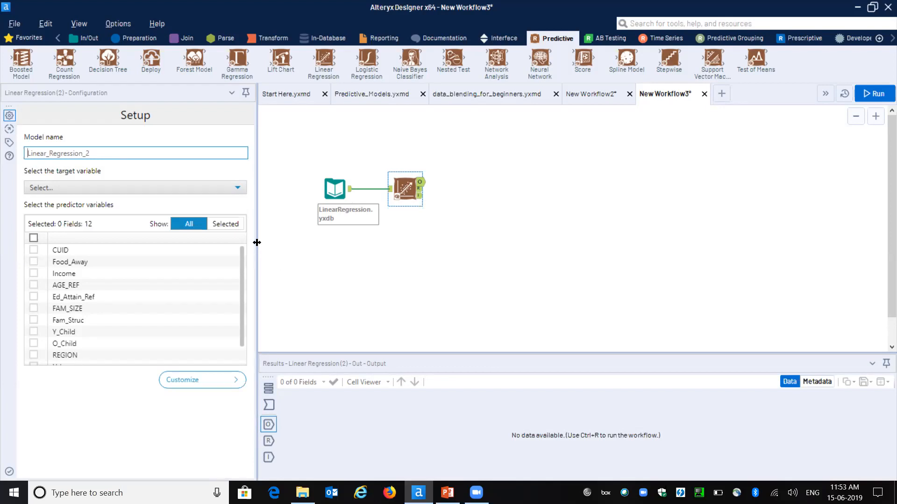
# - Name the linear regression model LM and set its target variable to Food_Away
pyautogui.moveTo(257, 243); pyautogui.dragTo(325, 244)
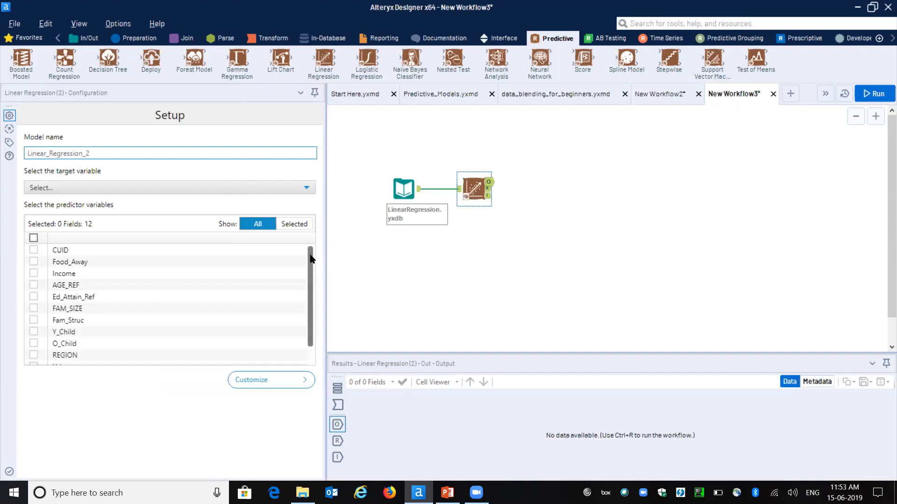
pyautogui.moveTo(310, 255); pyautogui.dragTo(310, 263)
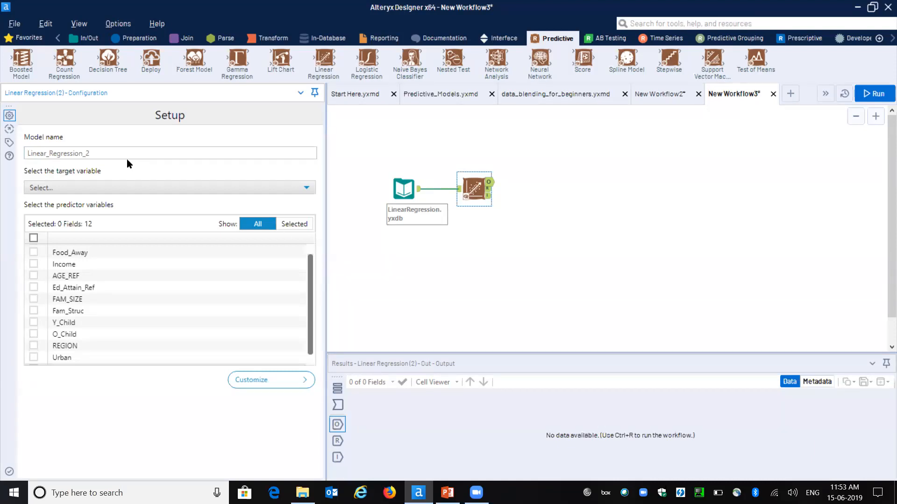
pyautogui.moveTo(110, 150); pyautogui.dragTo(4, 154)
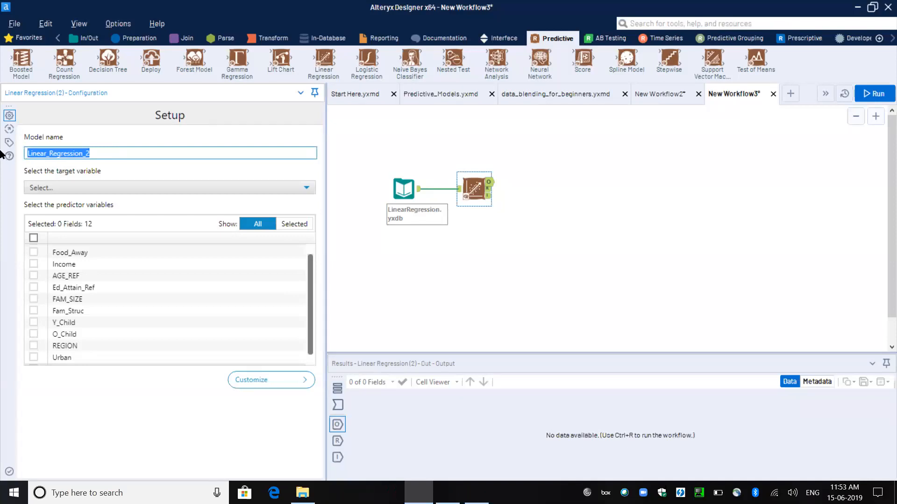
pyautogui.write('LM')
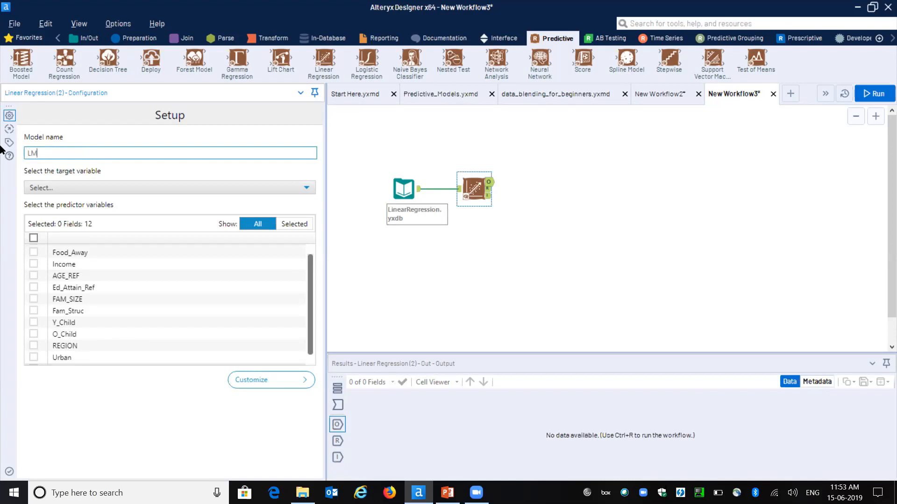
pyautogui.click(77, 188)
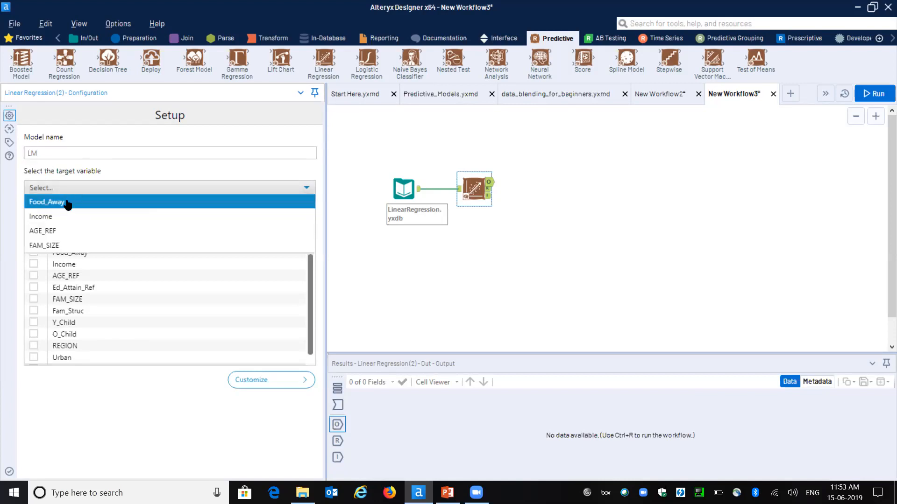
pyautogui.click(67, 202)
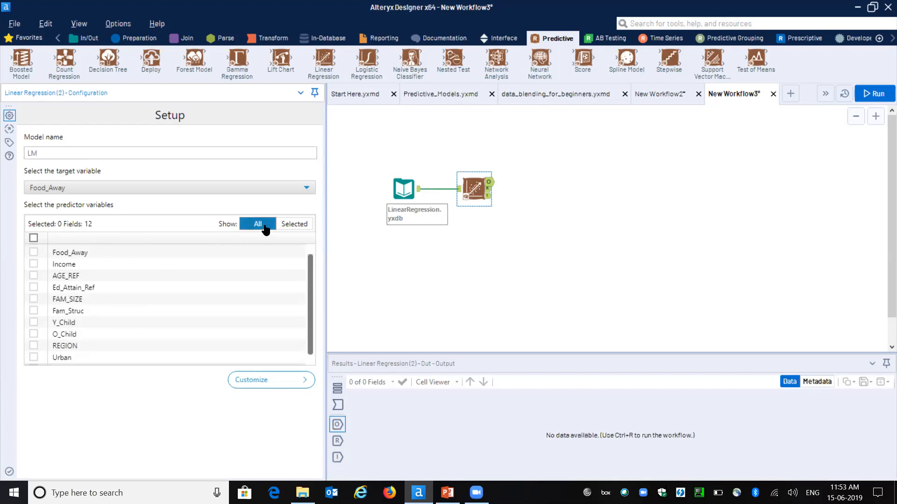
# - Select every field except Food_Away as a predictor variable, and check the model's customization options without changing them
pyautogui.click(33, 238)
pyautogui.click(33, 252)
pyautogui.scroll(-1, 29, 318)
pyautogui.scroll(1, 29, 317)
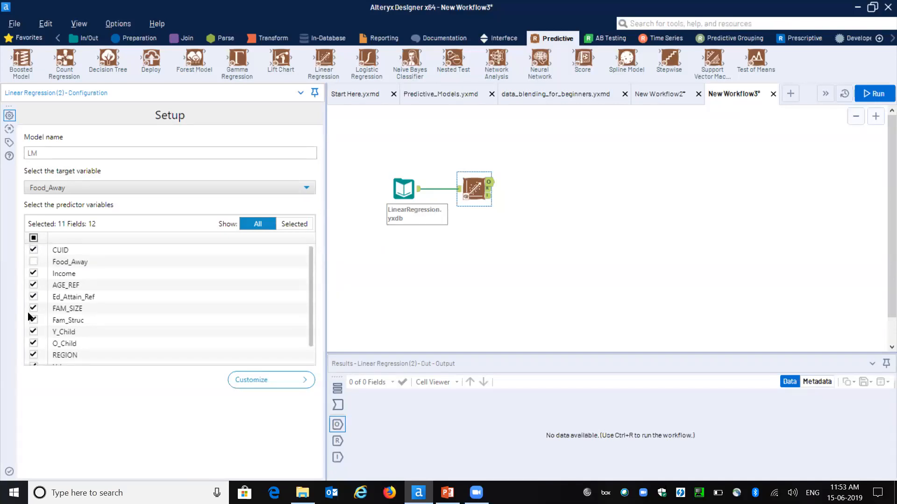
pyautogui.click(276, 379)
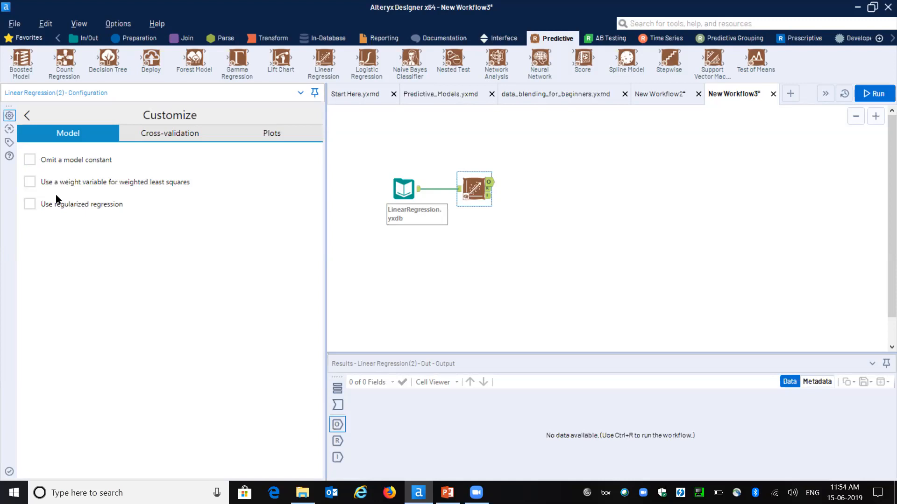
pyautogui.click(27, 117)
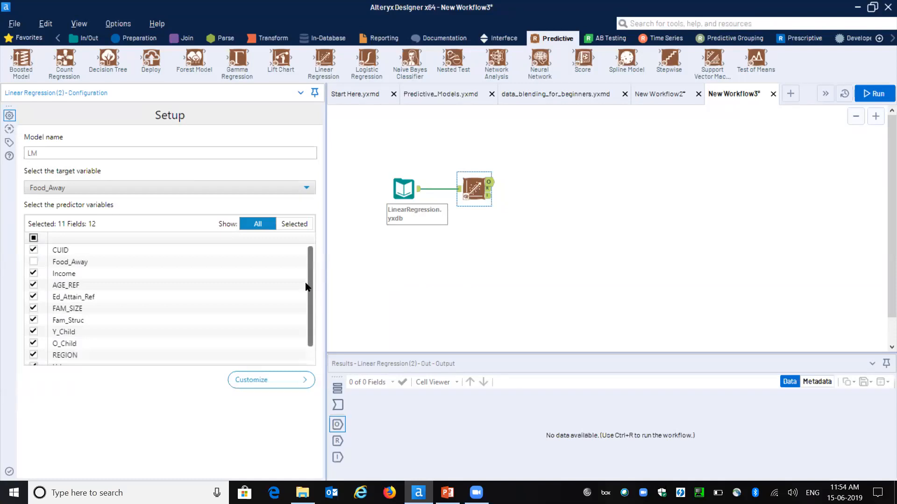
# - Attach Browse tools to all three outputs of the LM linear regression tool
pyautogui.click(530, 254)
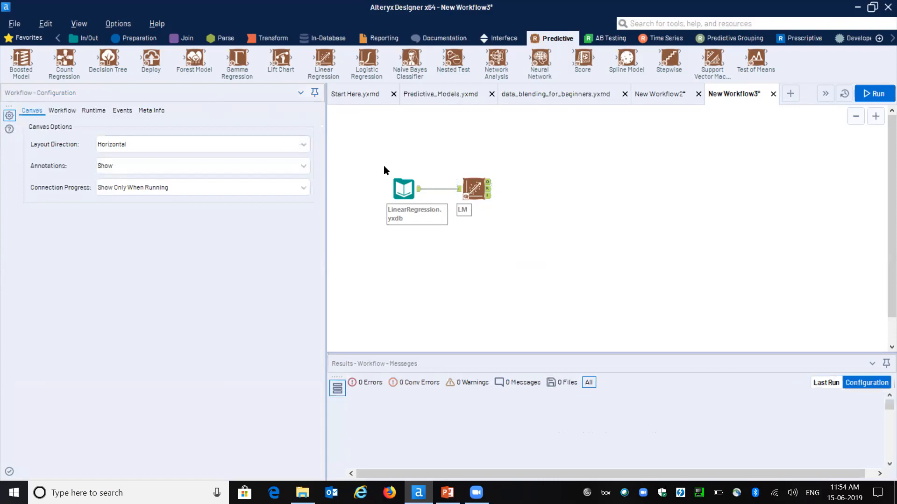
pyautogui.rightClick(471, 193)
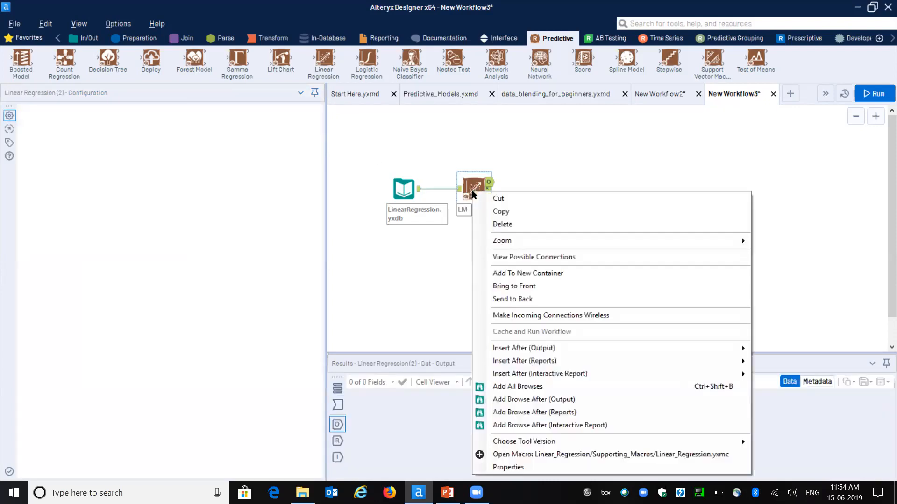
pyautogui.click(512, 387)
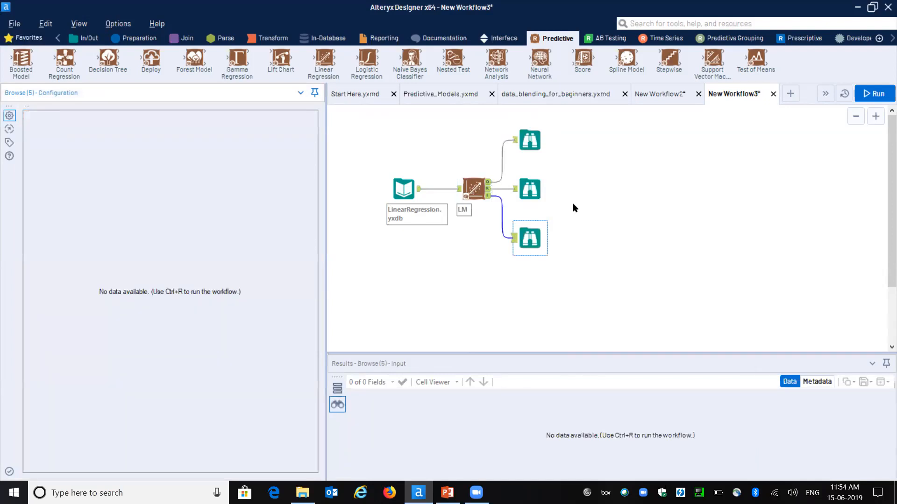
pyautogui.click(677, 201)
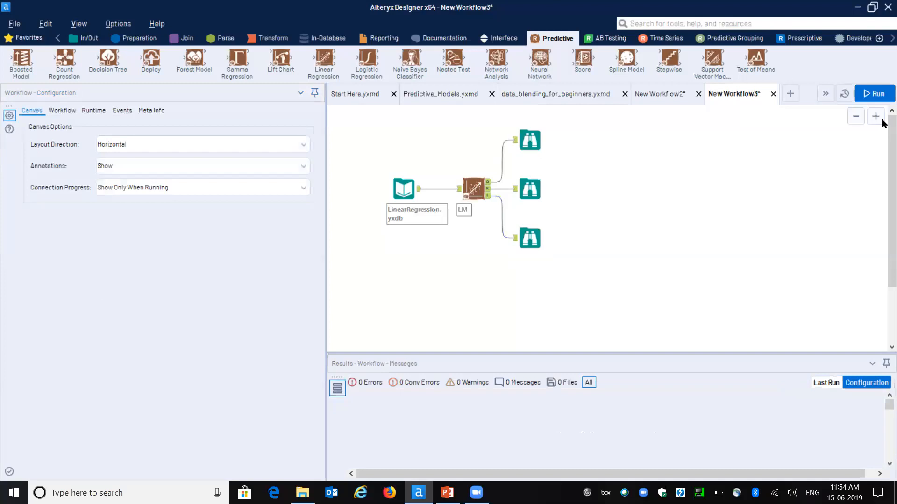
# - Run the workflow and examine the Linear Regression tool's error messages and its list of predictor variables
pyautogui.click(874, 93)
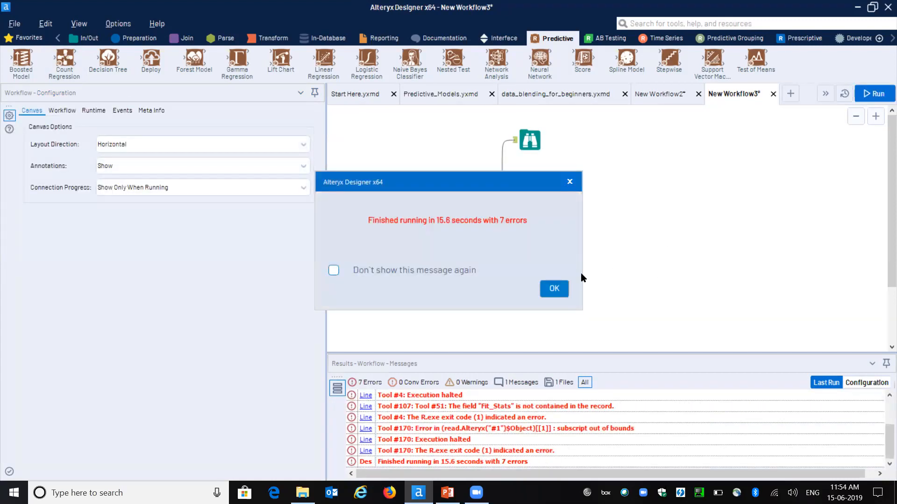
pyautogui.click(553, 289)
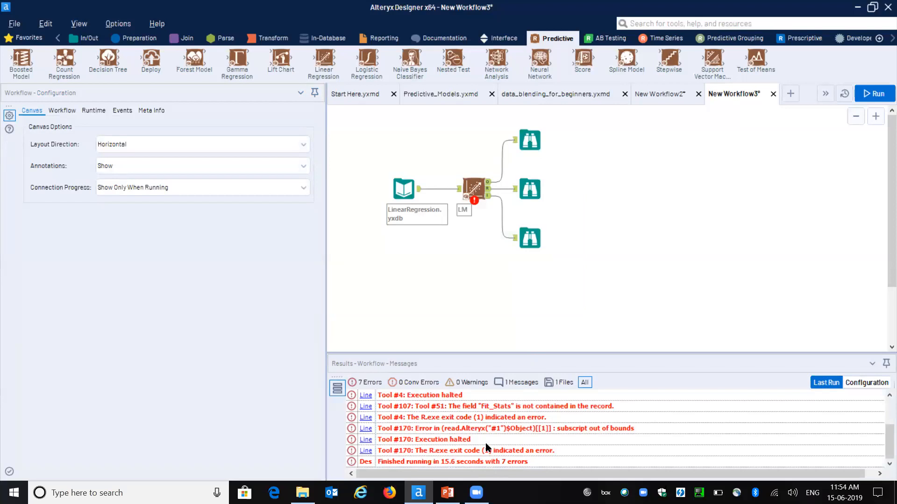
pyautogui.click(473, 189)
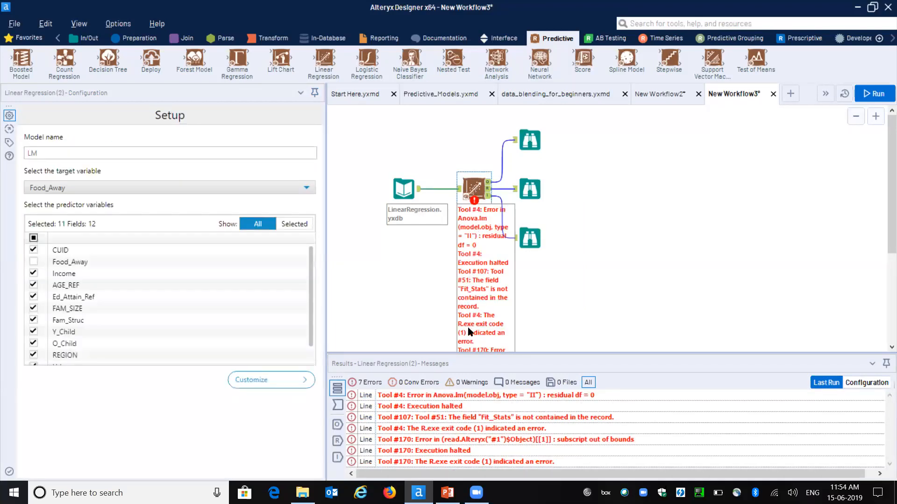
pyautogui.scroll(-2, 467, 332)
pyautogui.scroll(2, 469, 331)
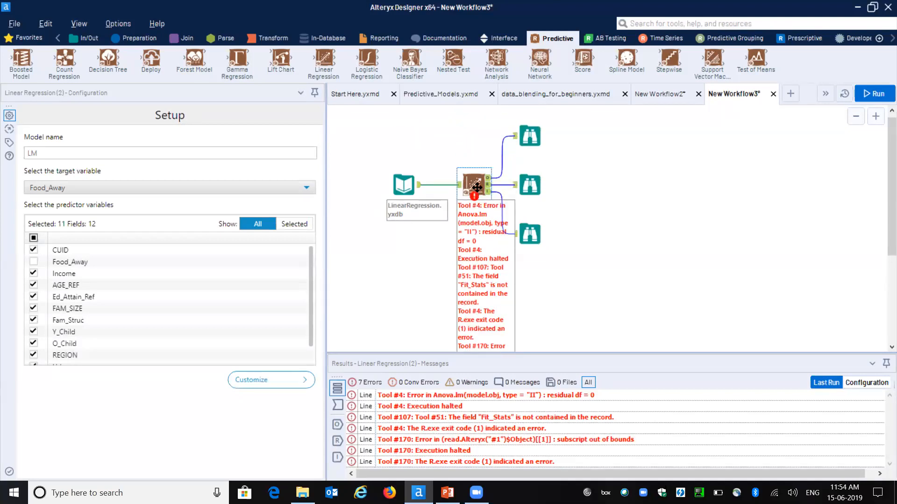
pyautogui.scroll(-1, 88, 310)
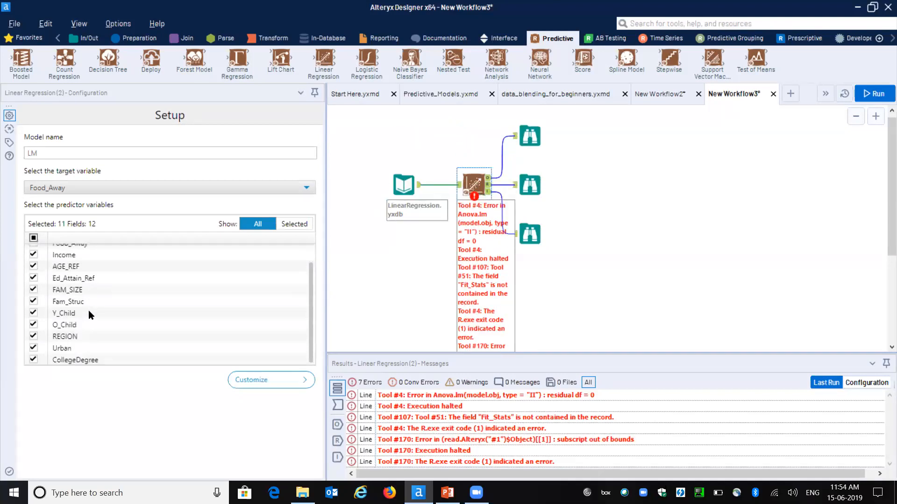
pyautogui.scroll(1, 46, 360)
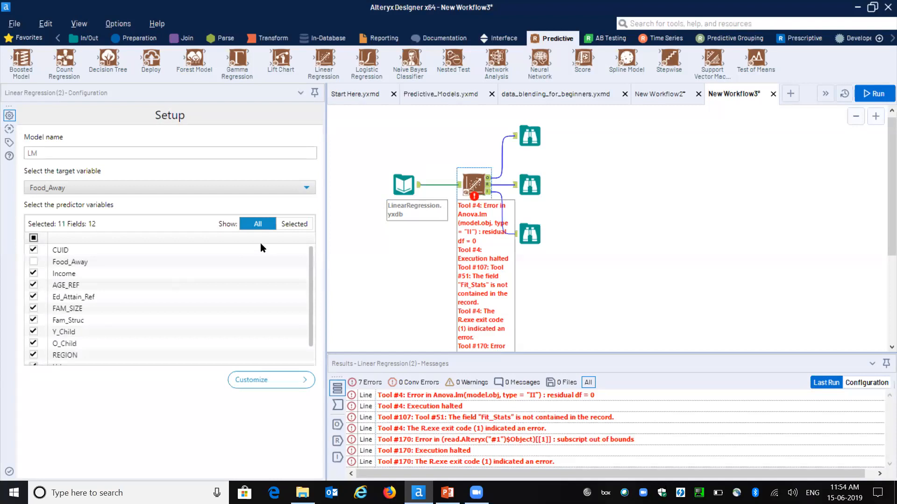
# - Limit the LM model's predictor variables to Income, Ed_Attain_Ref and FAM_SIZE, and rerun the workflow
pyautogui.click(33, 251)
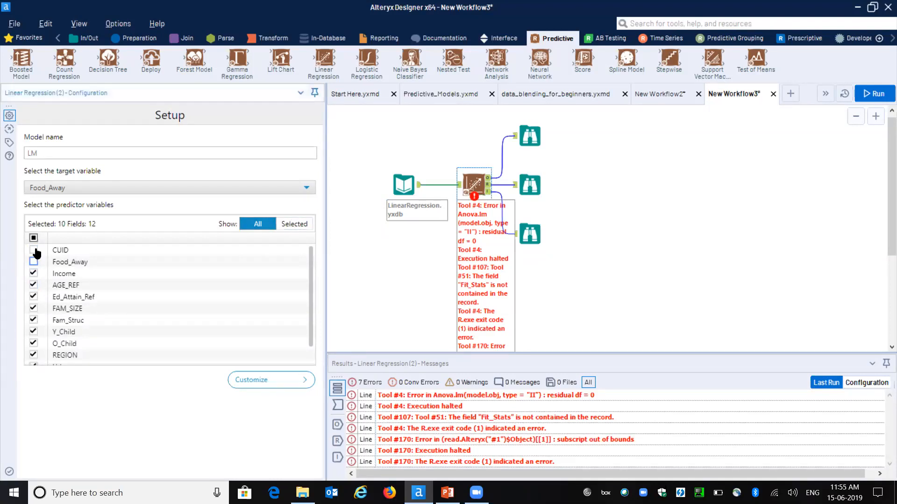
pyautogui.click(33, 237)
pyautogui.click(34, 262)
pyautogui.click(33, 273)
pyautogui.click(33, 261)
pyautogui.click(33, 297)
pyautogui.click(33, 308)
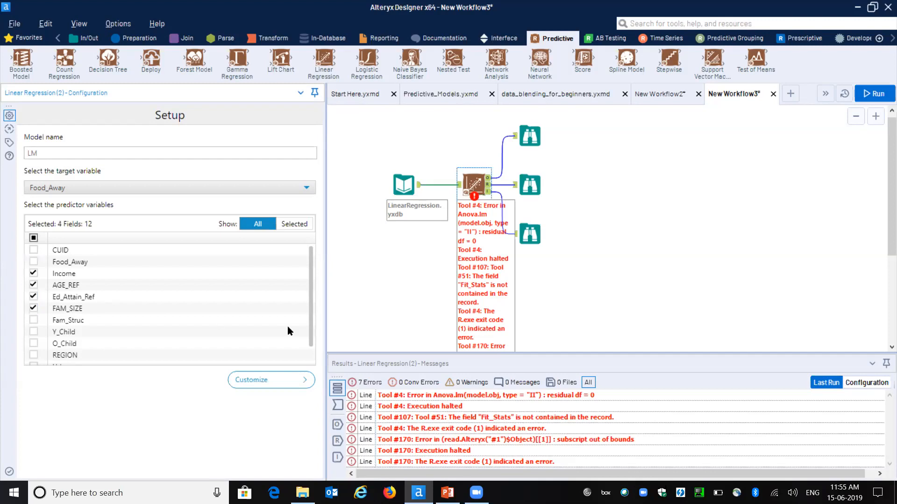
pyautogui.click(659, 272)
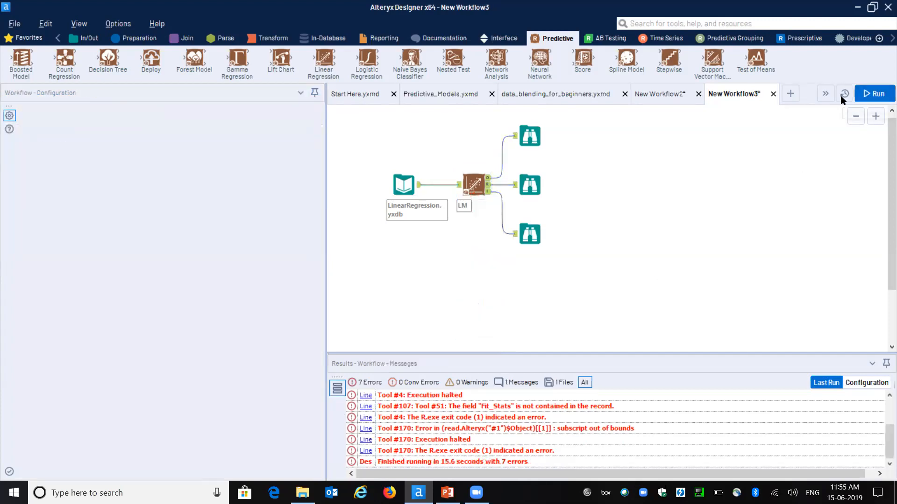
pyautogui.click(860, 94)
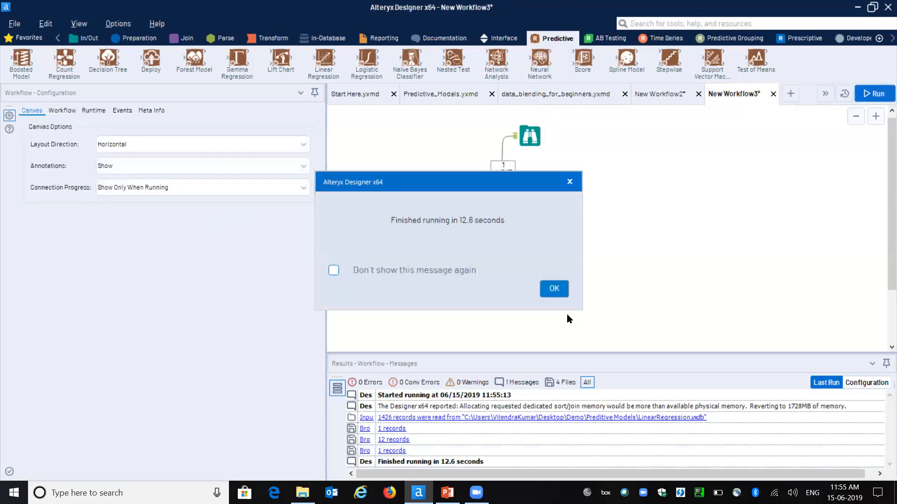
pyautogui.click(554, 289)
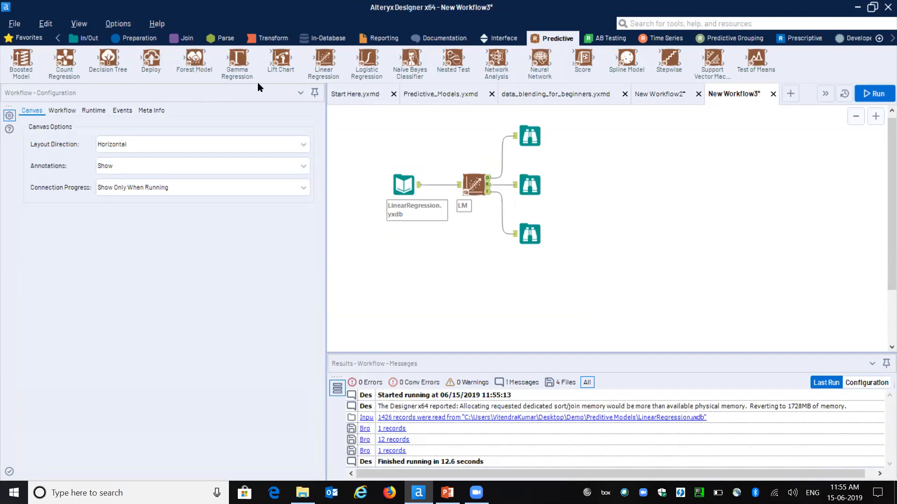
# - Open the Linear Regression tool's supporting macro Linear_Regression.yxmc and dismiss the HTML interface notice
pyautogui.rightClick(332, 58)
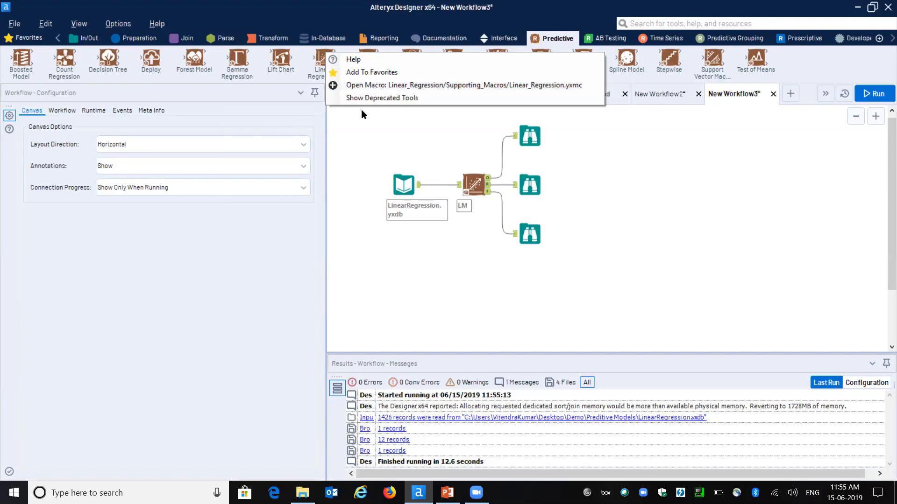
pyautogui.click(363, 157)
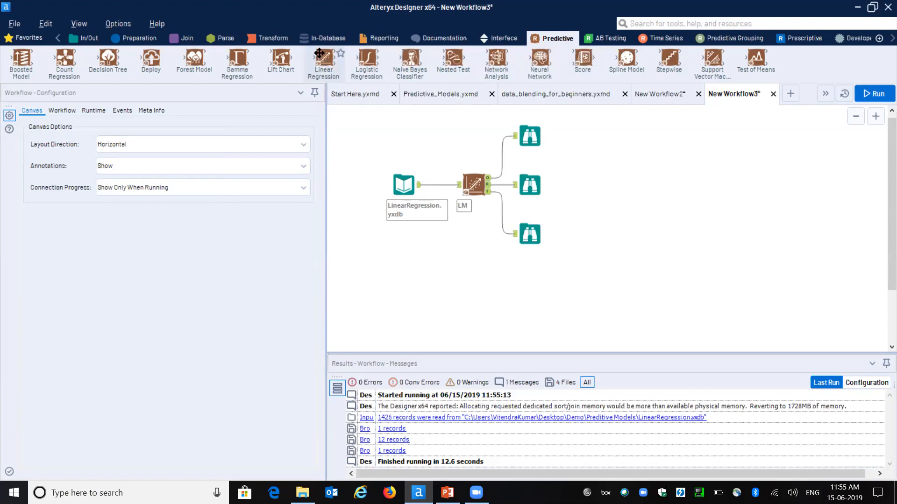
pyautogui.rightClick(318, 53)
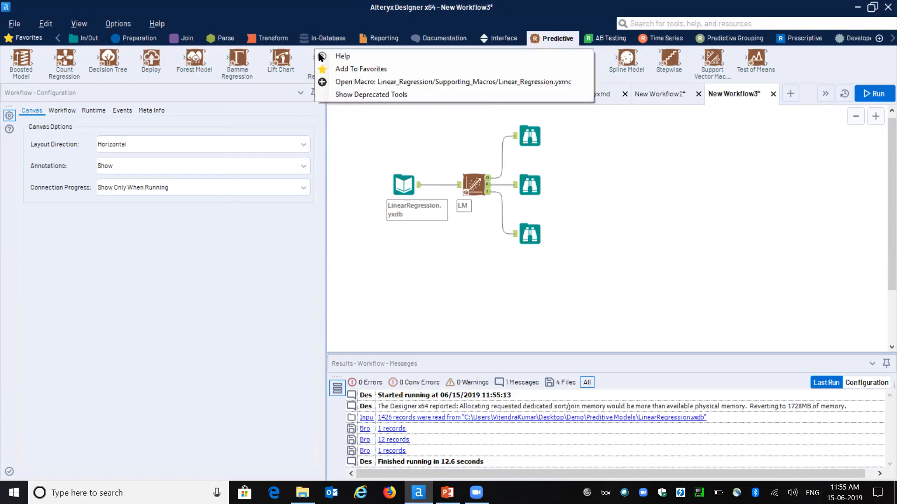
pyautogui.click(367, 83)
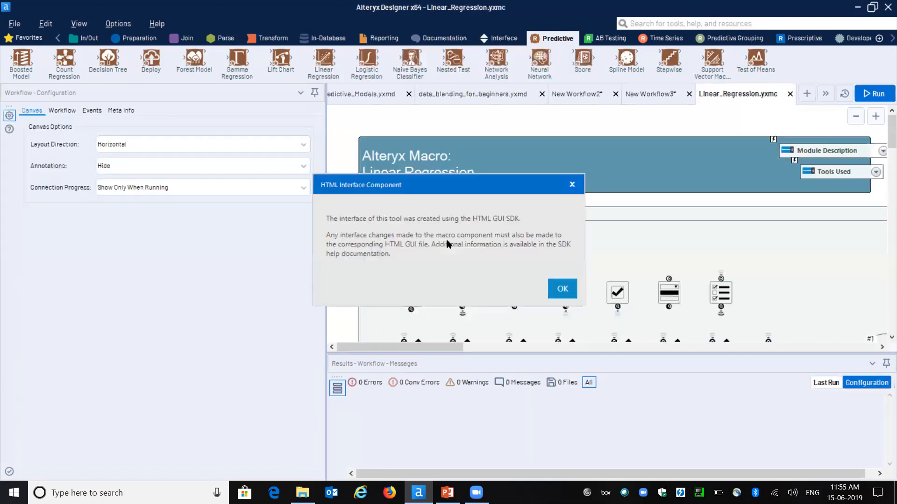
pyautogui.click(562, 289)
# - Examine the tools inside the Linear_Regression.yxmc macro and the code of its central R tool, and close the macro
pyautogui.scroll(-3, 490, 242)
pyautogui.scroll(-8, 489, 237)
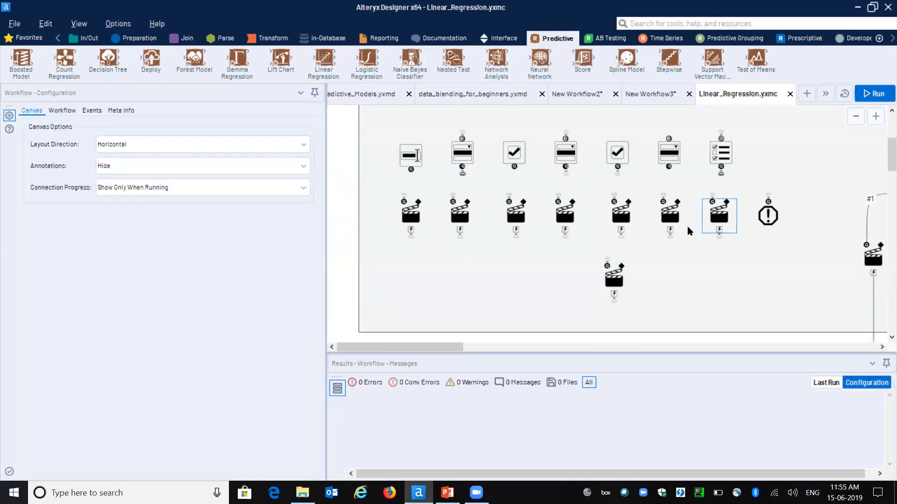
pyautogui.scroll(-3, 537, 190)
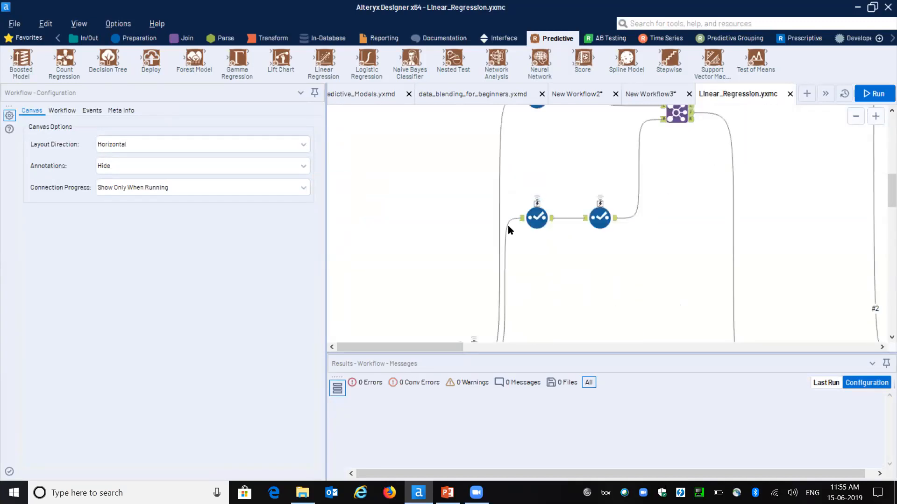
pyautogui.scroll(4, 508, 226)
pyautogui.moveTo(441, 353); pyautogui.dragTo(586, 411)
pyautogui.click(580, 247)
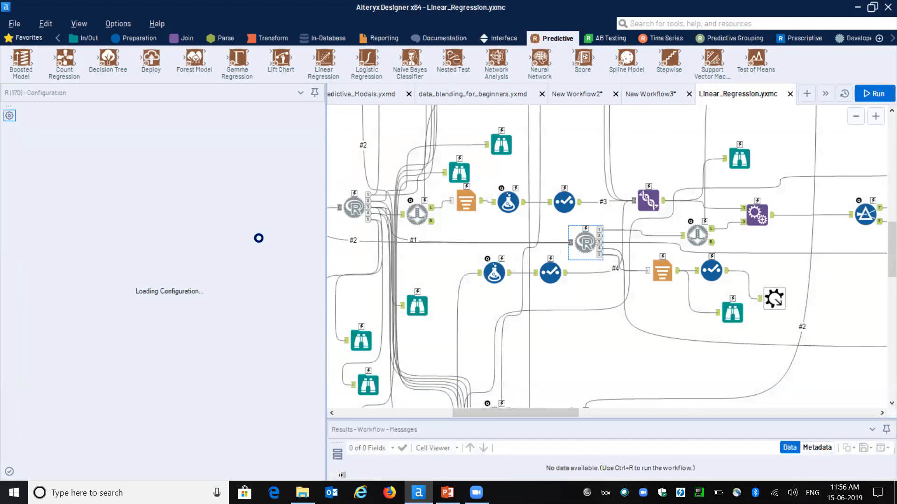
pyautogui.scroll(-15, 175, 236)
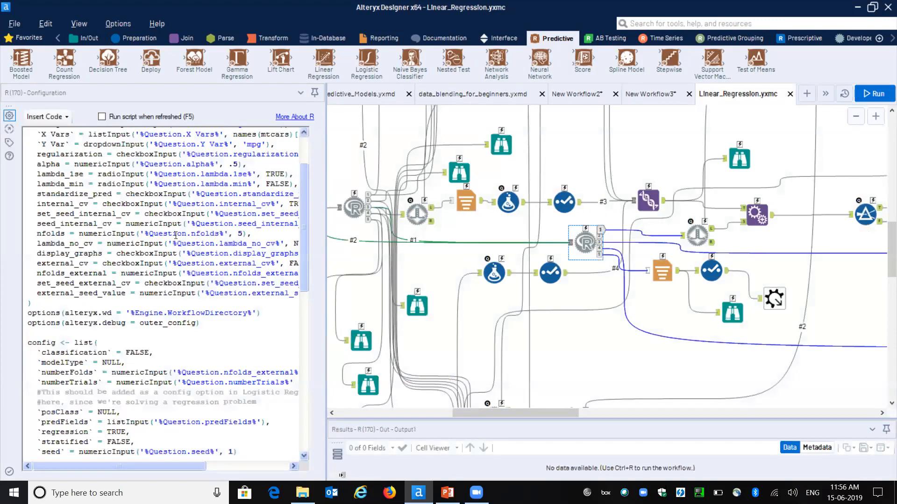
pyautogui.scroll(15, 175, 239)
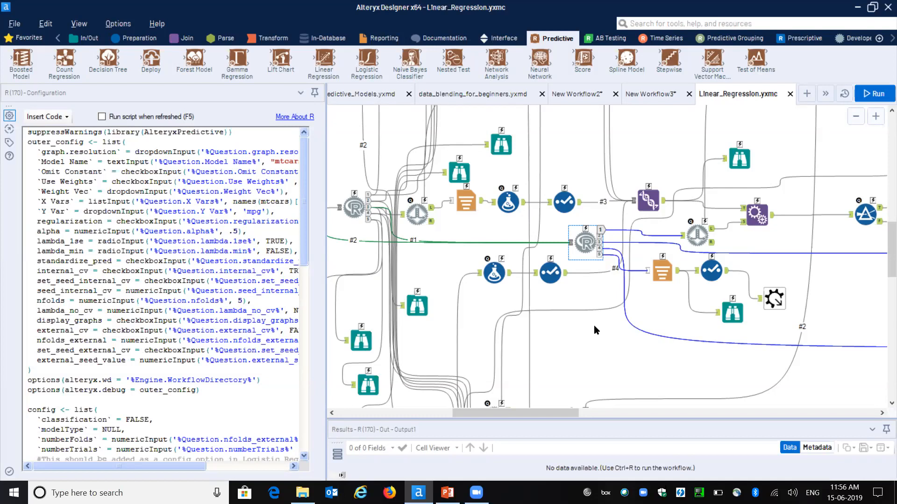
pyautogui.scroll(-3, 595, 326)
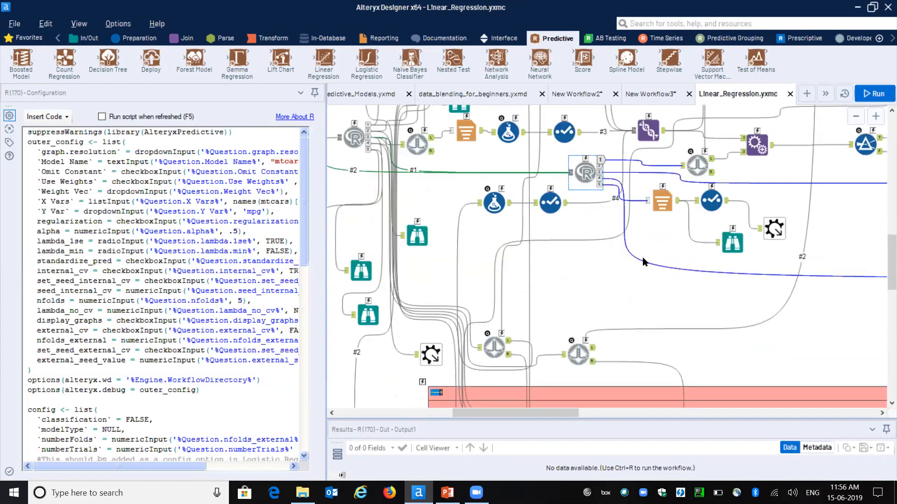
pyautogui.scroll(3, 645, 259)
pyautogui.click(789, 95)
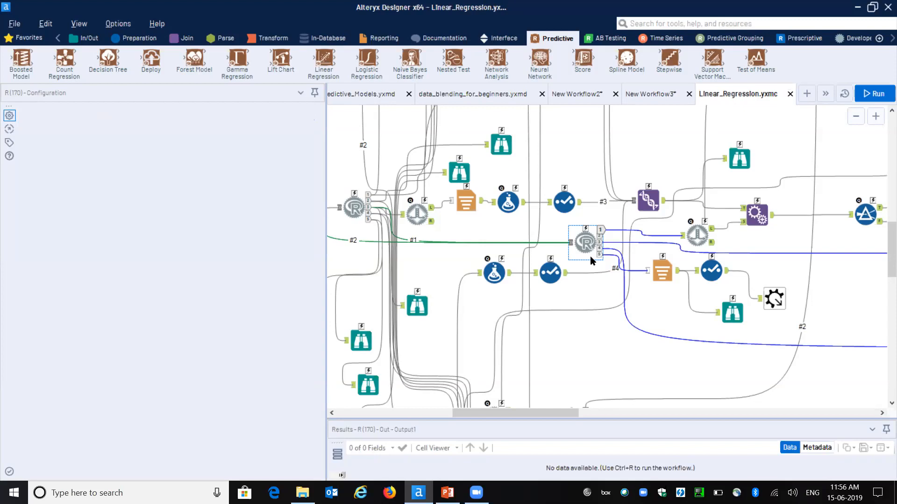
pyautogui.click(471, 288)
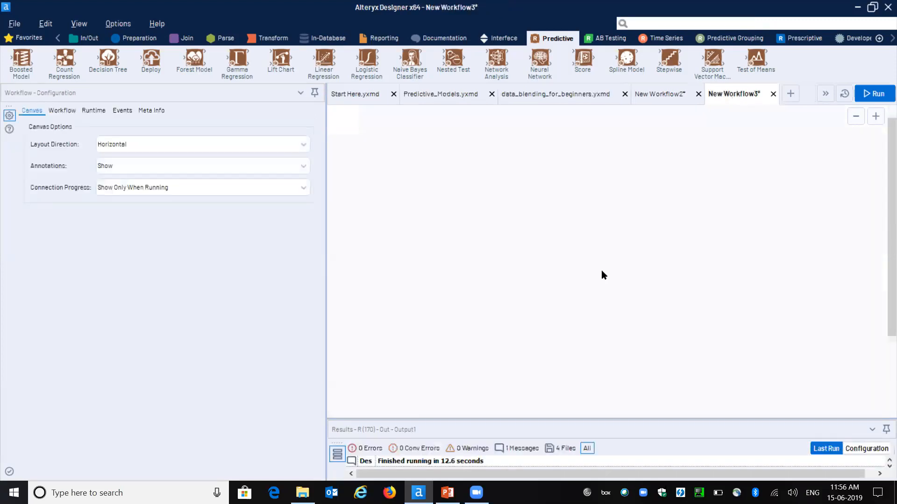
# - Add a Python tool and an R tool from the Developer category to empty areas of the New Workflow3 canvas
pyautogui.click(848, 44)
pyautogui.moveTo(771, 59); pyautogui.dragTo(657, 279)
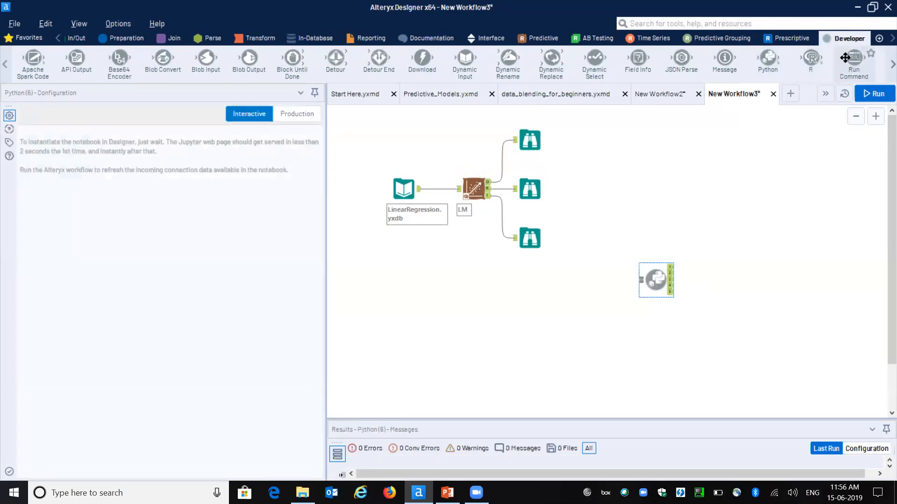
pyautogui.moveTo(252, 118)
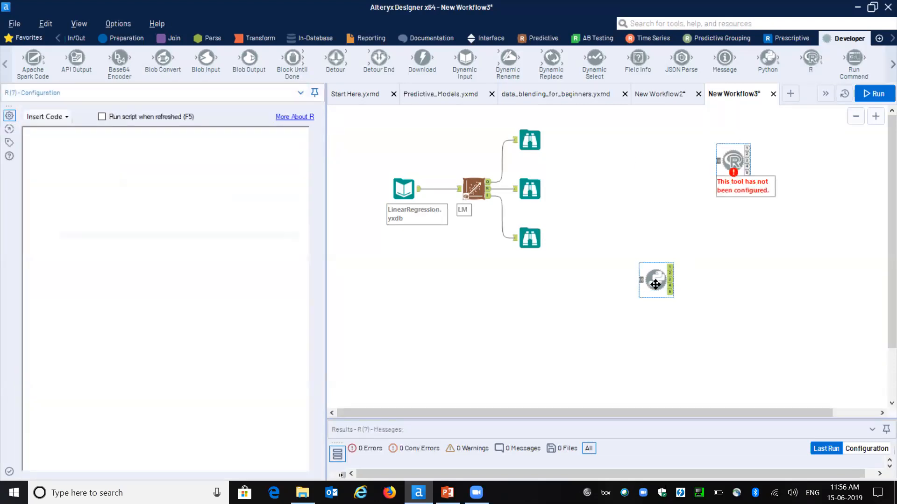
# - Examine the Python tool's notebook and its code cell with the Alteryx import statement, leaving the code unedited
pyautogui.click(655, 284)
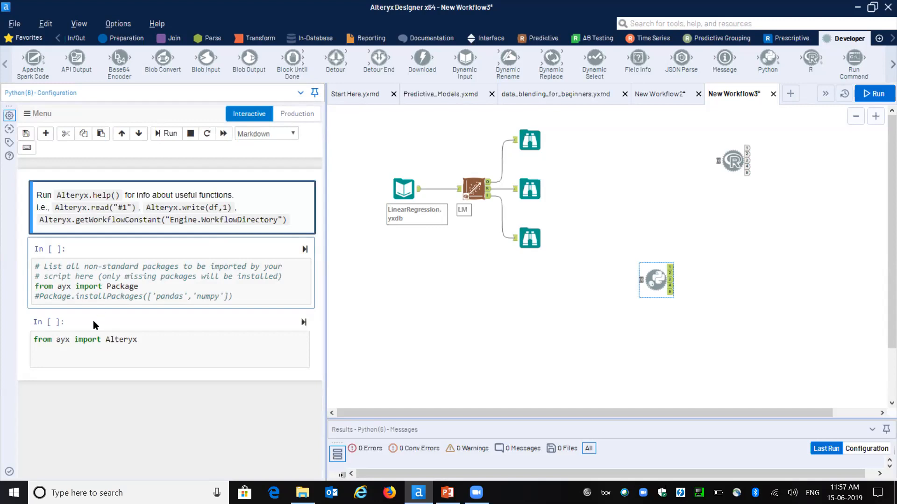
pyautogui.click(156, 355)
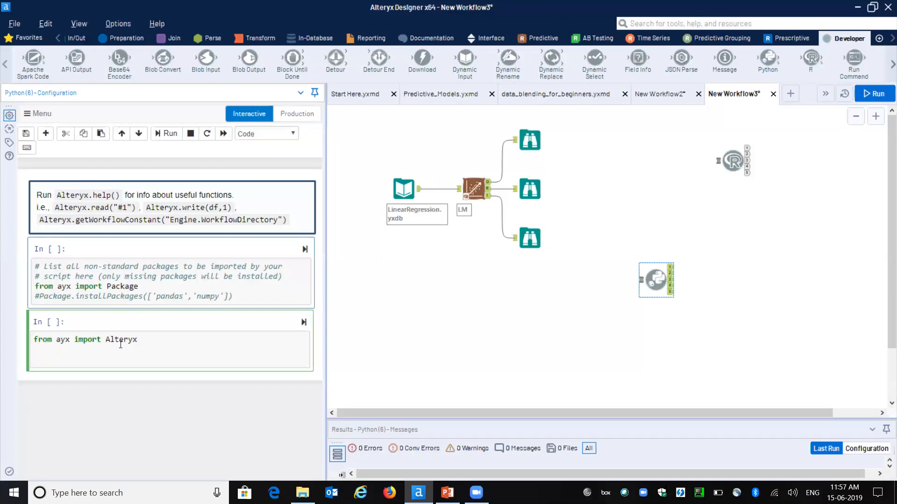
pyautogui.moveTo(143, 343); pyautogui.dragTo(26, 347)
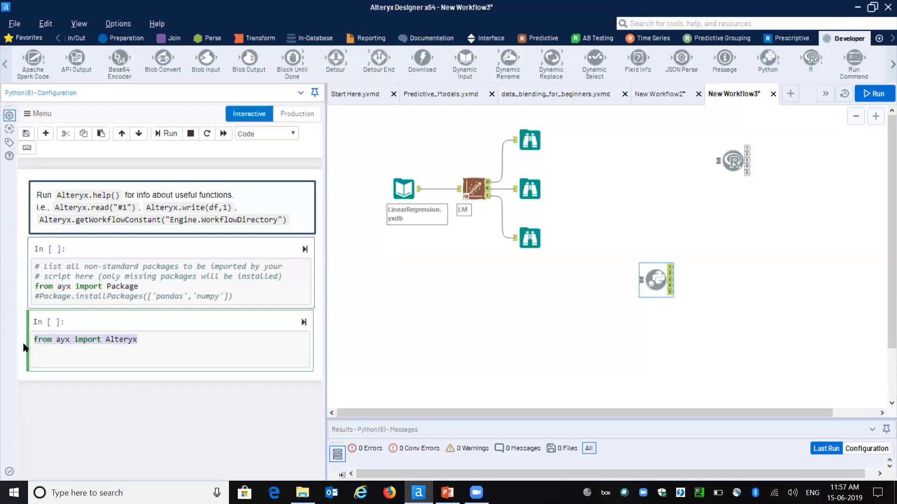
pyautogui.click(71, 361)
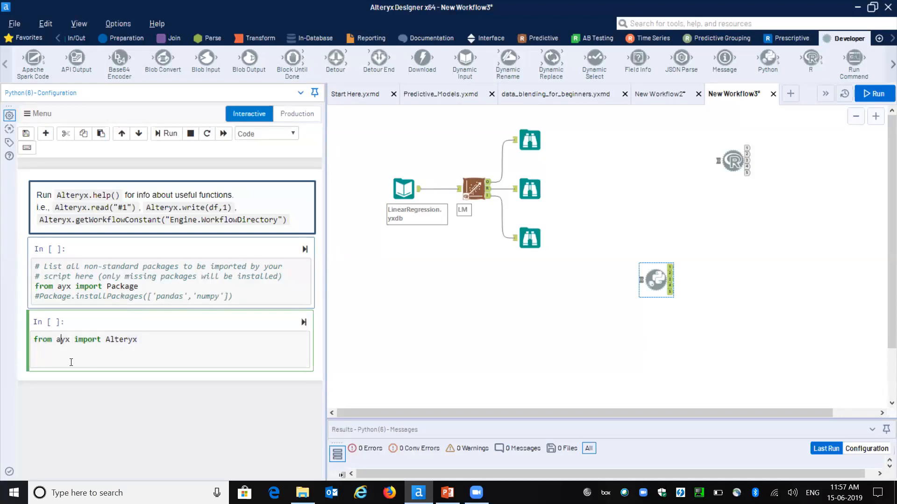
pyautogui.click(49, 354)
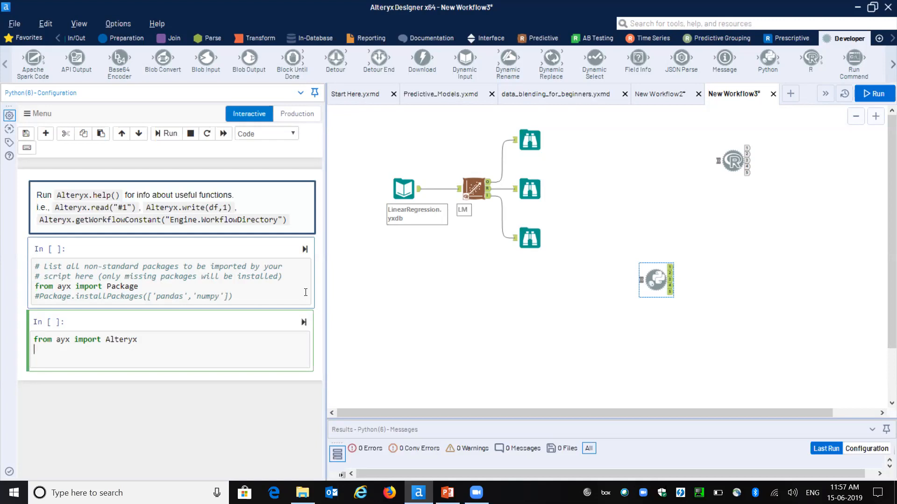
# - Delete the R and Python tools from the New Workflow3 canvas and show the Predictive tool category
pyautogui.click(727, 159)
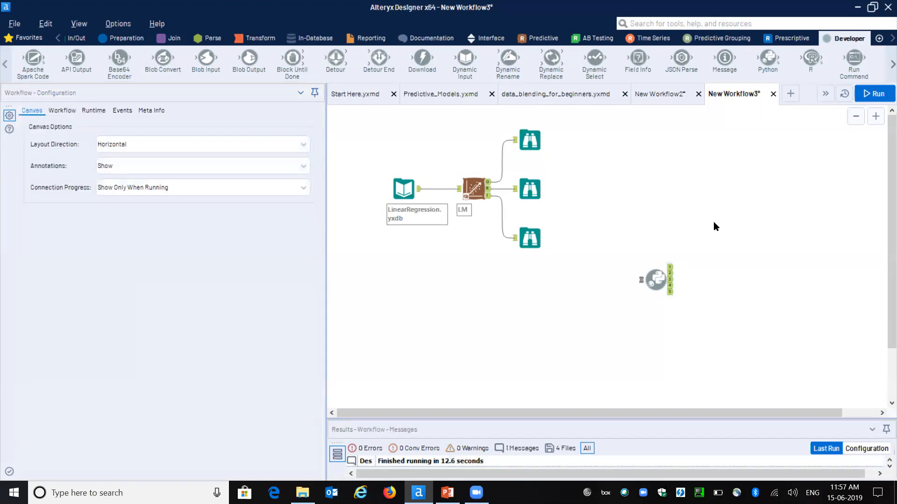
pyautogui.click(656, 281)
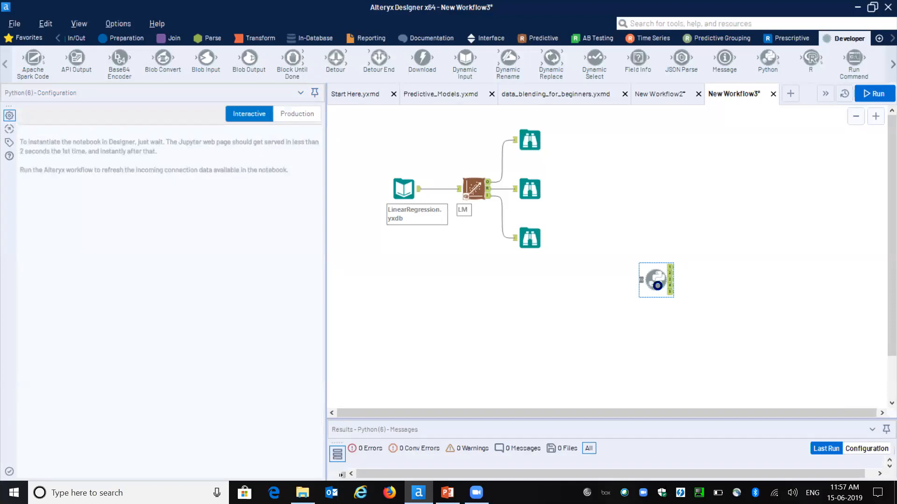
pyautogui.press('Delete')
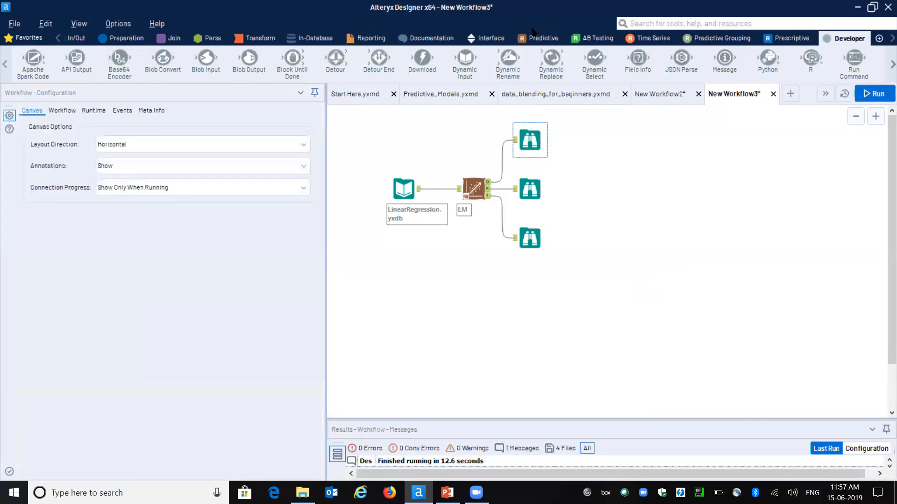
pyautogui.click(533, 36)
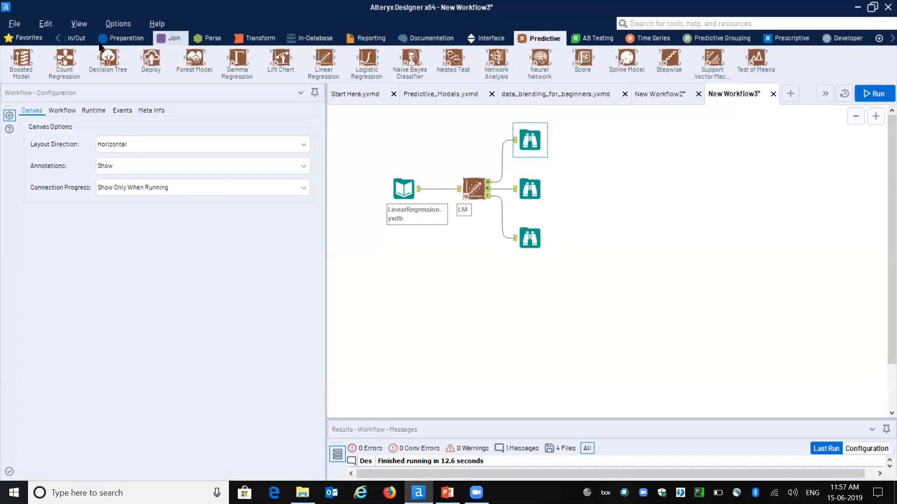
pyautogui.click(726, 201)
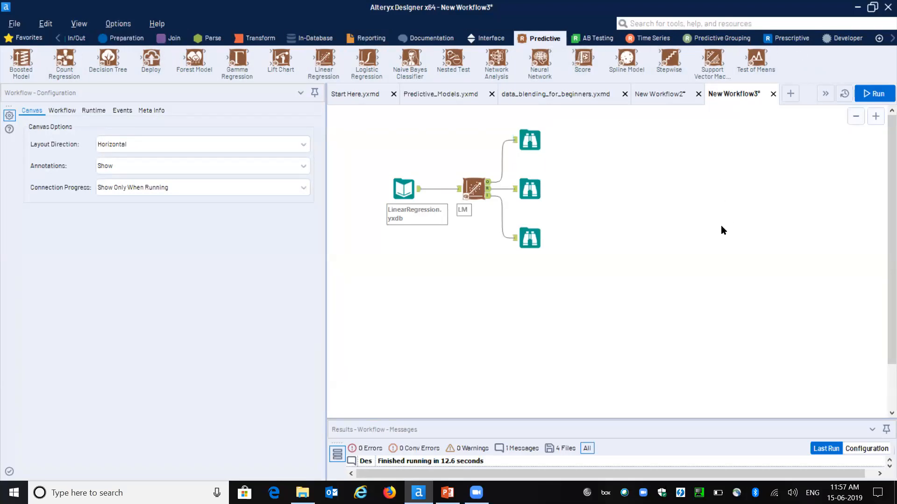
# - View the interactive regression report in the lowest Browse tool with the configuration pane widened, and narrow the pane again
pyautogui.click(537, 243)
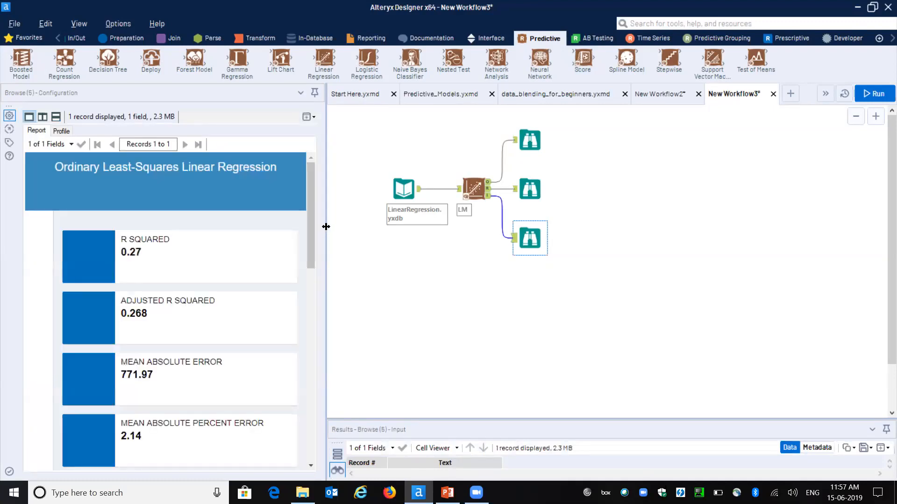
pyautogui.moveTo(325, 227); pyautogui.dragTo(579, 223)
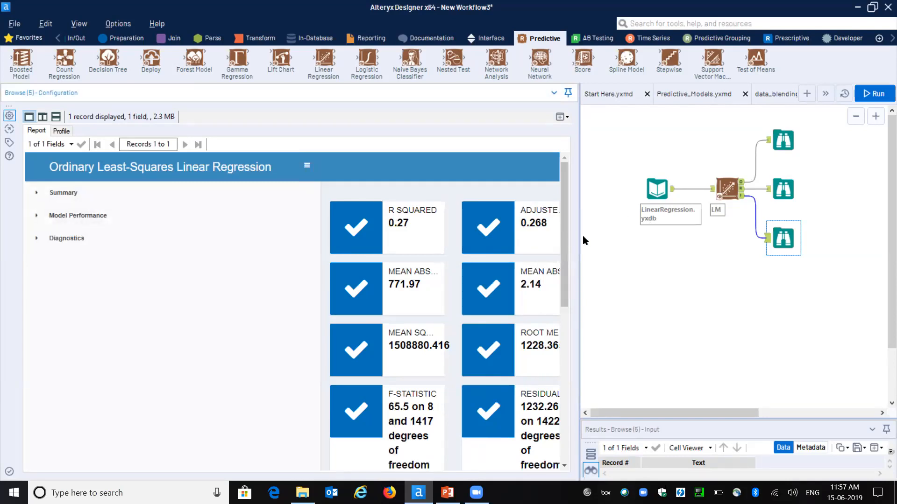
pyautogui.moveTo(579, 235); pyautogui.dragTo(248, 241)
# - Examine the middle Browse tool's linear model report in a widened pane, covering the formula, residuals, coefficients and Type II ANOVA tables
pyautogui.click(444, 188)
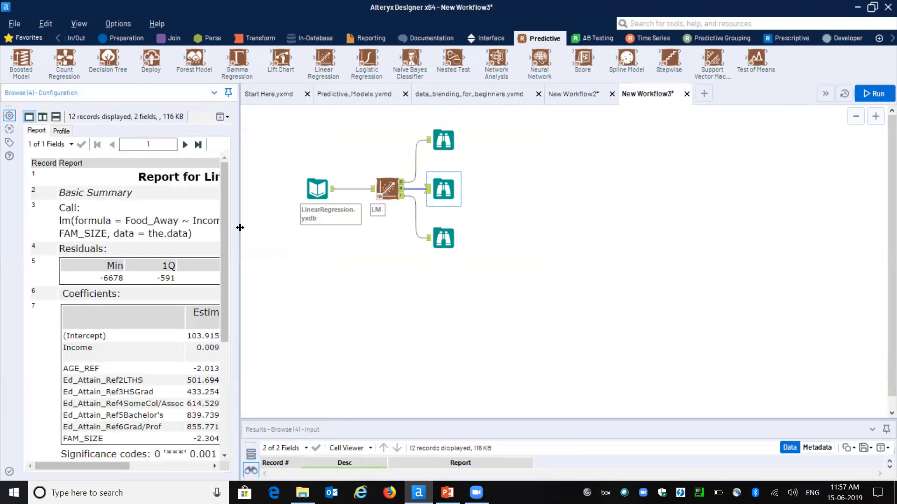
pyautogui.moveTo(241, 227); pyautogui.dragTo(579, 231)
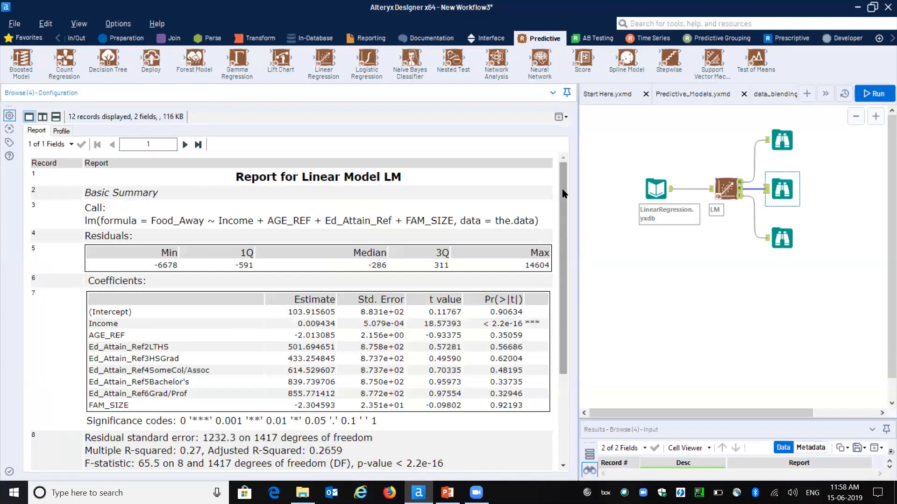
pyautogui.moveTo(564, 192); pyautogui.dragTo(553, 282)
pyautogui.scroll(2, 550, 263)
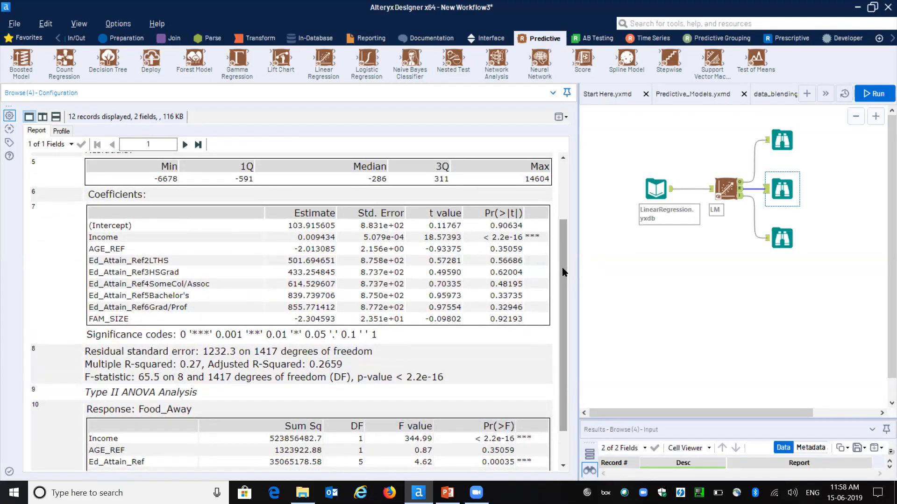
pyautogui.scroll(-2, 280, 345)
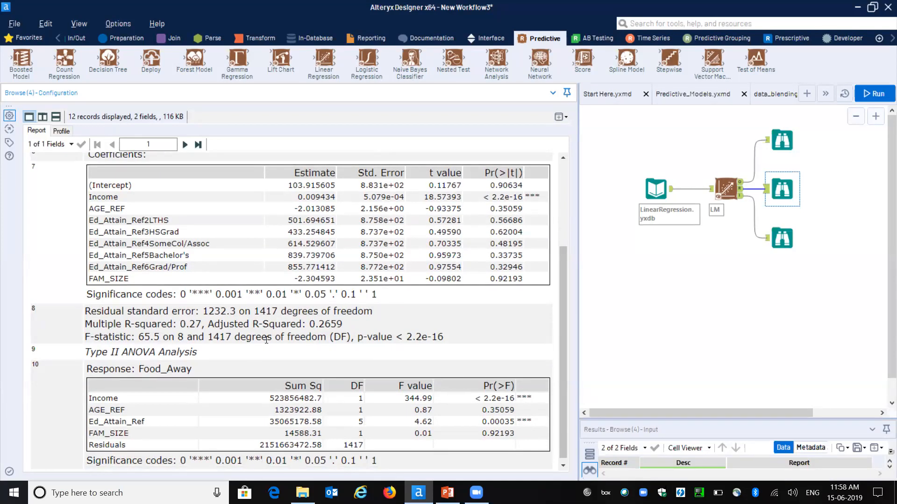
pyautogui.scroll(-1, 243, 368)
pyautogui.scroll(5, 178, 418)
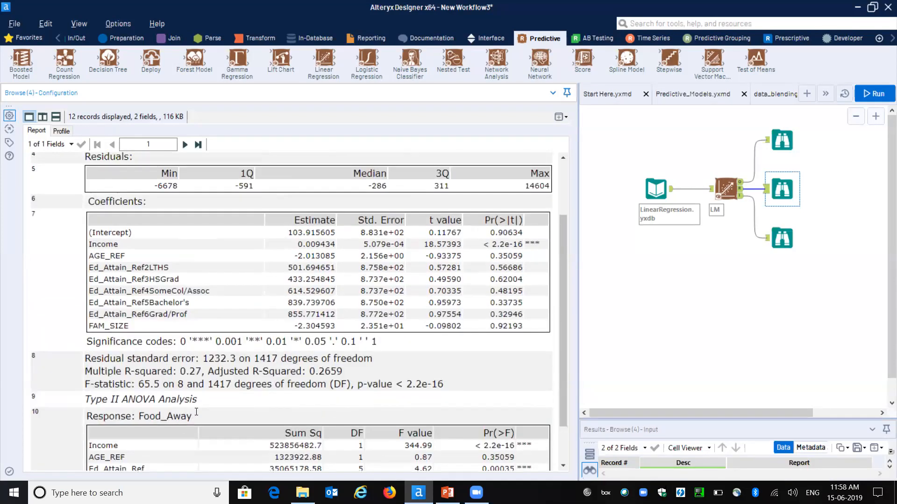
pyautogui.scroll(-5, 416, 263)
pyautogui.scroll(6, 416, 263)
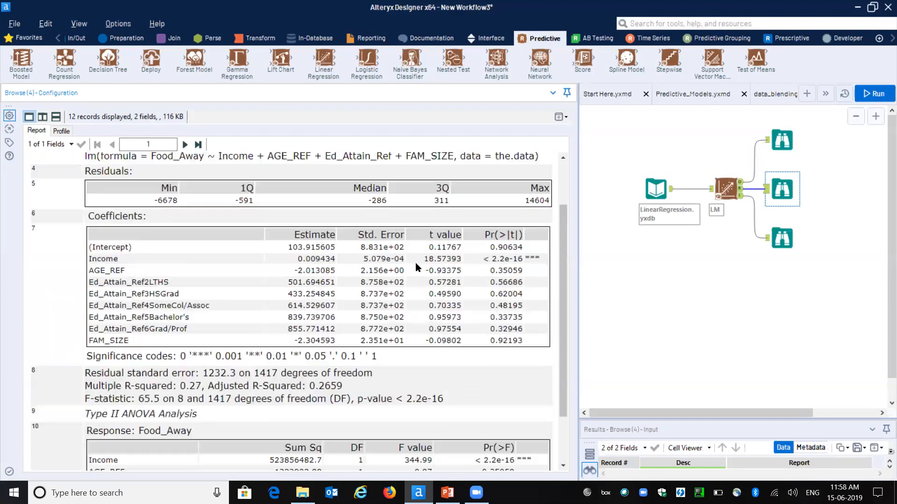
pyautogui.scroll(-5, 416, 269)
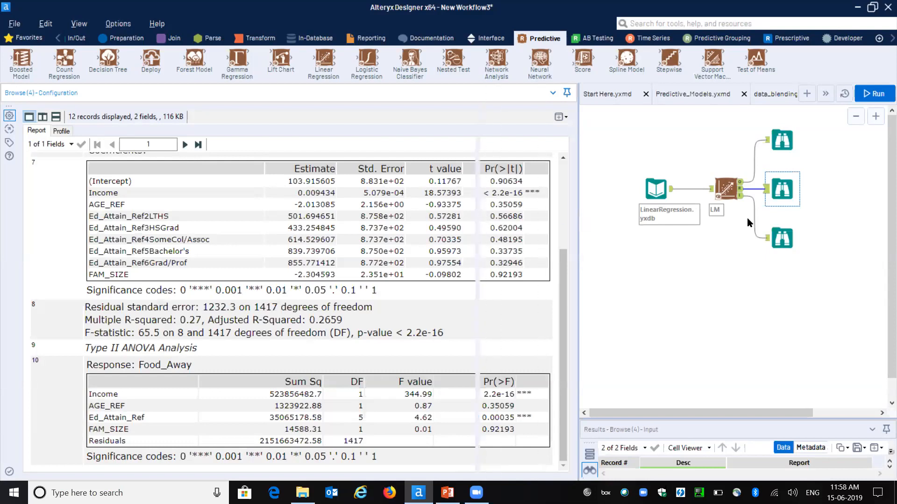
# - Open all records of the lowest Browse tool's interactive regression report in a new window and maximize it
pyautogui.click(782, 238)
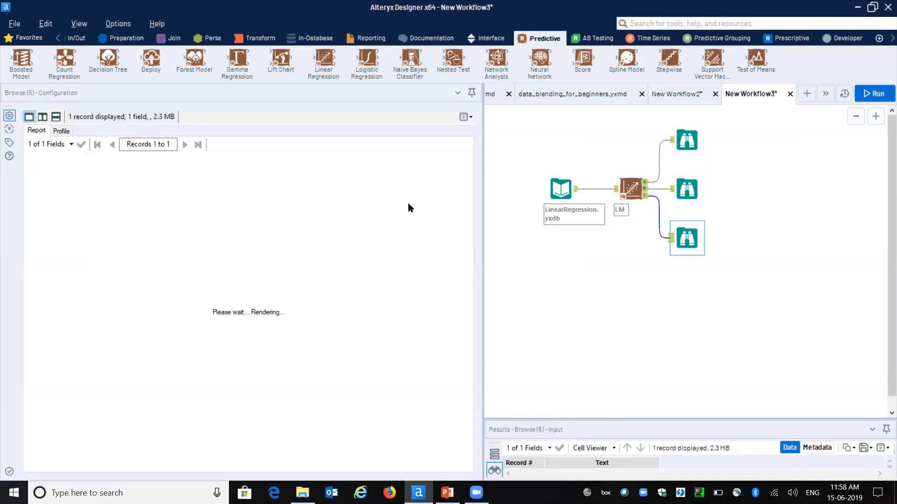
pyautogui.click(468, 116)
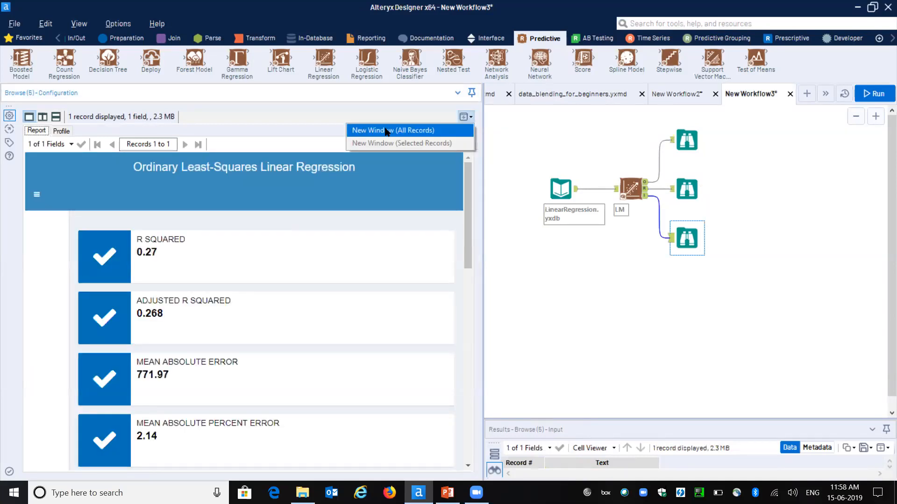
pyautogui.click(421, 131)
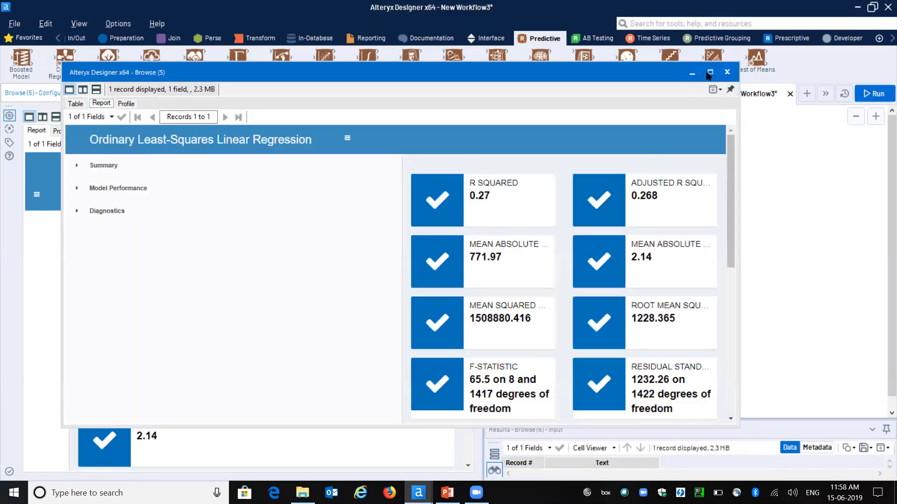
pyautogui.click(710, 72)
# - Examine the report's summary metrics and the variable table with estimates, impact bars and confidence markers
pyautogui.scroll(-1, 481, 294)
pyautogui.scroll(-3, 481, 294)
pyautogui.scroll(5, 481, 294)
pyautogui.scroll(-5, 601, 373)
pyautogui.scroll(2, 617, 381)
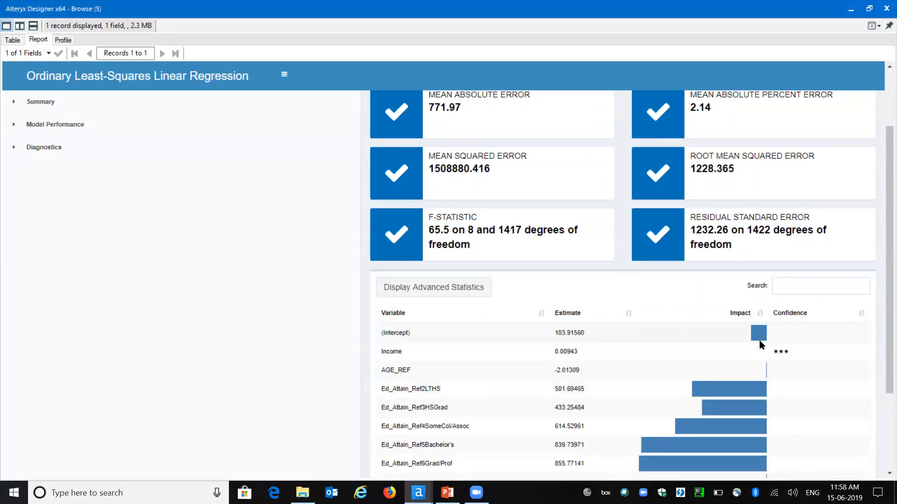
pyautogui.scroll(2, 413, 324)
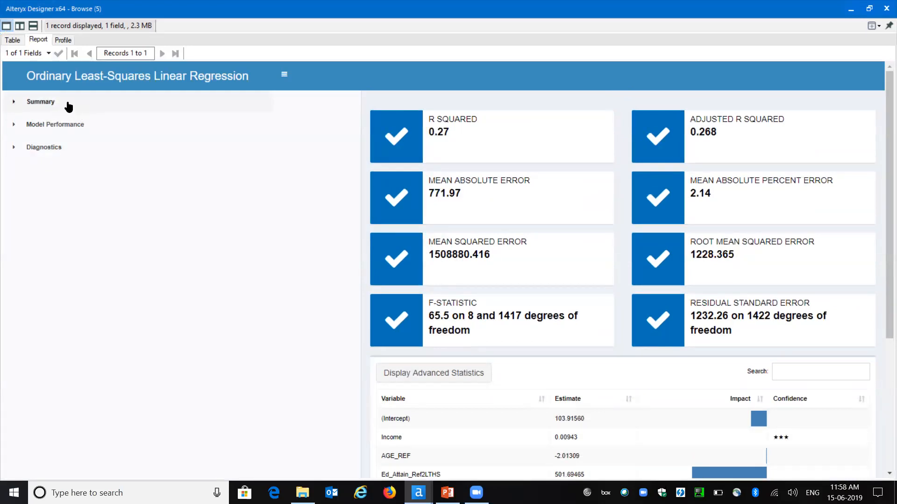
# - Examine the report's Model Performance charts and the regression diagnostics plots, and close the report window
pyautogui.click(15, 127)
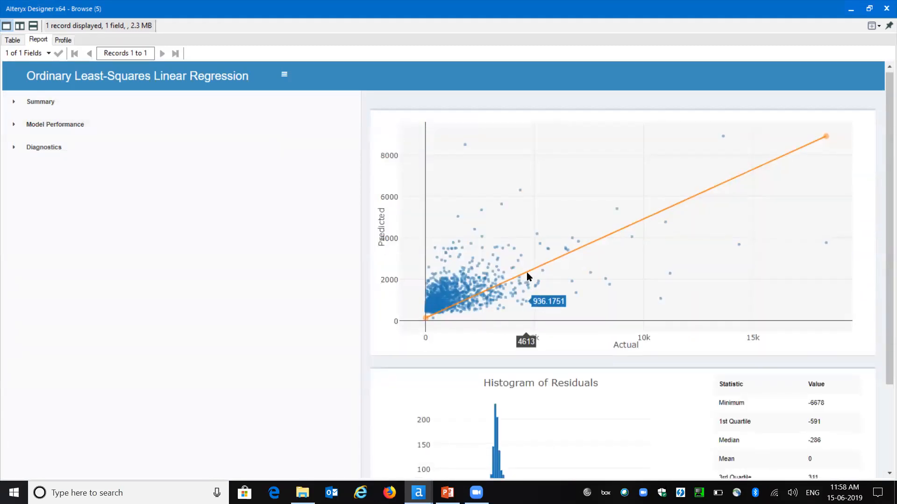
pyautogui.scroll(-2, 526, 274)
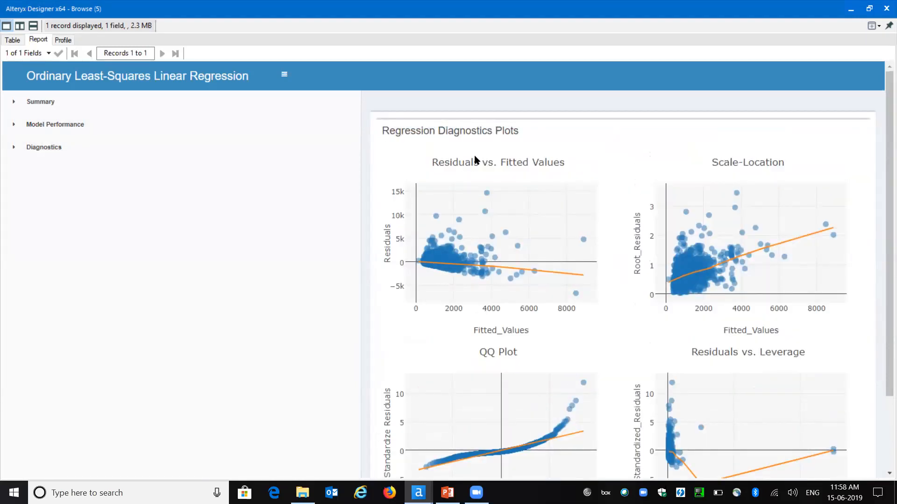
pyautogui.scroll(-2, 537, 175)
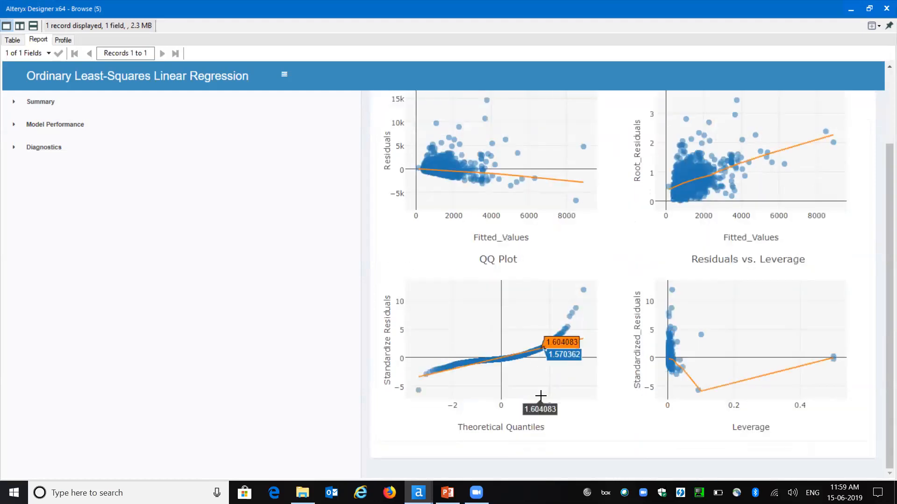
pyautogui.scroll(2, 518, 269)
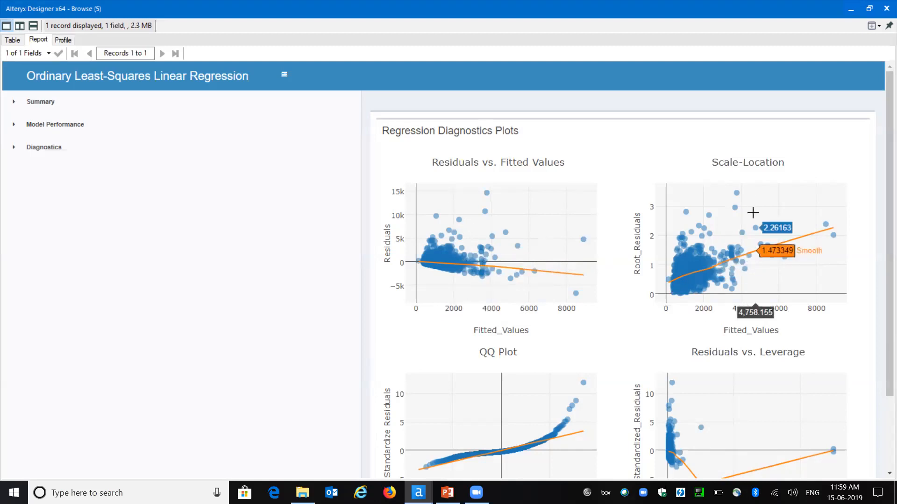
pyautogui.scroll(-2, 719, 465)
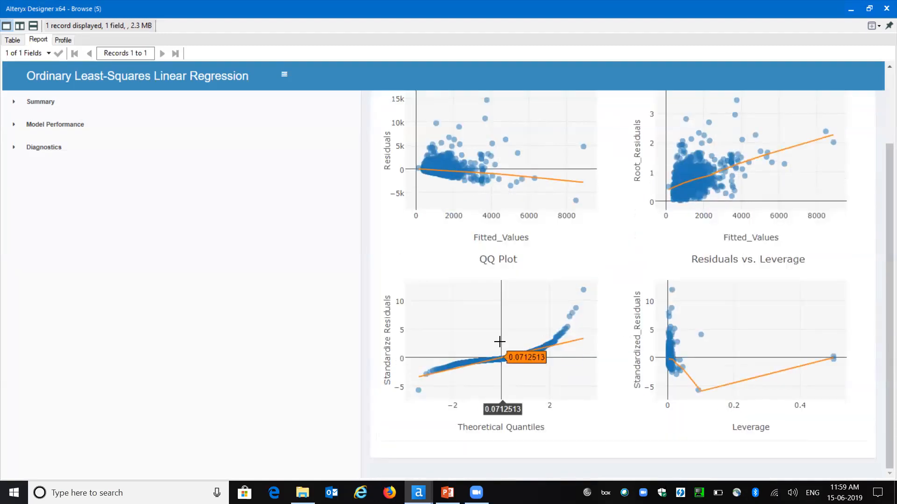
pyautogui.scroll(2, 498, 343)
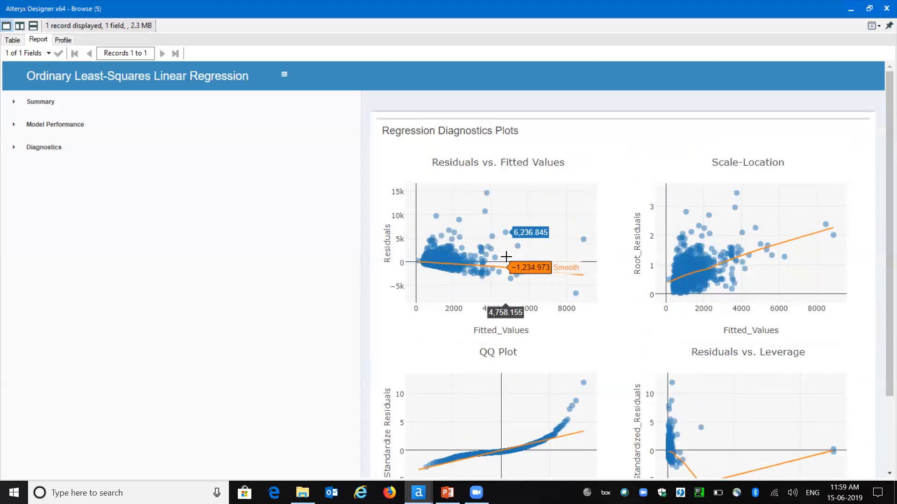
pyautogui.scroll(-2, 506, 257)
pyautogui.scroll(2, 884, 8)
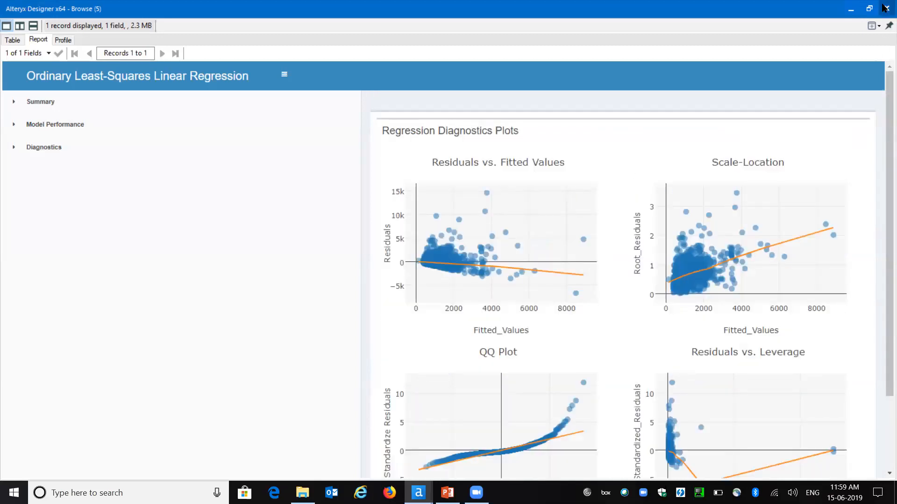
pyautogui.click(884, 8)
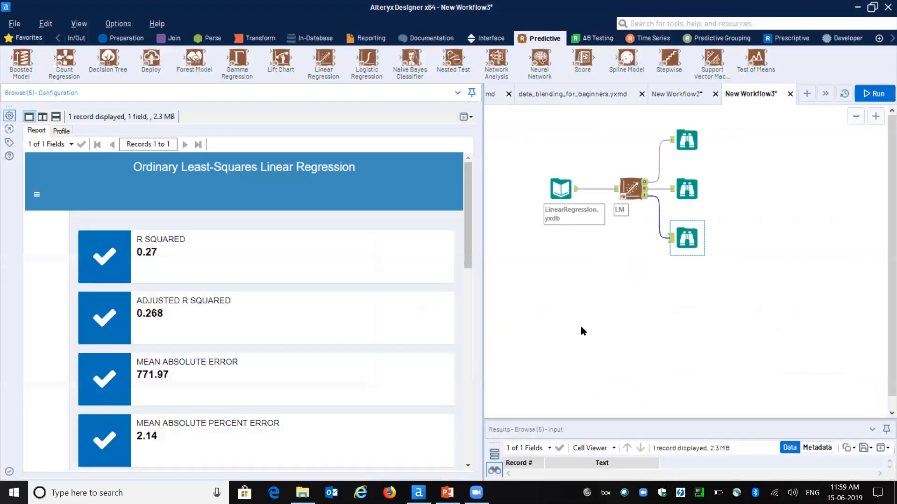
# - Narrow the configuration pane and review the Linear Regression tool's target variable and list of predictor variables
pyautogui.scroll(-1, 484, 273)
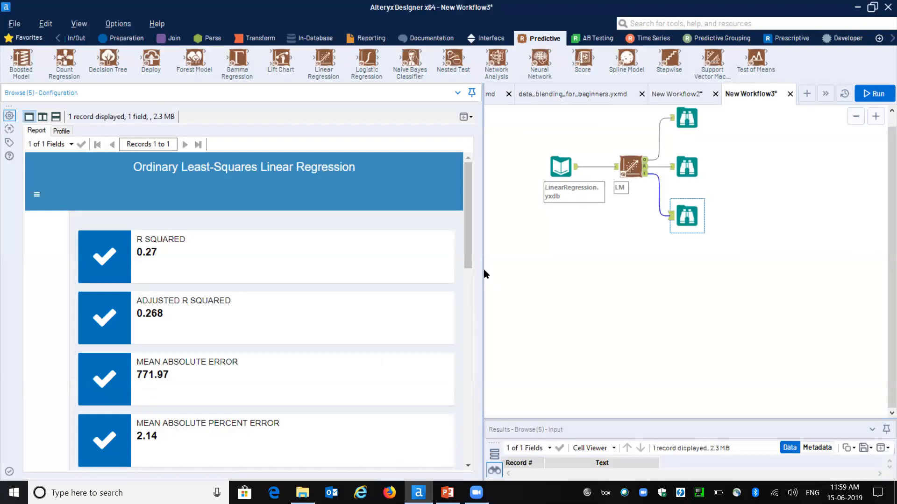
pyautogui.moveTo(480, 266); pyautogui.dragTo(346, 266)
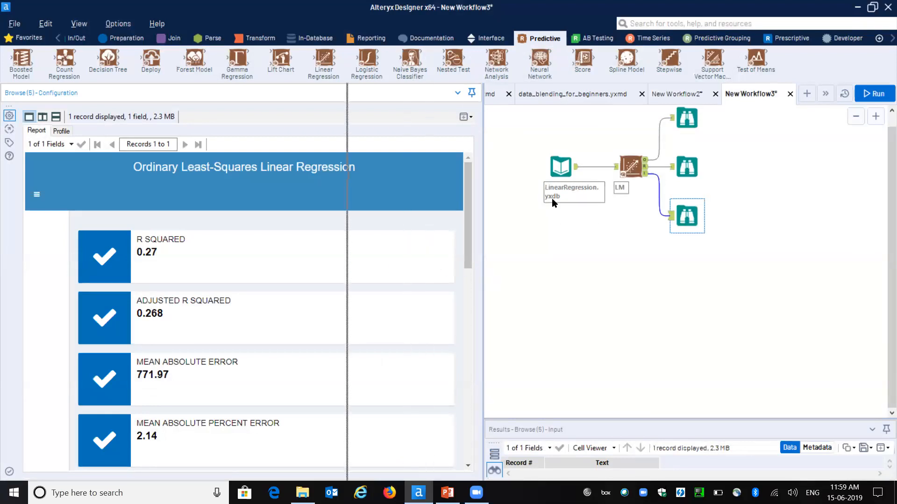
pyautogui.click(494, 166)
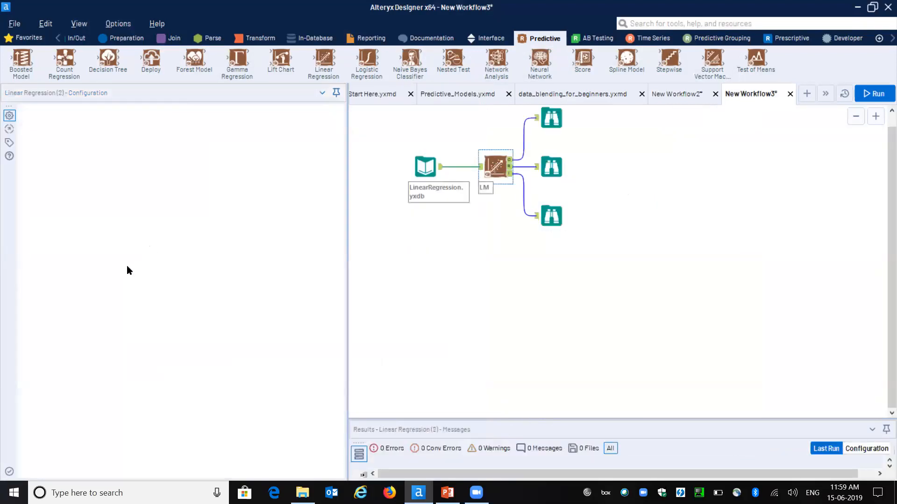
pyautogui.scroll(-1, 60, 315)
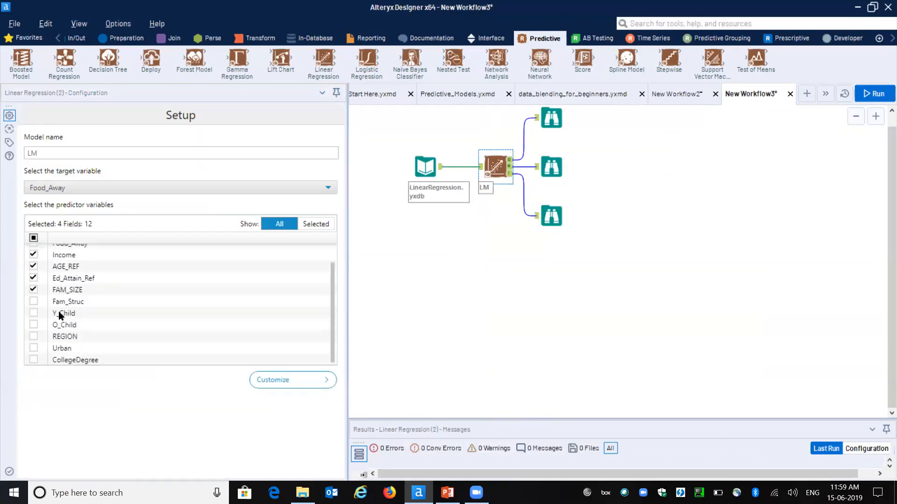
pyautogui.scroll(1, 61, 315)
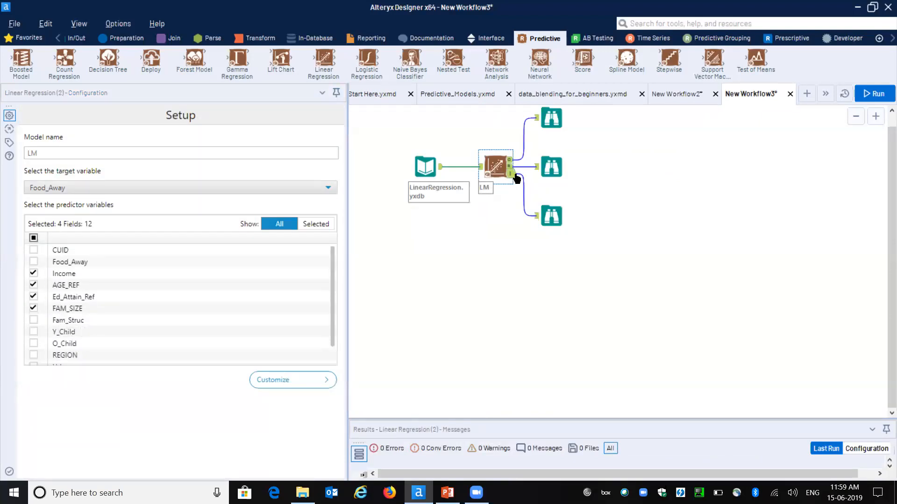
# - Show the middle Browse tool's report and highlight the Ed_Attain_Ref rows in its coefficients table
pyautogui.click(550, 168)
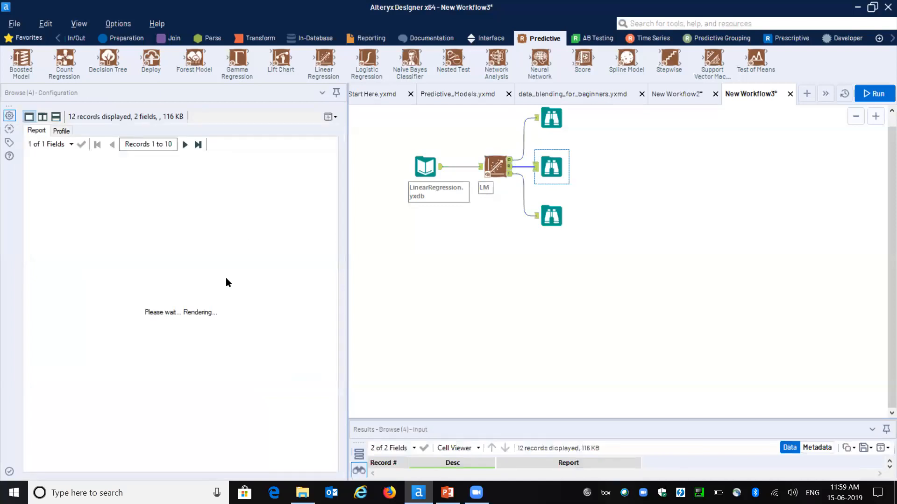
pyautogui.scroll(-3, 142, 373)
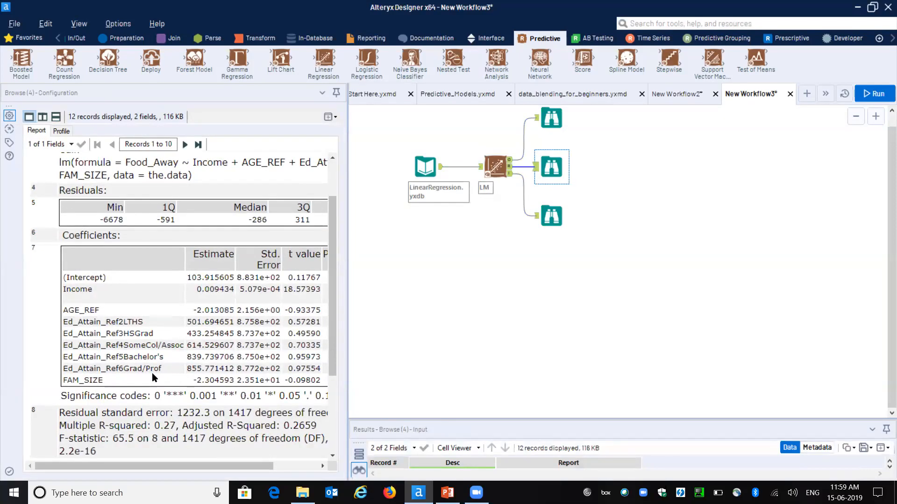
pyautogui.moveTo(165, 367); pyautogui.dragTo(69, 324)
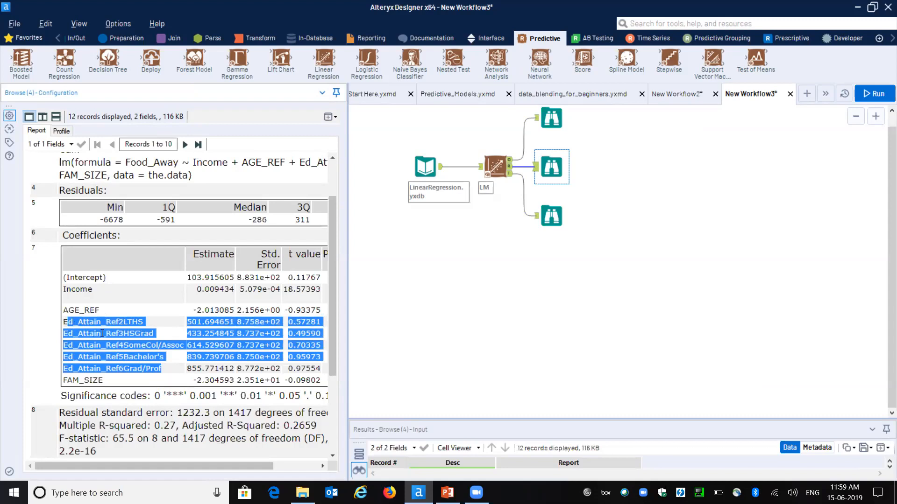
# - Show the top Browse tool's LM model object record in an enlarged results view
pyautogui.click(90, 332)
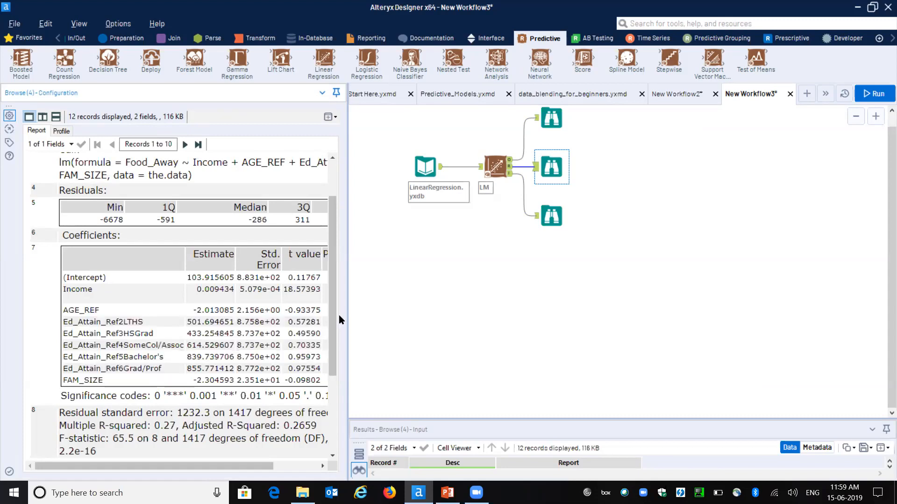
pyautogui.moveTo(349, 299); pyautogui.dragTo(324, 300)
pyautogui.click(604, 270)
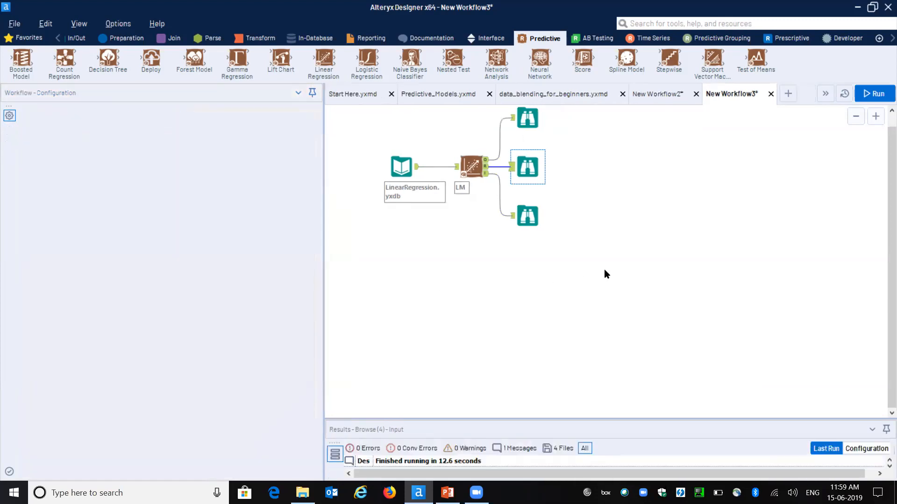
pyautogui.click(527, 118)
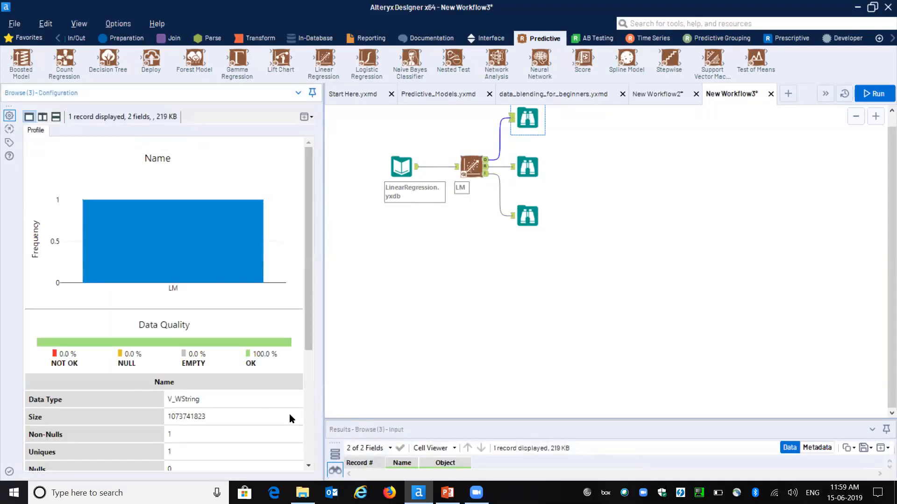
pyautogui.moveTo(474, 420); pyautogui.dragTo(461, 304)
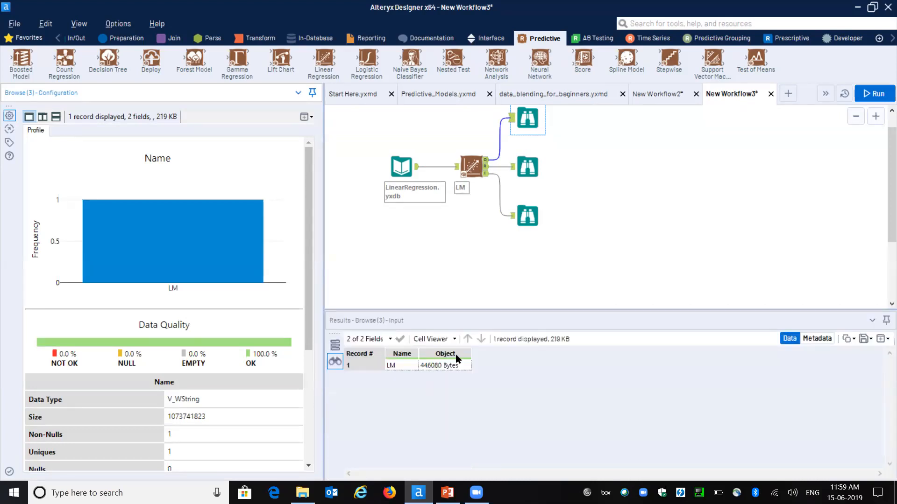
pyautogui.moveTo(489, 308); pyautogui.dragTo(490, 371)
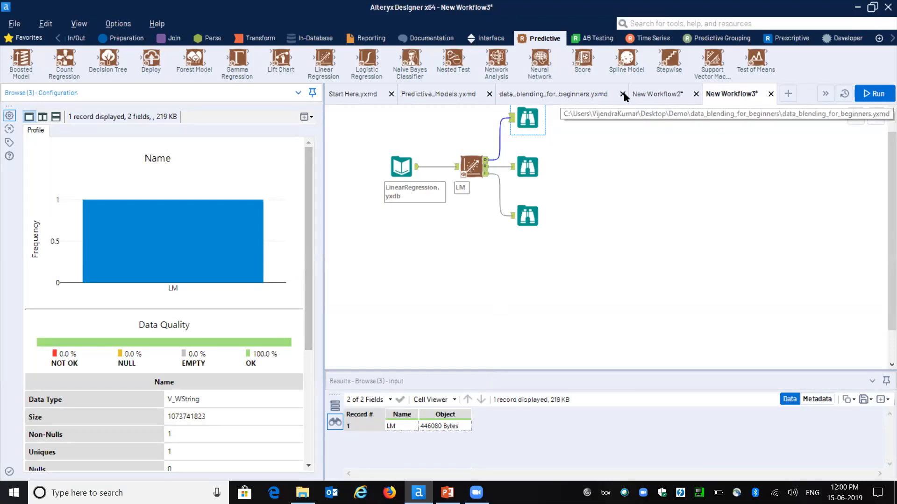
# - Add a Stepwise tool fed by the LM model's O output and the LinearRegression.yxdb data, and name its new model SW
pyautogui.moveTo(668, 59); pyautogui.dragTo(542, 278)
pyautogui.moveTo(489, 167); pyautogui.dragTo(538, 271)
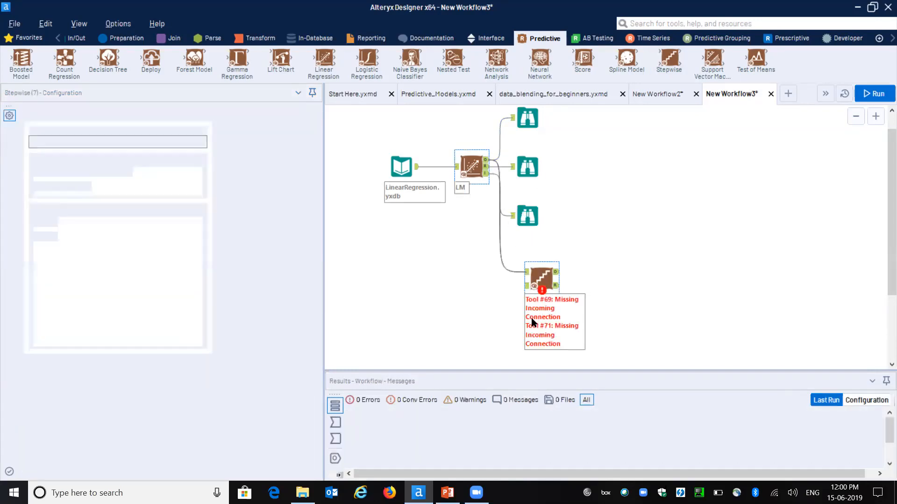
pyautogui.moveTo(417, 166); pyautogui.dragTo(525, 285)
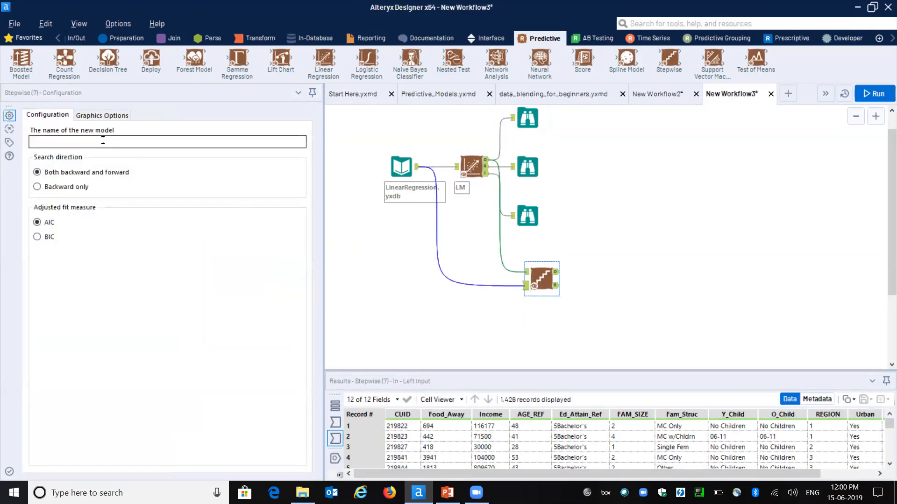
pyautogui.click(102, 140)
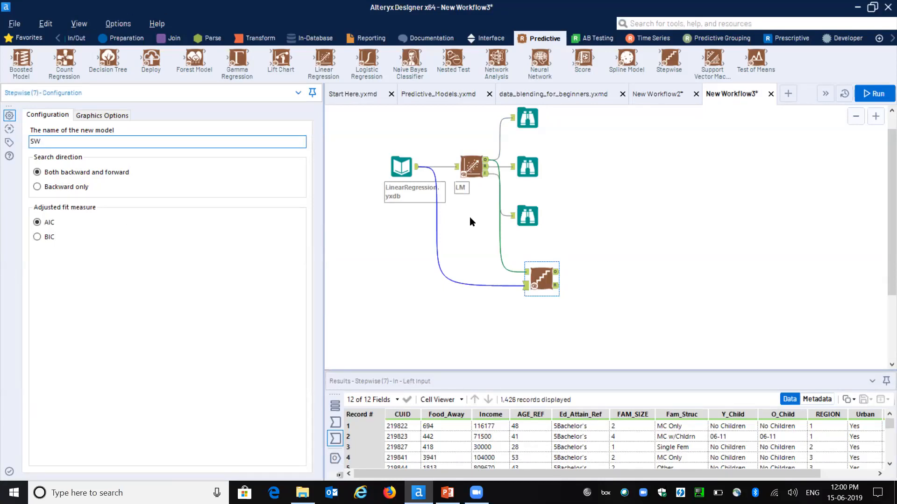
pyautogui.click(660, 228)
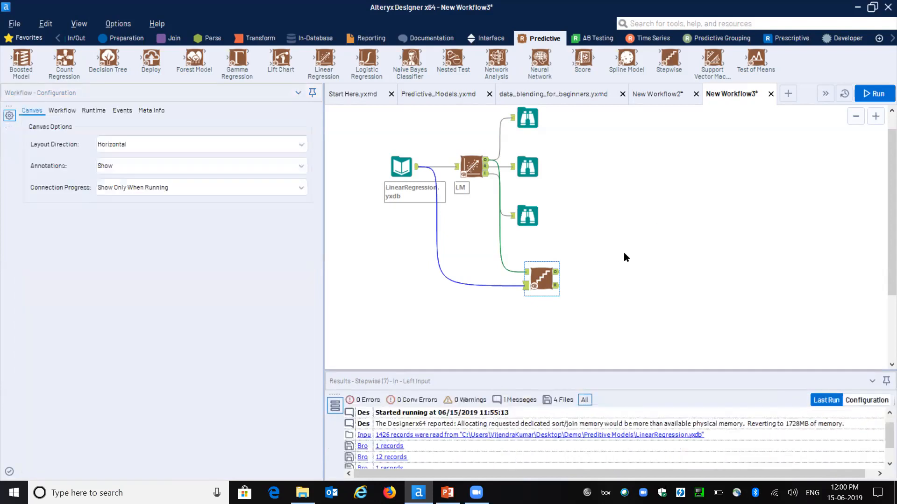
# - Add Browse tools to all Stepwise outputs and run the workflow, dismissing the completion message
pyautogui.rightClick(542, 281)
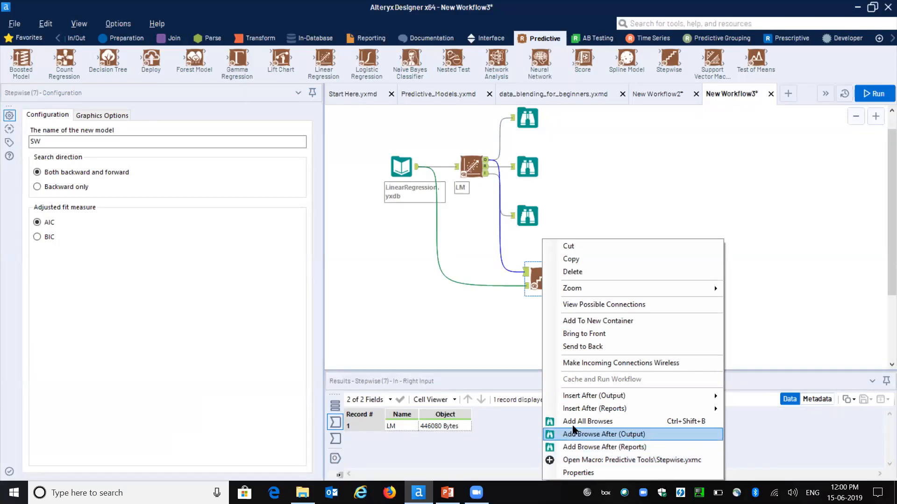
pyautogui.click(576, 422)
pyautogui.click(875, 94)
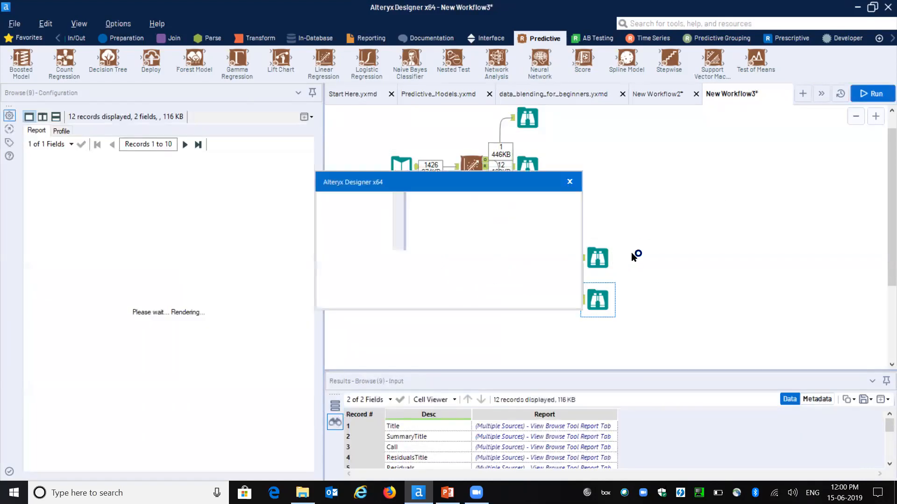
pyautogui.click(564, 292)
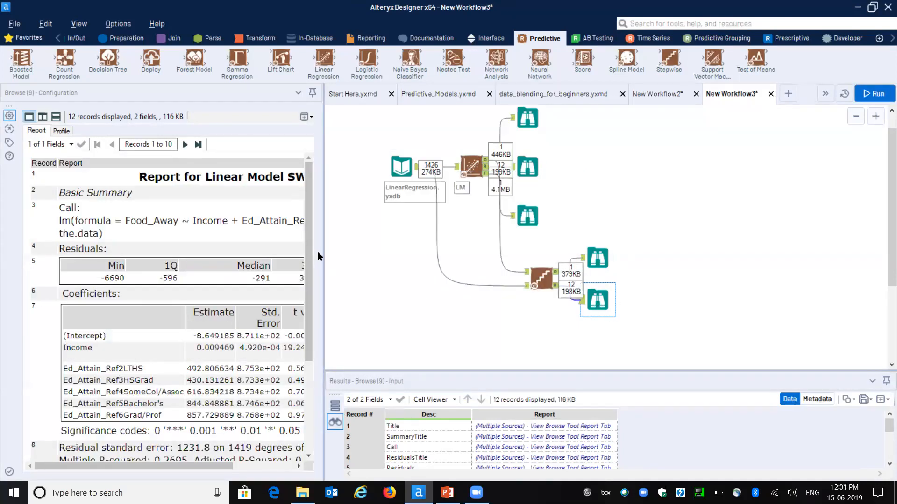
# - Widen the SW model report and examine its formula, coefficients, R-squared values and Type II ANOVA table
pyautogui.moveTo(324, 250); pyautogui.dragTo(573, 253)
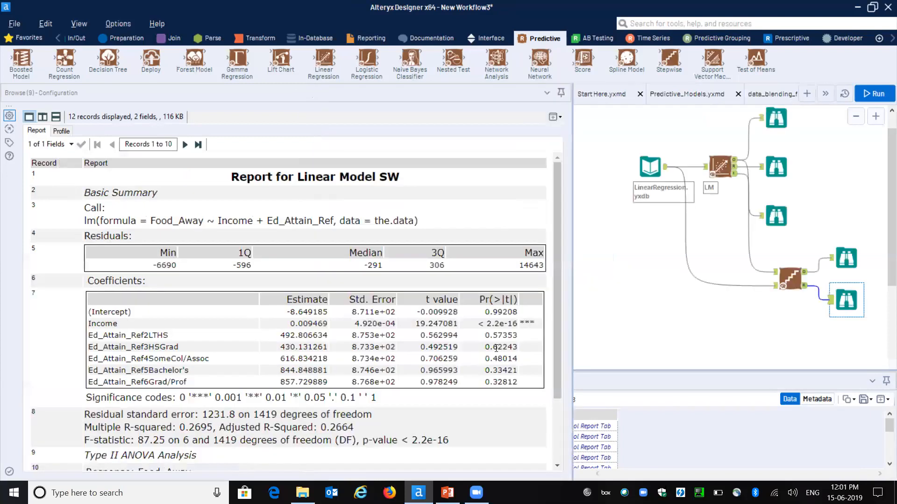
pyautogui.scroll(-3, 496, 348)
pyautogui.scroll(3, 496, 348)
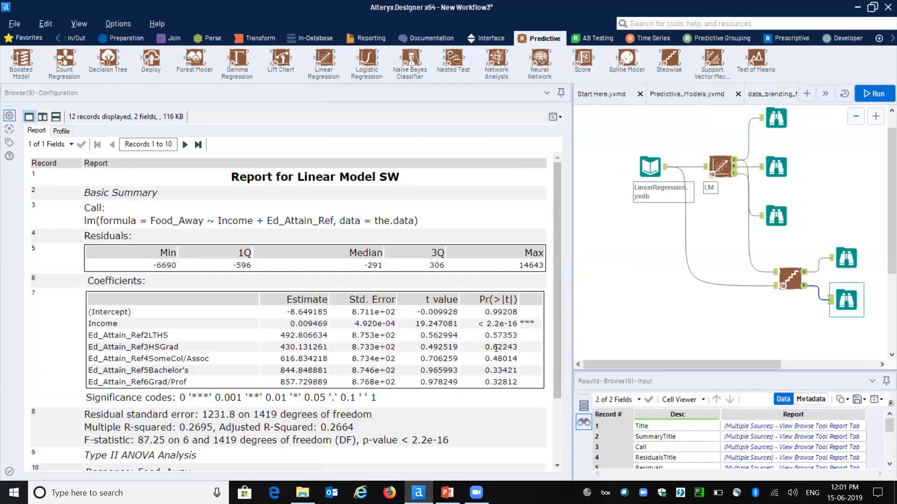
pyautogui.scroll(-3, 496, 348)
pyautogui.scroll(3, 495, 349)
pyautogui.scroll(-3, 495, 349)
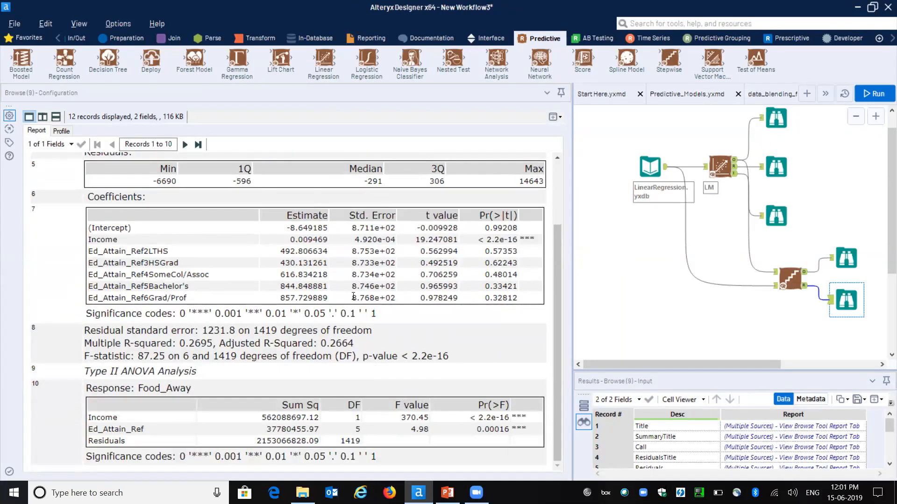
# - Review the input data preview and compare the R-squared values and predictors in the LM and SW model reports
pyautogui.click(651, 169)
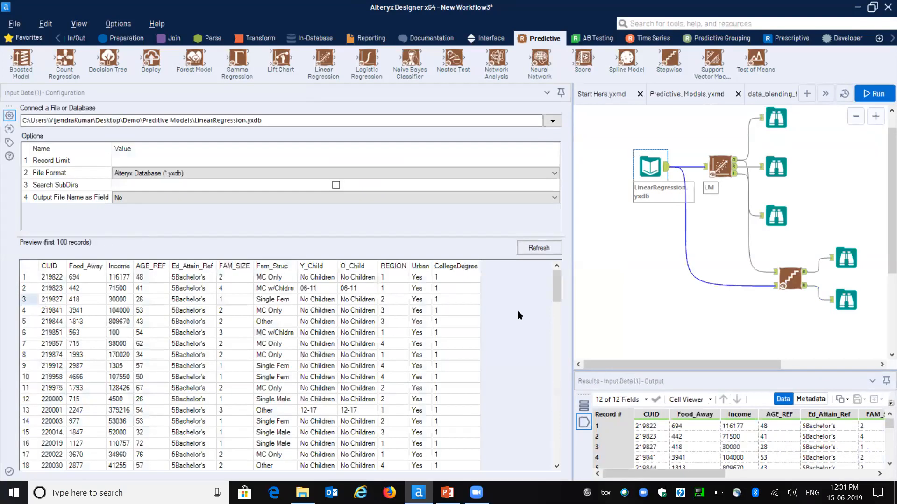
pyautogui.click(843, 298)
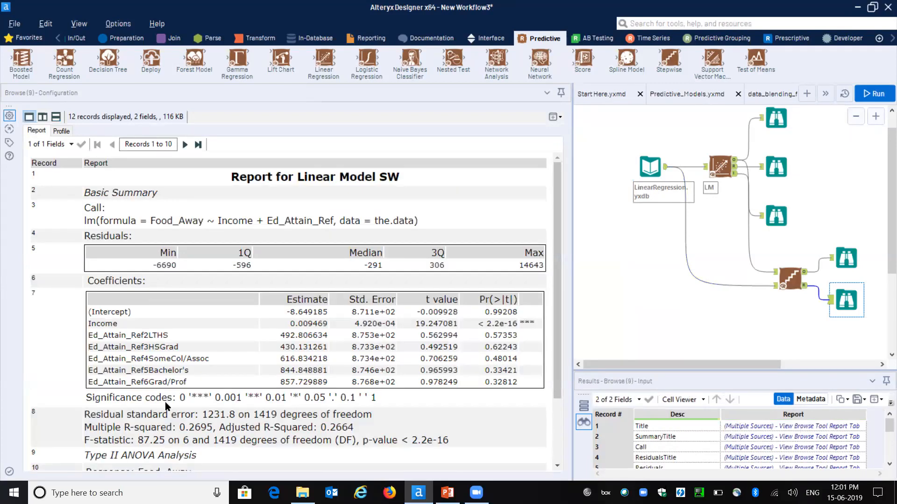
pyautogui.scroll(-2, 182, 368)
pyautogui.click(776, 216)
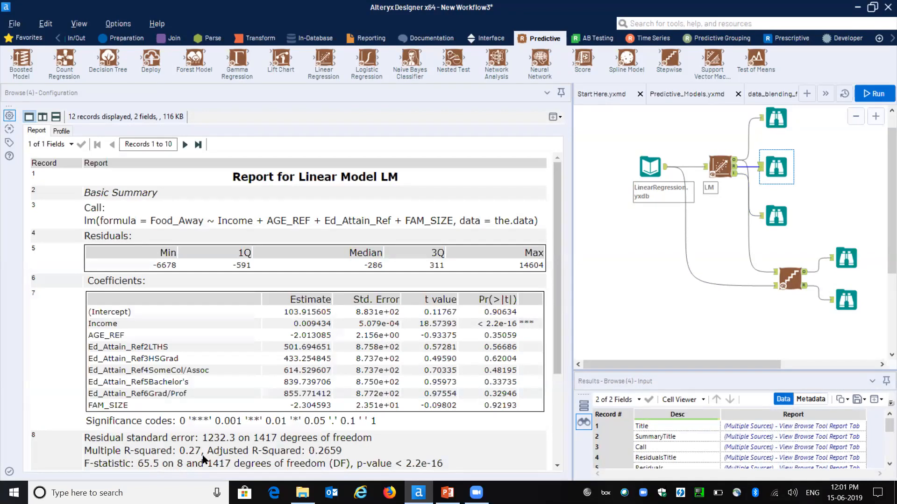
pyautogui.scroll(-1, 200, 438)
pyautogui.click(846, 299)
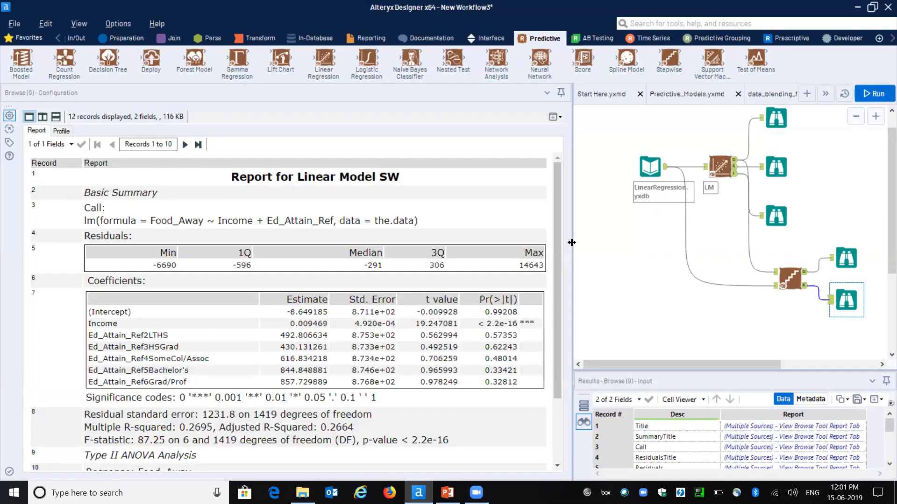
pyautogui.moveTo(570, 242); pyautogui.dragTo(462, 242)
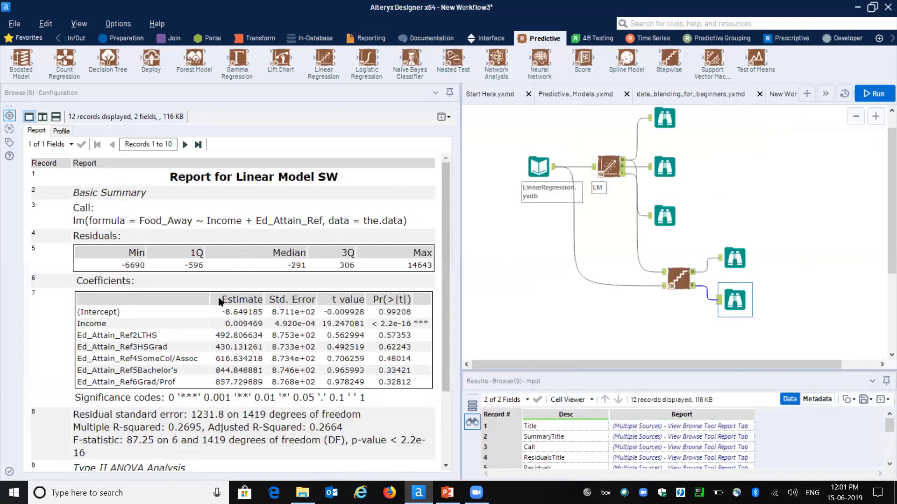
pyautogui.scroll(-2, 222, 318)
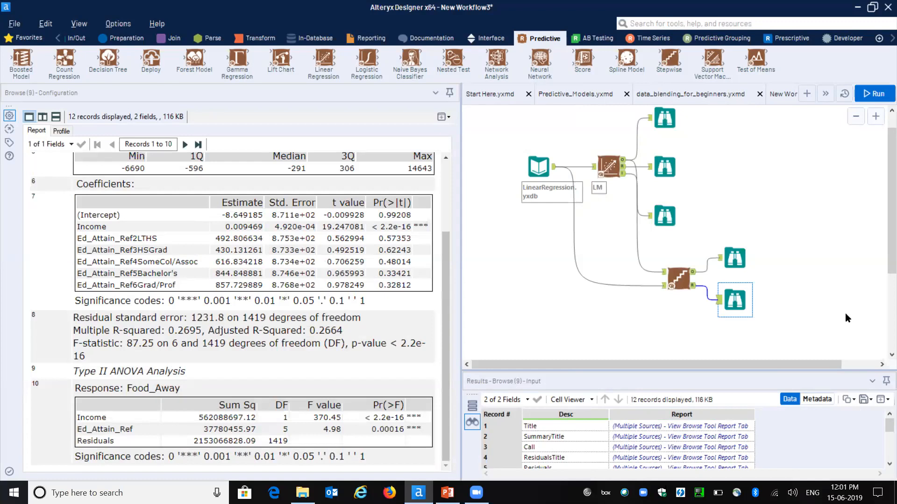
pyautogui.scroll(-2, 846, 319)
# - Switch to the Predictive_Models.yxmd workflow and examine the Score tool's configuration in the finished example
pyautogui.moveTo(460, 279); pyautogui.dragTo(393, 277)
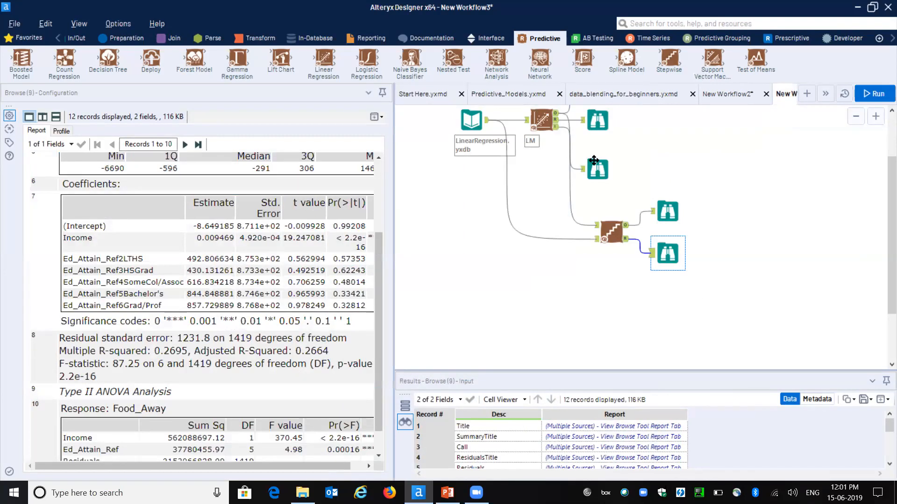
pyautogui.click(497, 149)
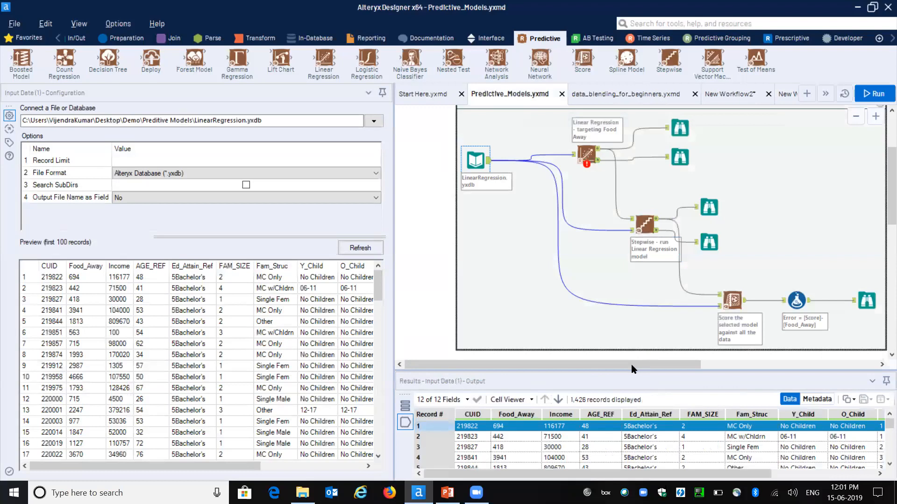
pyautogui.moveTo(632, 366); pyautogui.dragTo(665, 367)
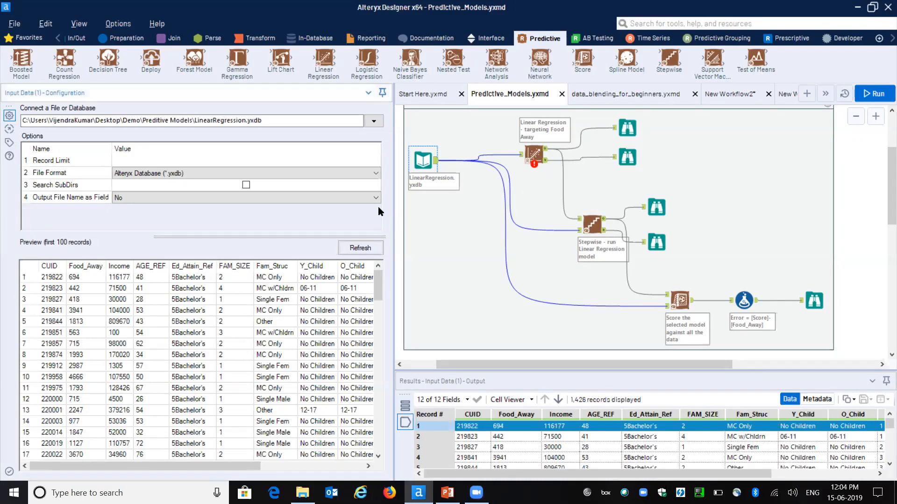
pyautogui.moveTo(393, 207); pyautogui.dragTo(260, 206)
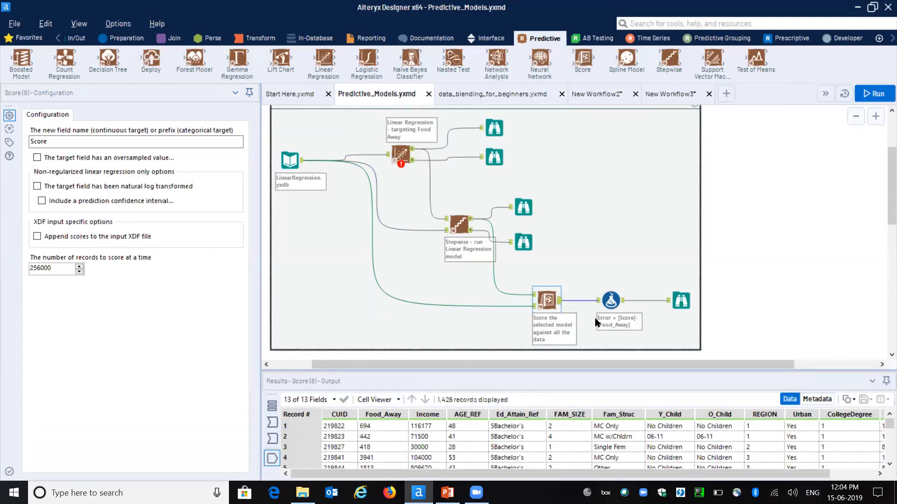
# - In New Workflow3, add a Score tool and connect the Stepwise O output to its D input and the LinearRegression.yxdb data to its M input
pyautogui.click(665, 94)
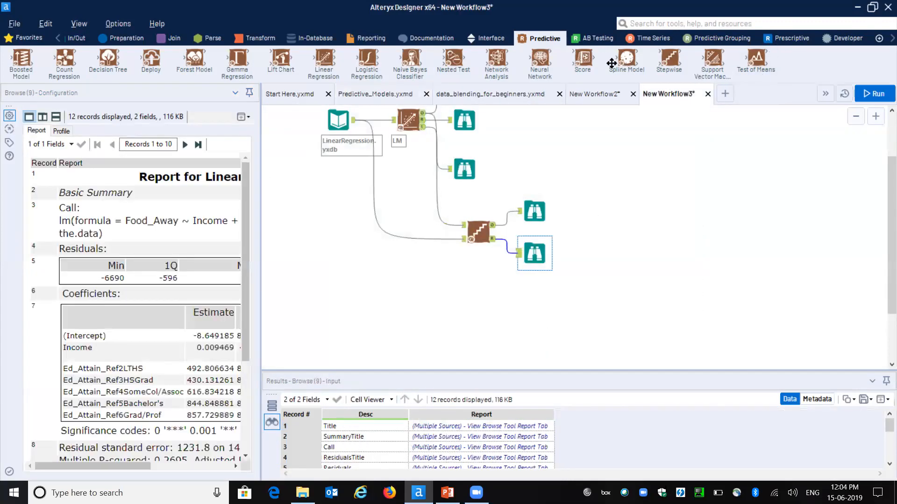
pyautogui.moveTo(585, 59); pyautogui.dragTo(621, 289)
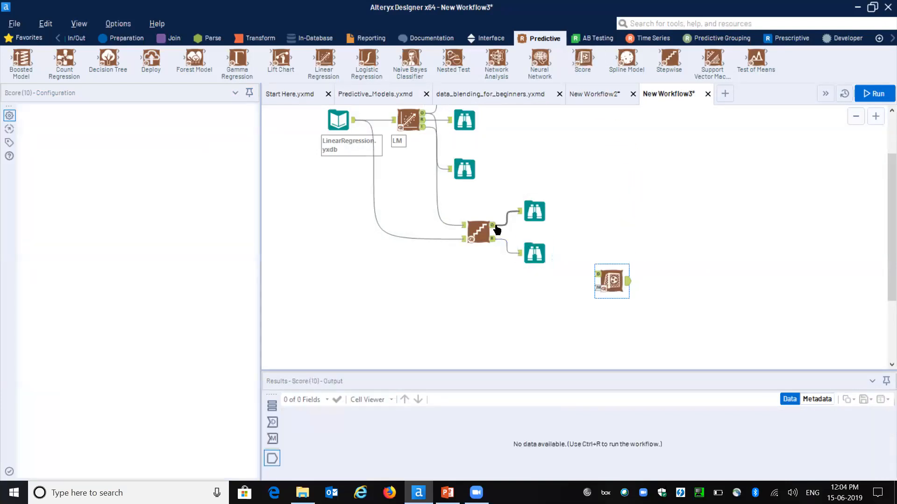
pyautogui.moveTo(495, 229); pyautogui.dragTo(621, 283)
pyautogui.moveTo(353, 122); pyautogui.dragTo(599, 288)
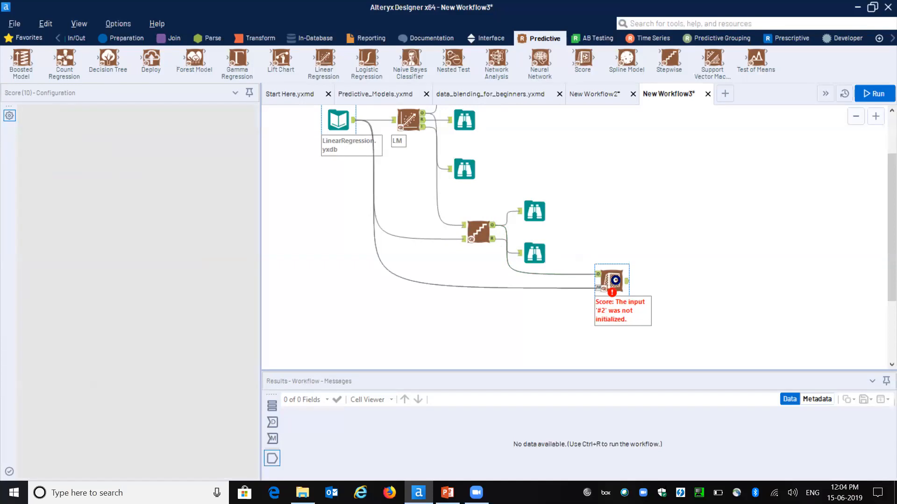
# - Set the Score tool's new field name to Score and run the workflow
pyautogui.click(621, 228)
pyautogui.click(623, 274)
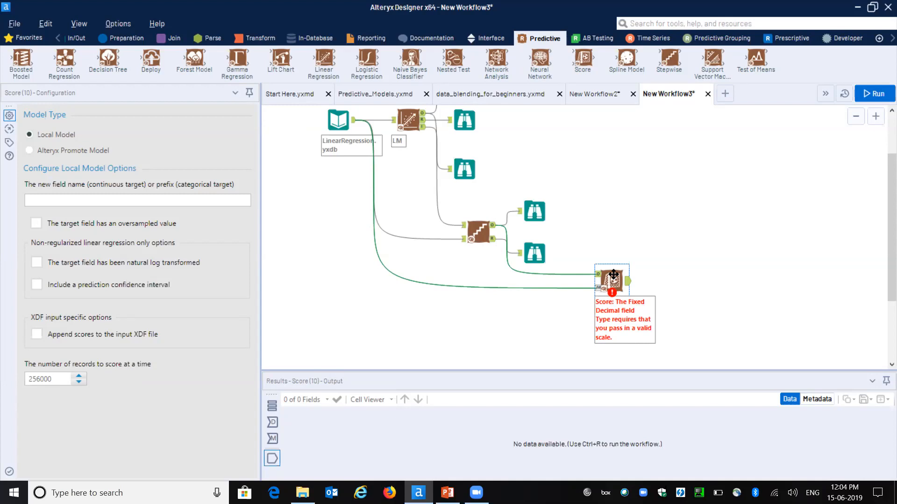
pyautogui.click(94, 204)
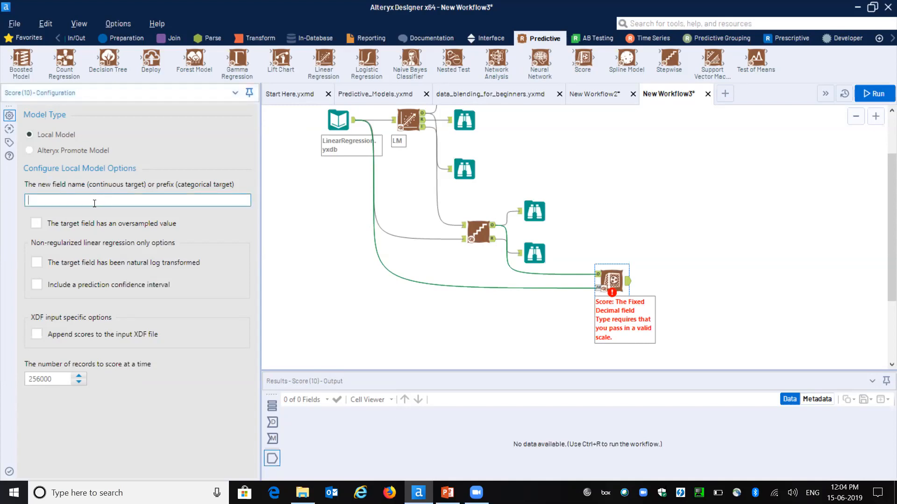
pyautogui.write('Score')
pyautogui.click(728, 227)
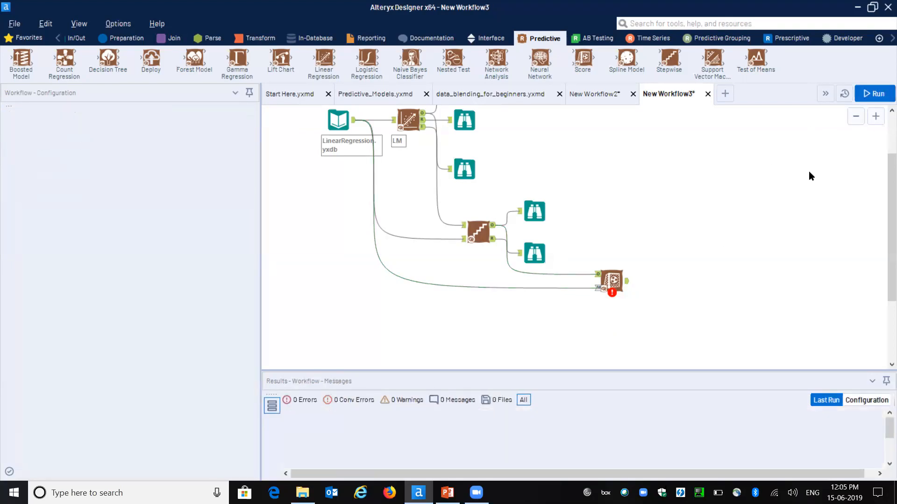
pyautogui.hotkey('ctrl', 'r')
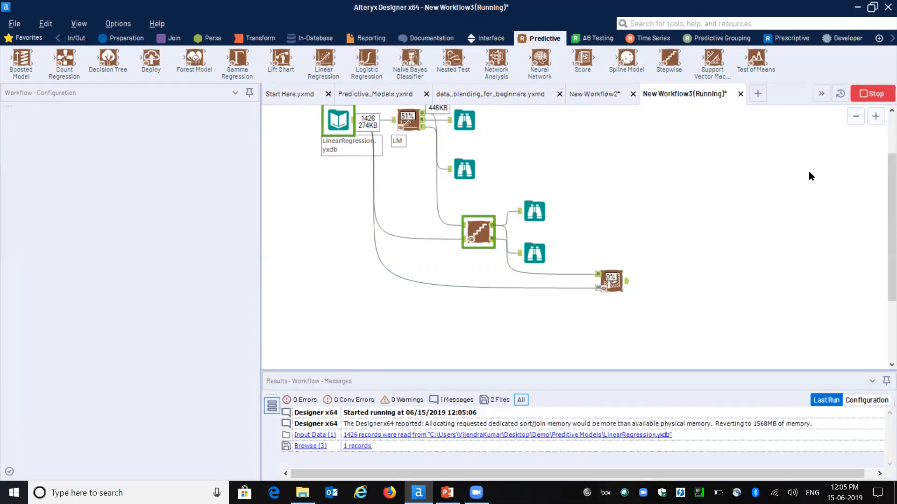
# - In the Predictive_Models.yxmd workflow, show the Score column in the Score tool's output and highlight its first record
pyautogui.click(361, 92)
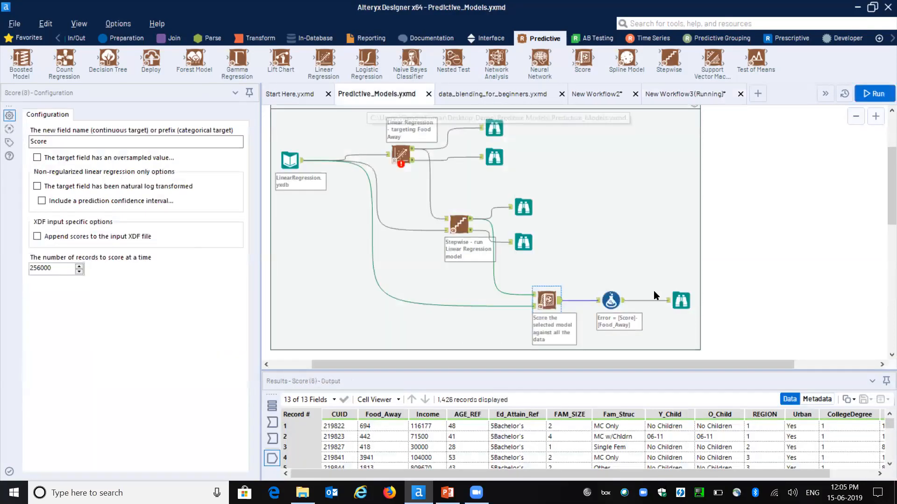
pyautogui.scroll(-2, 621, 284)
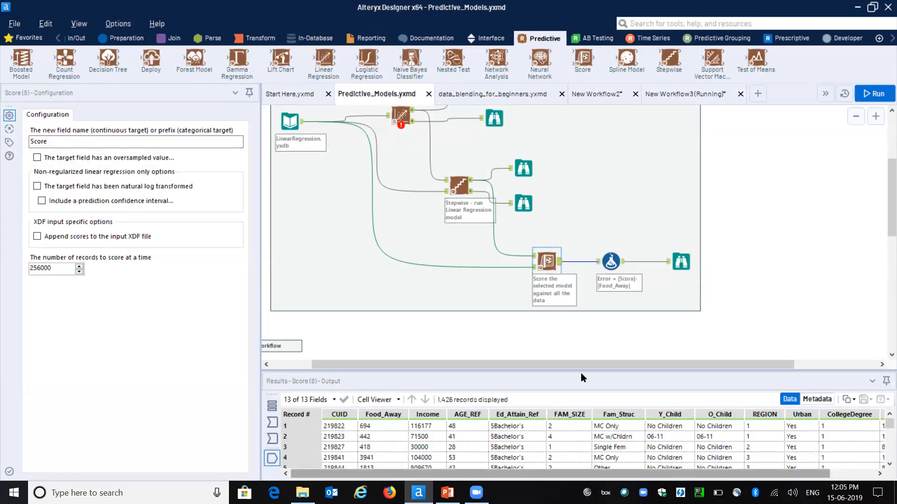
pyautogui.moveTo(743, 475); pyautogui.dragTo(788, 474)
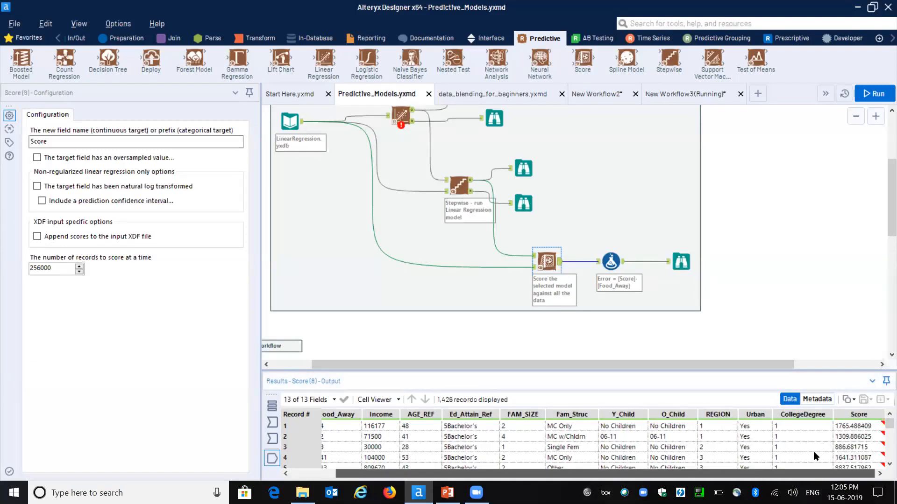
pyautogui.click(854, 427)
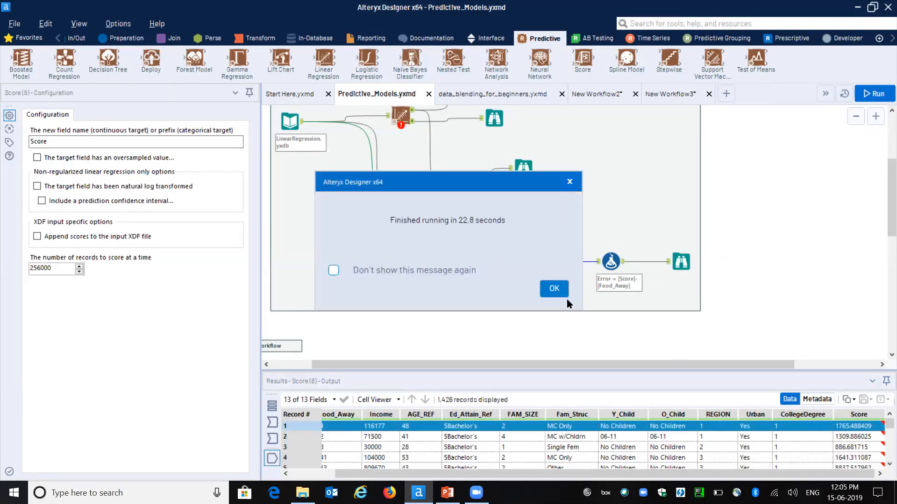
# - Dismiss the run message and compare the first record's Food_Away and Score values in the Score tool's output
pyautogui.click(555, 291)
pyautogui.moveTo(560, 480); pyautogui.dragTo(515, 480)
pyautogui.click(376, 426)
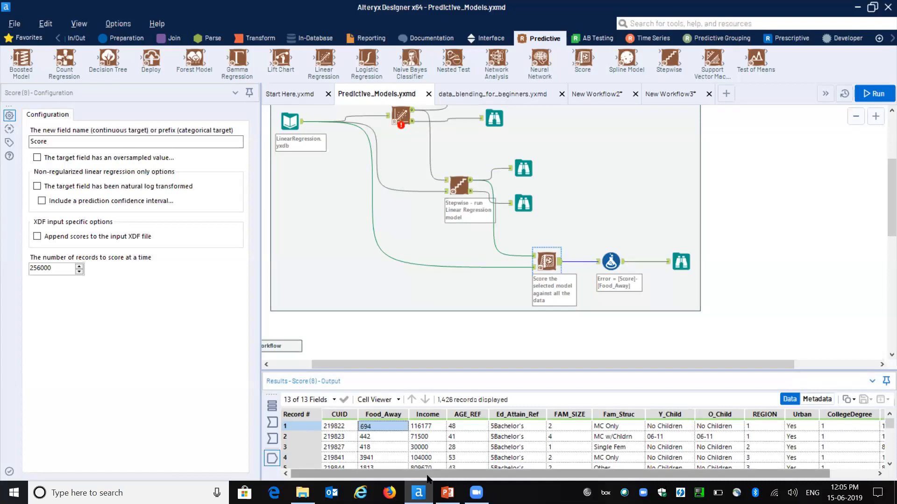
pyautogui.click(837, 474)
pyautogui.click(858, 427)
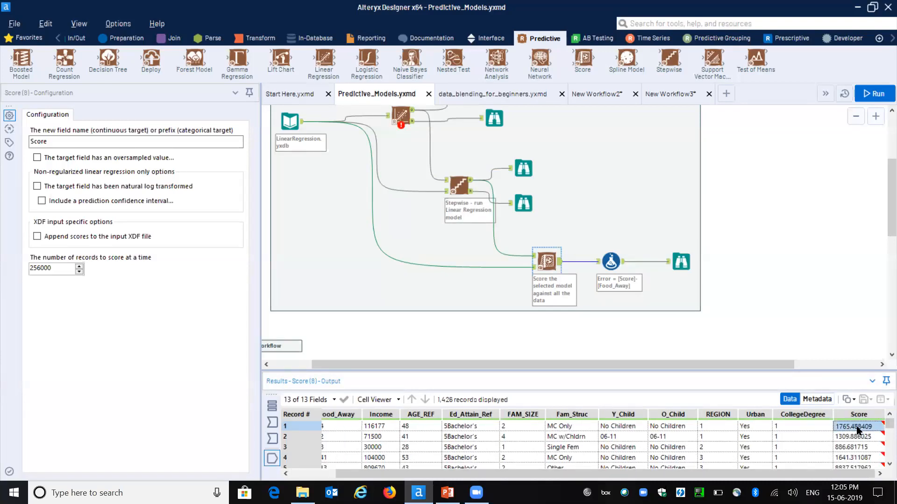
# - Open the Browse after the Formula tool, enlarge the results area and examine the Score and Error columns
pyautogui.click(610, 262)
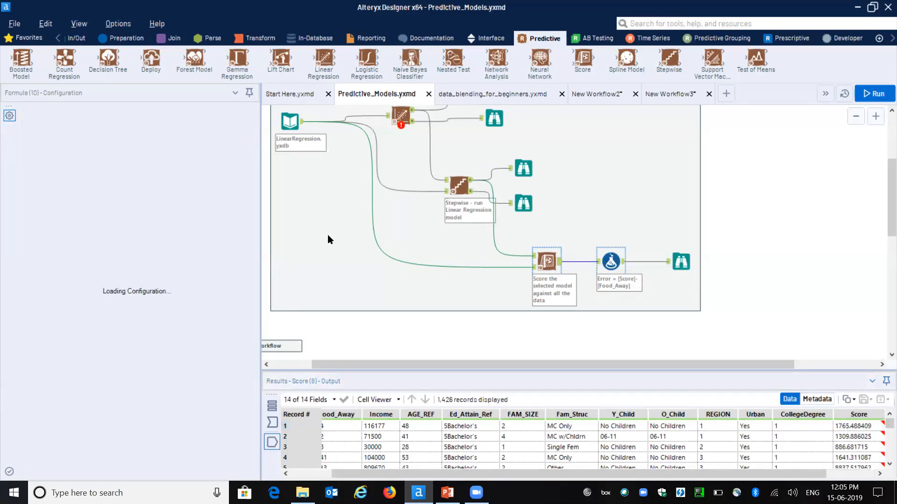
pyautogui.click(682, 268)
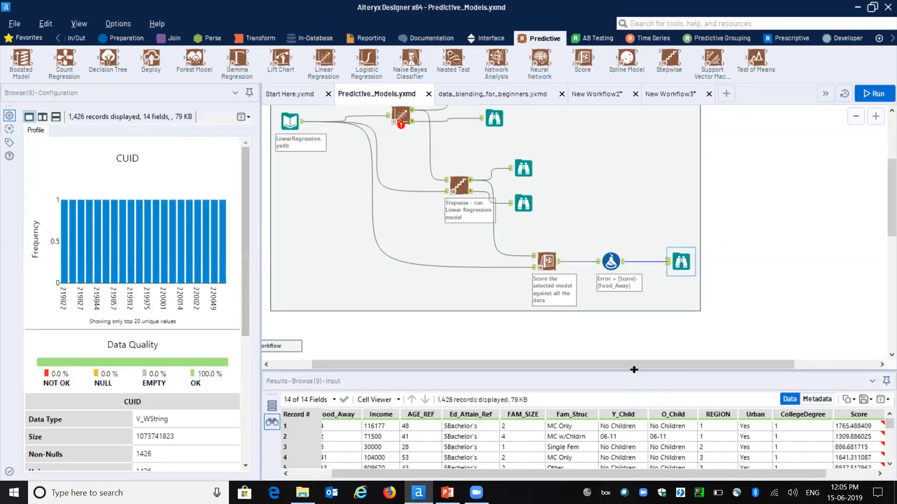
pyautogui.moveTo(634, 370); pyautogui.dragTo(618, 230)
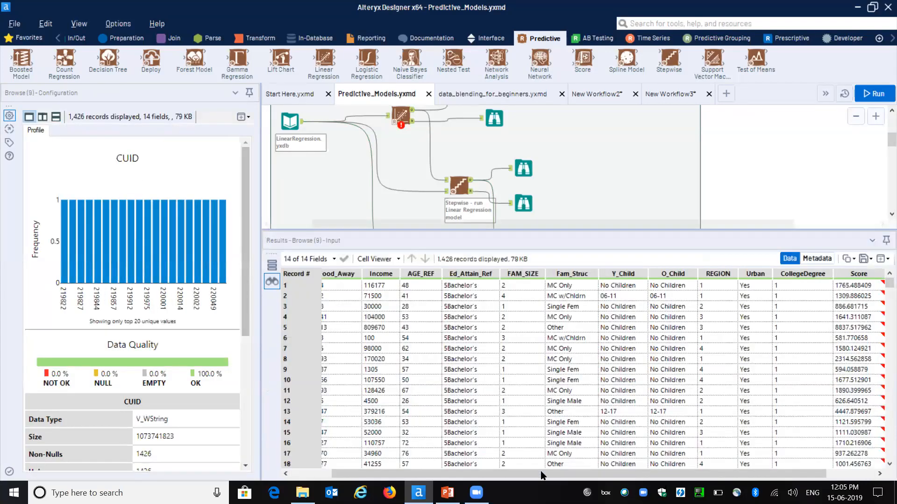
pyautogui.click(883, 285)
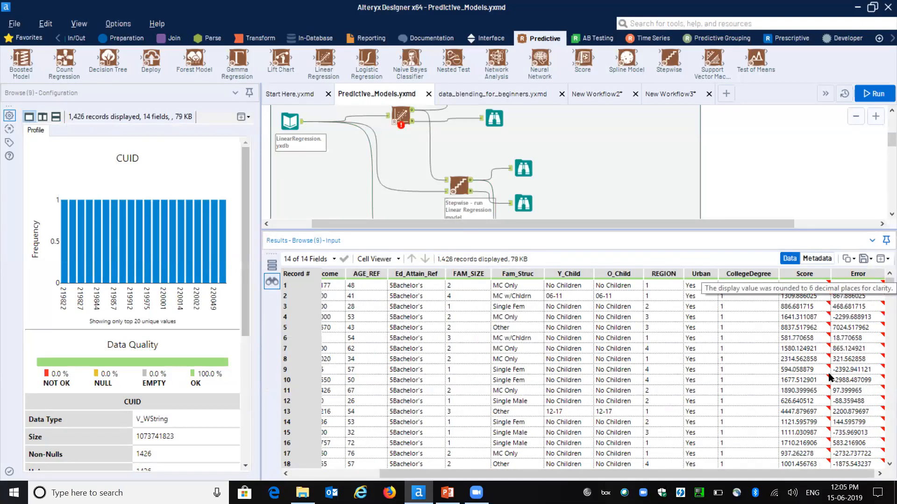
pyautogui.click(848, 285)
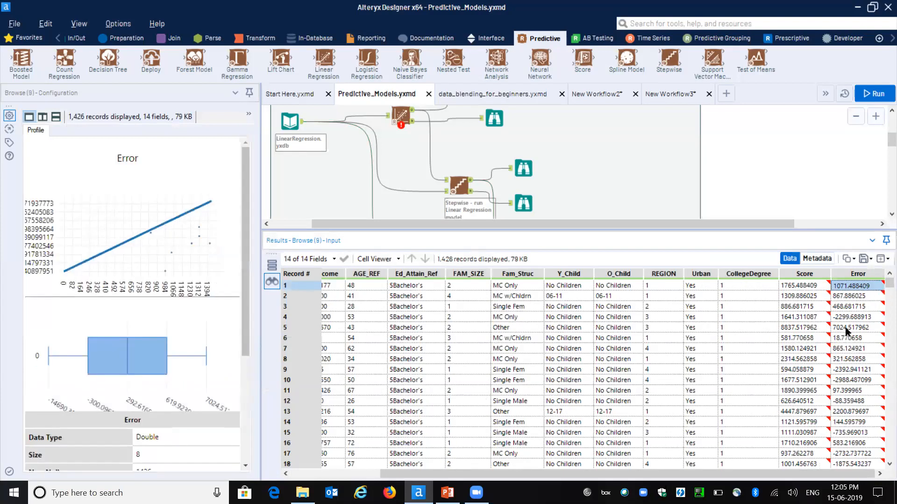
pyautogui.click(809, 286)
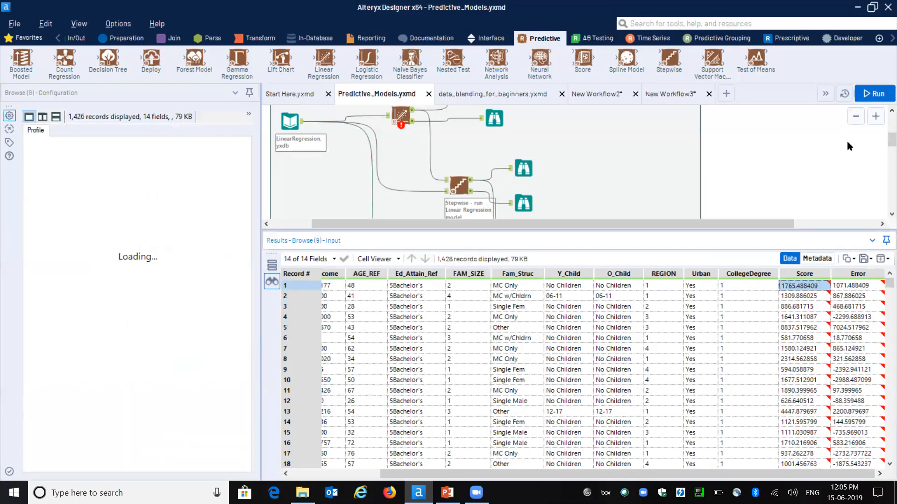
pyautogui.moveTo(883, 143); pyautogui.dragTo(883, 150)
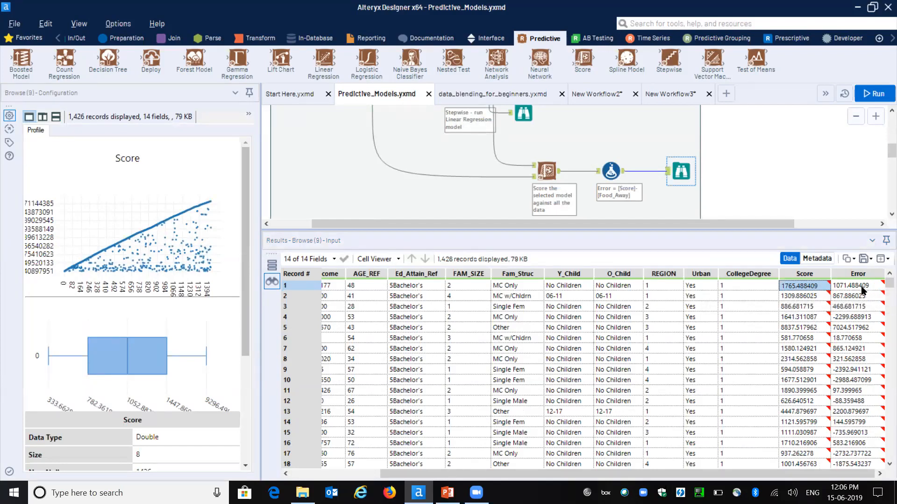
pyautogui.scroll(-2, 804, 363)
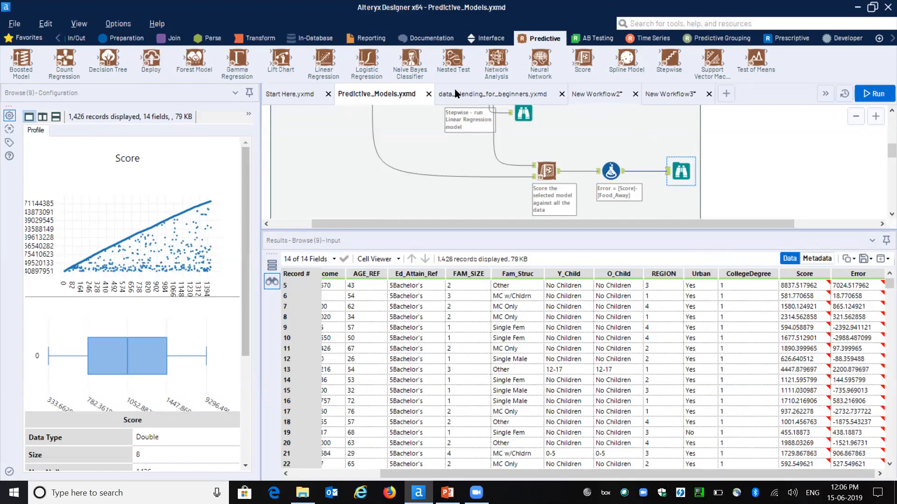
# - In New Workflow3, show the Score tool's output and highlight record 5 to examine its Score value
pyautogui.click(666, 95)
pyautogui.scroll(-2, 635, 213)
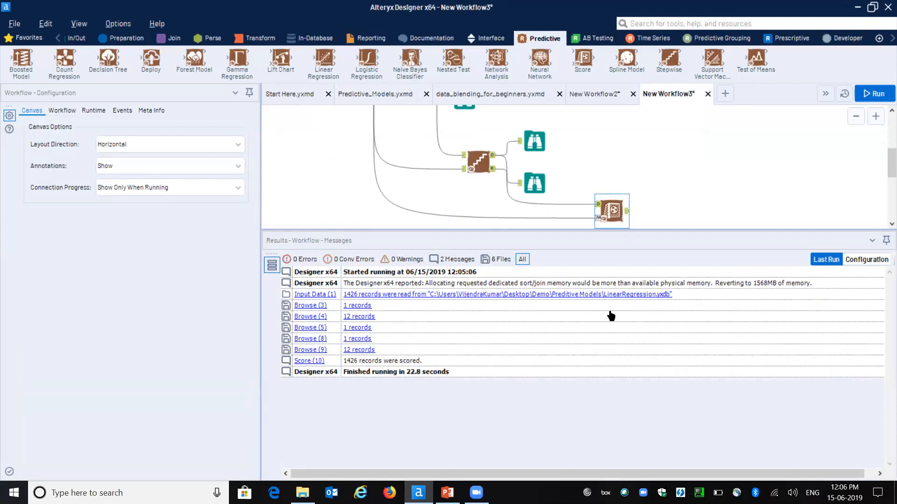
pyautogui.click(620, 215)
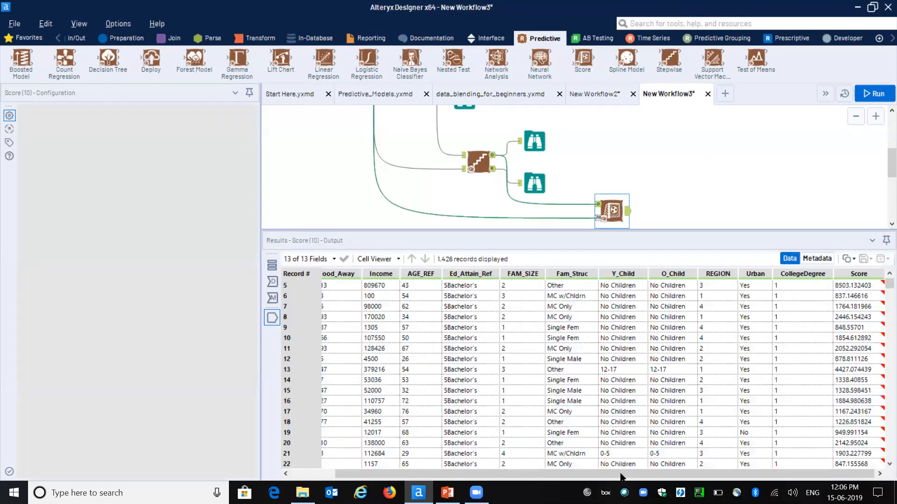
pyautogui.click(849, 286)
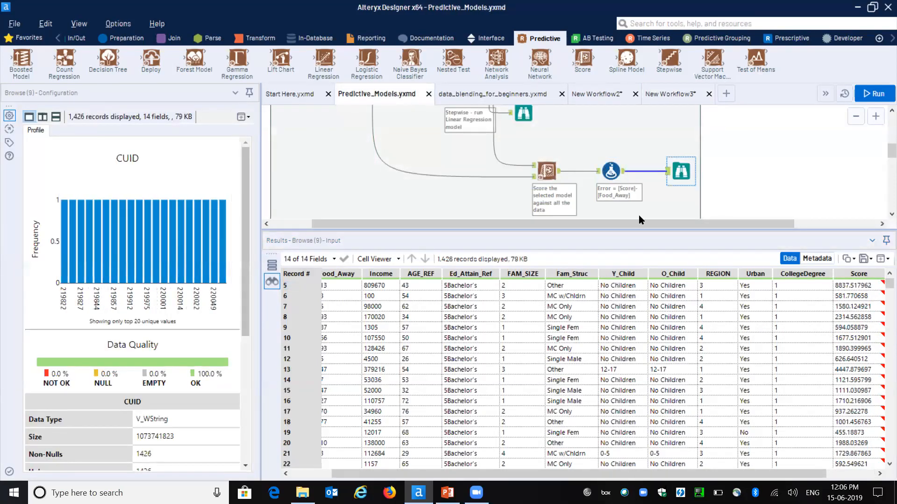
# - Copy the Error = [Score]-[Food_Away] Formula tool from Predictive_Models.yxmd into New Workflow3 and connect it to the Score tool's output
pyautogui.click(610, 171)
pyautogui.click(659, 93)
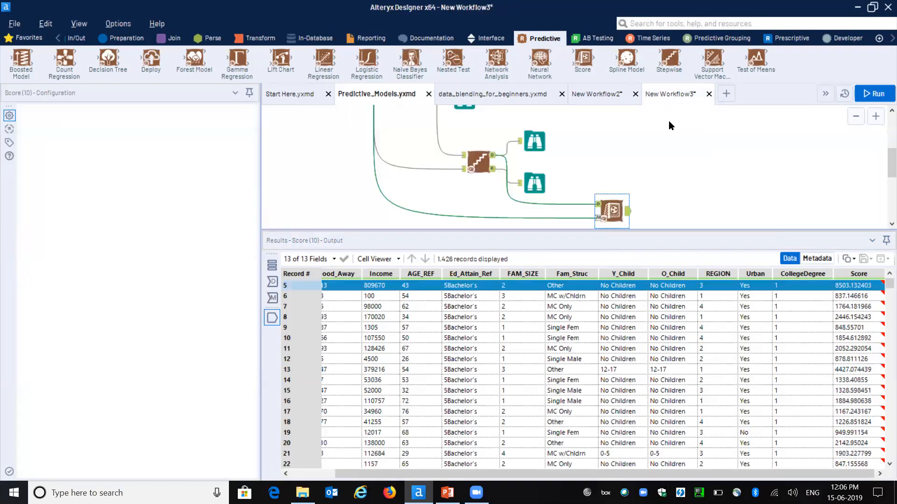
pyautogui.rightClick(673, 199)
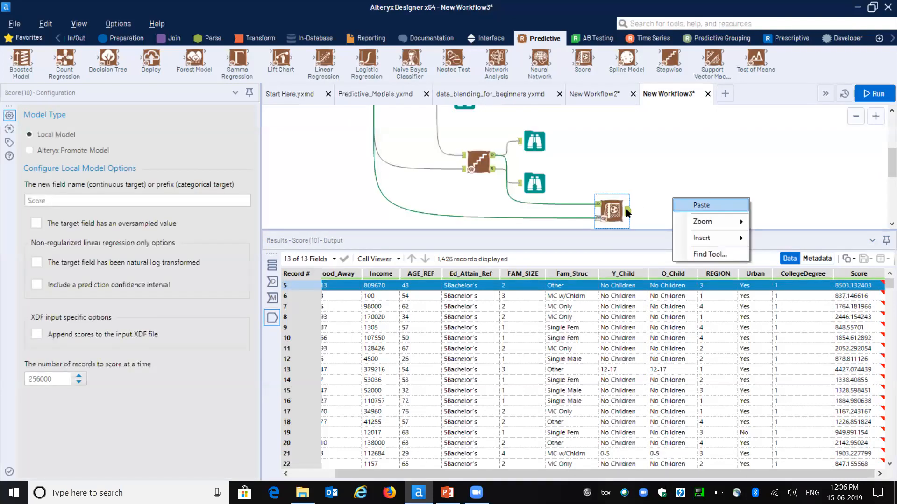
pyautogui.click(687, 204)
pyautogui.moveTo(627, 211); pyautogui.dragTo(674, 211)
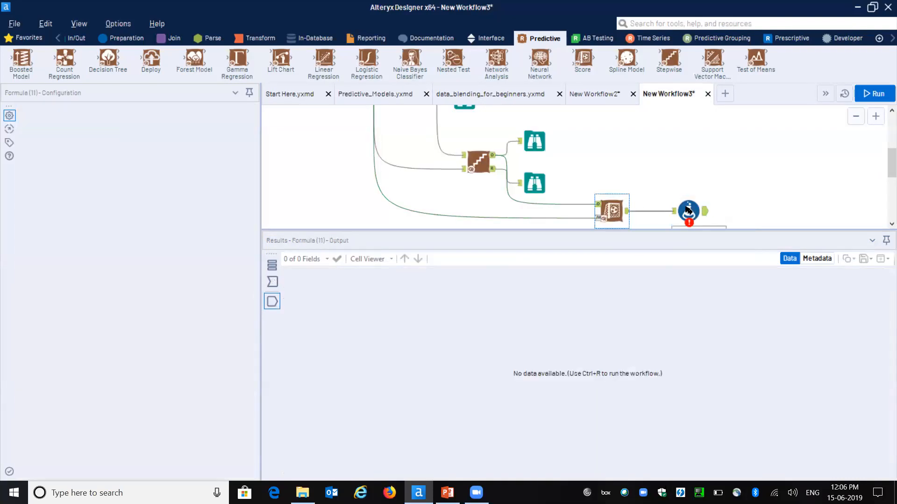
# - Add a Browse tool after the pasted Formula tool
pyautogui.rightClick(685, 206)
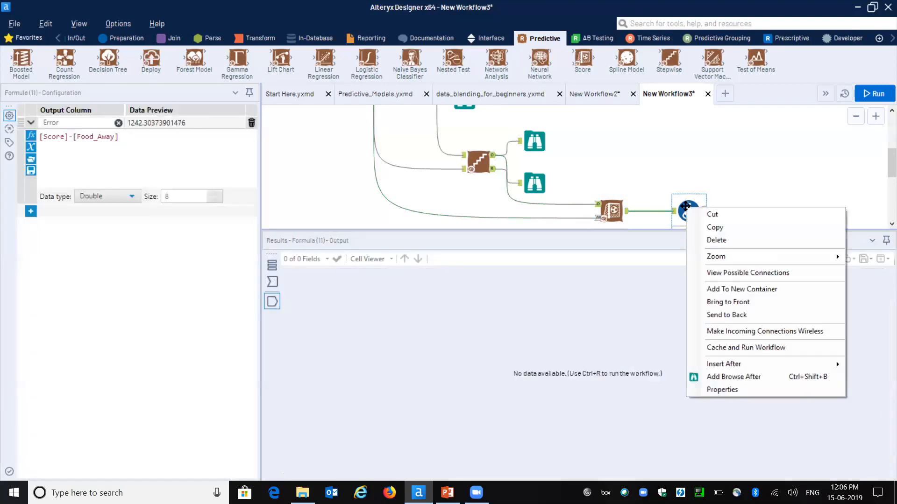
pyautogui.click(732, 378)
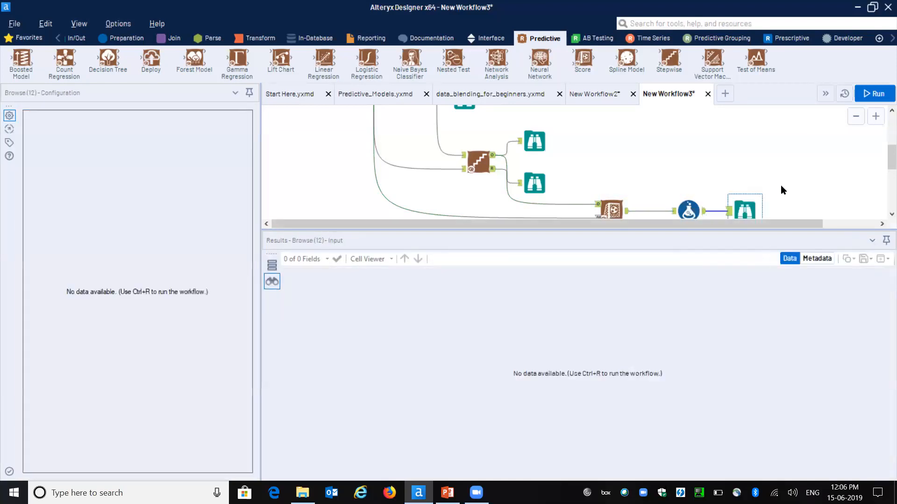
pyautogui.scroll(-2, 780, 186)
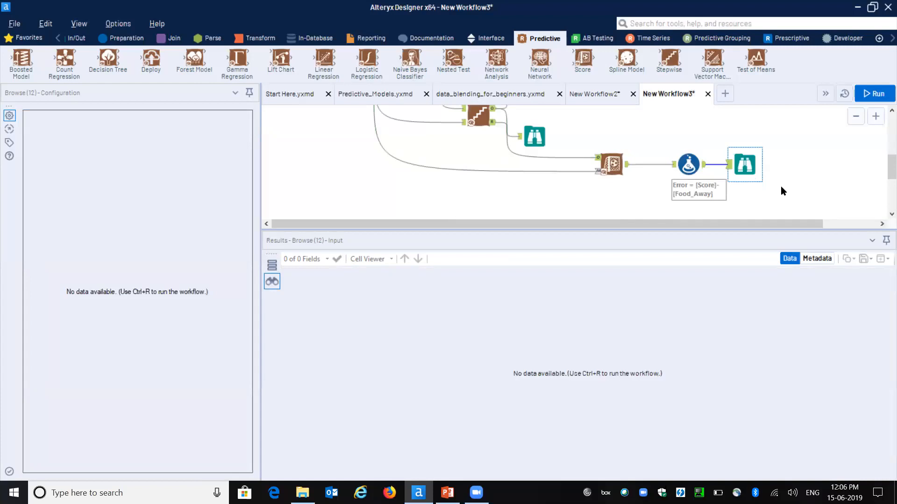
pyautogui.click(788, 183)
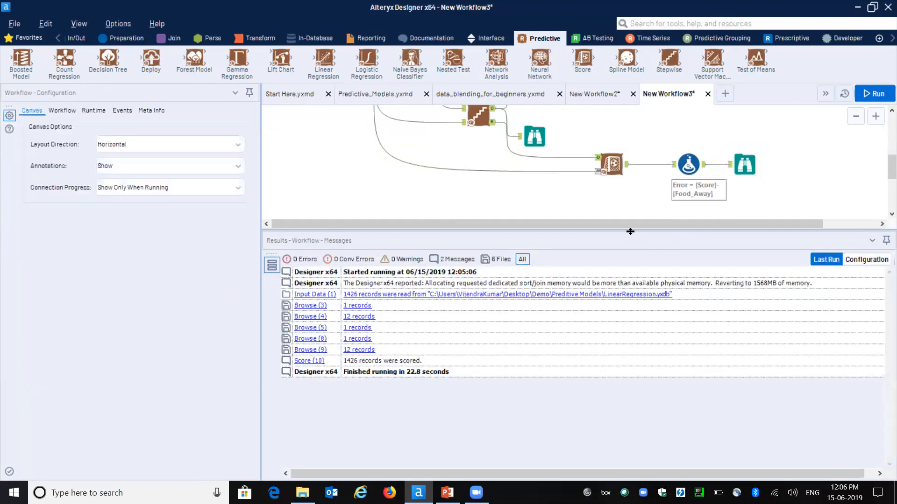
# - Enlarge the canvas area and delete the Browse tool attached to the Linear Regression tool's O output
pyautogui.moveTo(630, 231); pyautogui.dragTo(642, 327)
pyautogui.scroll(4, 598, 284)
pyautogui.scroll(-2, 597, 284)
pyautogui.scroll(3, 598, 284)
pyautogui.click(453, 141)
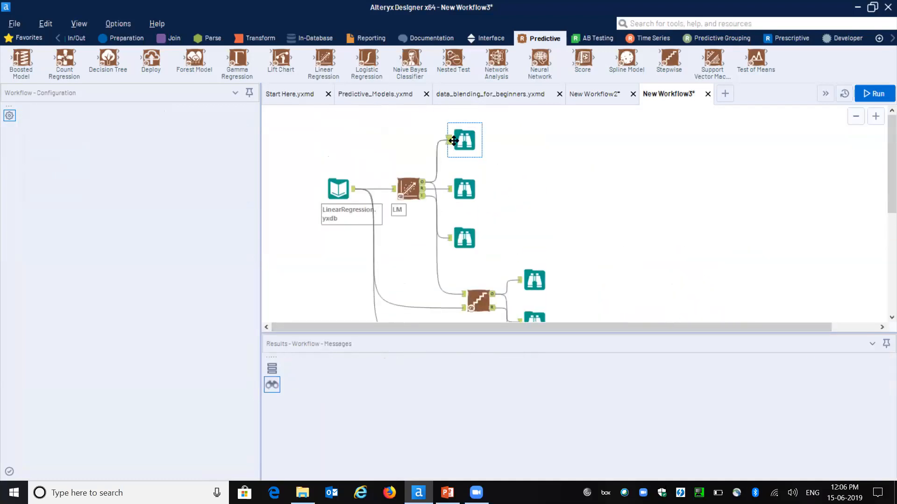
pyautogui.press('Delete')
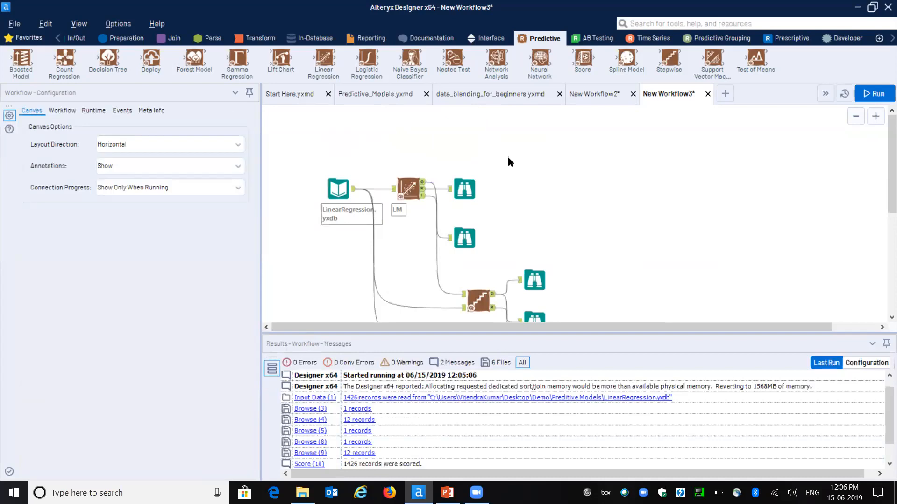
pyautogui.scroll(-3, 508, 162)
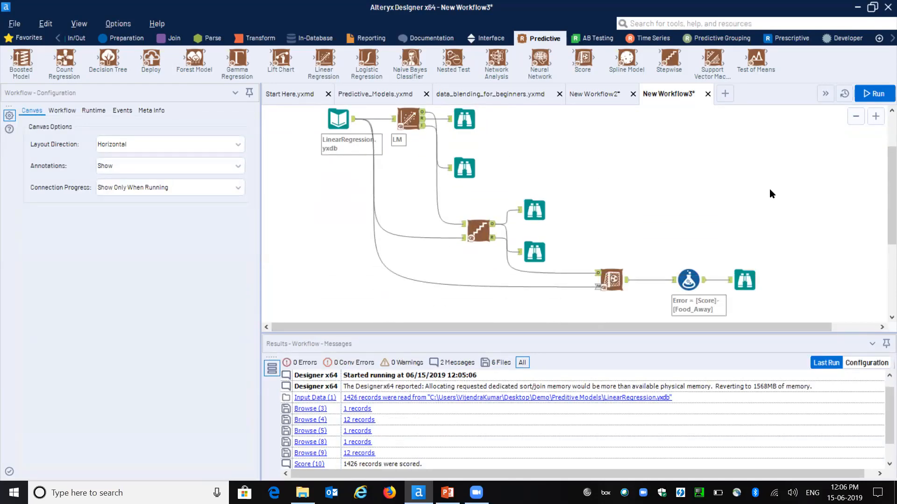
pyautogui.scroll(1, 770, 190)
pyautogui.scroll(-1, 769, 194)
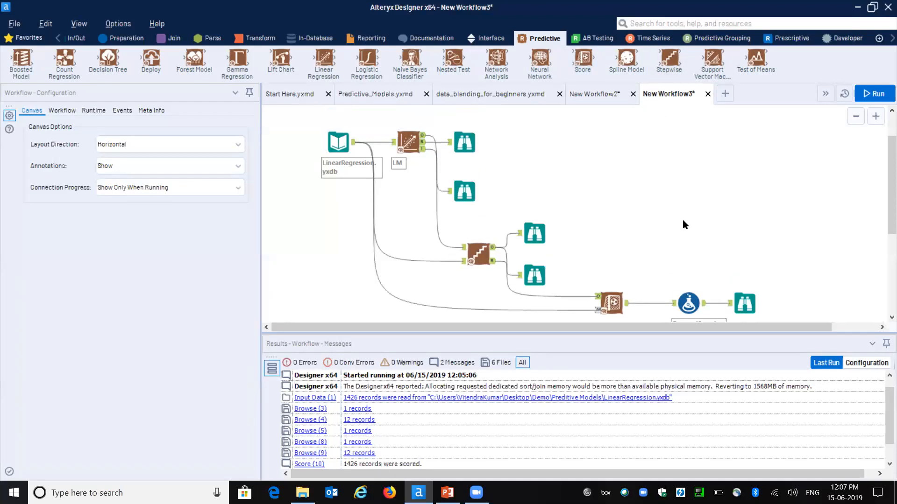
pyautogui.scroll(1, 683, 225)
pyautogui.scroll(-1, 682, 225)
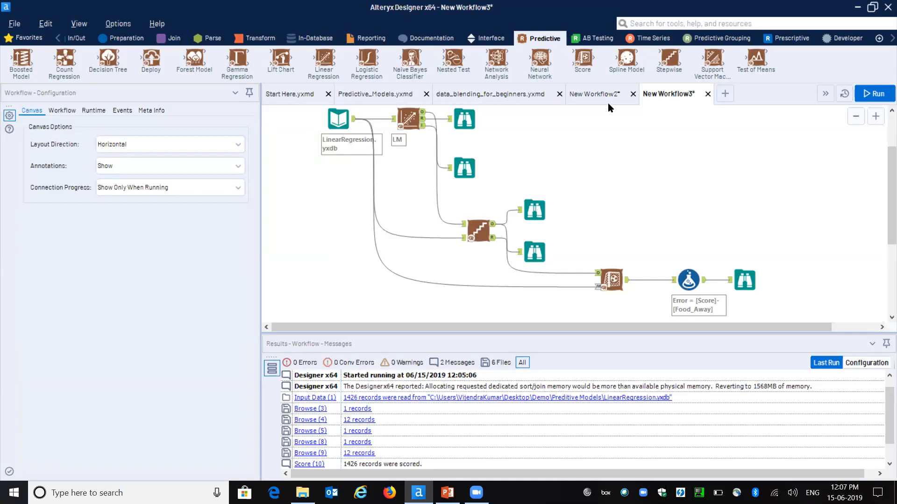
pyautogui.hotkey('alt', 'Tab')
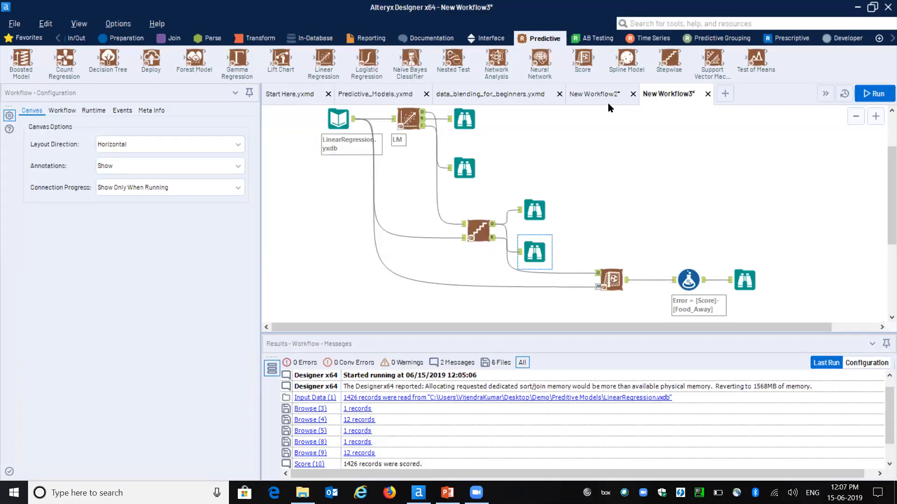
# - Enable the Connectors category in the tool palette configuration and apply the change
pyautogui.click(883, 41)
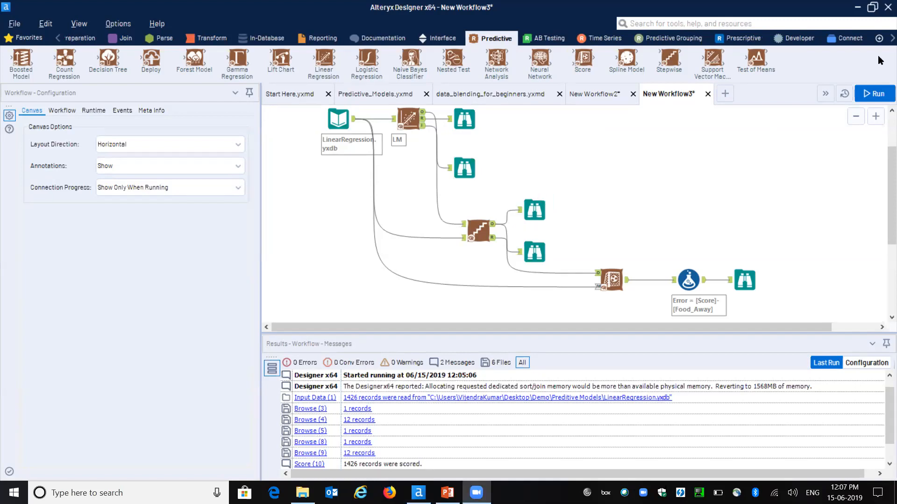
pyautogui.click(882, 40)
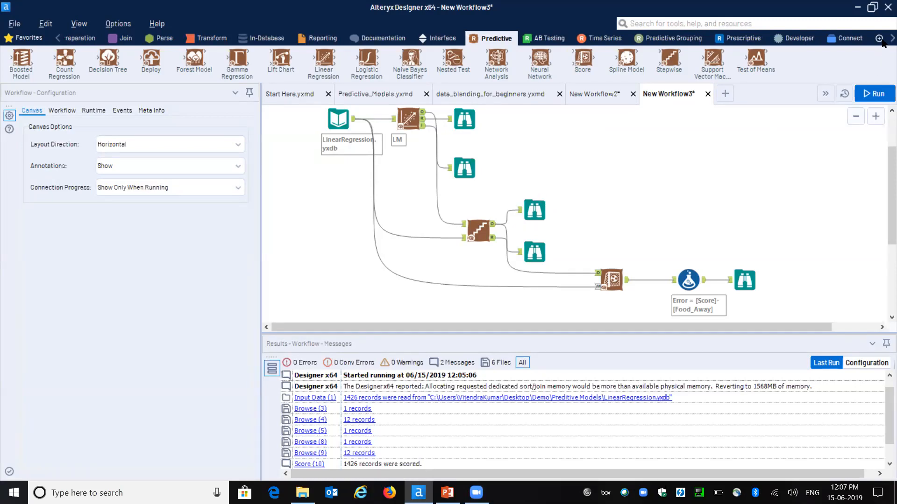
pyautogui.click(845, 38)
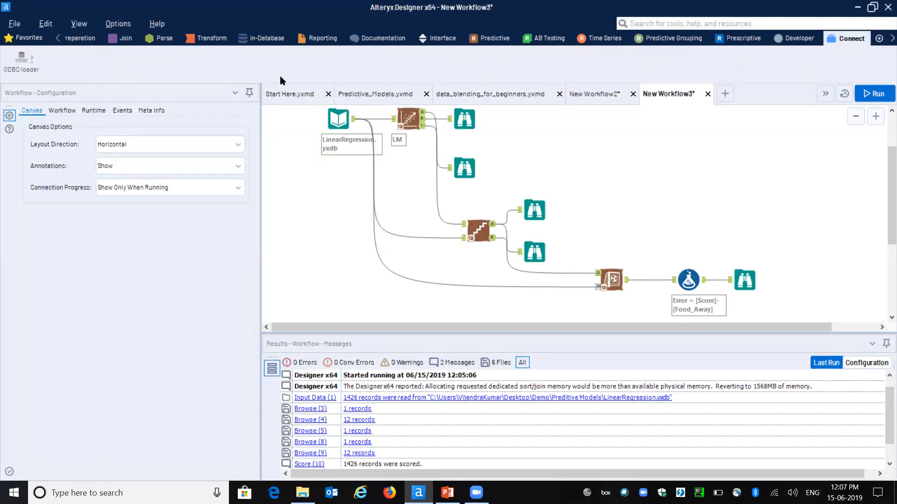
pyautogui.click(879, 38)
pyautogui.scroll(-10, 441, 178)
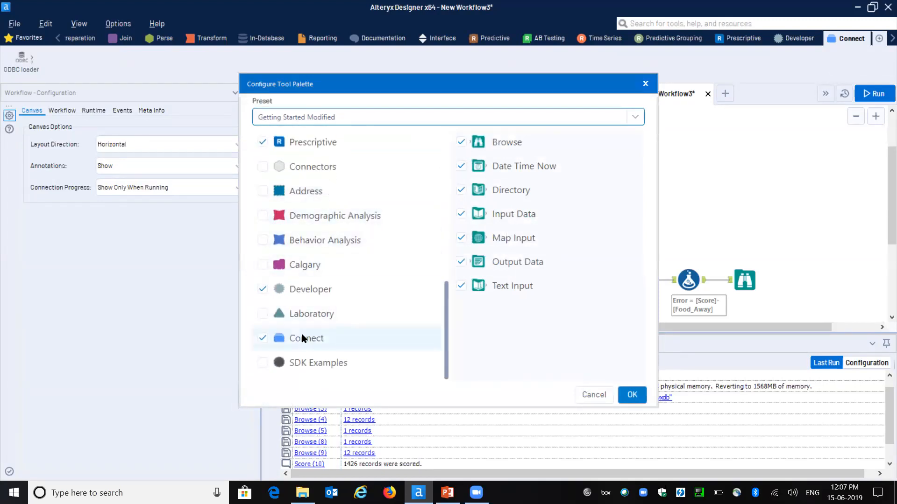
pyautogui.click(263, 167)
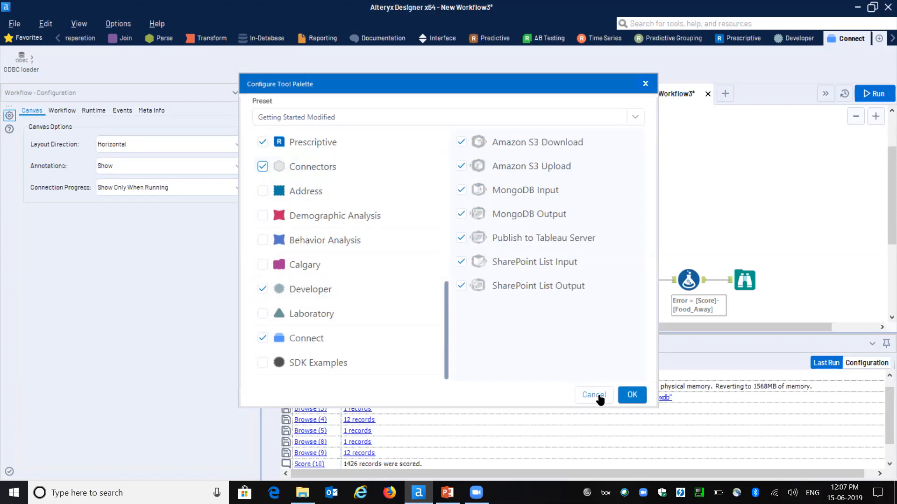
pyautogui.click(630, 395)
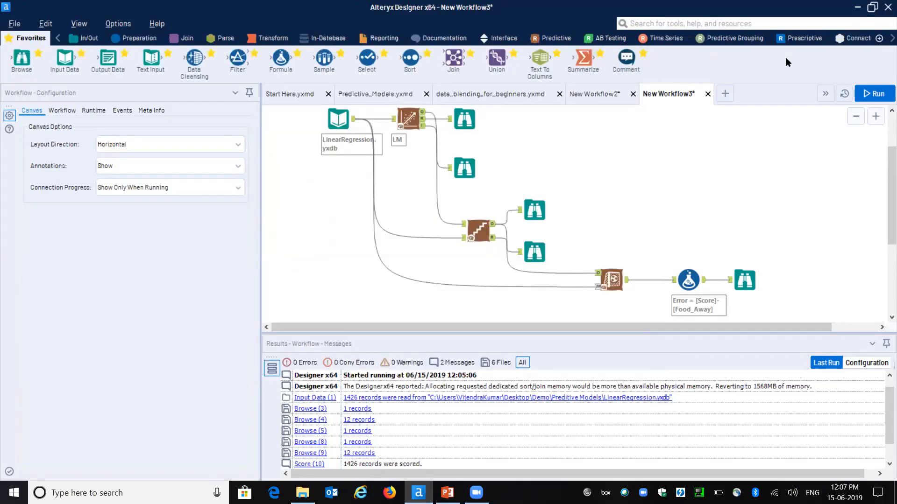
# - Place an Amazon S3 Download tool from the Connectors category on an empty area of the New Workflow3 canvas
pyautogui.scroll(-3, 882, 39)
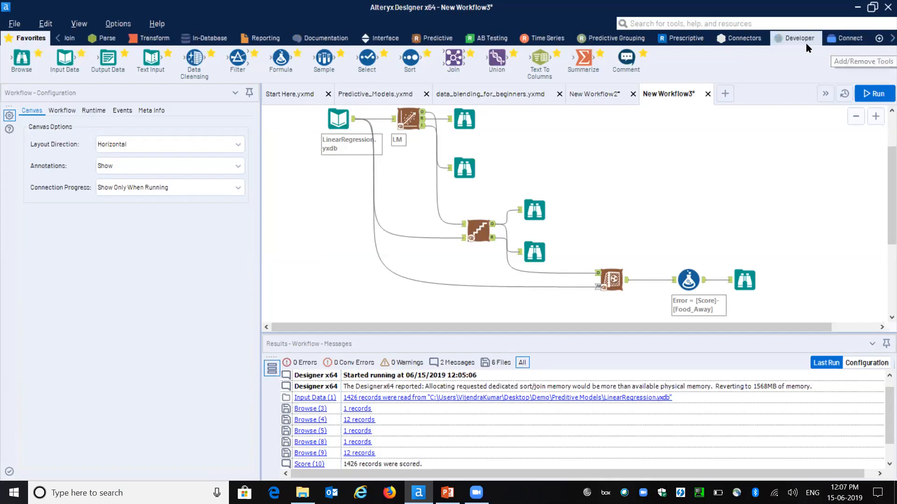
pyautogui.click(748, 42)
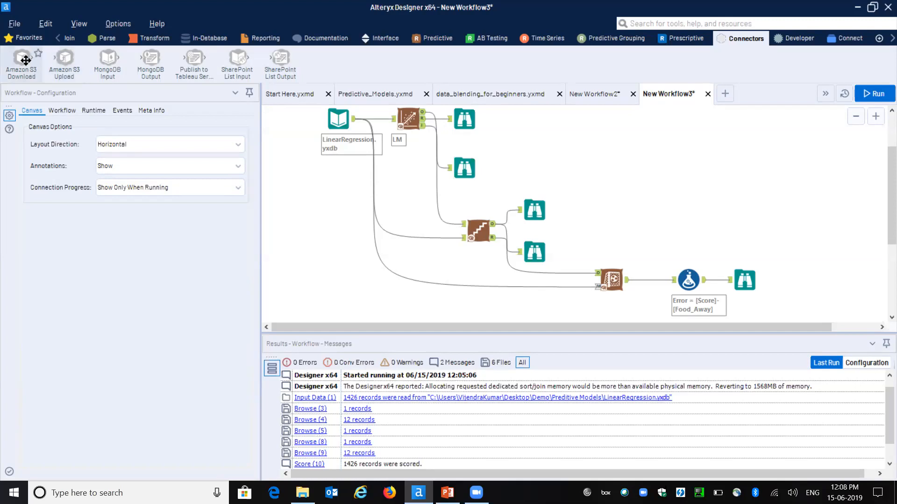
pyautogui.moveTo(22, 57); pyautogui.dragTo(635, 145)
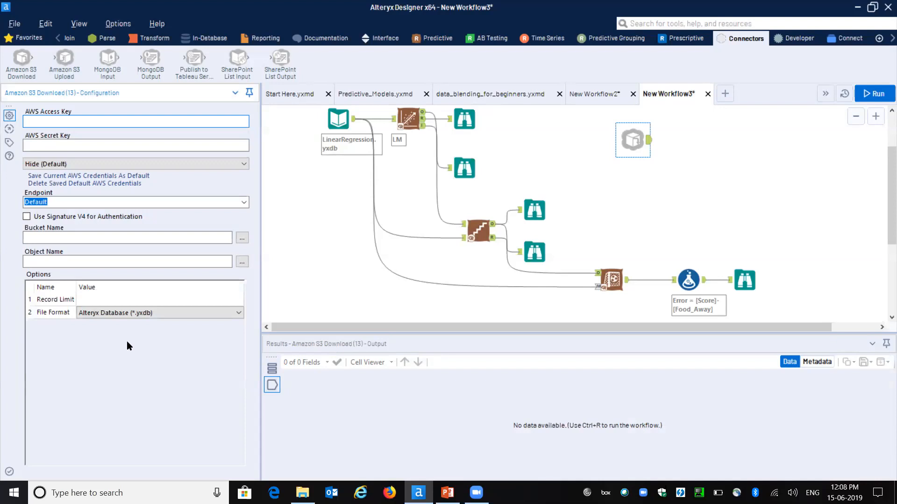
# - Delete the Amazon S3 Download tool from the canvas and create a new blank workflow
pyautogui.click(147, 120)
pyautogui.click(633, 142)
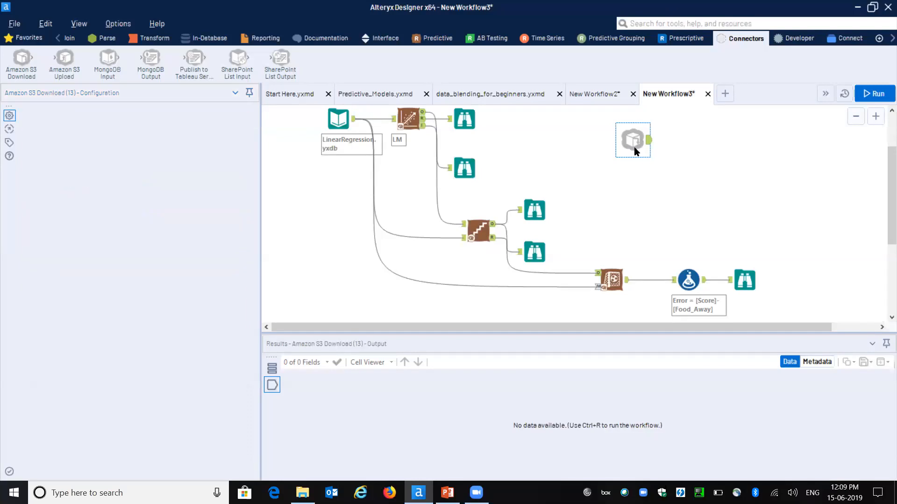
pyautogui.press('Delete')
pyautogui.click(725, 93)
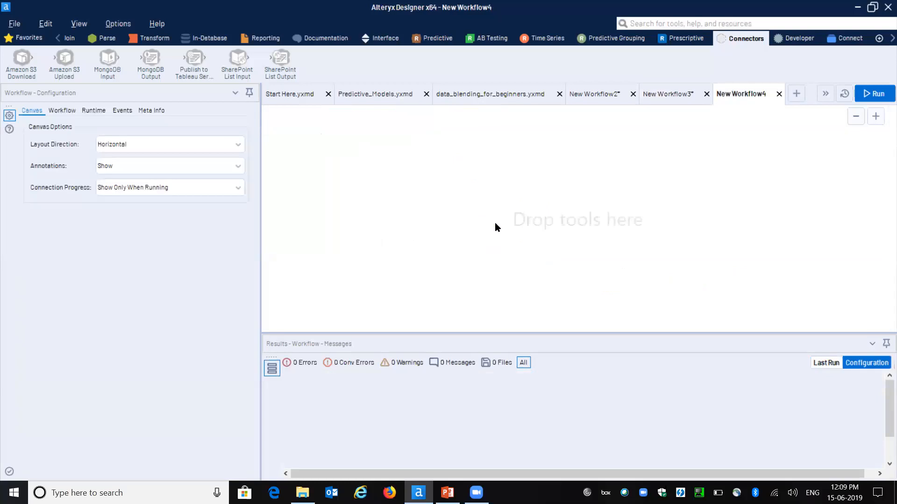
# - Search the available tools and help resources for "api"
pyautogui.click(698, 23)
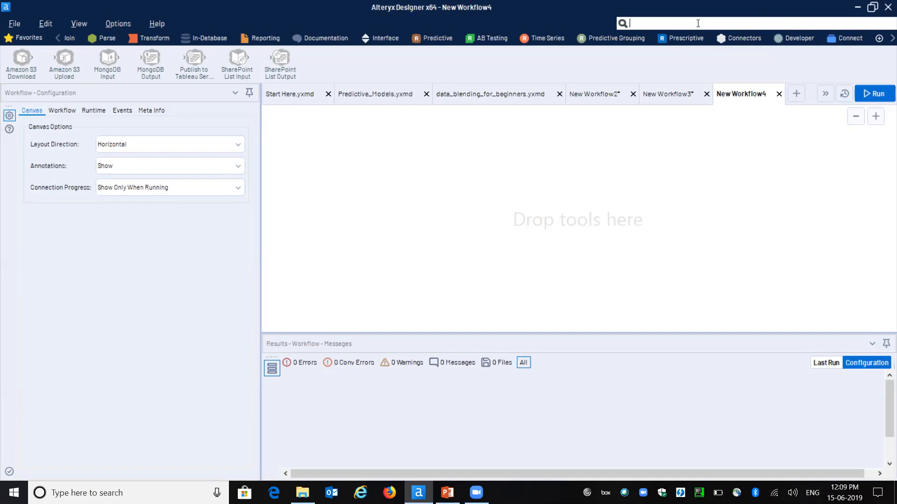
pyautogui.write('ap')
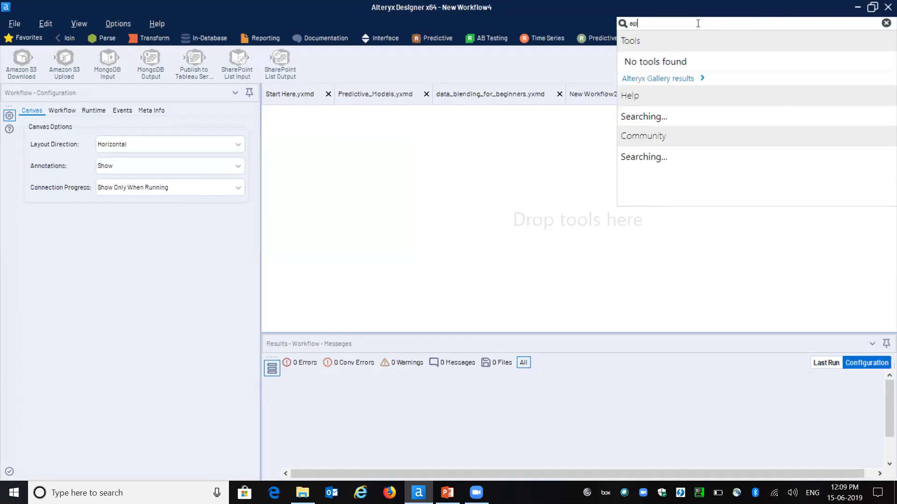
pyautogui.write('i')
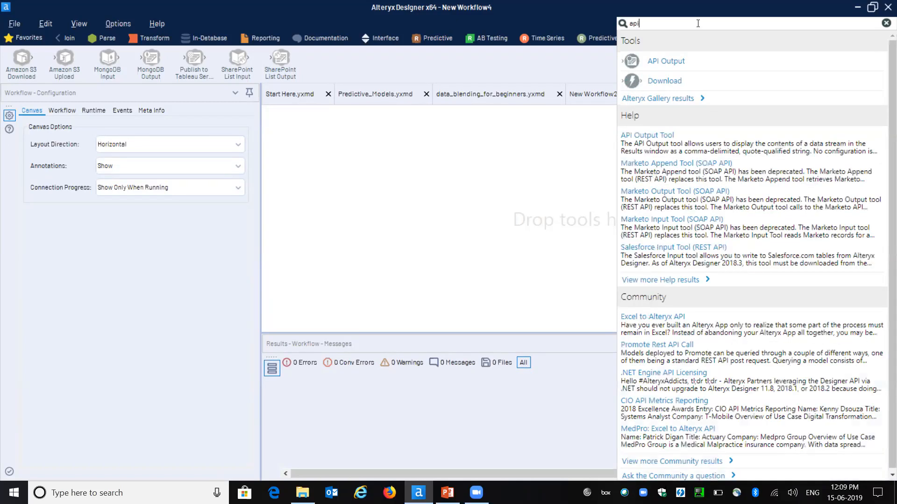
# - Search the tools for "dow" and place a Download tool on the empty New Workflow4 canvas
pyautogui.press('BackSpace')
pyautogui.press('BackSpace')
pyautogui.press('BackSpace')
pyautogui.write('d')
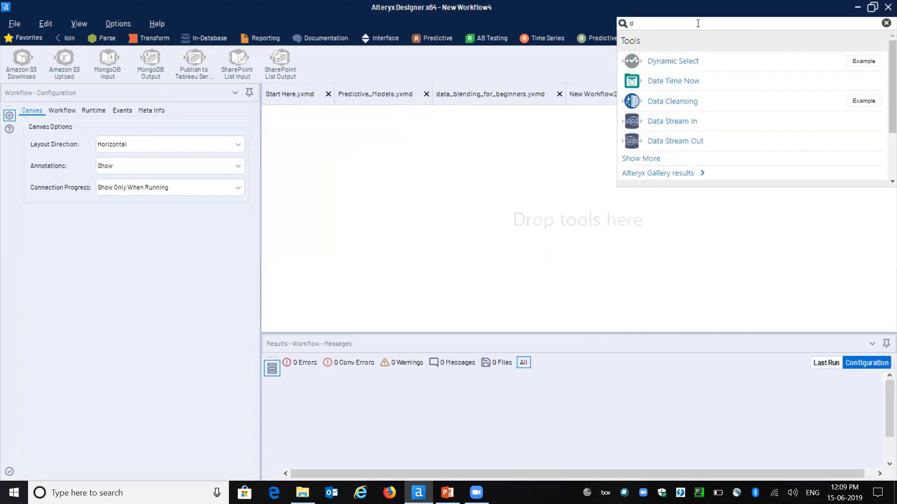
pyautogui.write('own')
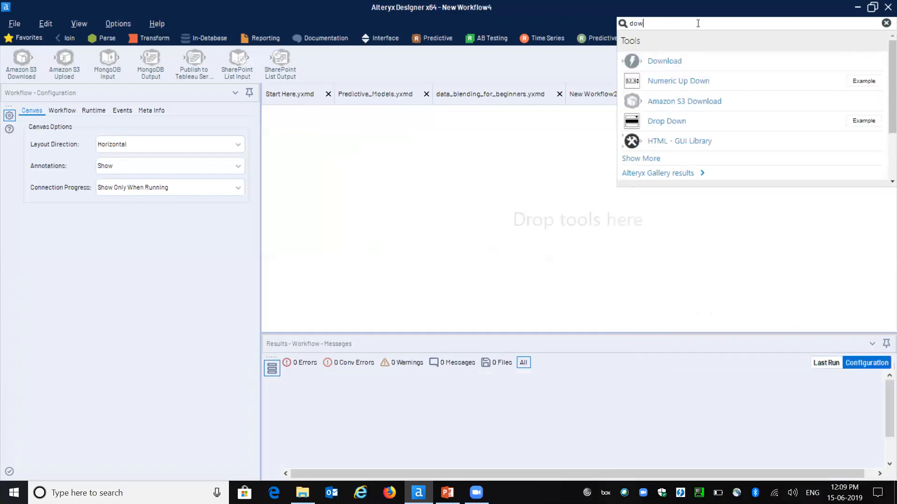
pyautogui.press('BackSpace')
pyautogui.press('BackSpace')
pyautogui.press('BackSpace')
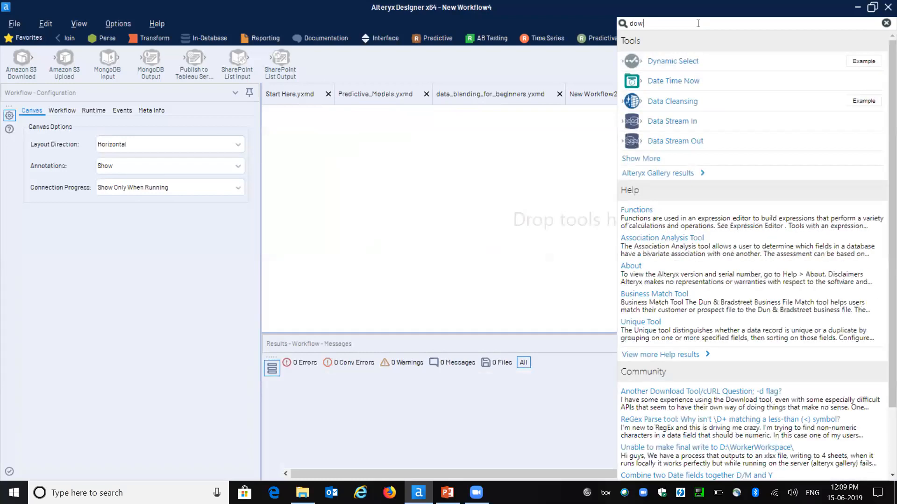
pyautogui.write('ow')
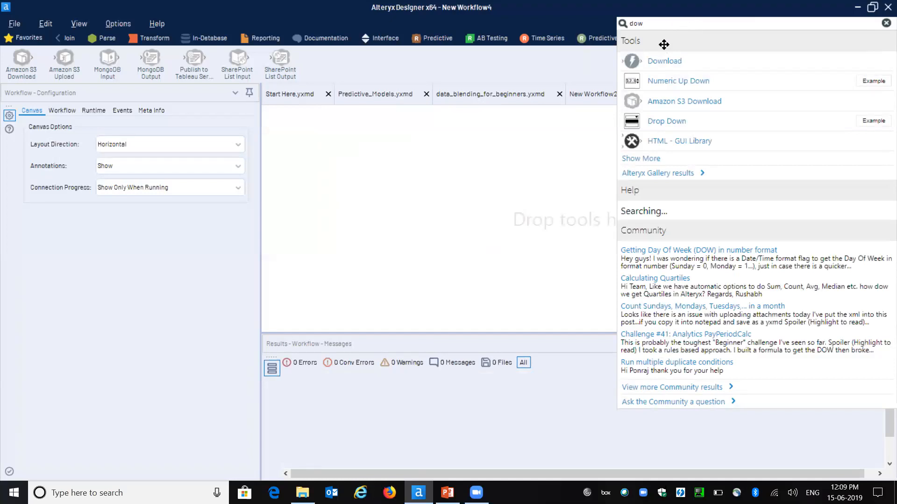
pyautogui.moveTo(668, 61); pyautogui.dragTo(415, 189)
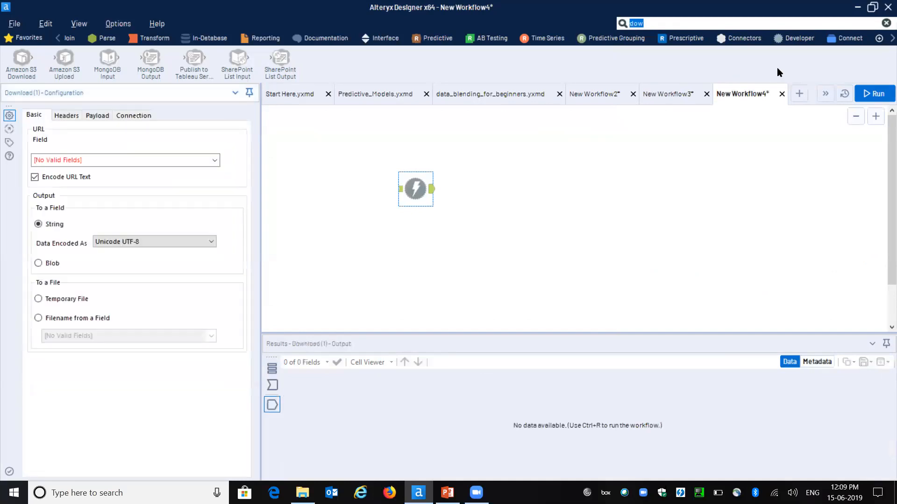
# - Show the Developer tool category and look over the existing "dow" search results again
pyautogui.click(789, 40)
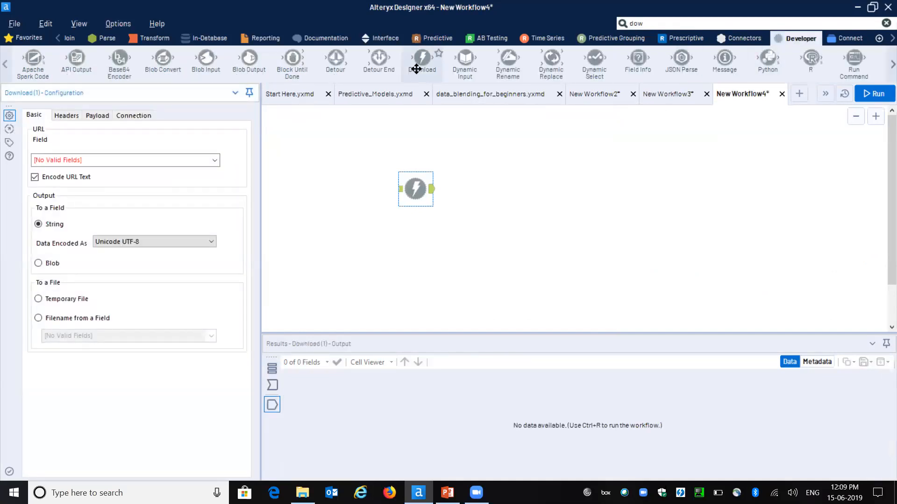
pyautogui.click(650, 24)
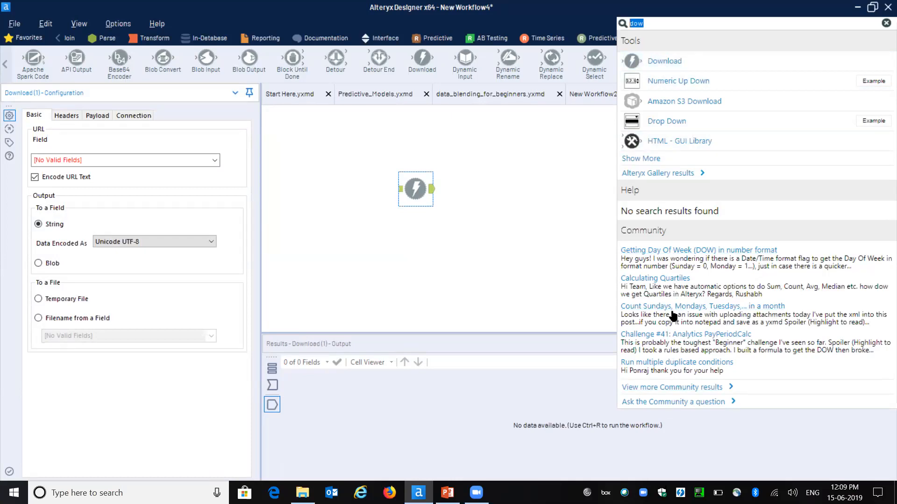
pyautogui.click(484, 193)
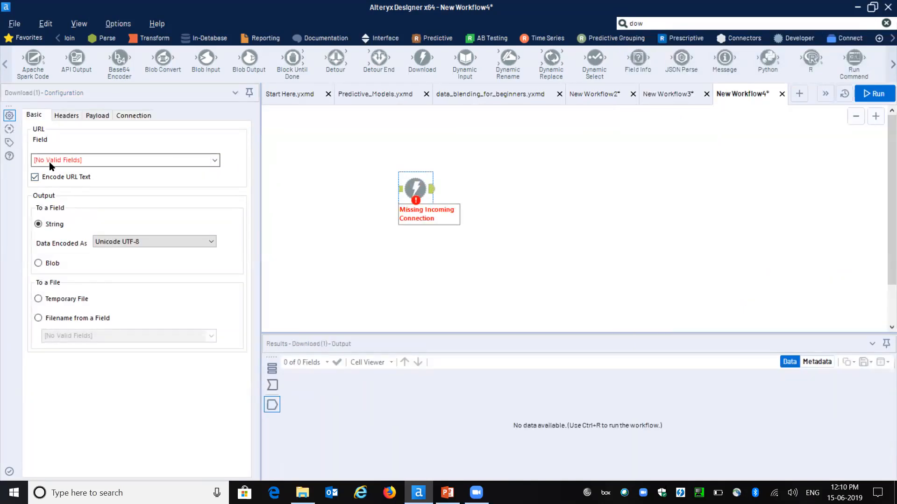
# - Add two blank constant-value rows to the Download tool's header settings
pyautogui.click(66, 115)
pyautogui.click(96, 117)
pyautogui.click(73, 116)
pyautogui.click(234, 143)
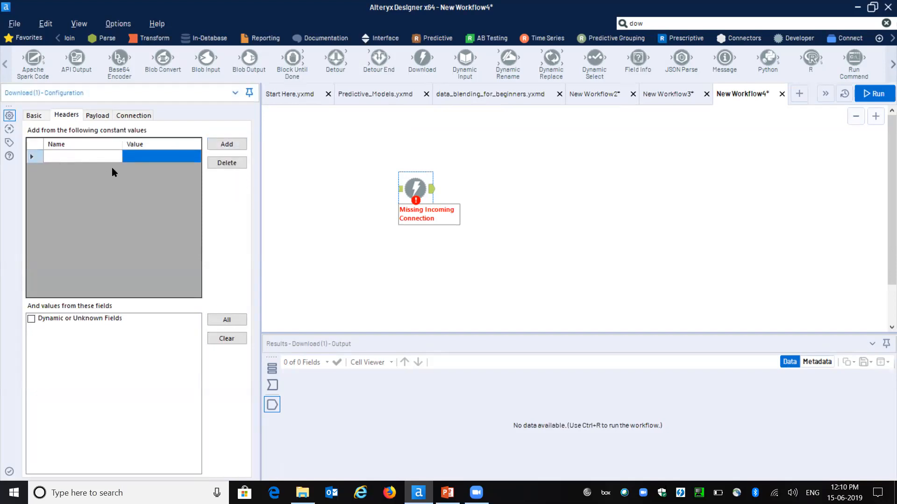
pyautogui.click(226, 145)
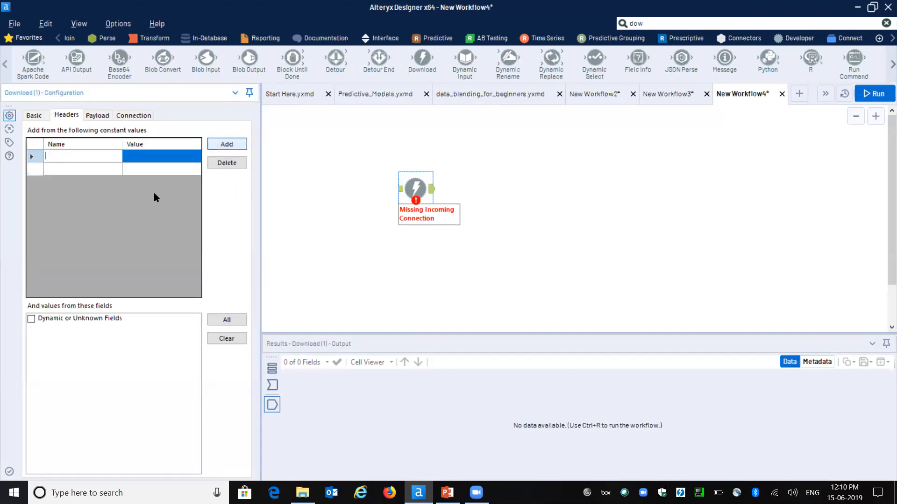
# - Review the Download tool's payload, connection, basic and header settings, keeping the HTTP action at GET (or FTP)
pyautogui.click(98, 116)
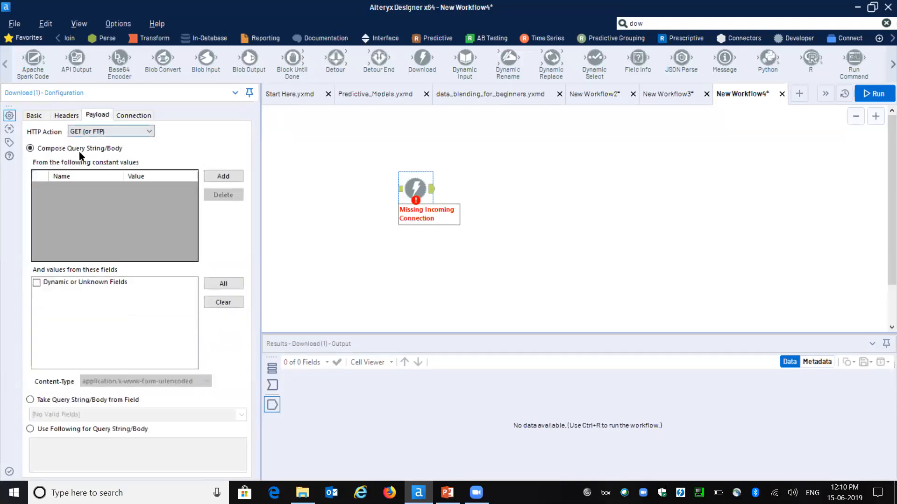
pyautogui.click(100, 133)
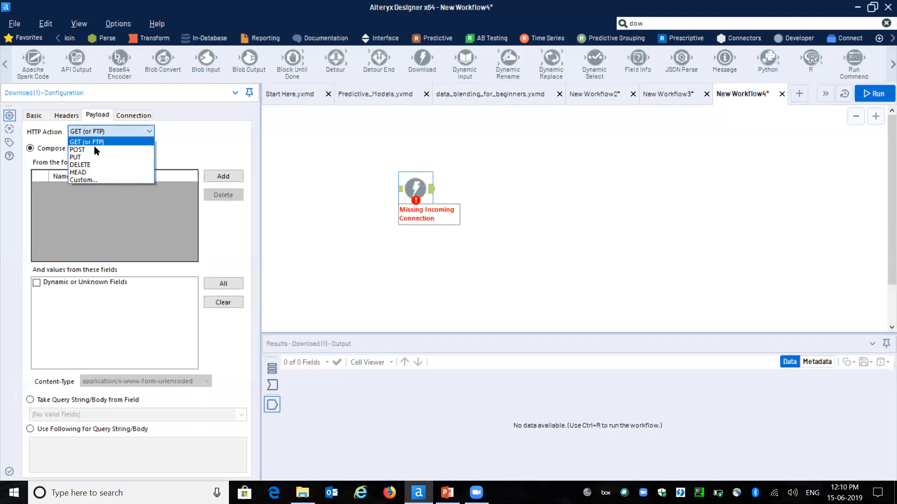
pyautogui.click(86, 142)
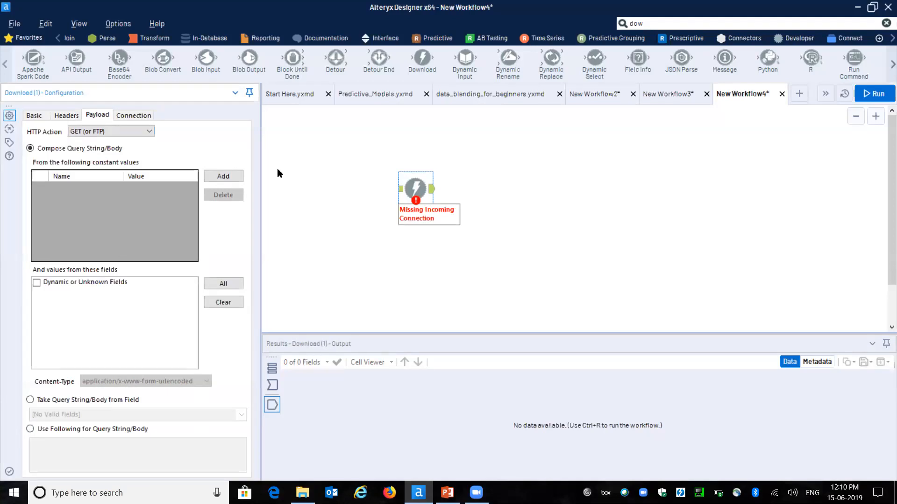
pyautogui.click(138, 115)
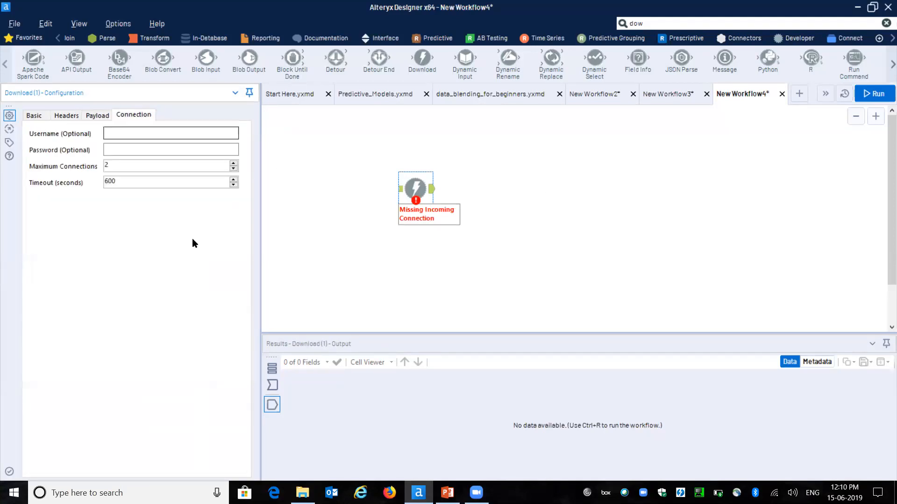
pyautogui.click(34, 115)
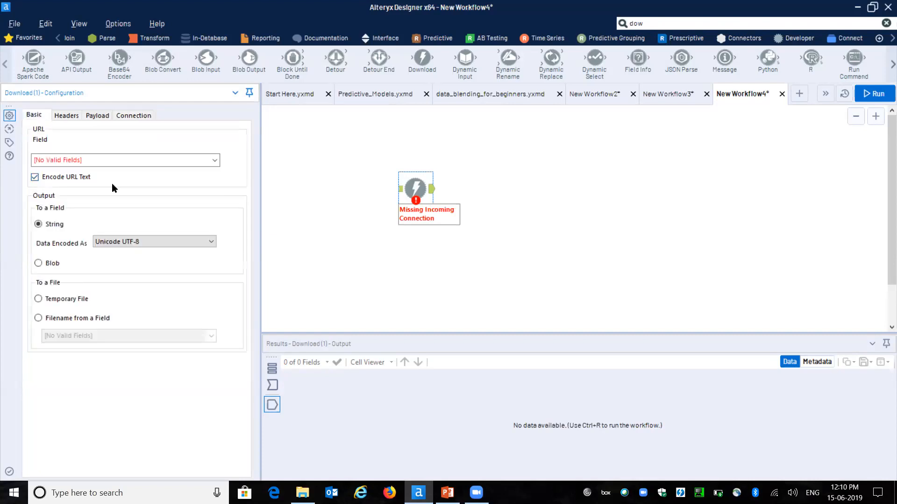
pyautogui.click(66, 116)
pyautogui.click(72, 173)
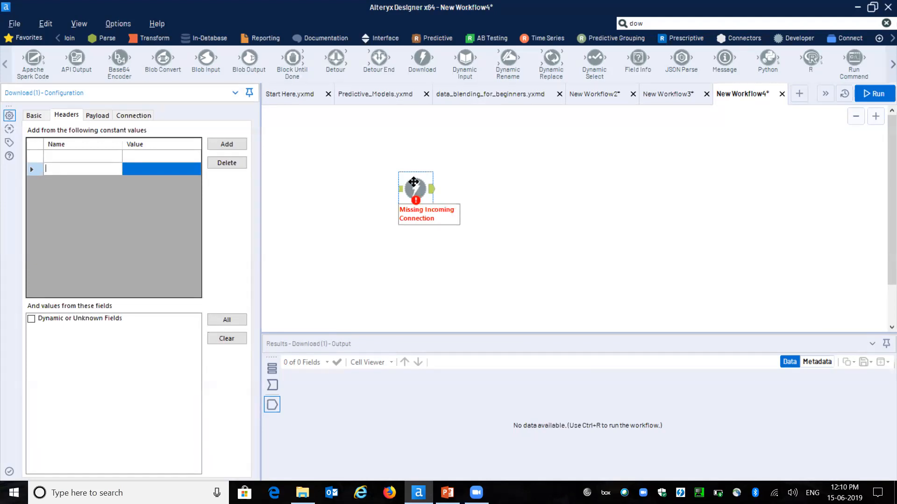
# - Search the tools for "js" and place a JSON Parse tool connected to the Download tool's output
pyautogui.click(648, 24)
pyautogui.press('BackSpace')
pyautogui.press('BackSpace')
pyautogui.press('BackSpace')
pyautogui.write('jo')
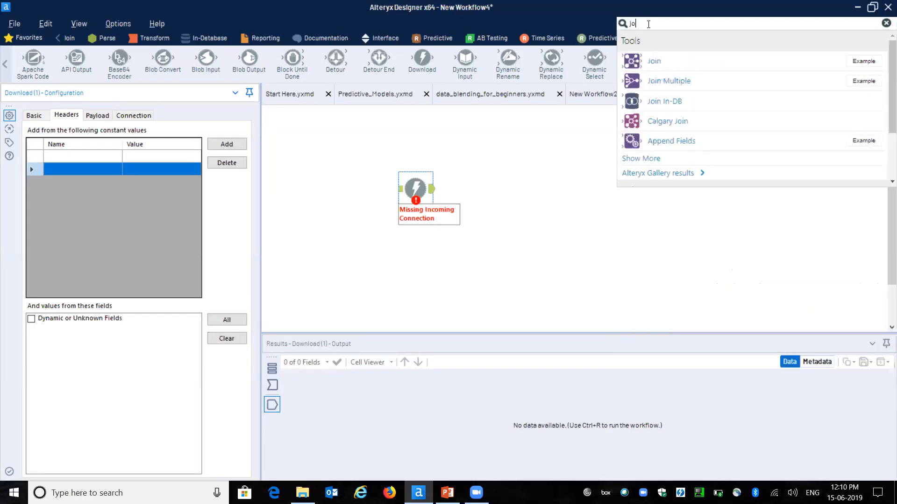
pyautogui.press('BackSpace')
pyautogui.write('s')
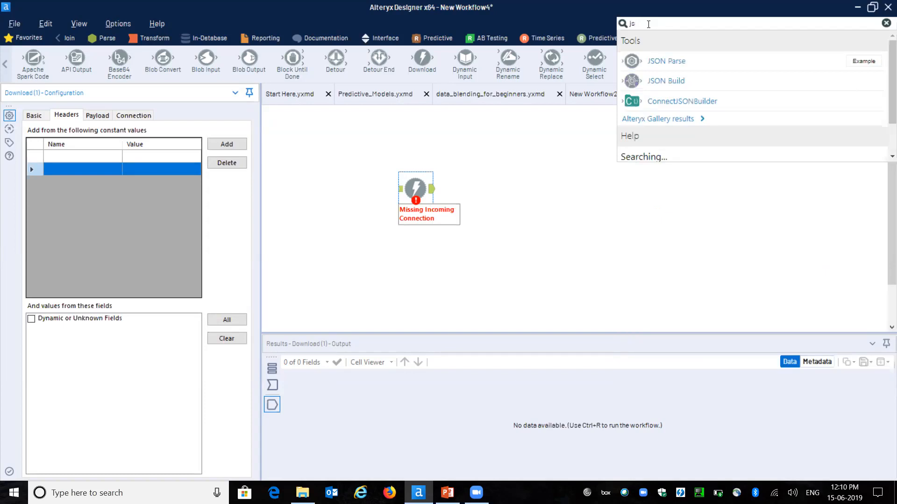
pyautogui.moveTo(645, 63); pyautogui.dragTo(486, 187)
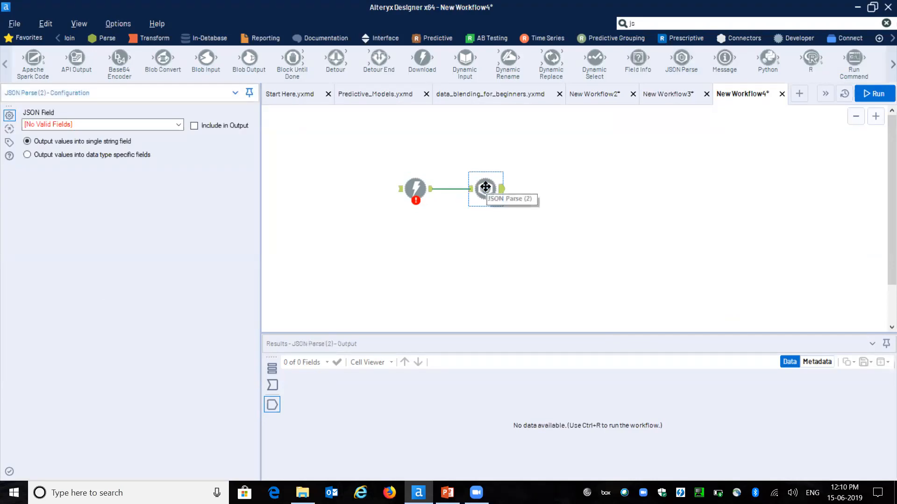
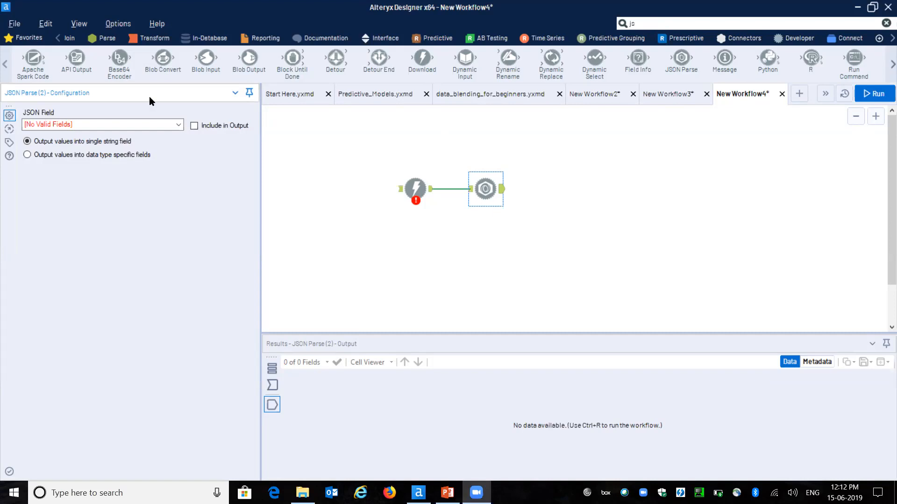
# - Look over the Transform and Join tool categories, making the configuration pane slightly narrower
pyautogui.click(147, 40)
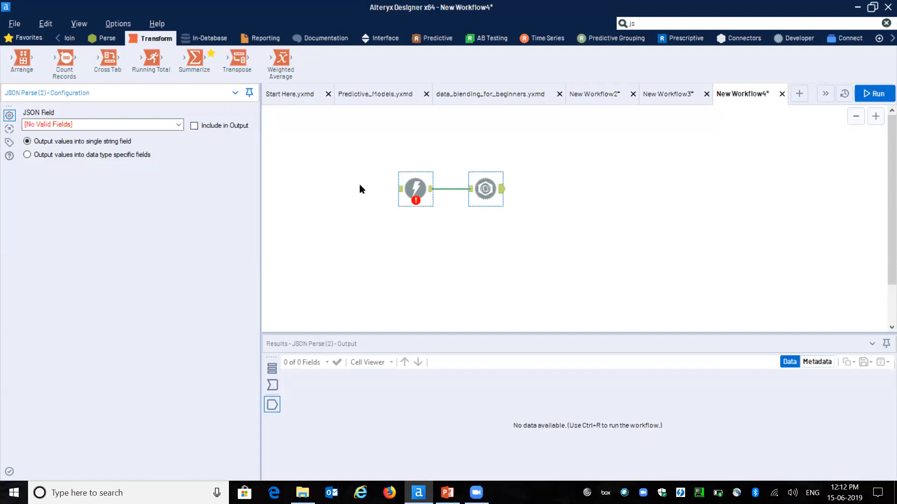
pyautogui.click(331, 175)
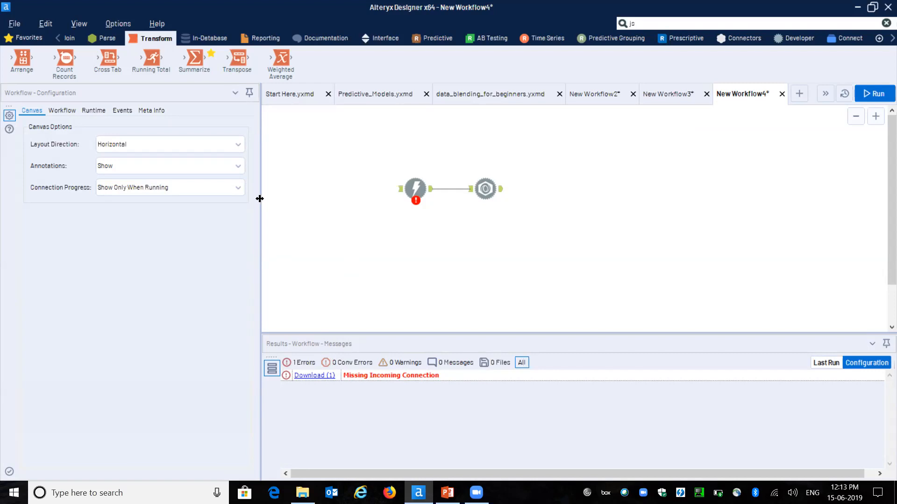
pyautogui.moveTo(259, 199); pyautogui.dragTo(247, 198)
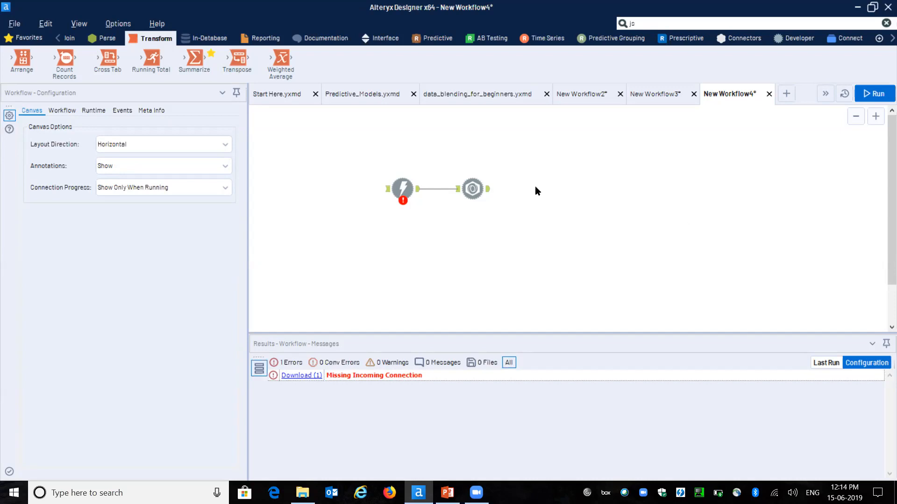
pyautogui.click(58, 38)
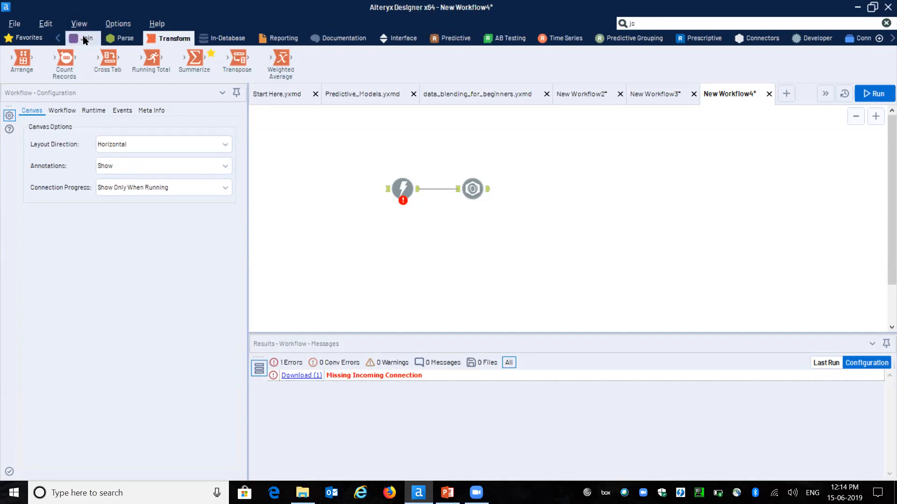
pyautogui.click(85, 39)
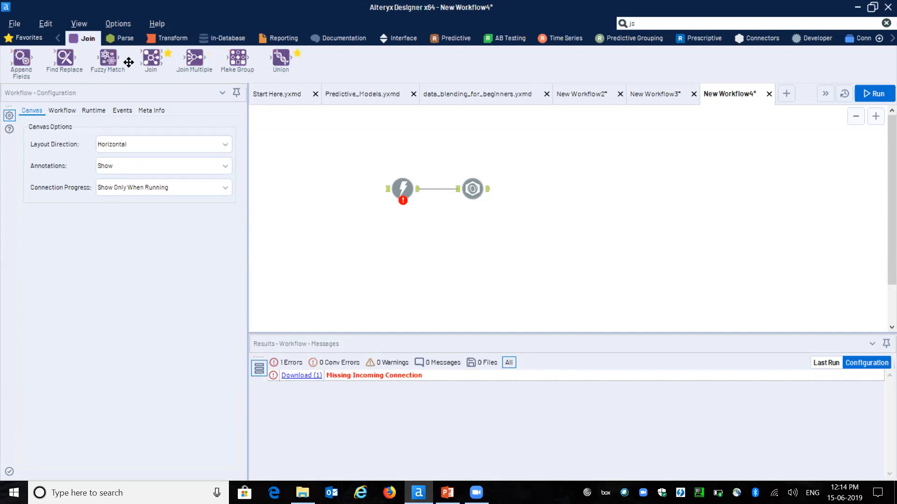
pyautogui.click(154, 40)
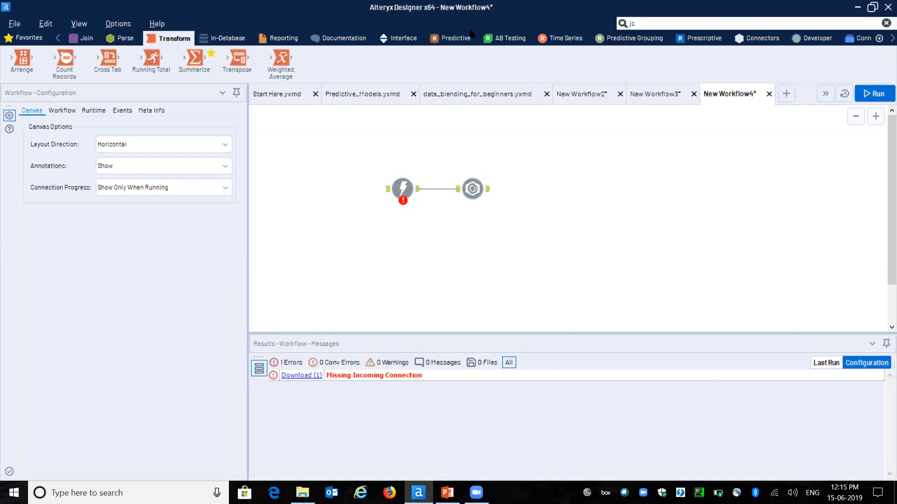
# - Try out a Logistic Regression tool from the Predictive category above the Download tool and remove it from the canvas
pyautogui.click(452, 38)
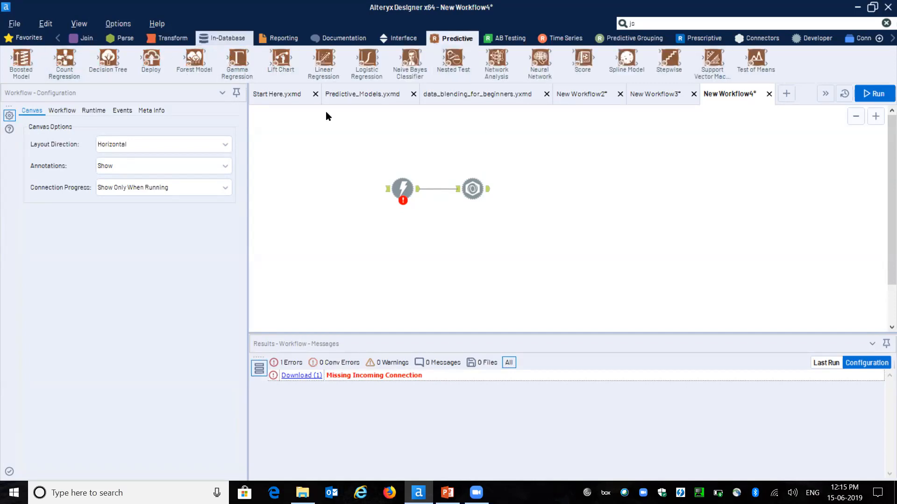
pyautogui.moveTo(369, 63); pyautogui.dragTo(414, 139)
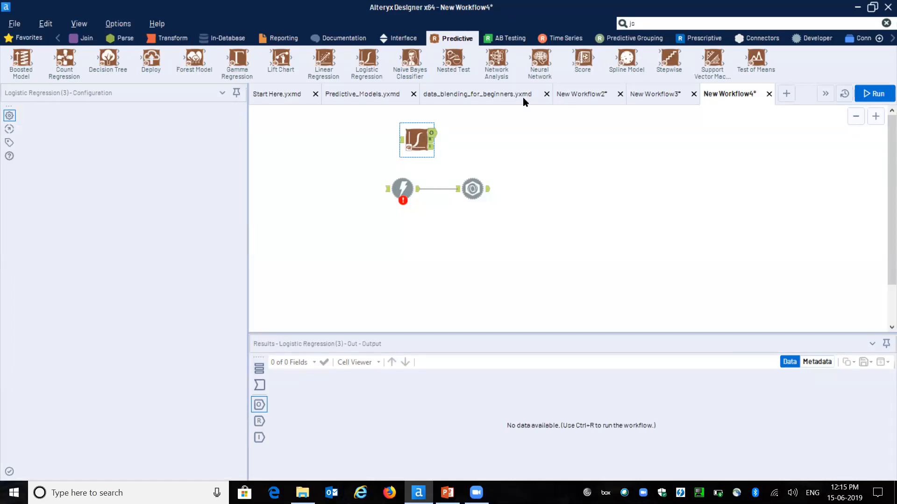
pyautogui.press('Delete')
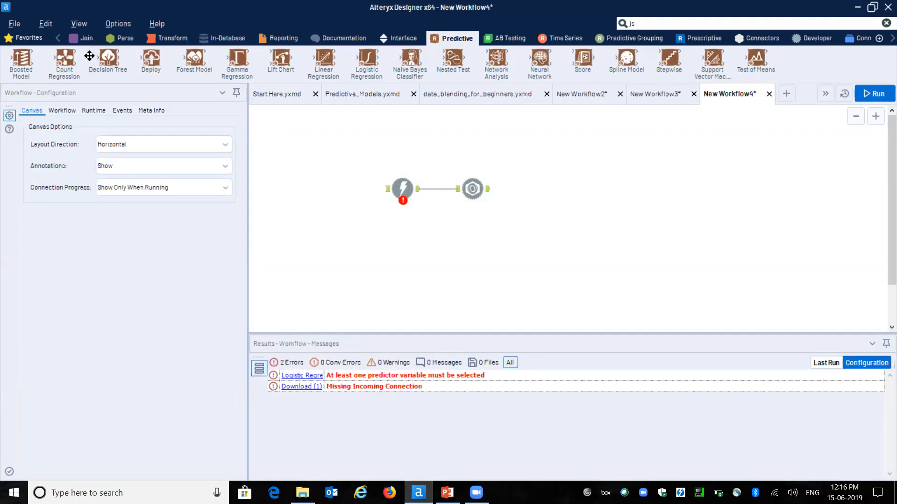
# - Show the In/Out tool category and delete the connected Download and JSON Parse tools from the canvas
pyautogui.click(60, 38)
pyautogui.click(85, 38)
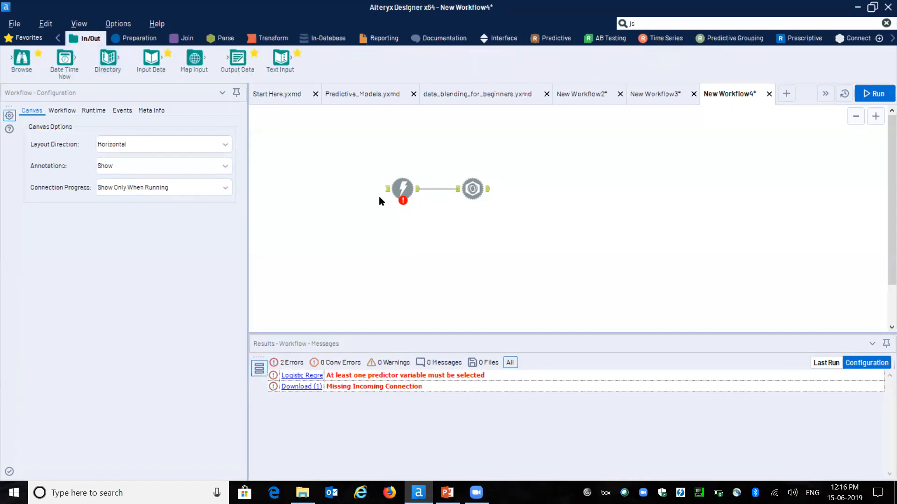
pyautogui.moveTo(343, 146); pyautogui.dragTo(545, 207)
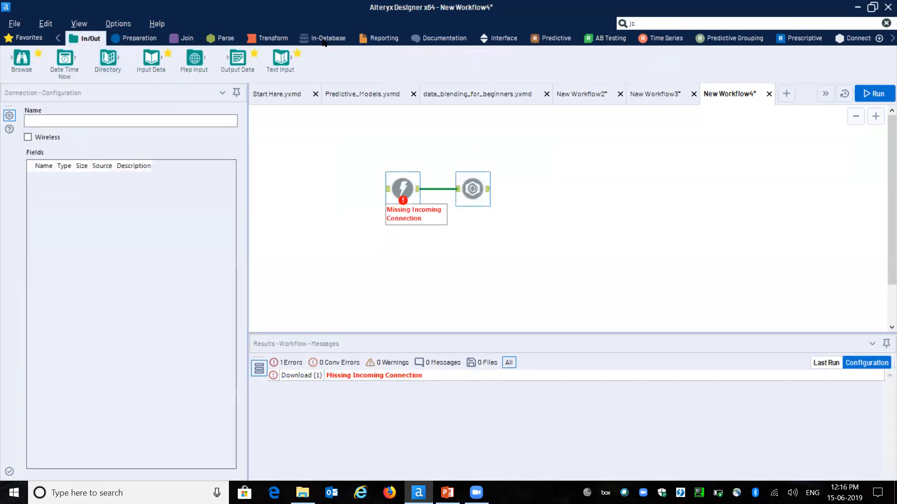
pyautogui.moveTo(565, 160); pyautogui.dragTo(309, 278)
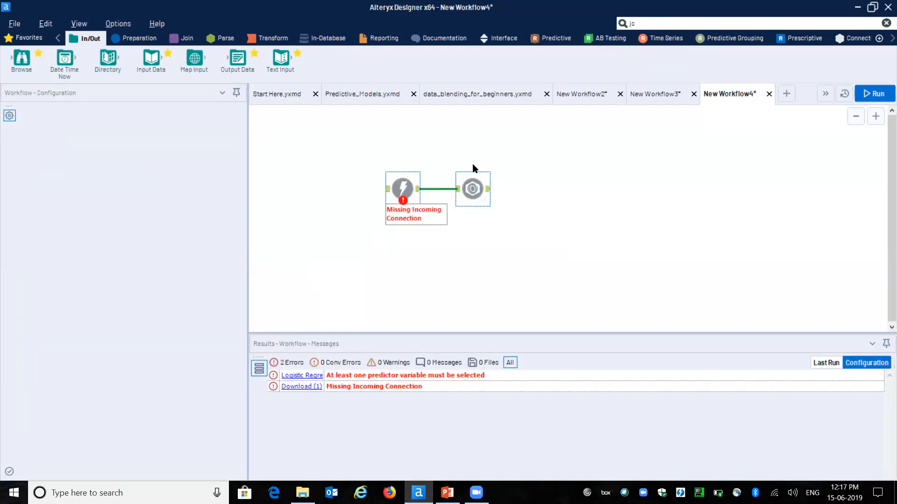
pyautogui.press('Delete')
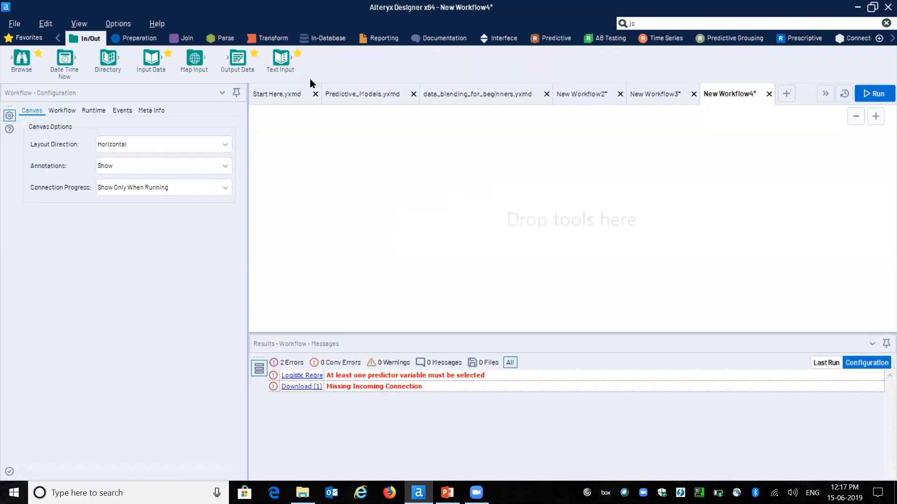
# - Place an Output Data tool on the canvas, review the file types it can save to, and cancel the file selection
pyautogui.moveTo(237, 59); pyautogui.dragTo(490, 190)
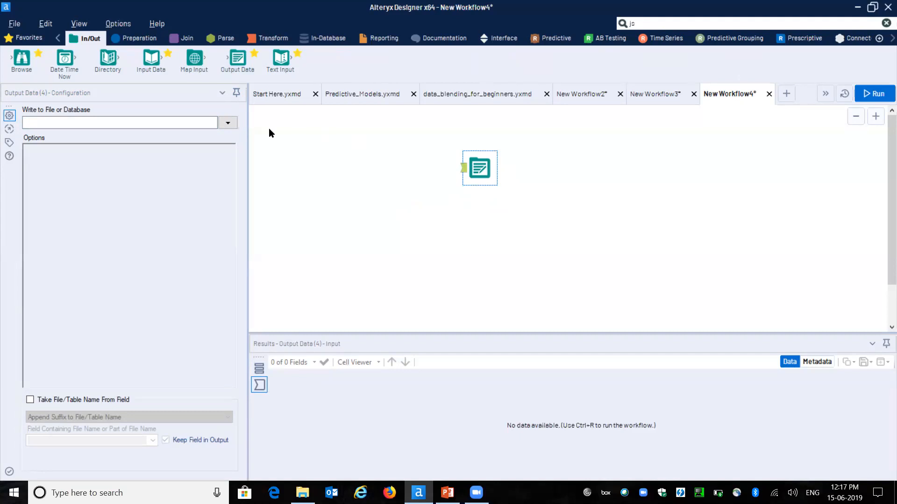
pyautogui.click(225, 124)
pyautogui.click(147, 138)
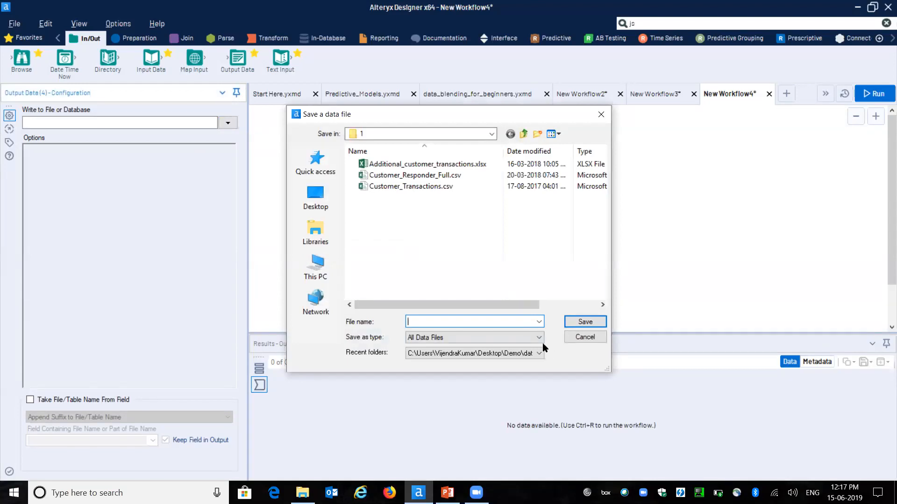
pyautogui.click(535, 338)
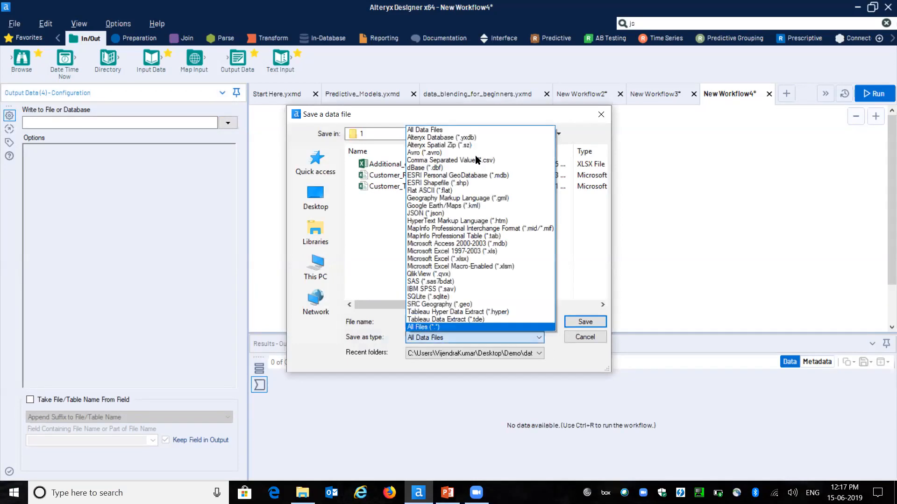
pyautogui.click(579, 342)
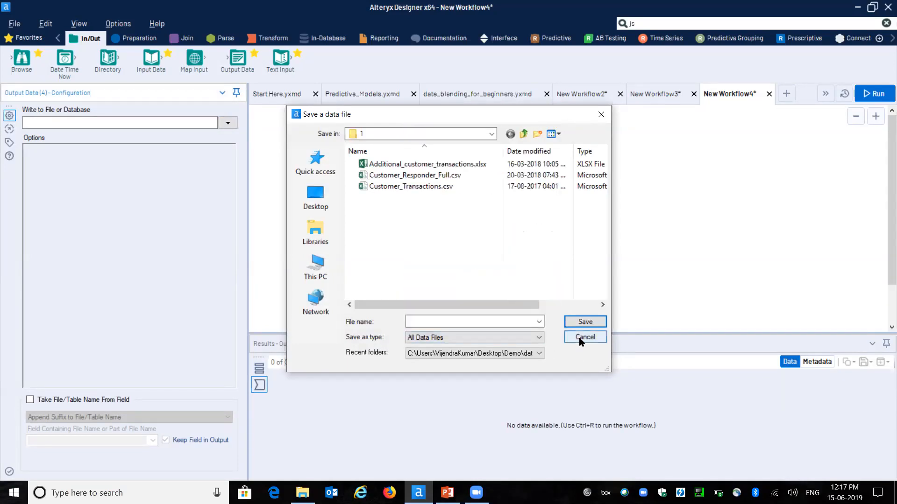
pyautogui.click(581, 341)
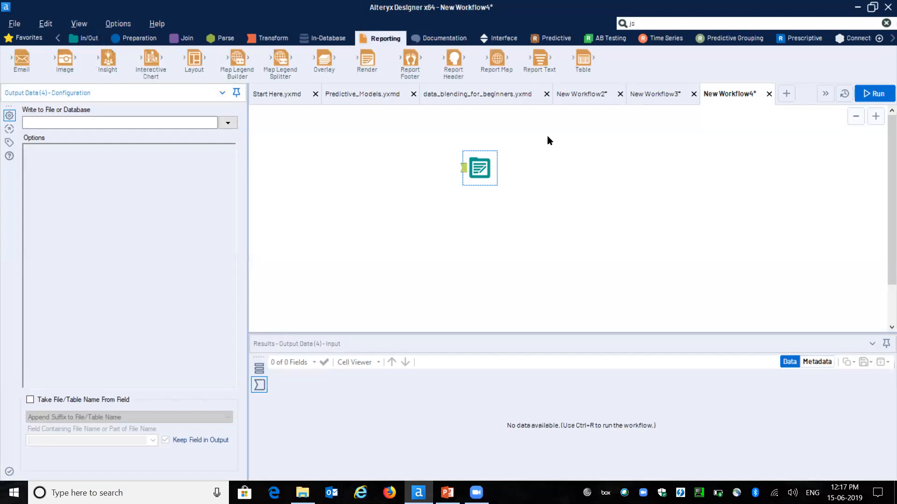
# - Add a Render tool below the Output Data tool, review its output modes, and shift both tools slightly left
pyautogui.moveTo(367, 68); pyautogui.dragTo(472, 218)
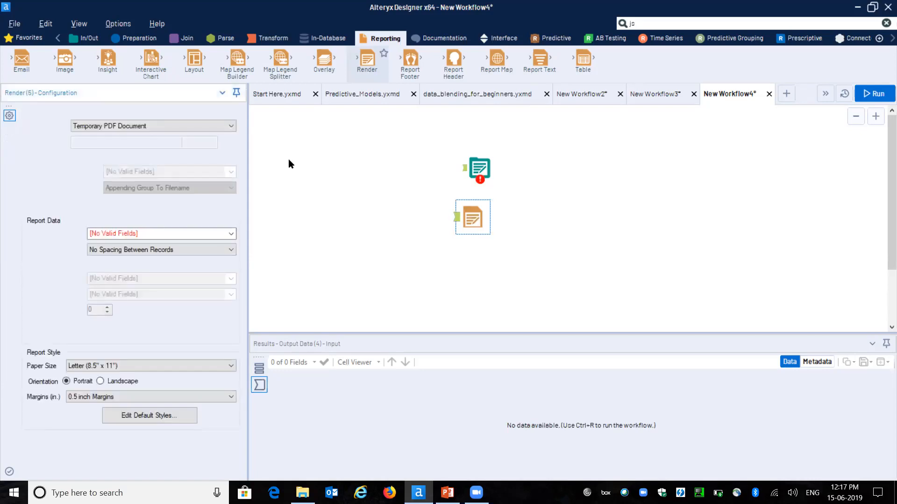
pyautogui.click(197, 126)
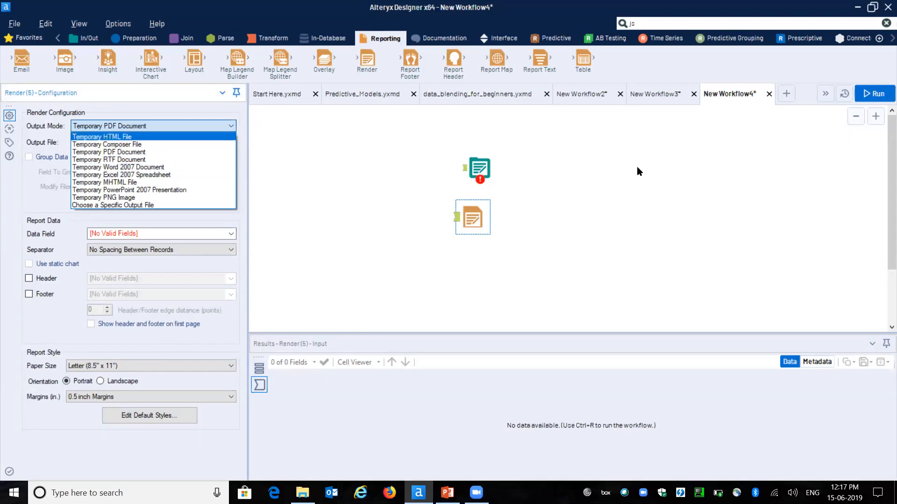
pyautogui.click(486, 220)
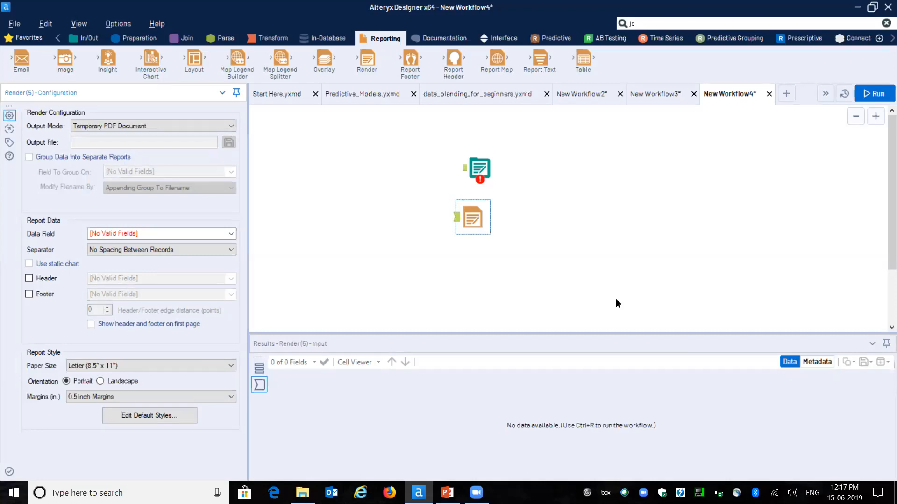
pyautogui.click(473, 169)
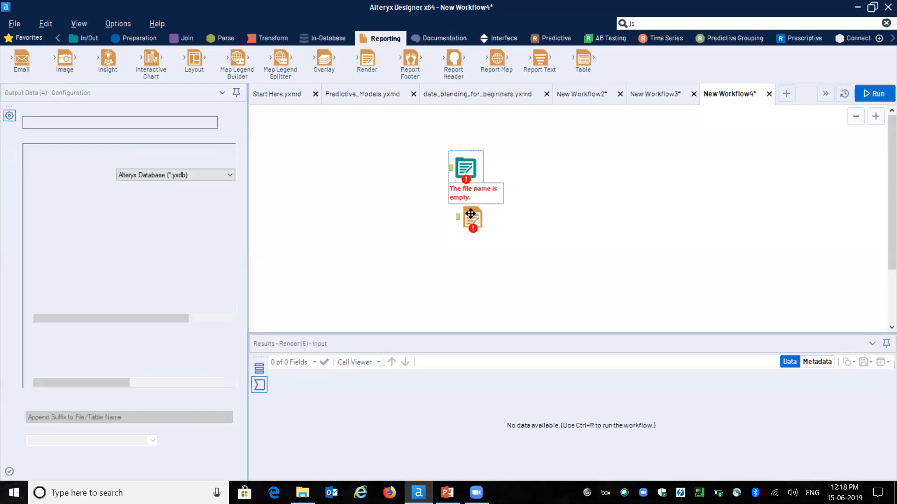
pyautogui.moveTo(471, 213); pyautogui.dragTo(461, 212)
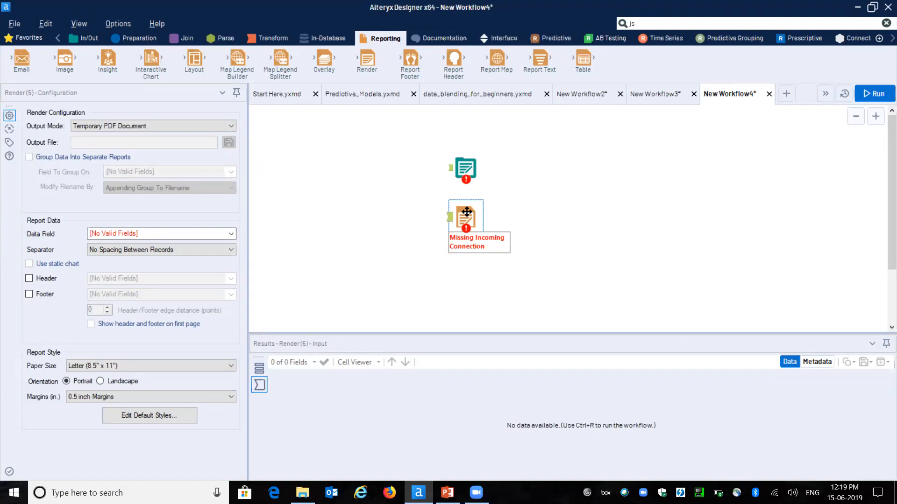
# - Open the workflow's schedule location setup, check the available connections and Gallery or Controller options, and cancel it
pyautogui.click(684, 235)
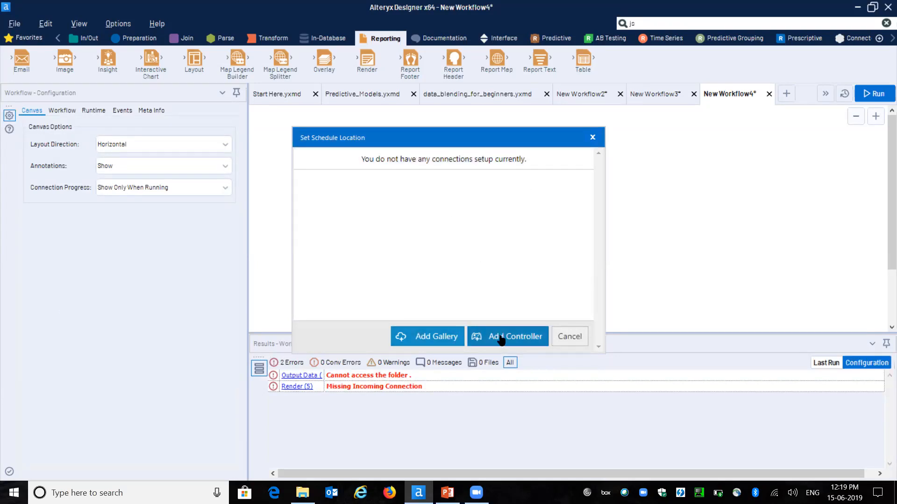
pyautogui.click(436, 160)
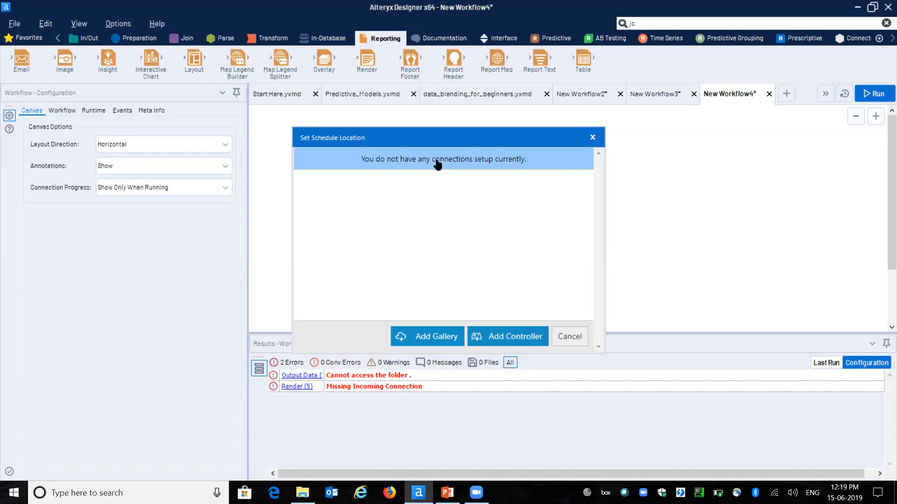
pyautogui.click(571, 336)
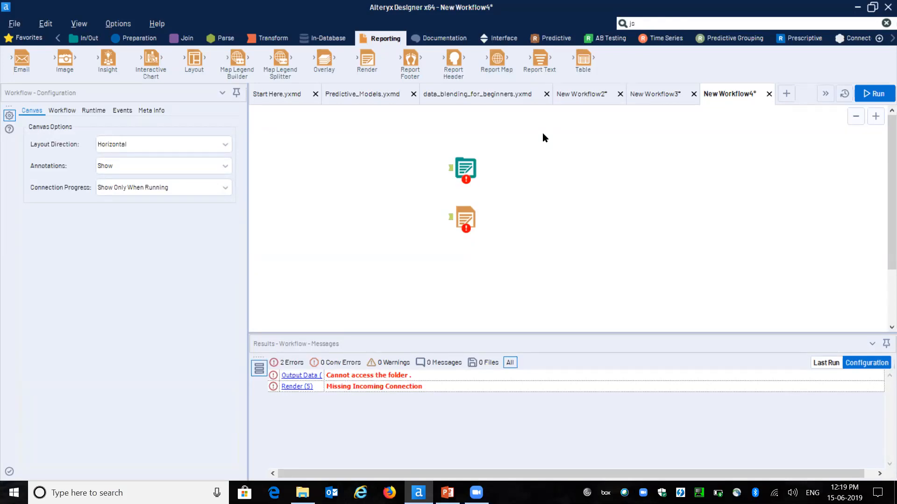
# - Delete the Output Data and Render tools together from the canvas
pyautogui.moveTo(503, 138); pyautogui.dragTo(434, 278)
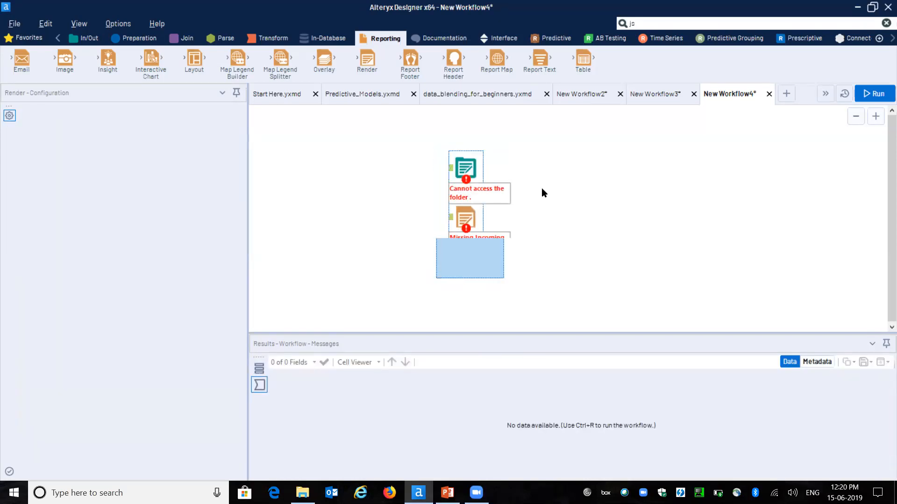
pyautogui.press('Delete')
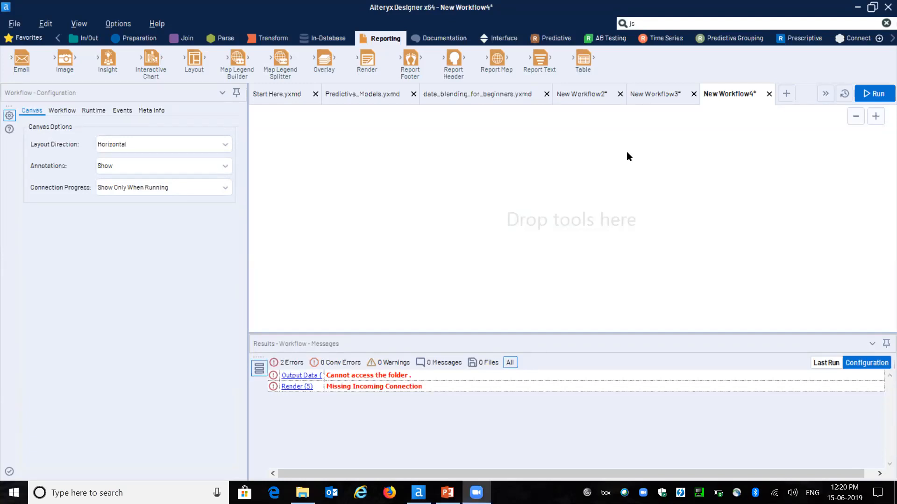
# - Look over the "js" search results and the Parse tool category, and clear the tool search text
pyautogui.click(648, 20)
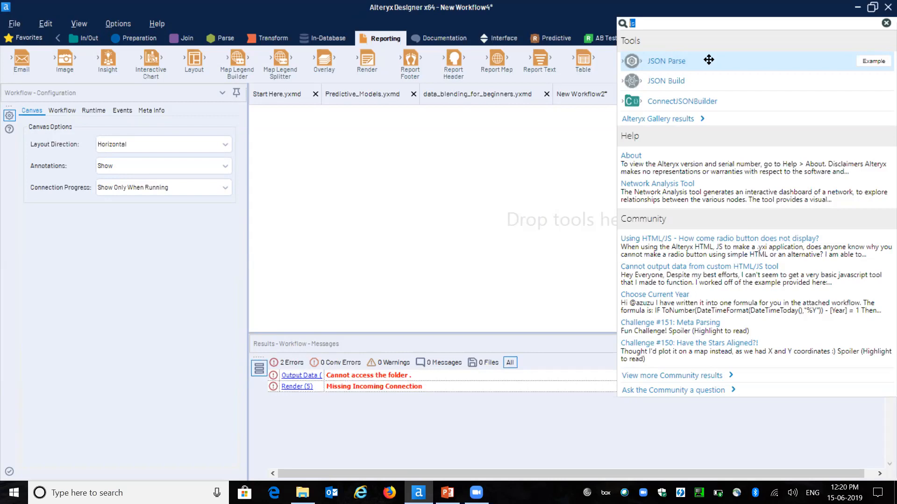
pyautogui.click(208, 41)
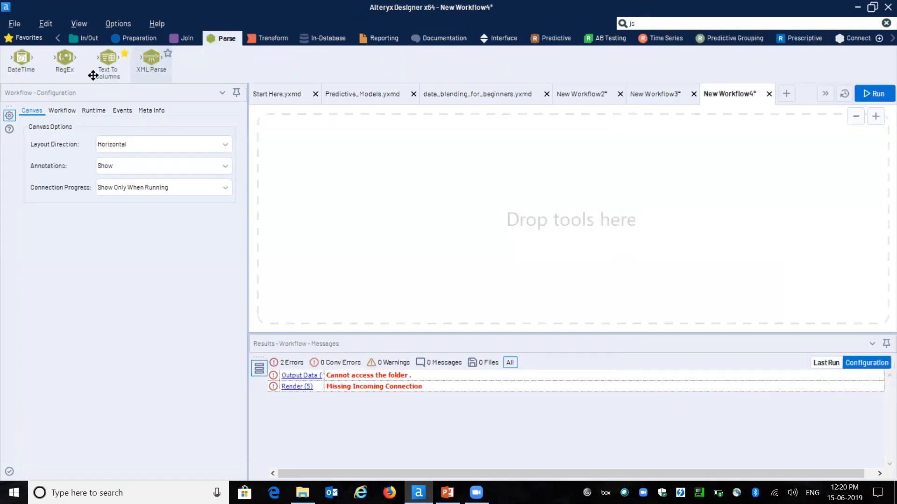
pyautogui.click(654, 22)
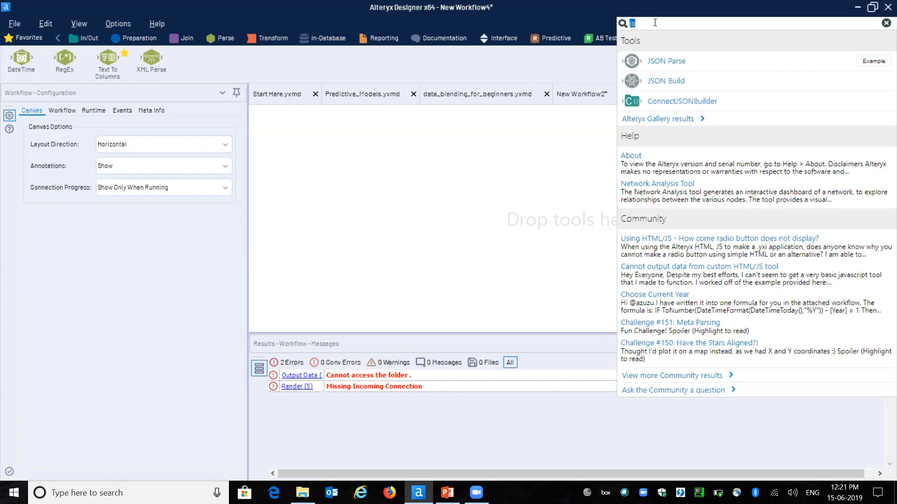
pyautogui.press('BackSpace')
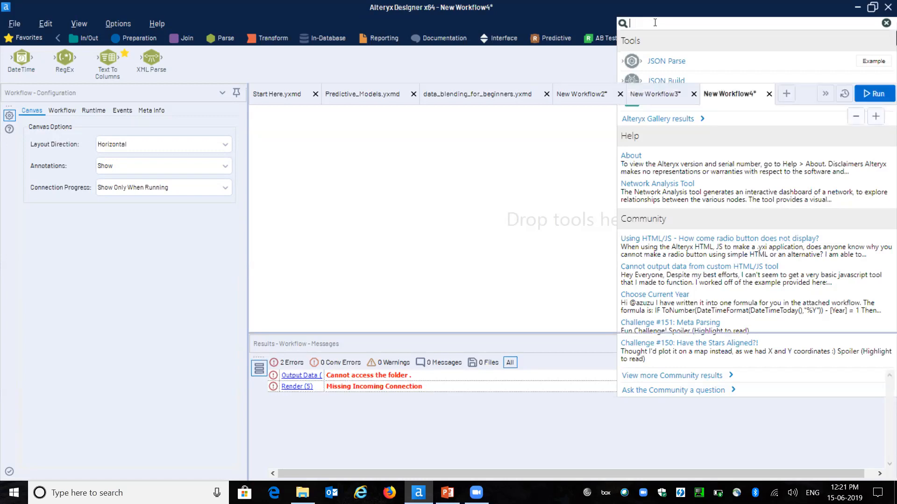